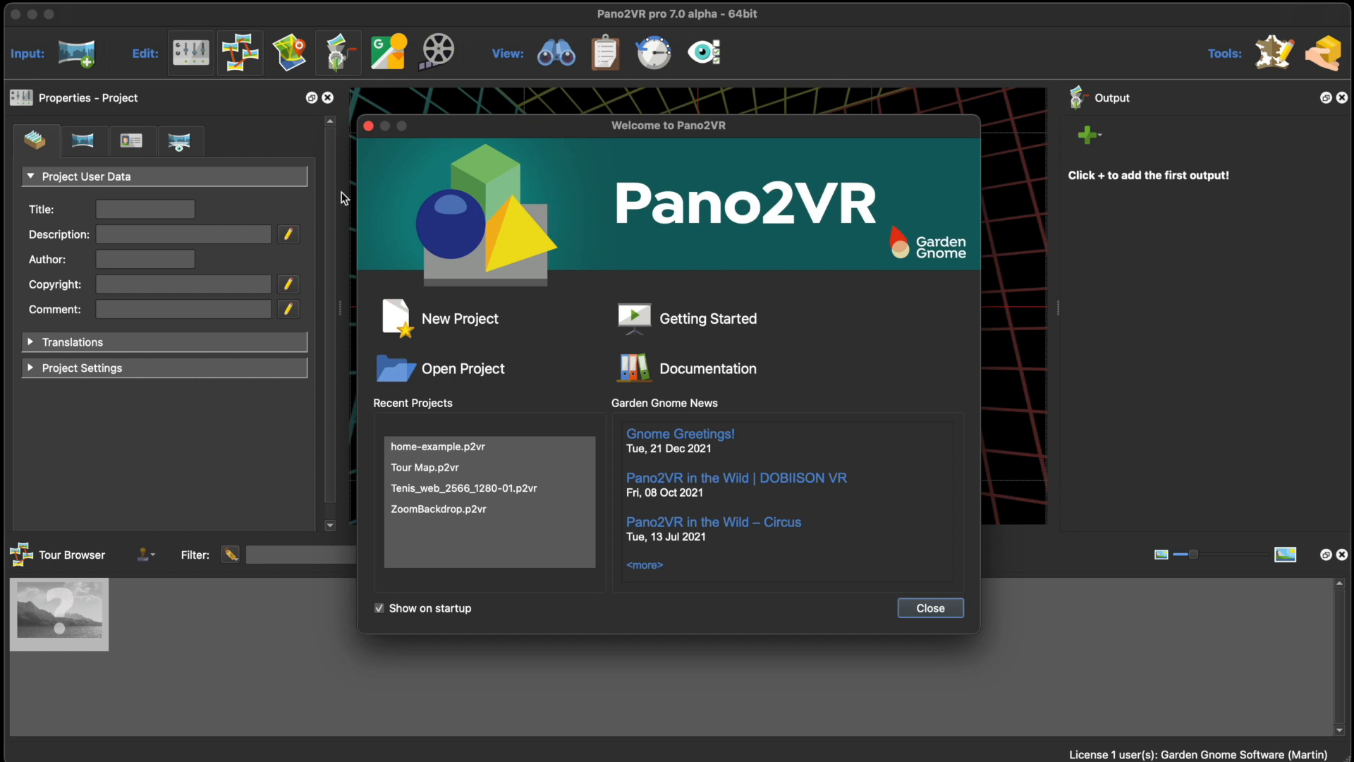
Open the recent project home-example.p2vr and look through its viewing parameters, panorama, project and user data properties.
double_click(438, 448)
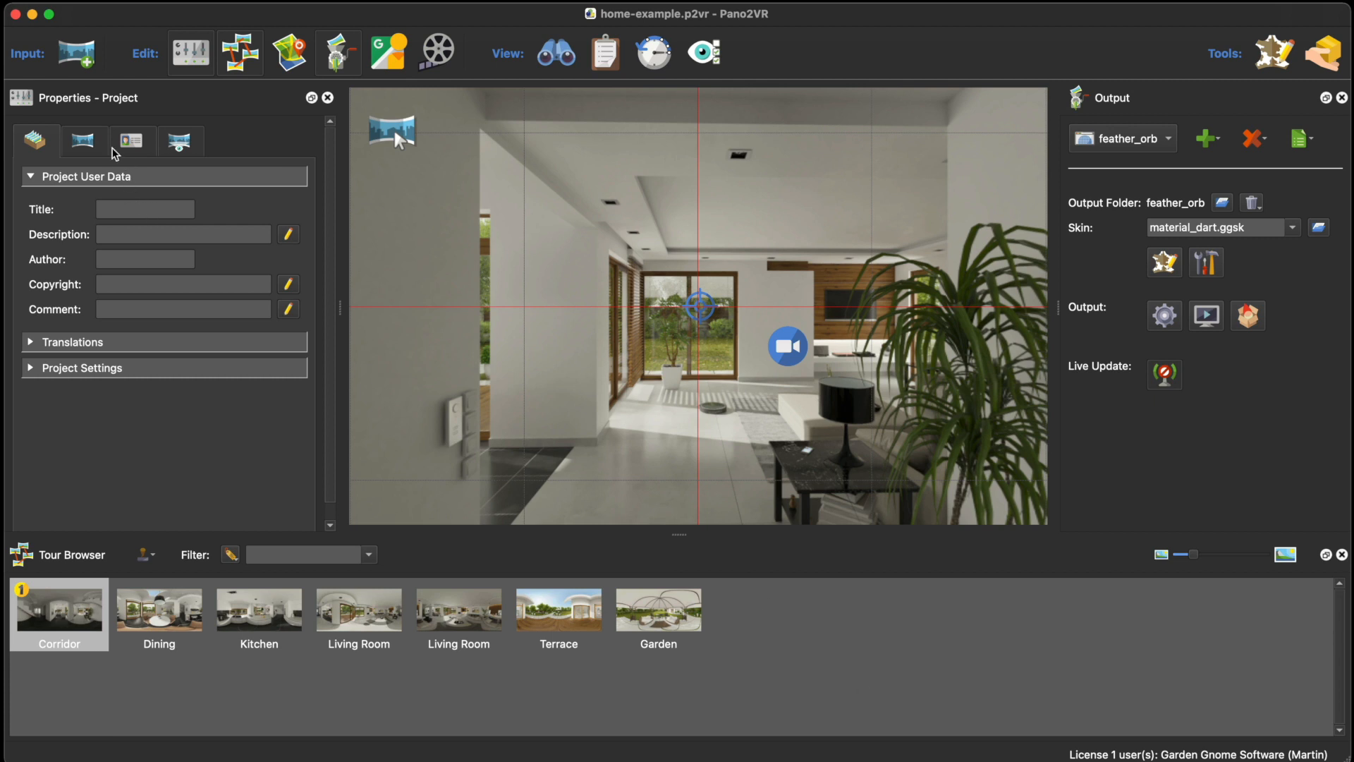
left_click(161, 145)
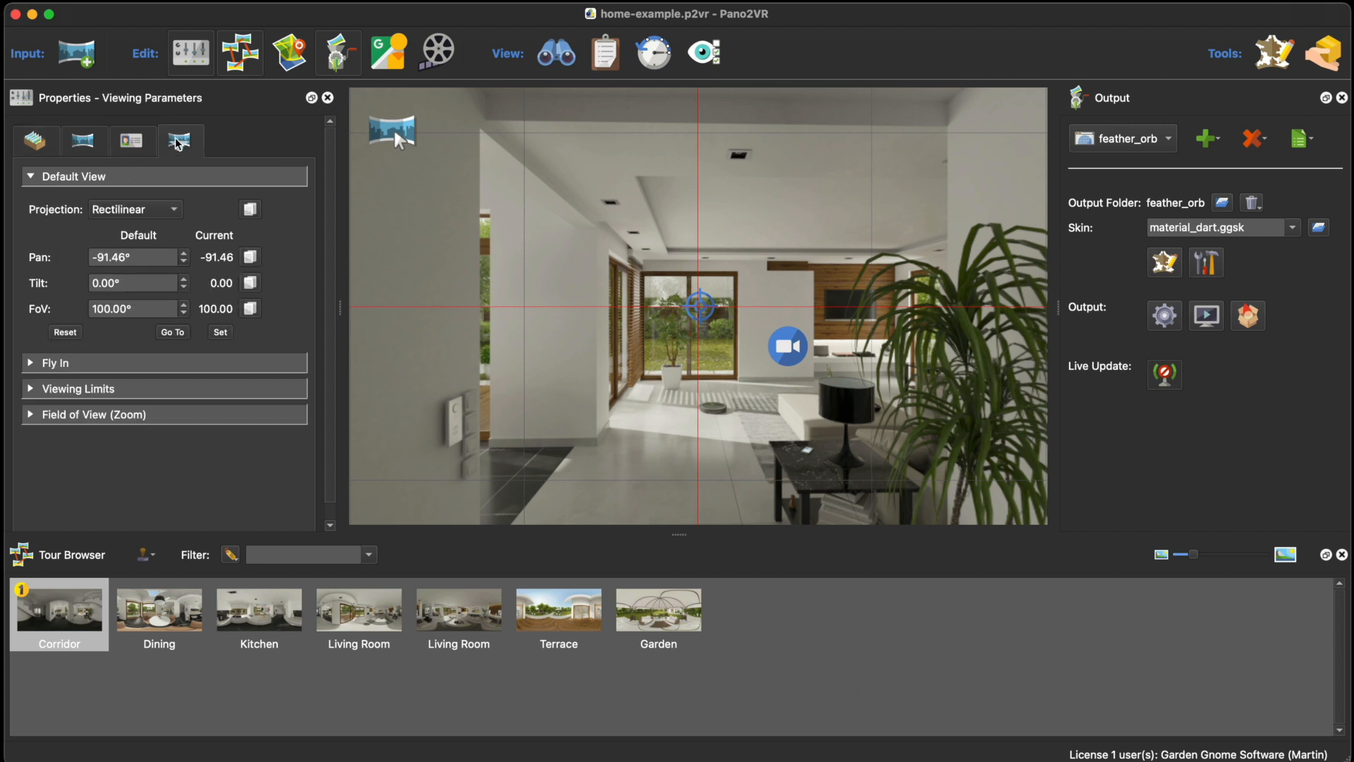
left_click(129, 146)
left_click(84, 144)
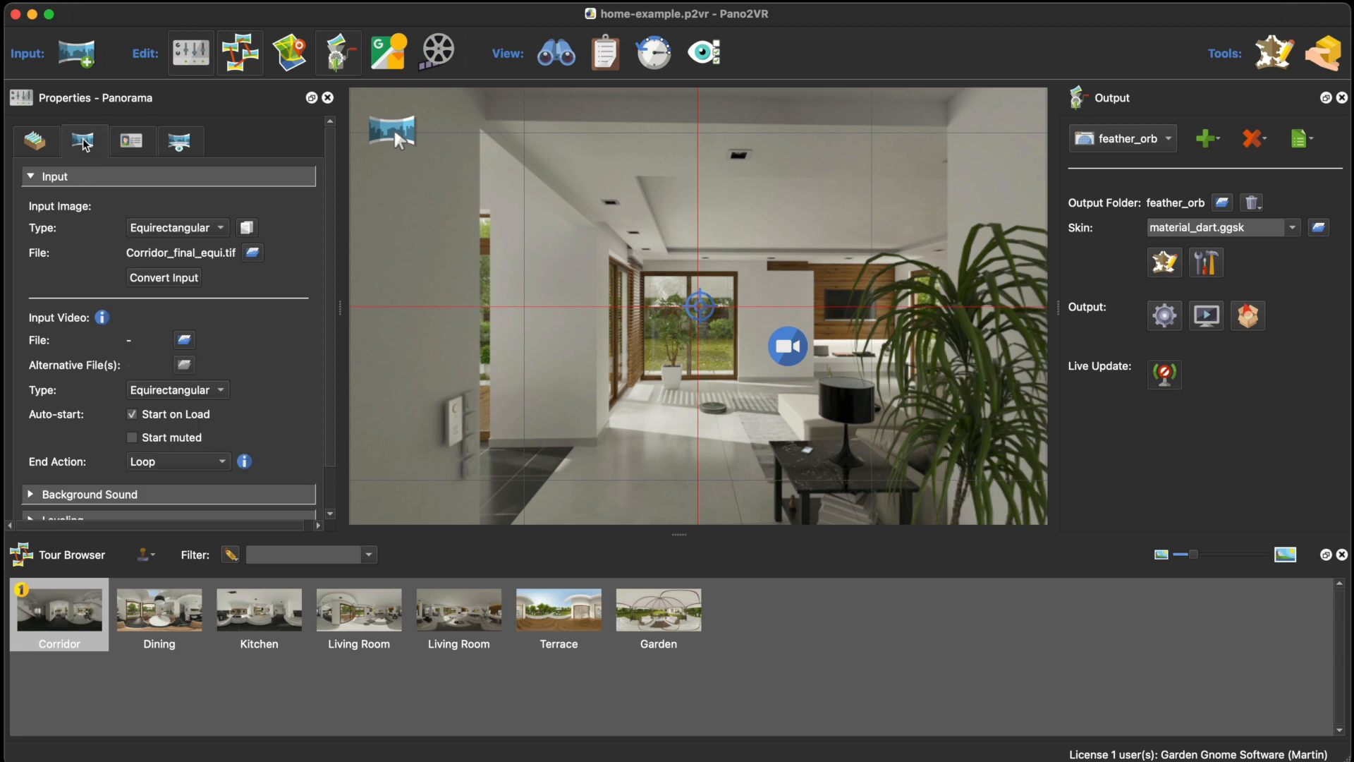
left_click(44, 143)
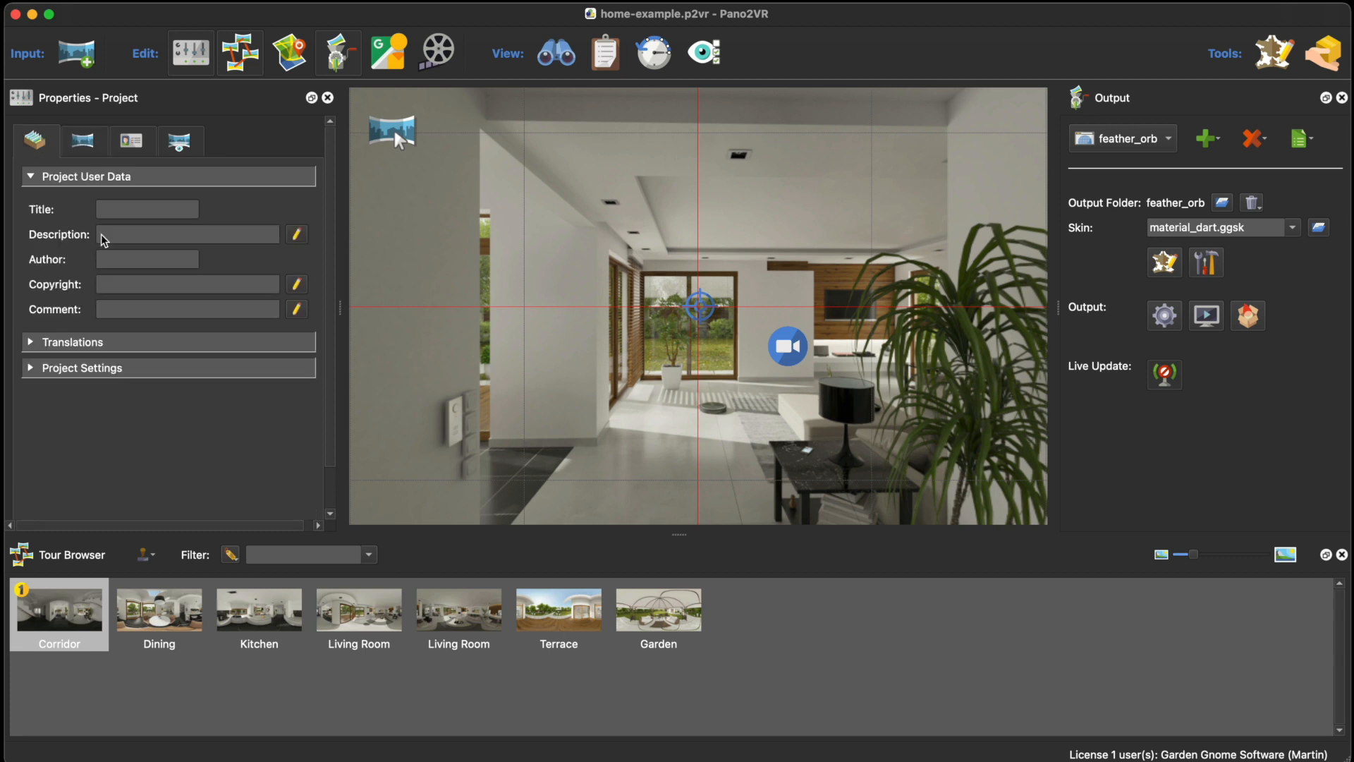
left_click(129, 144)
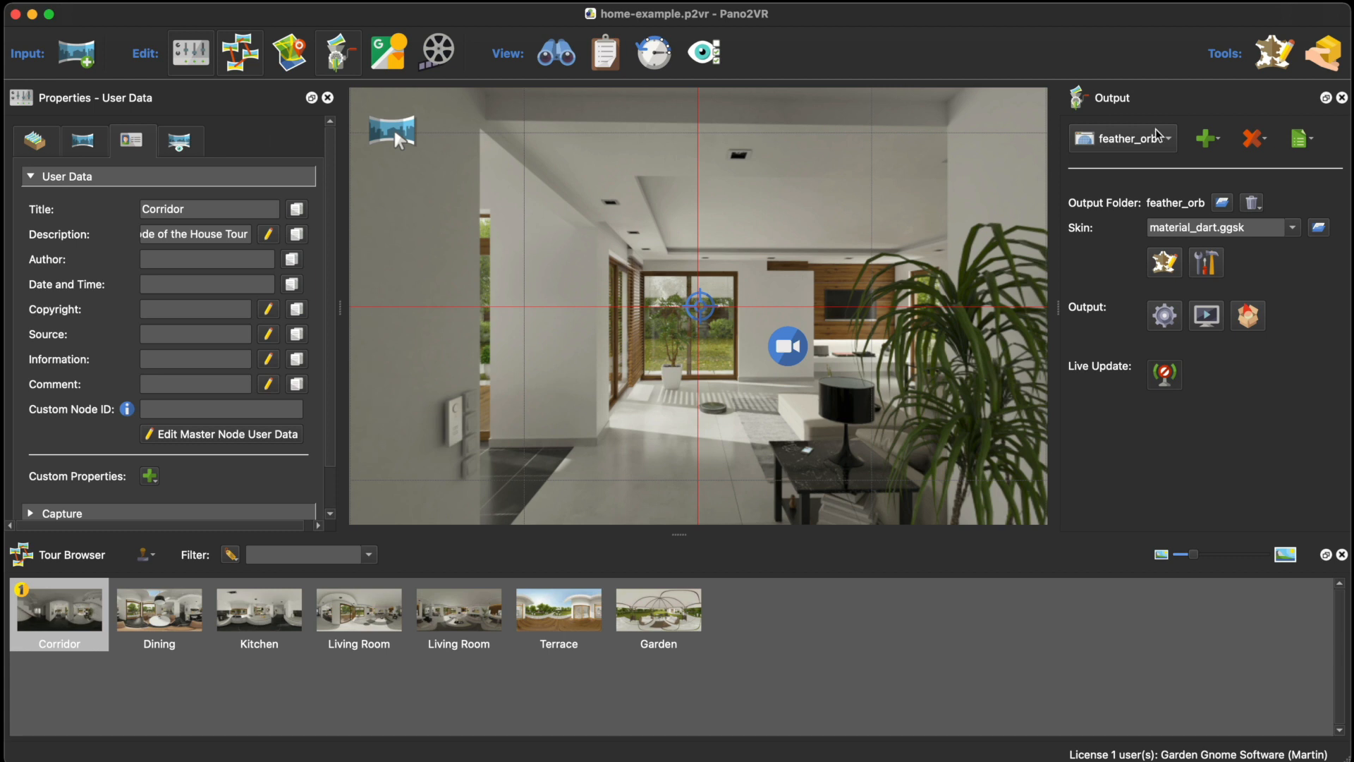
Examine the feather_orb web output's settings categories and the kinds of output that can be added.
left_click(1173, 114)
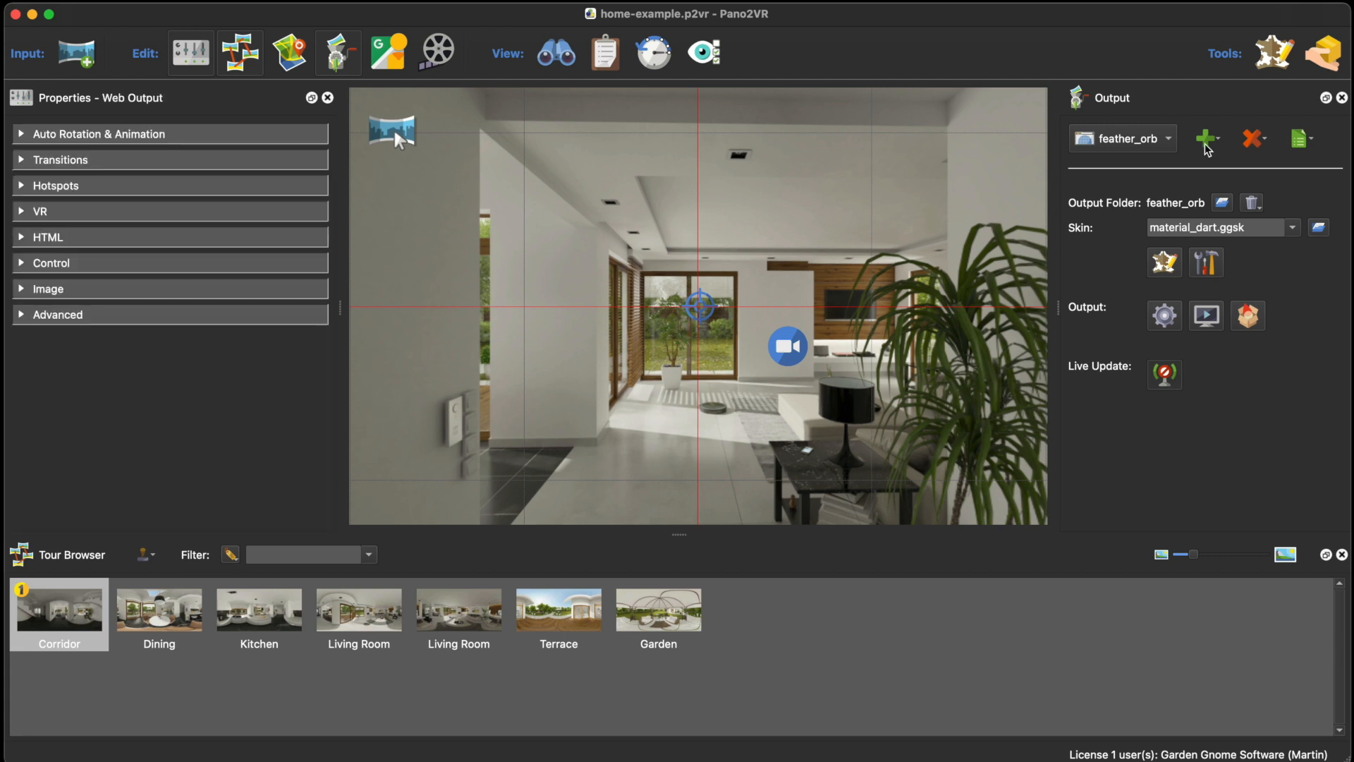
left_click(1209, 145)
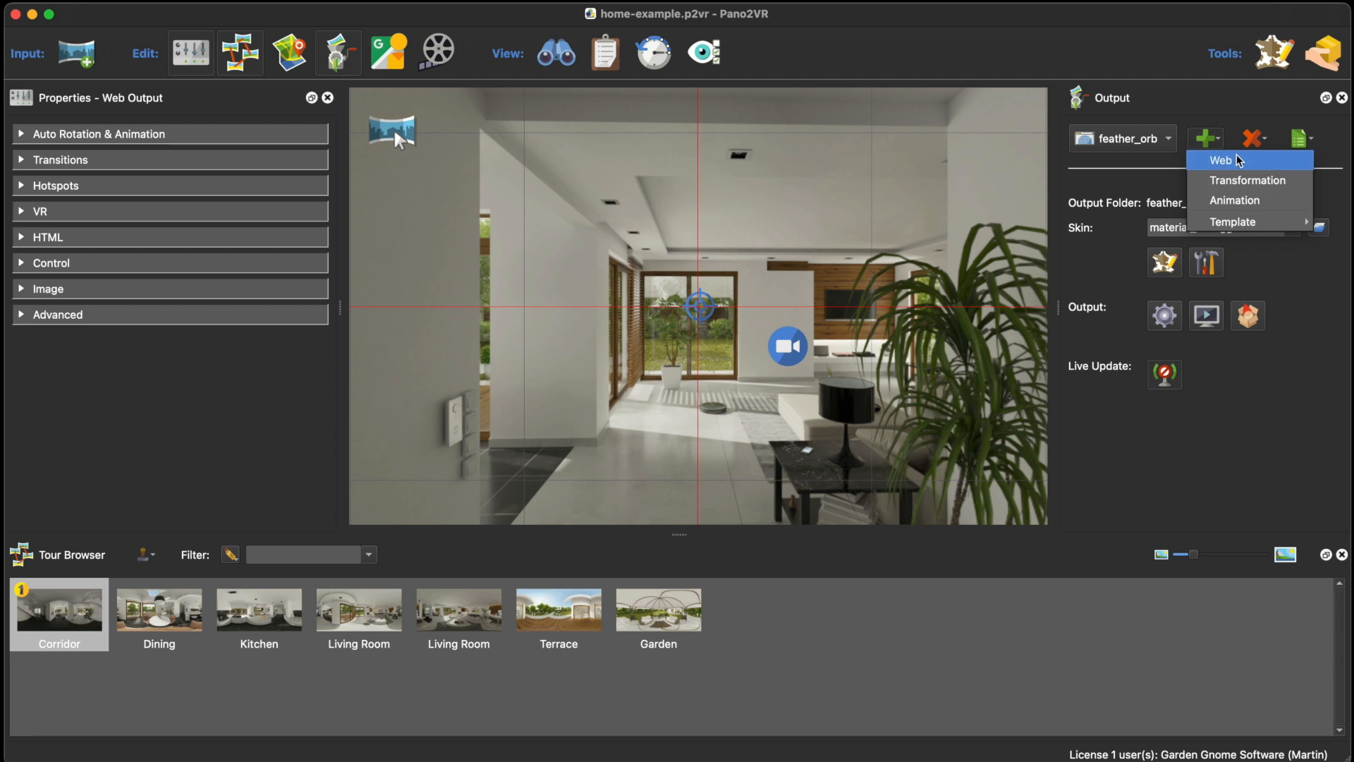
left_click(1209, 114)
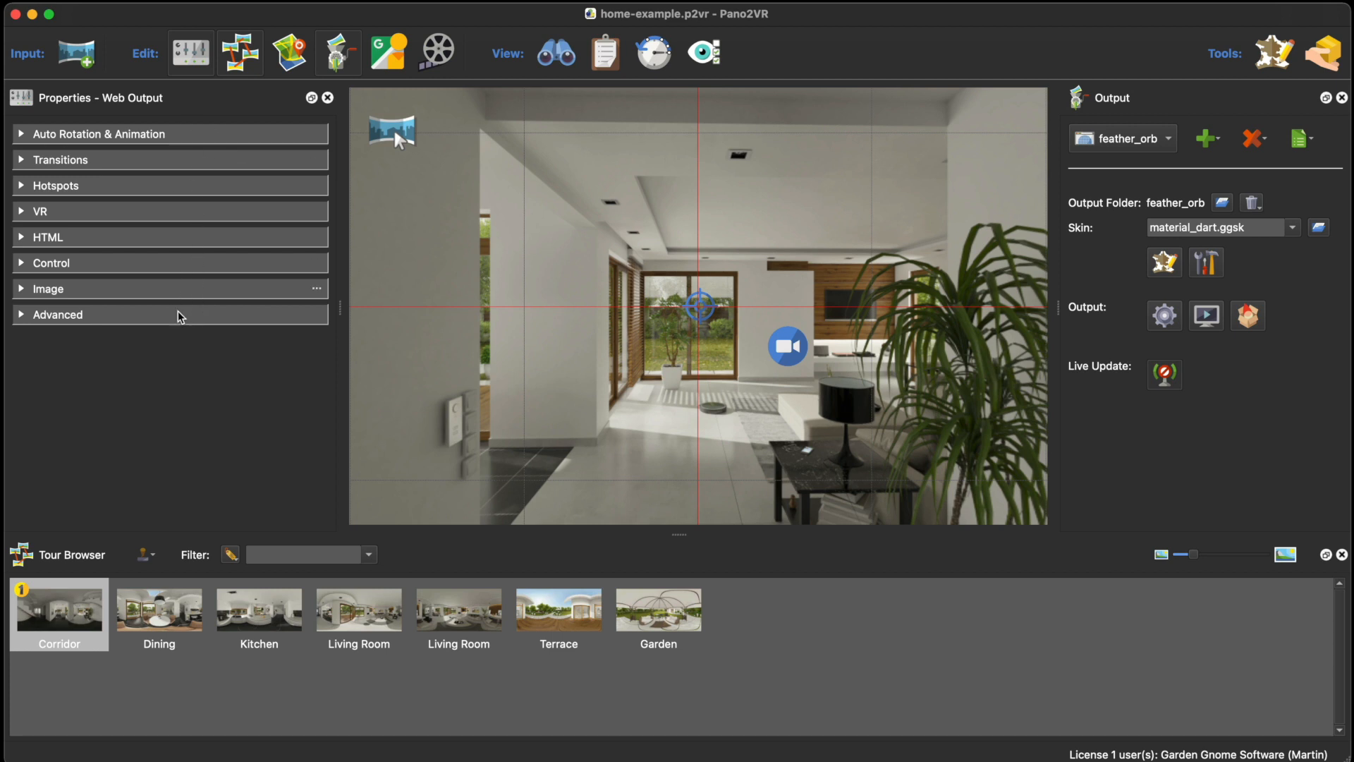
left_click(579, 312)
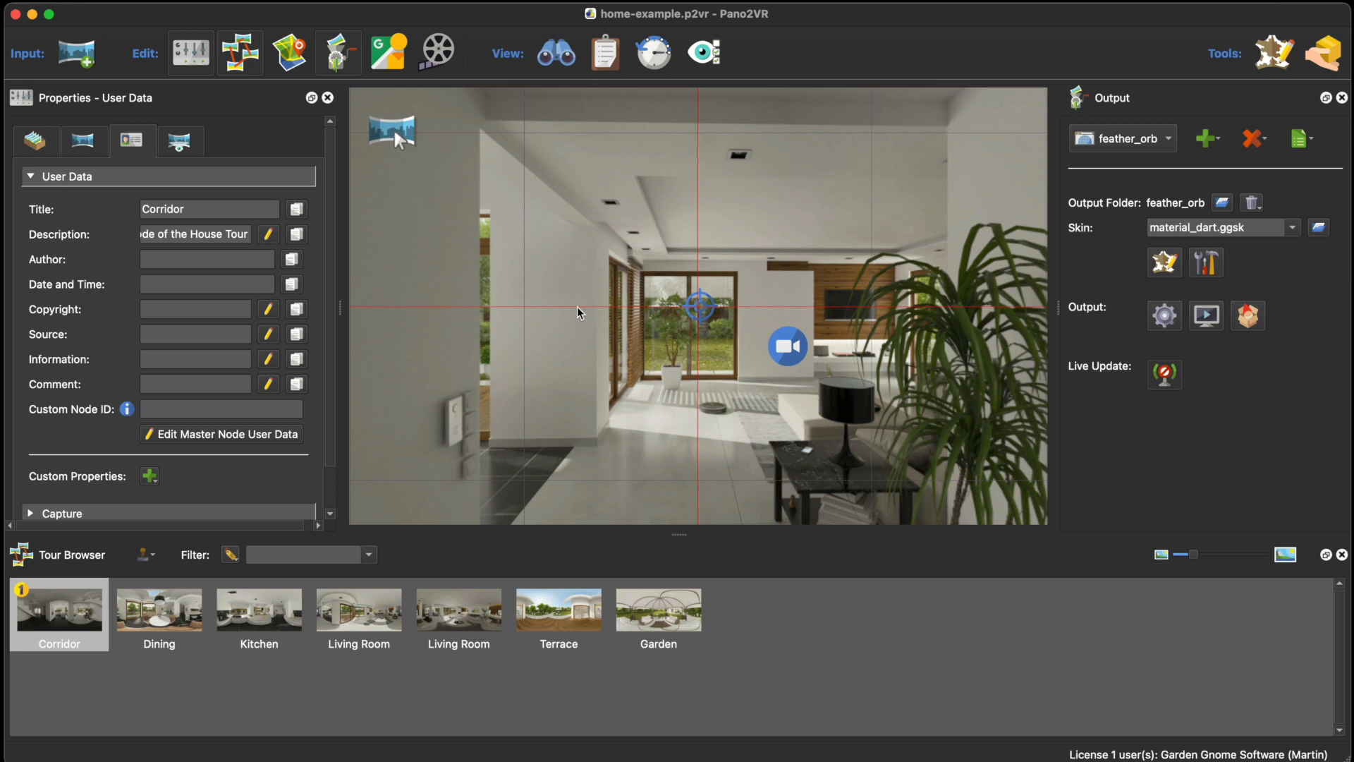
left_click(1199, 433)
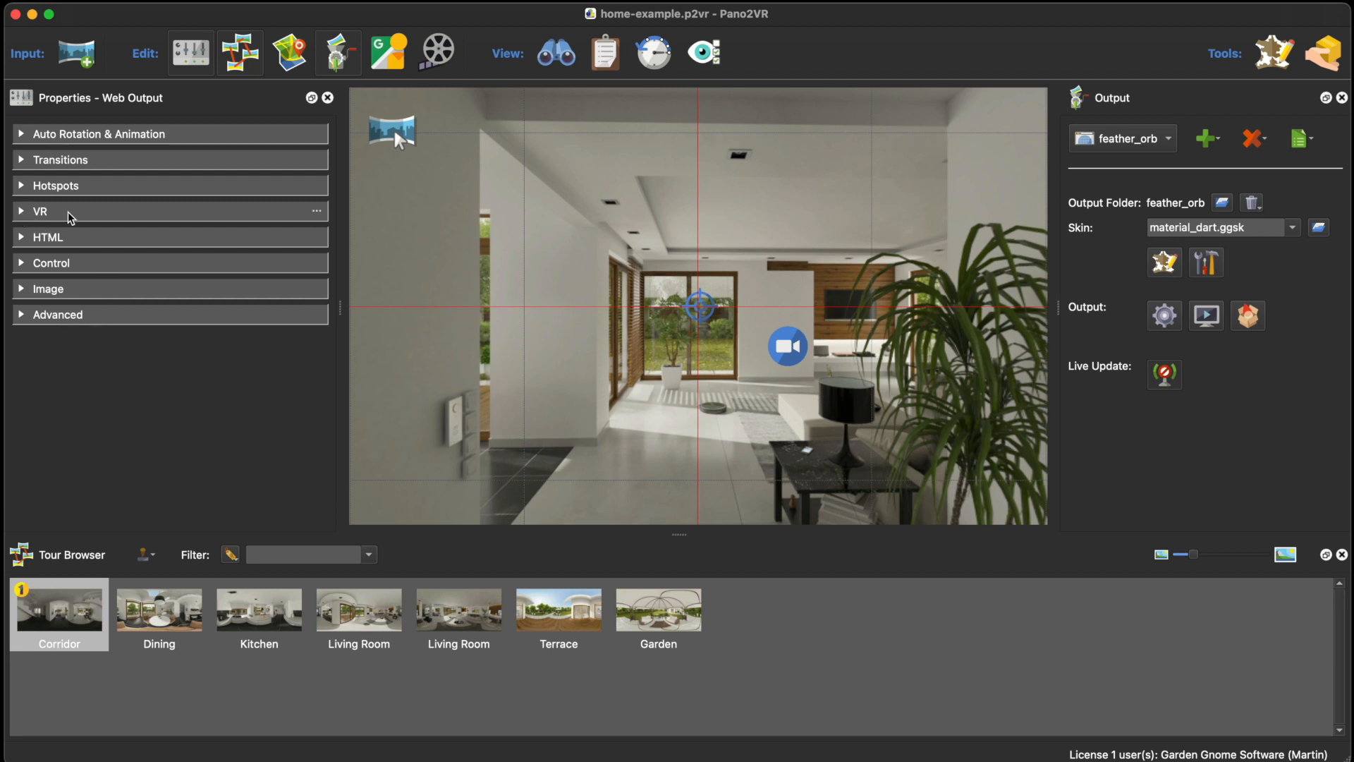
Set the web output's VR skin to feather_vr.ggsk.
left_click(32, 213)
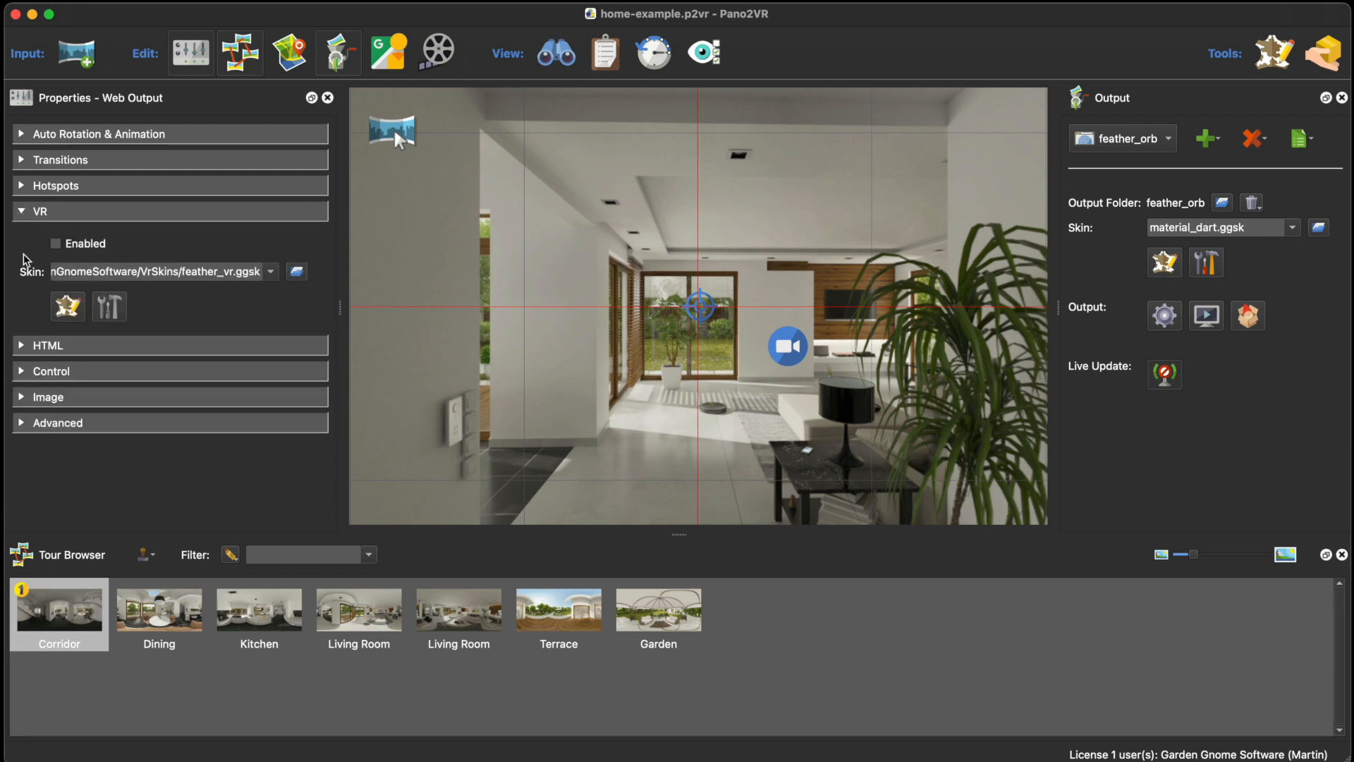
left_click(271, 272)
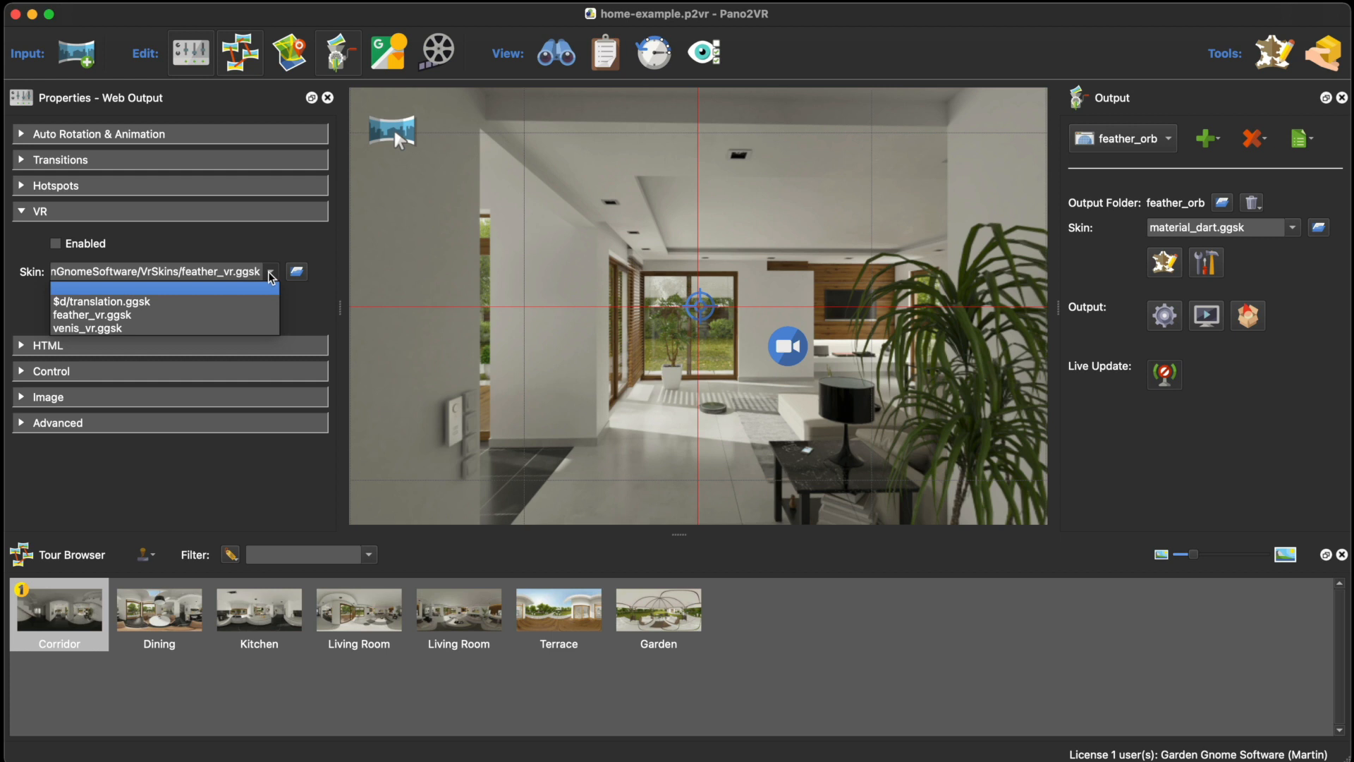
left_click(224, 318)
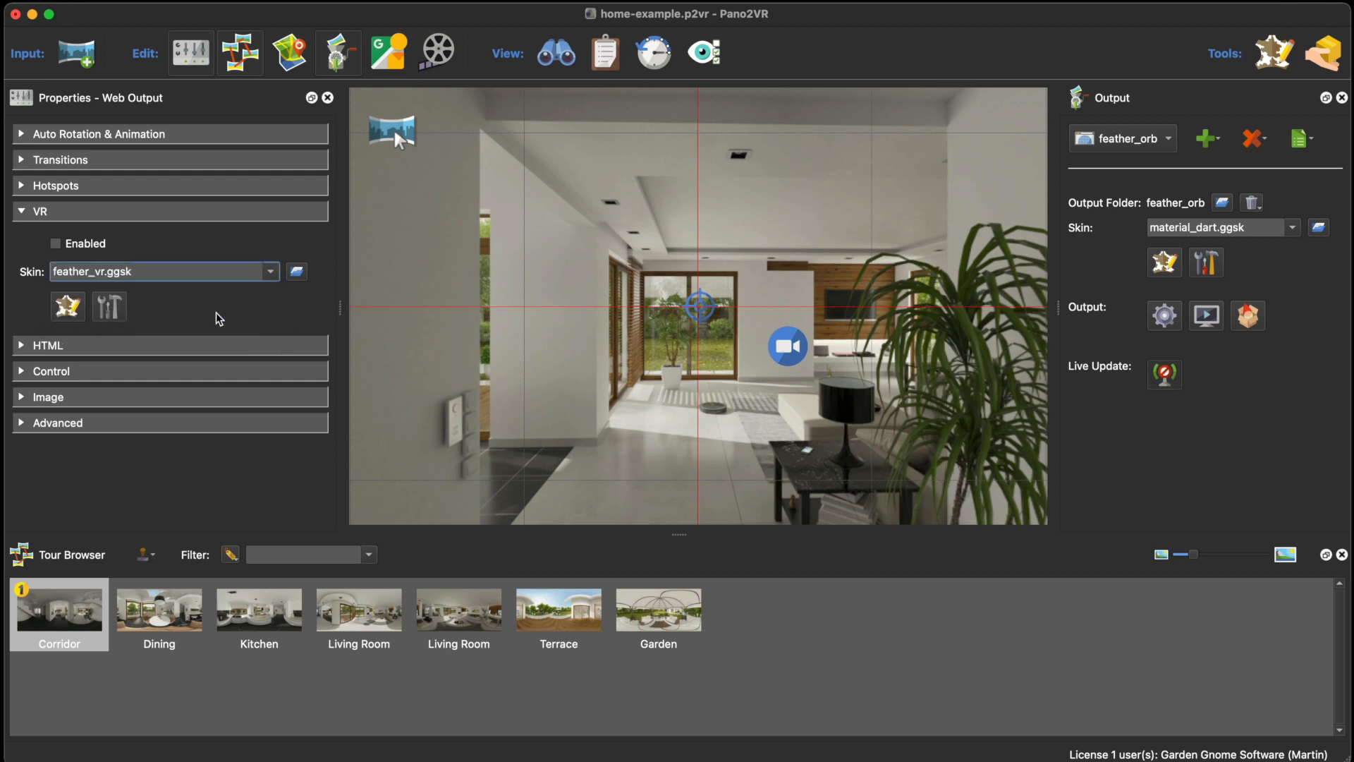
left_click(20, 215)
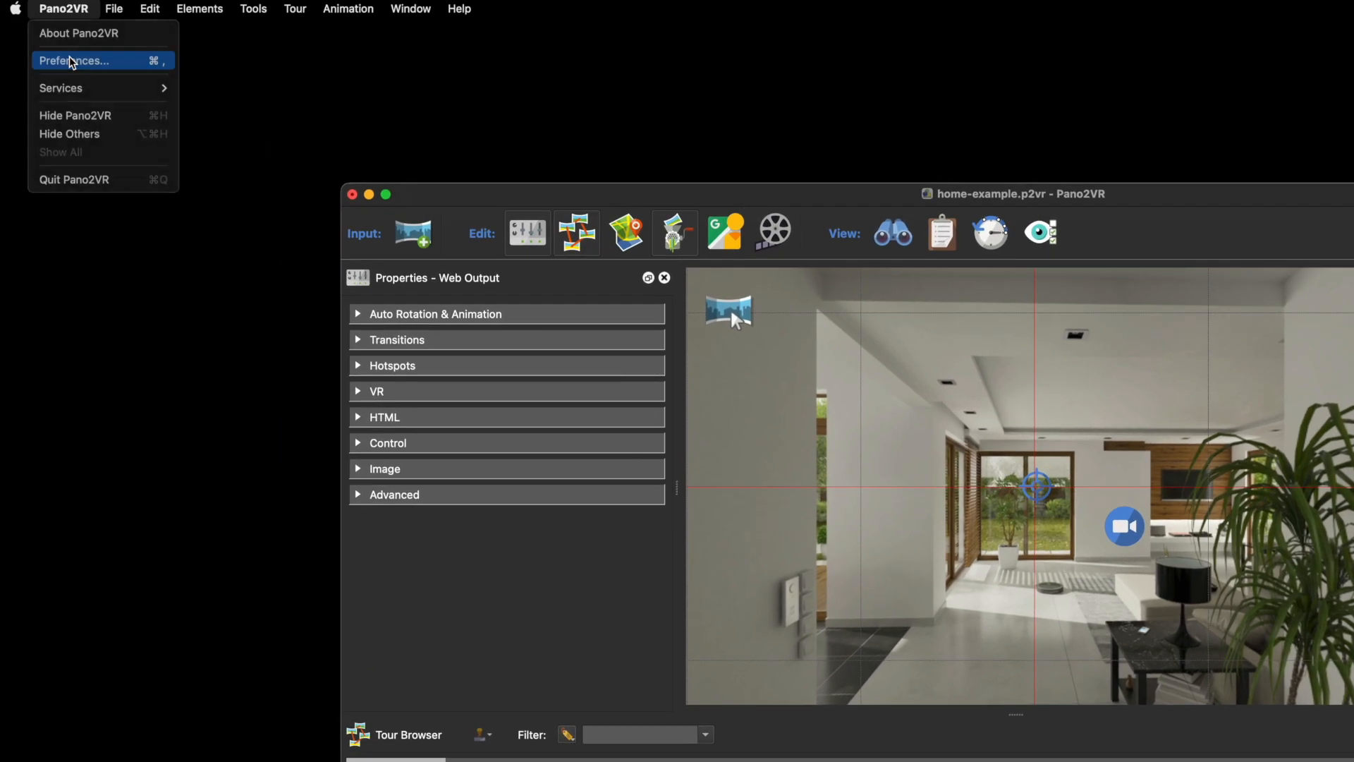
Examine the customizable main menu keyboard shortcuts in the preferences, including Save as Droplet, and leave without saving changes.
left_click(71, 57)
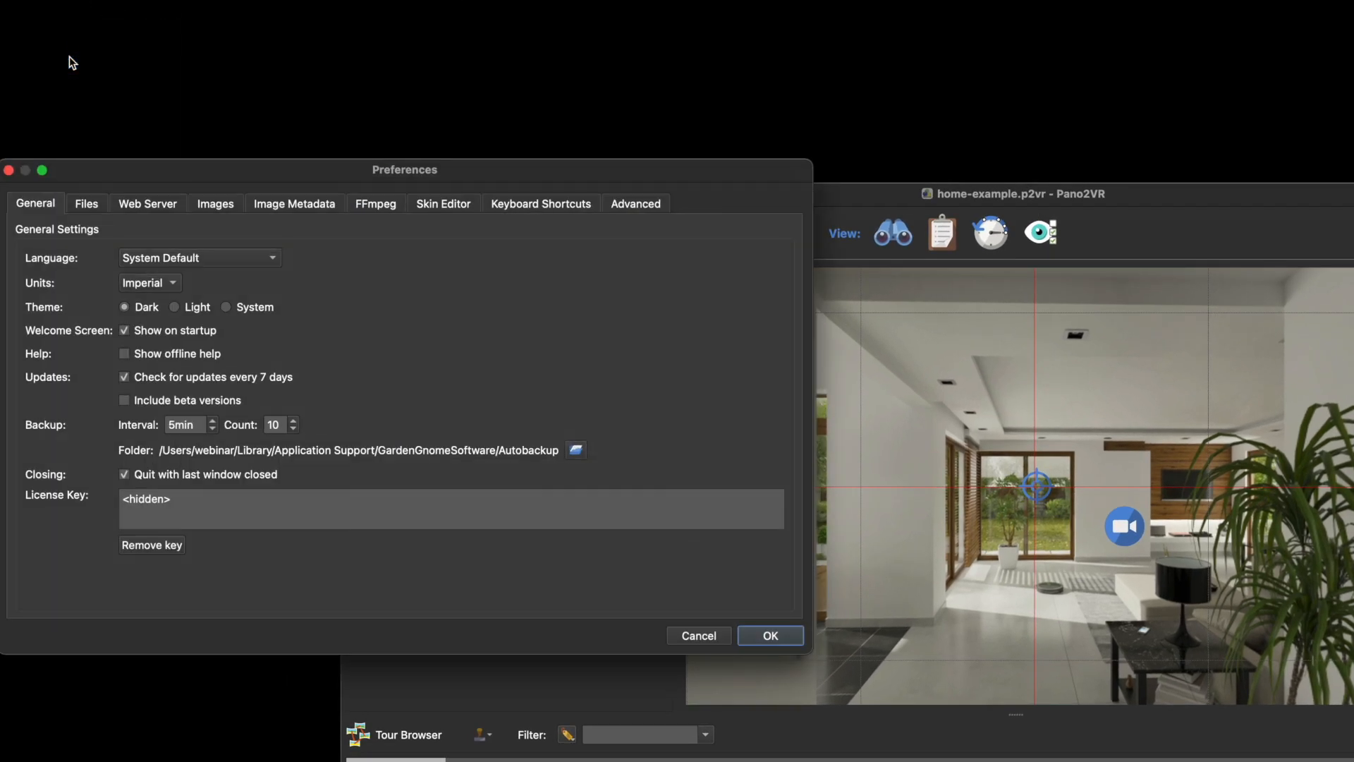
left_click(541, 205)
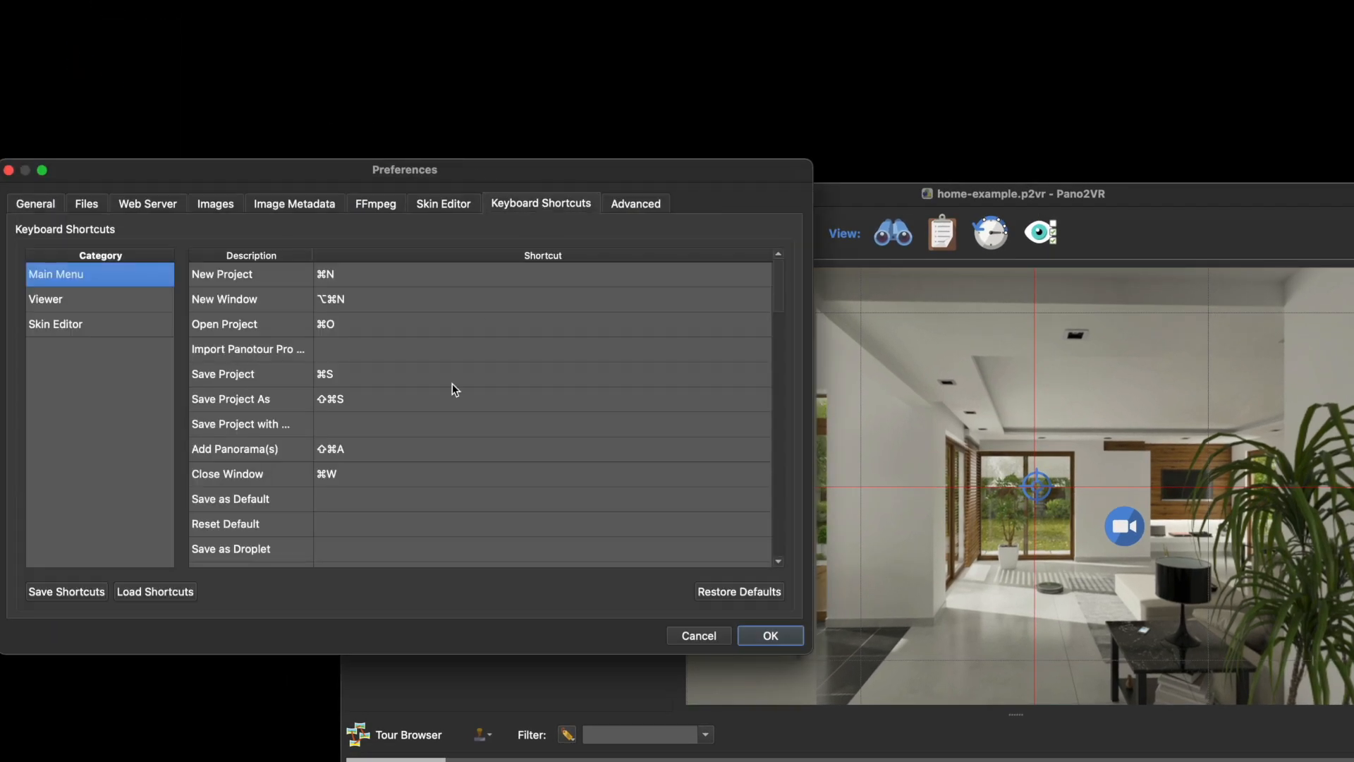
scroll(425, 489, "down", 5)
double_click(362, 428)
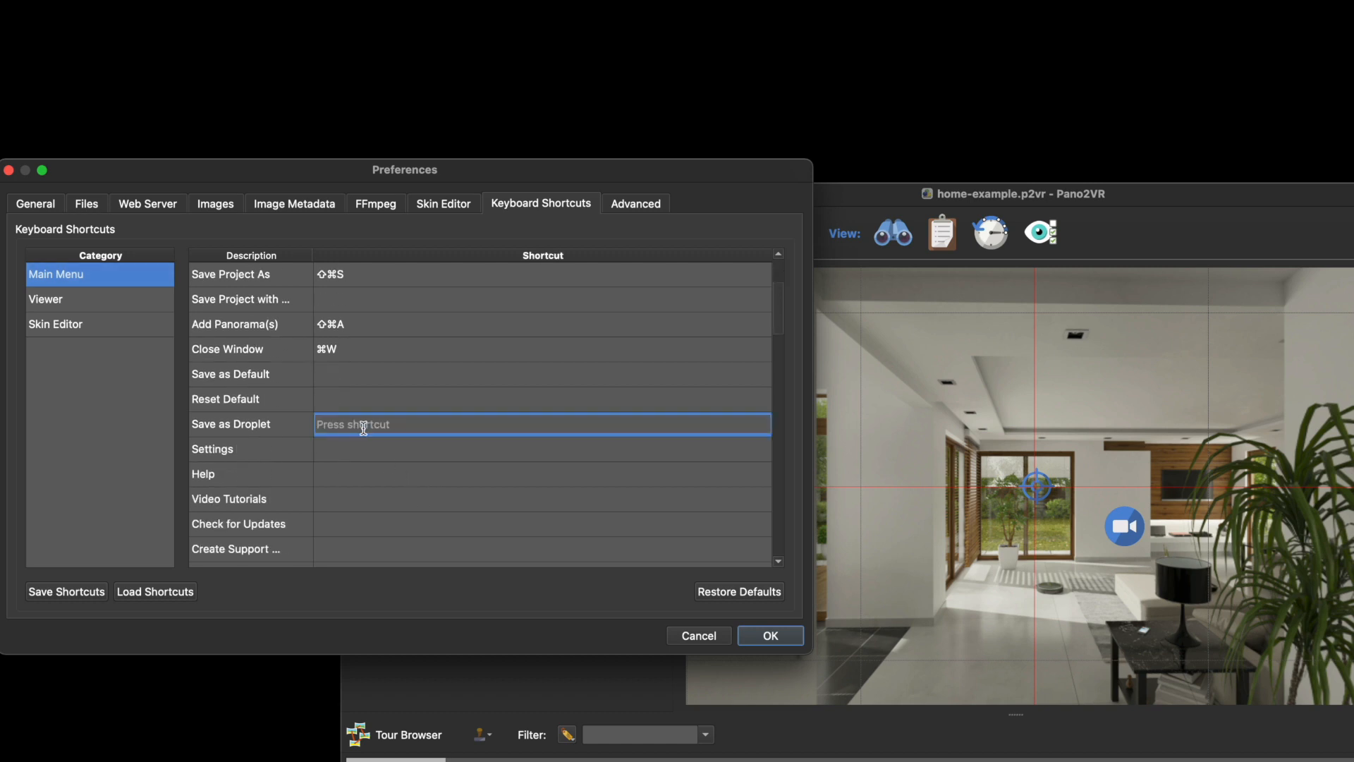
left_click(691, 636)
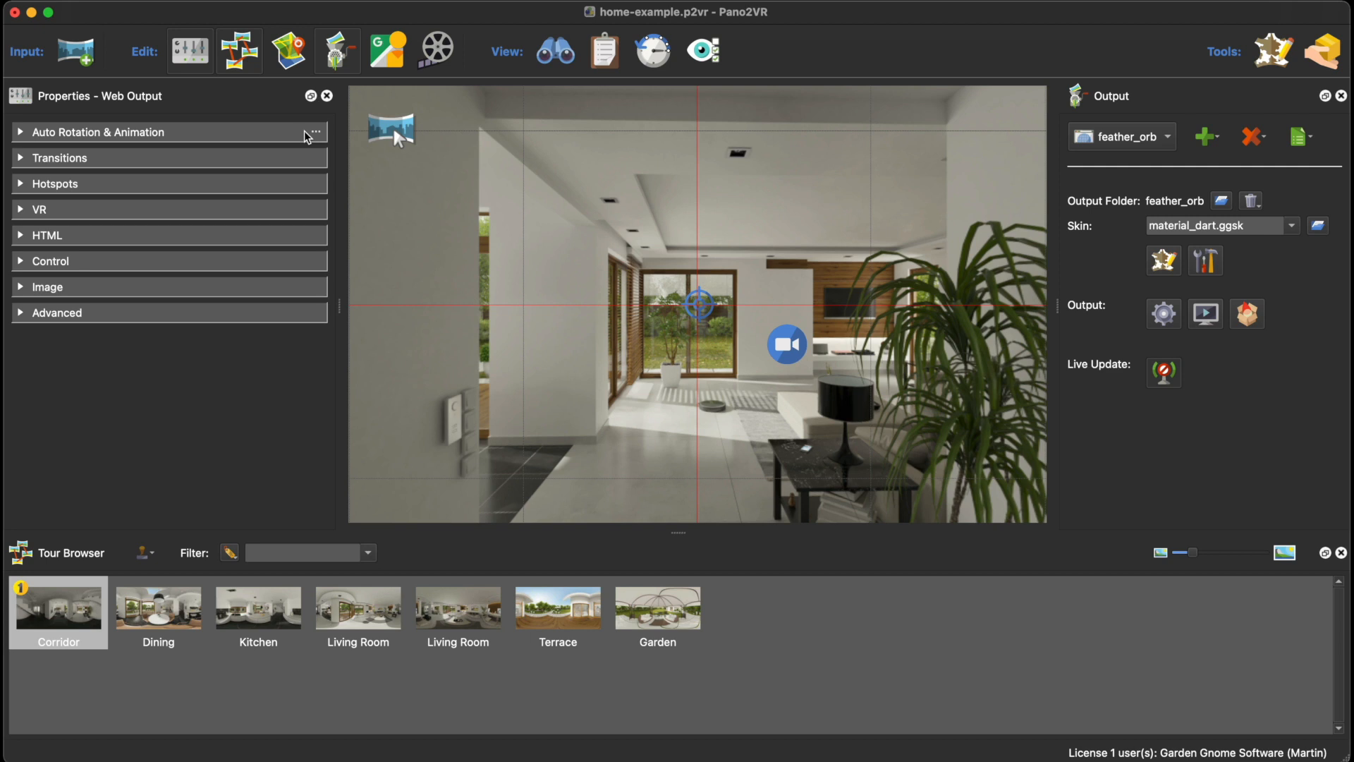
Examine the parameters for adding a custom property to the Corridor node's user data, without adding one.
left_click(500, 244)
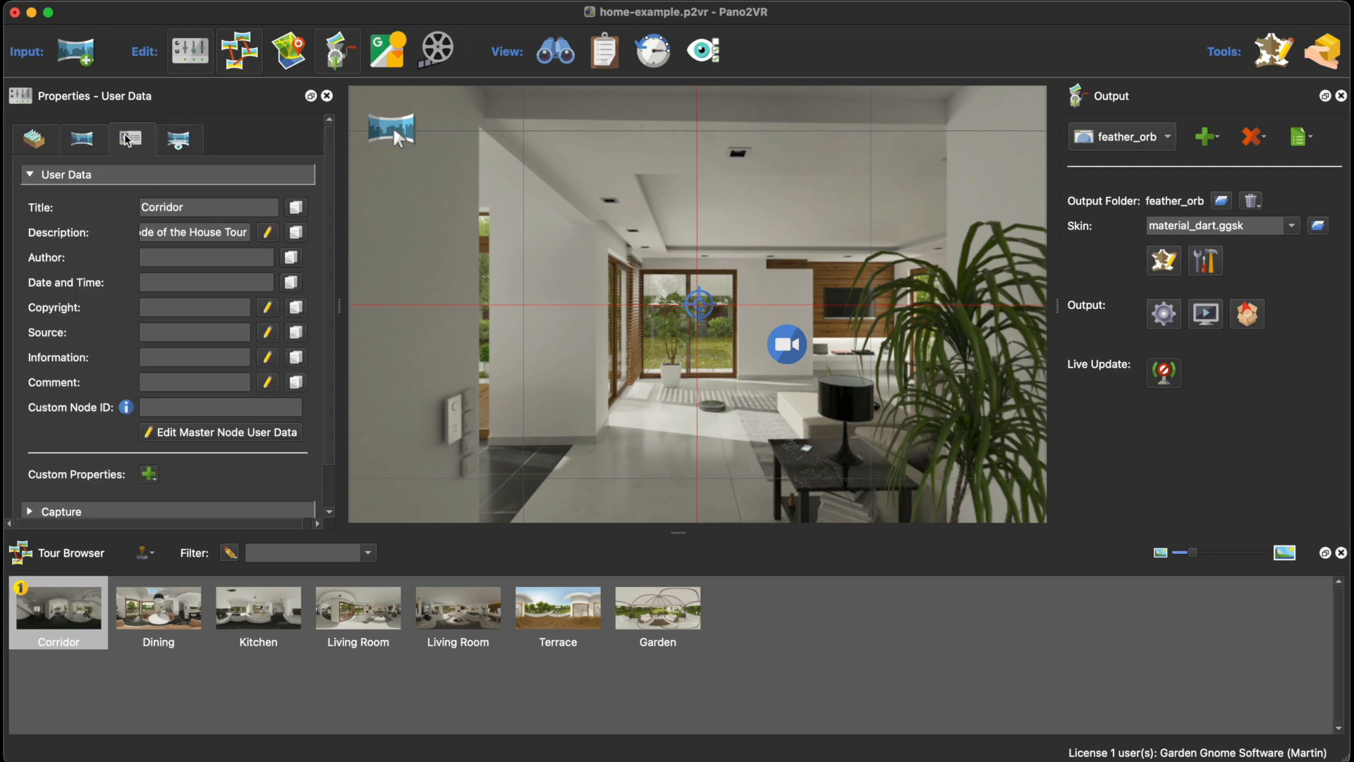
scroll(150, 344, "down", 2)
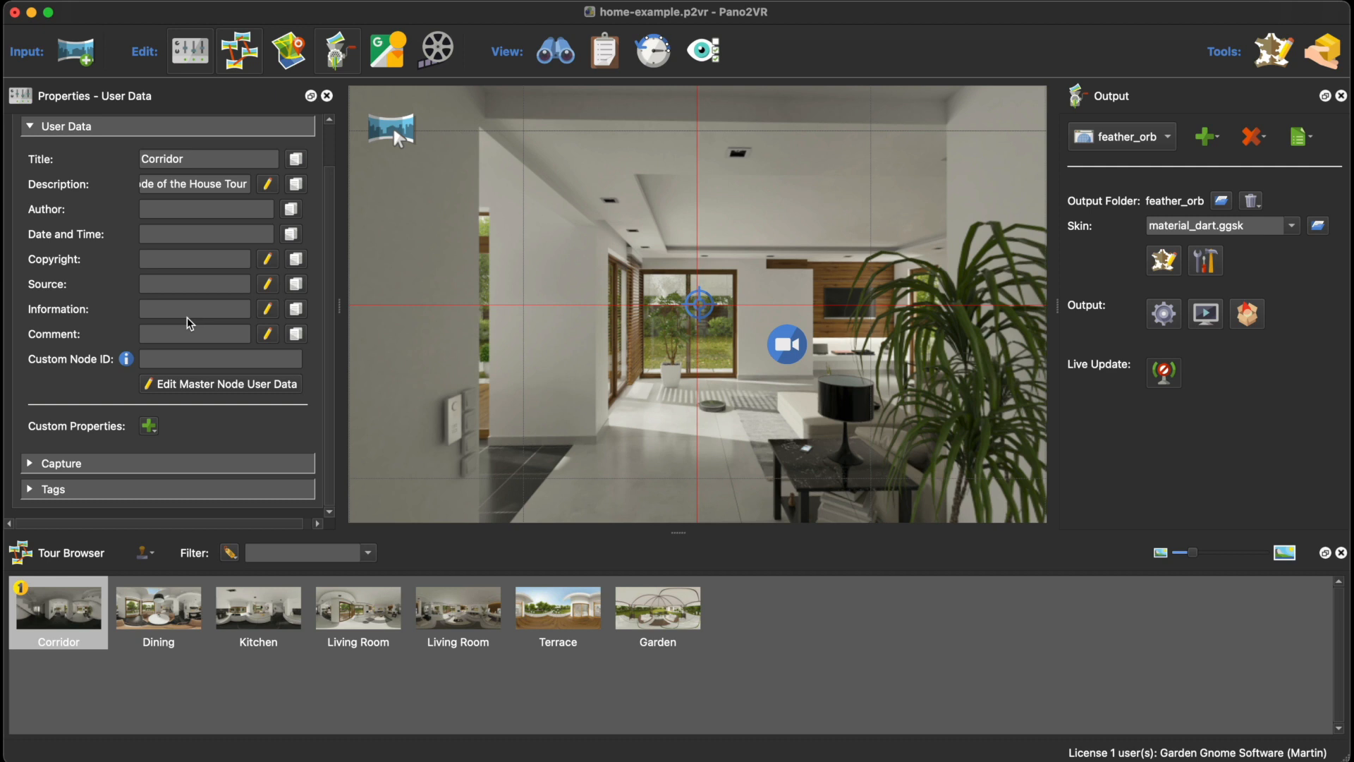
left_click(150, 426)
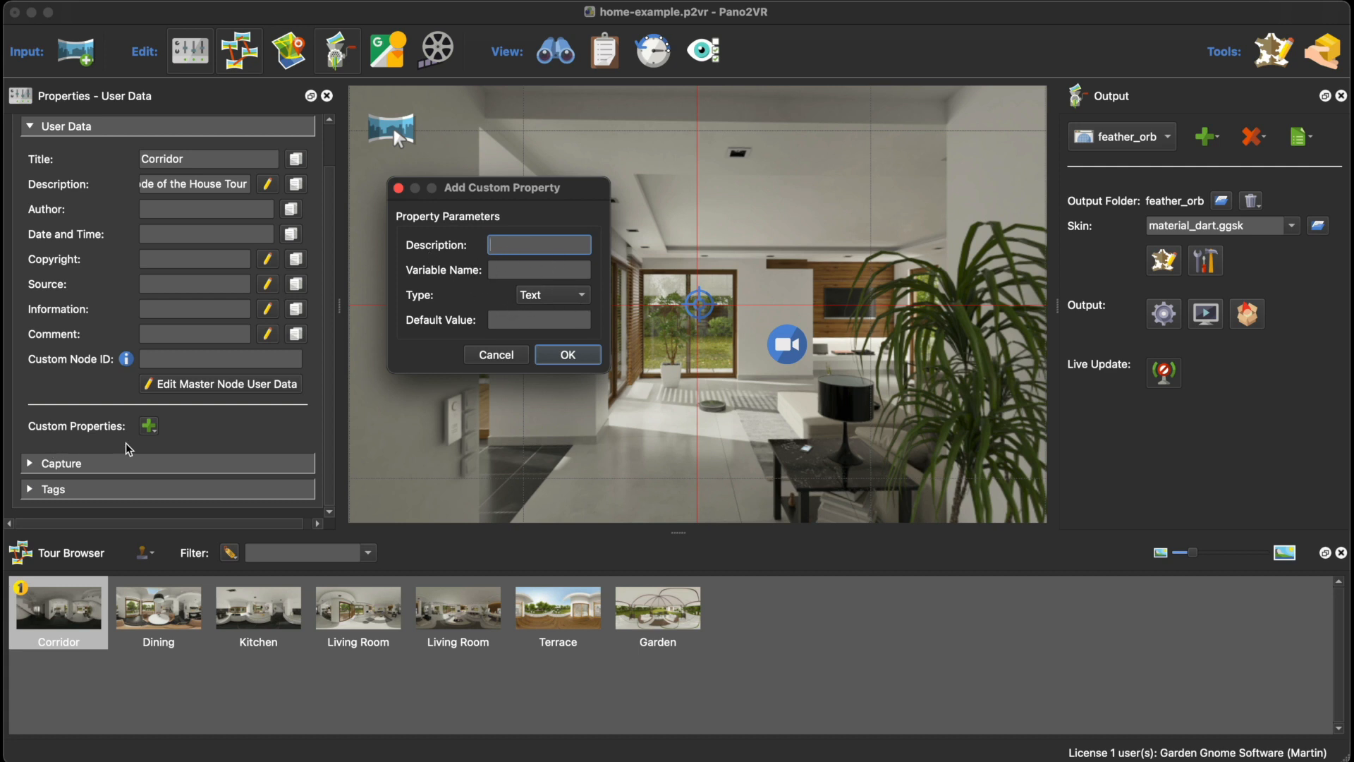
left_click(509, 357)
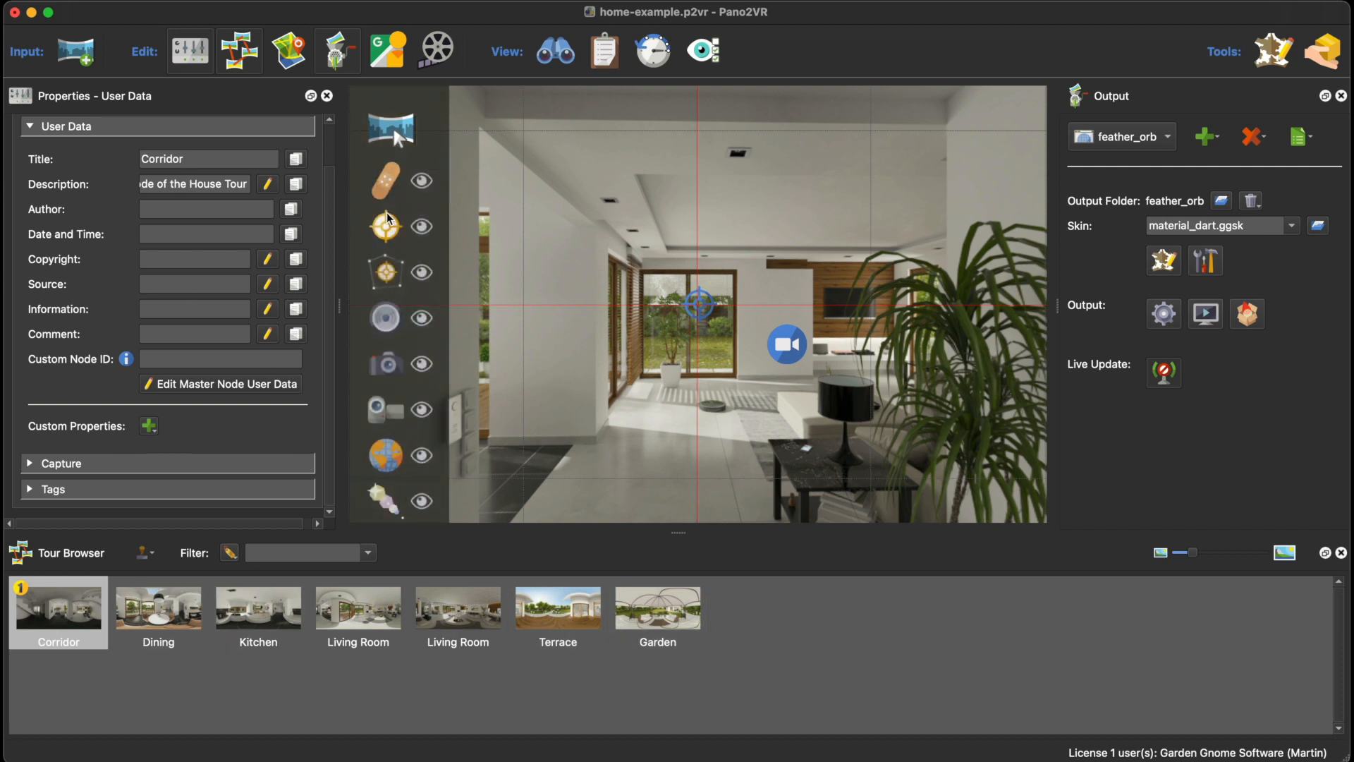
Place a point hotspot near the doorway edge in the Corridor panorama to inspect its properties, and delete it.
left_click(388, 219)
left_click(464, 234)
scroll(212, 387, "down", 1)
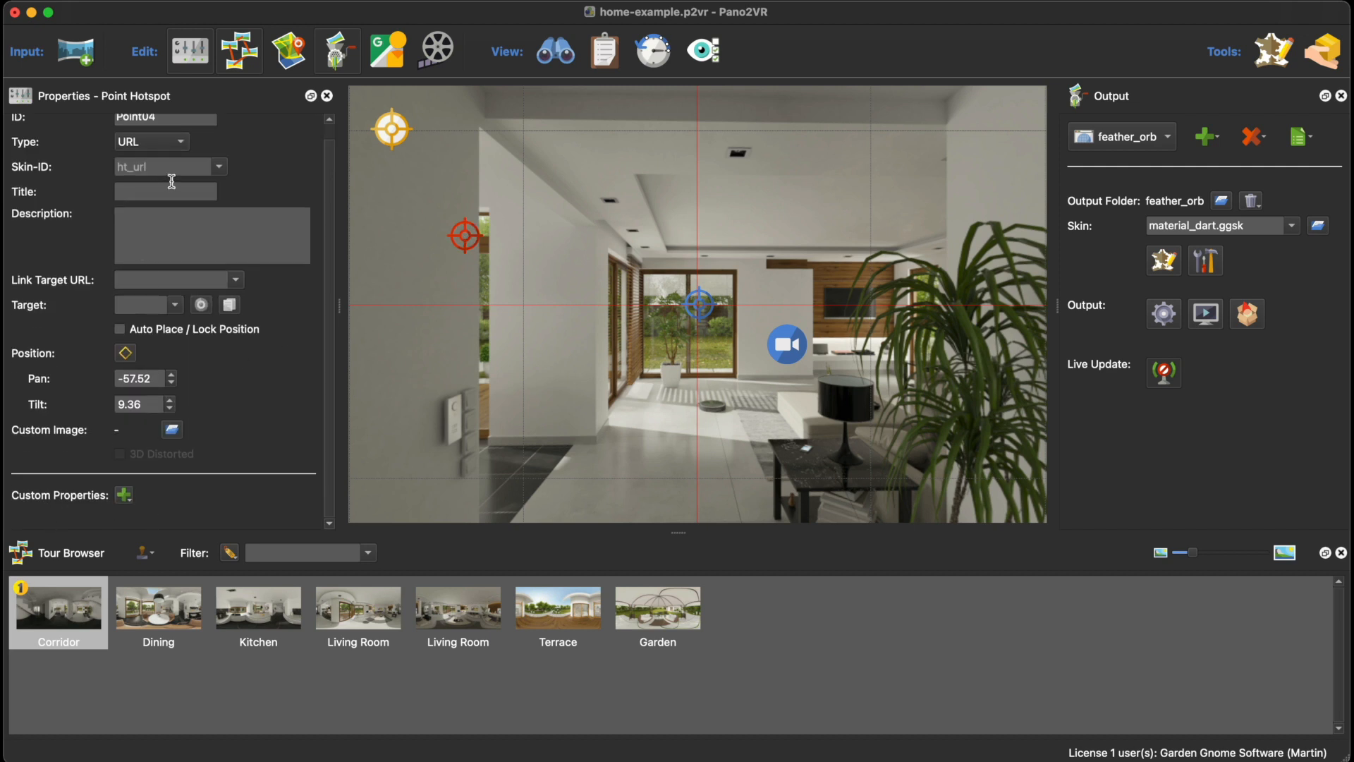
left_click(466, 243)
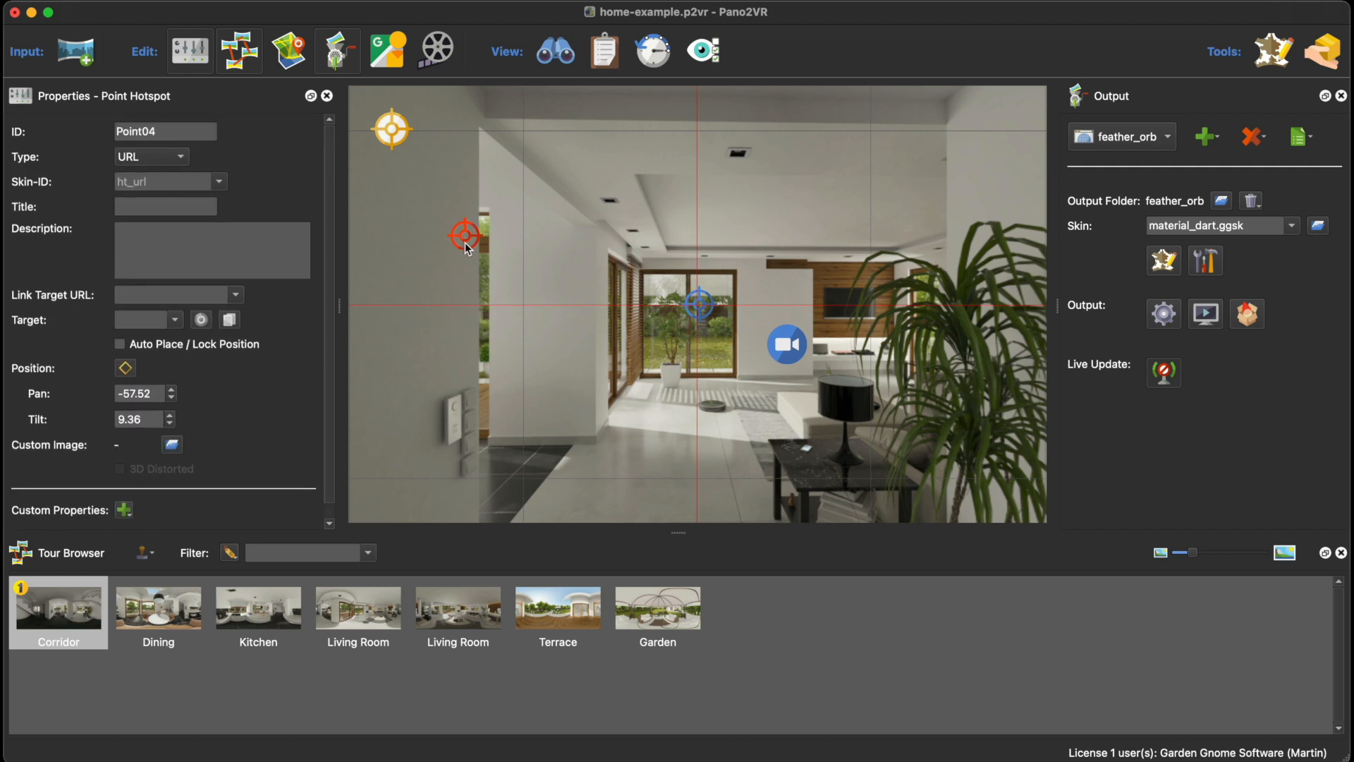
key("Delete")
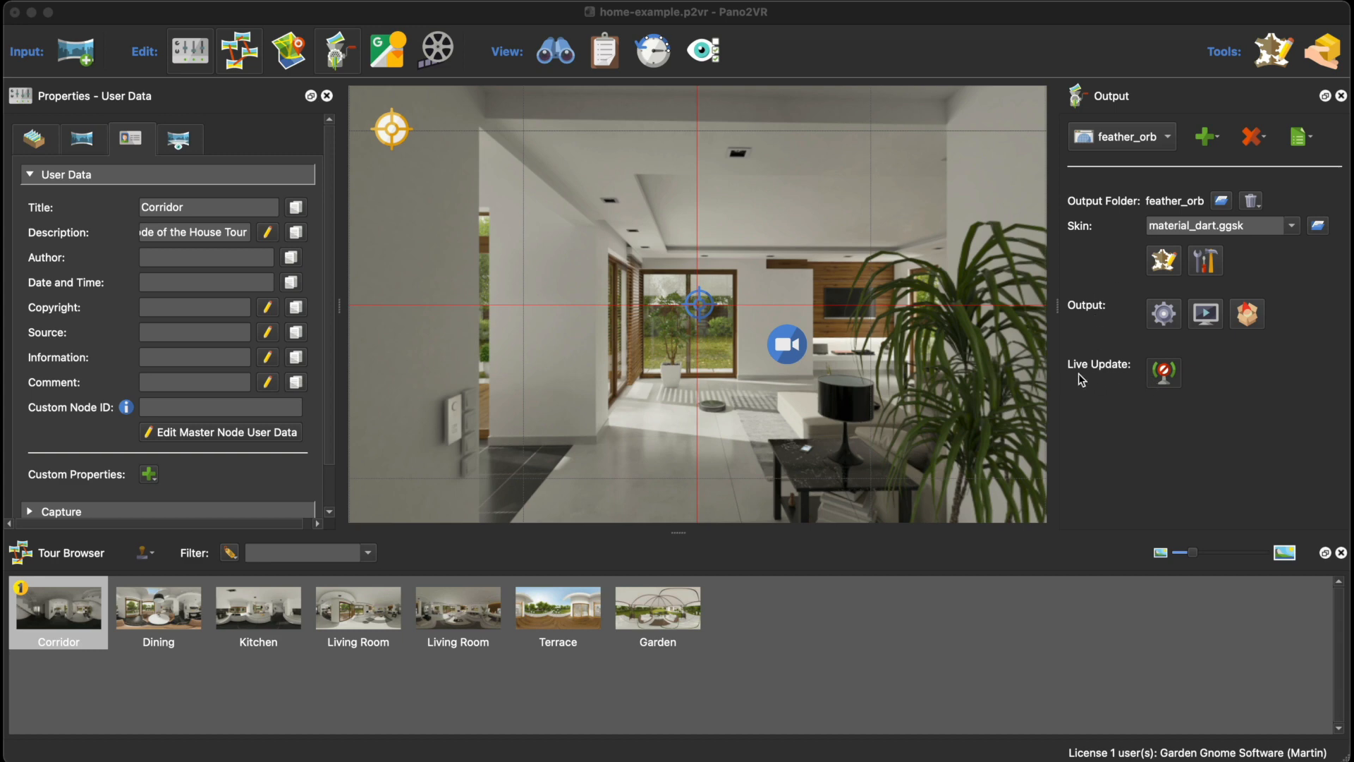
Generate the feather_orb web output, overwriting the existing pano.xml, and switch back to Pano2VR from the browser preview.
left_click(1162, 318)
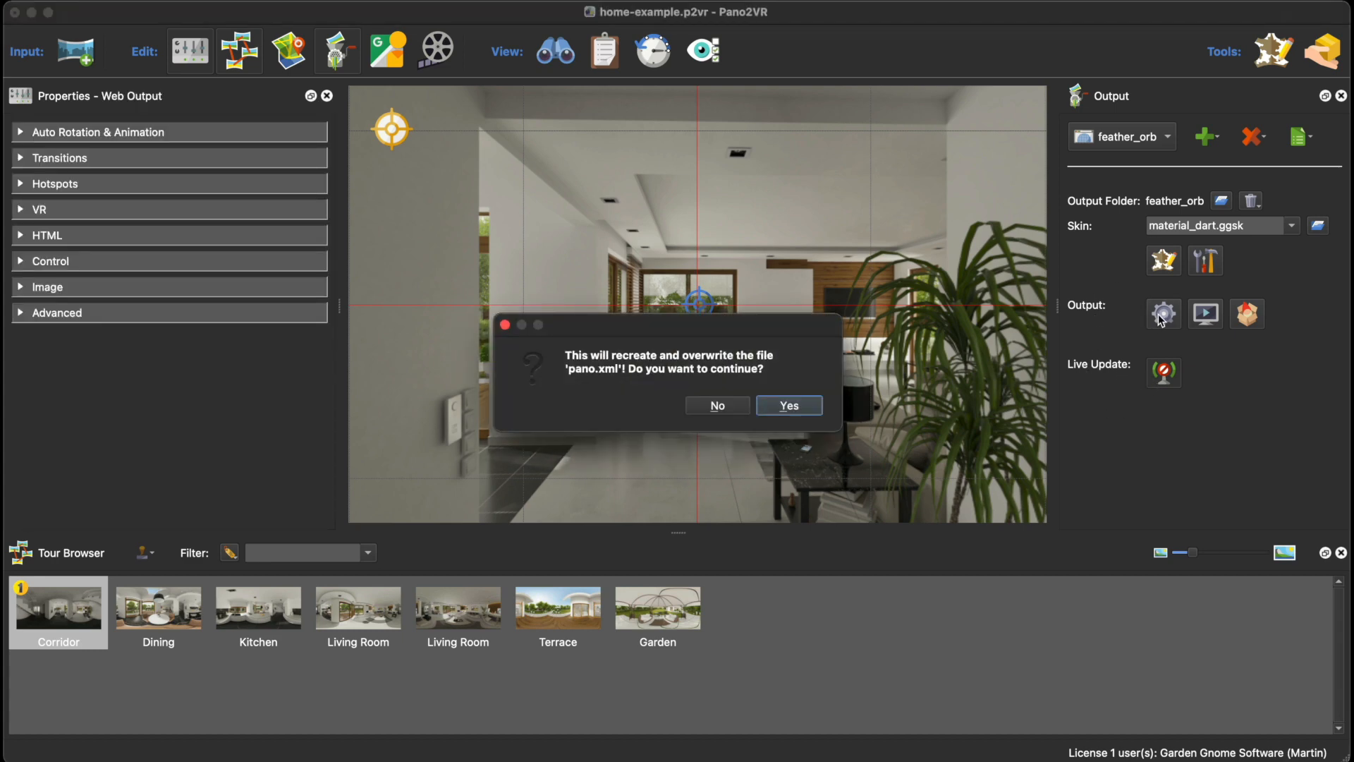
left_click(784, 407)
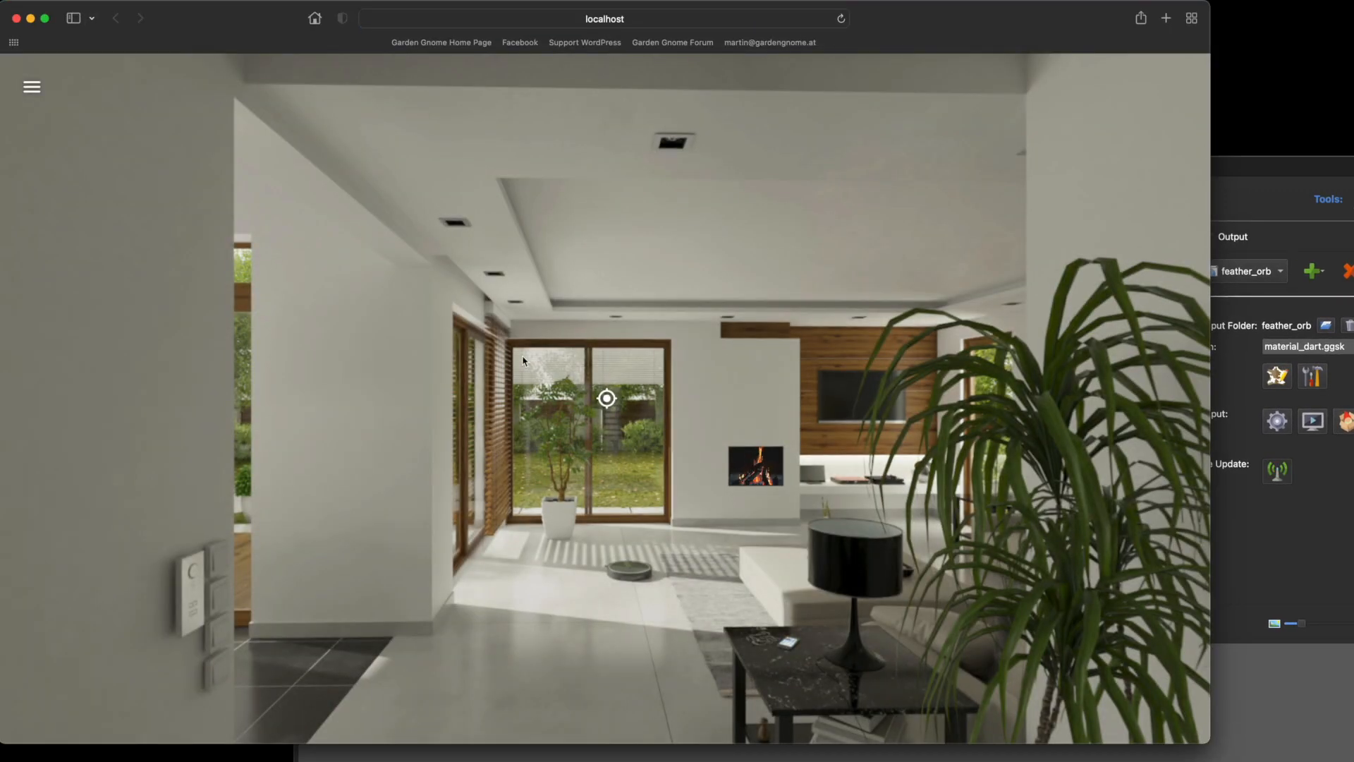
left_click(1319, 526)
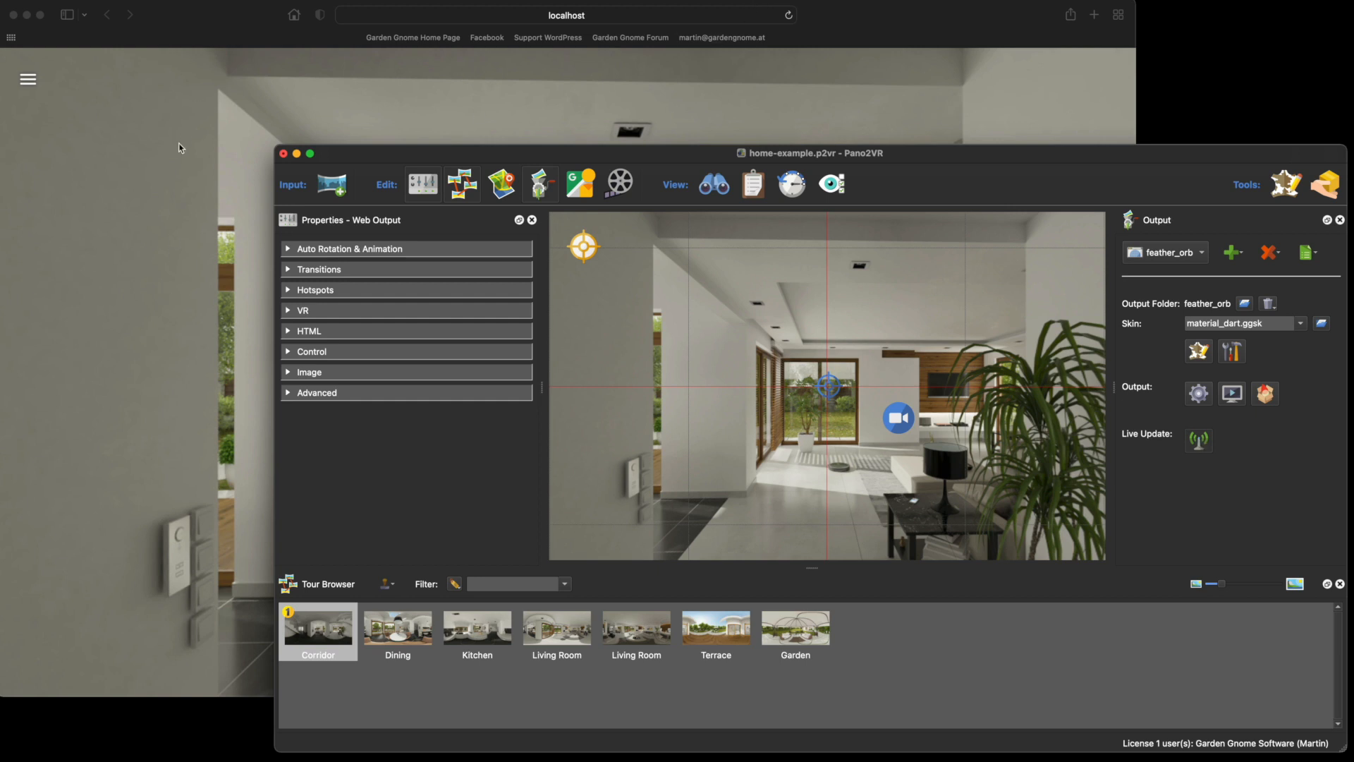
Set the web output's skin to feather_box.ggsk and switch to the browser preview of the tour.
left_click(1302, 323)
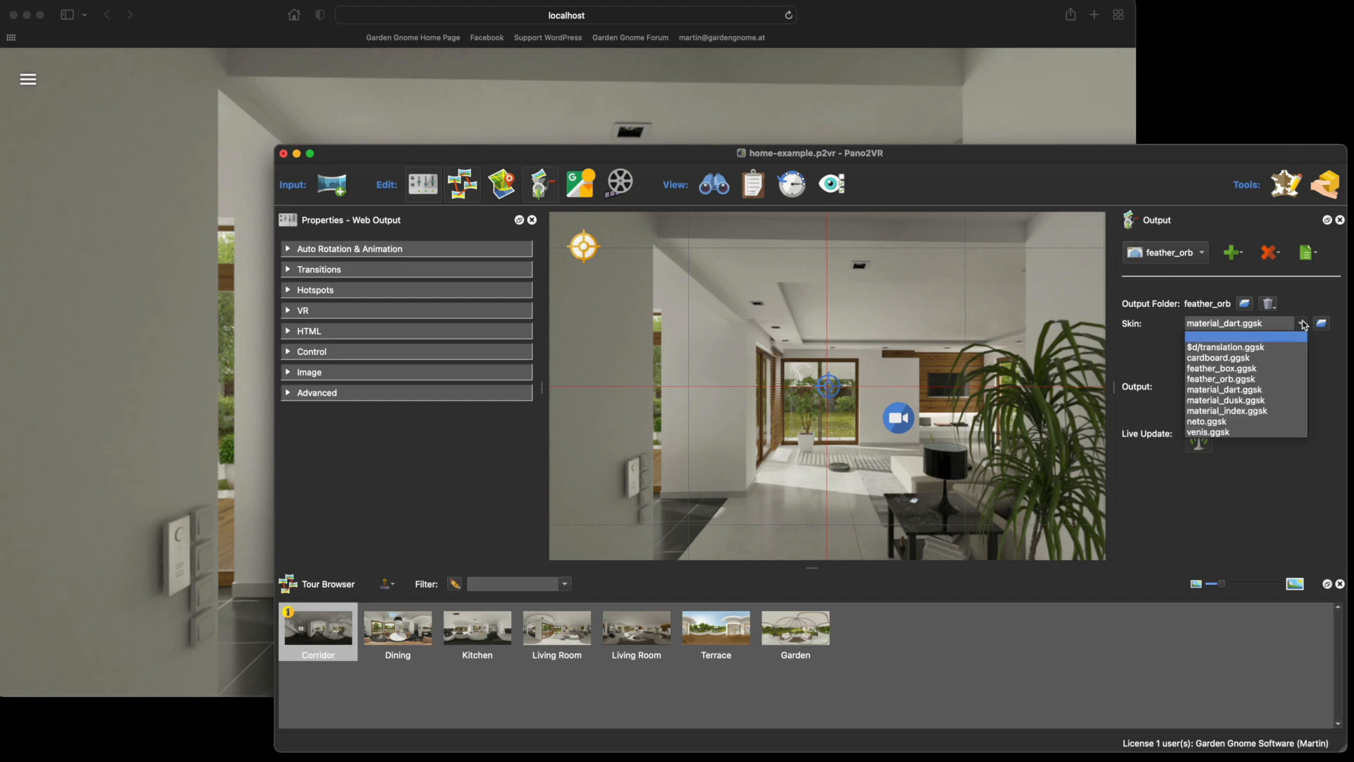
left_click(1256, 369)
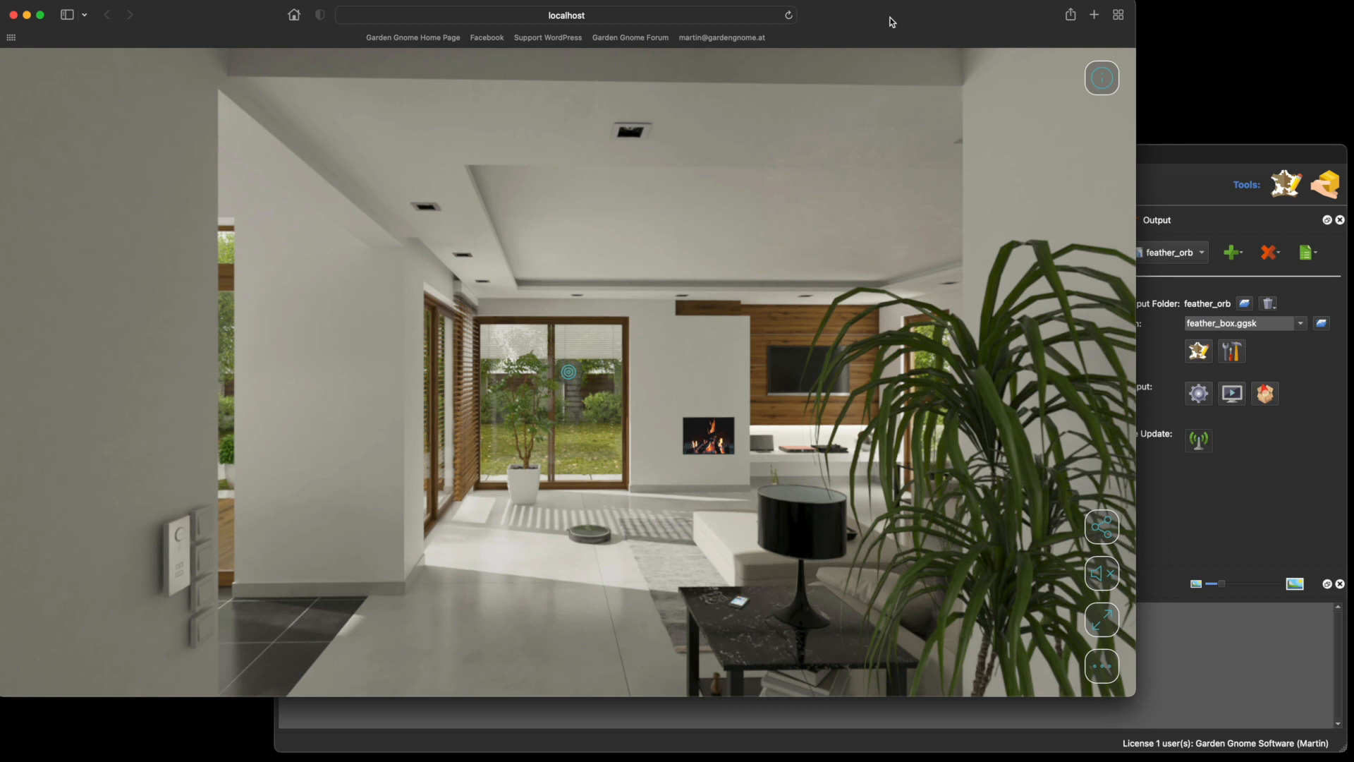
left_click(892, 21)
Look around the Corridor in the preview and test the skin's information and share controls, closing each one again.
left_click(567, 381)
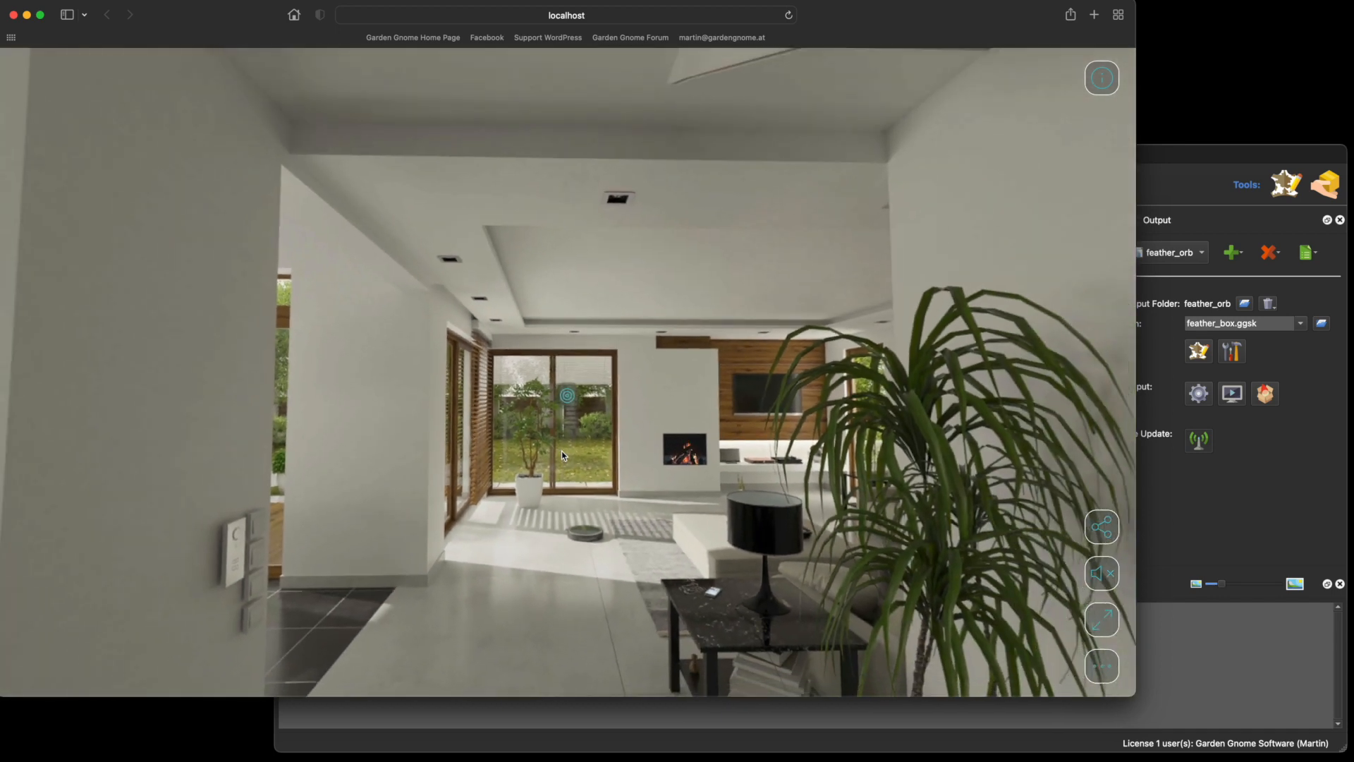
left_click(1098, 84)
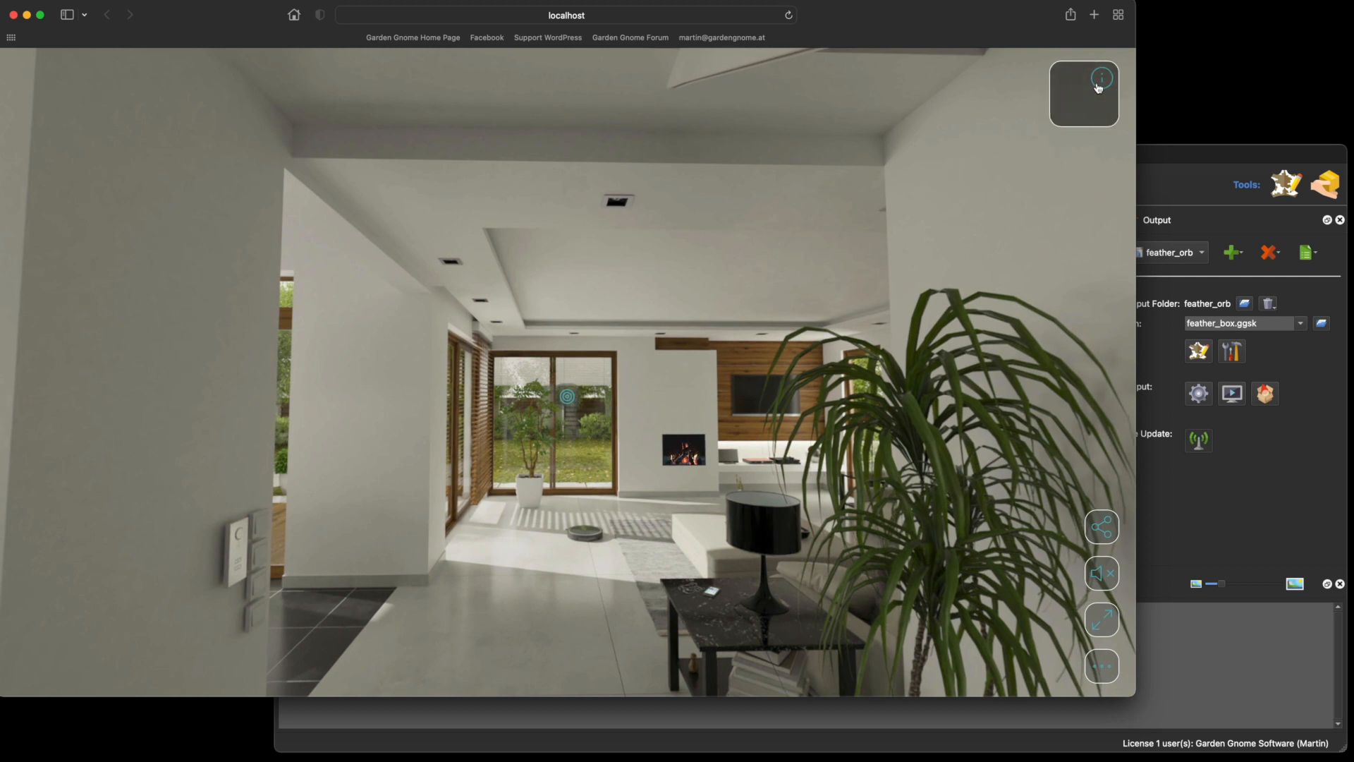
left_click(1099, 83)
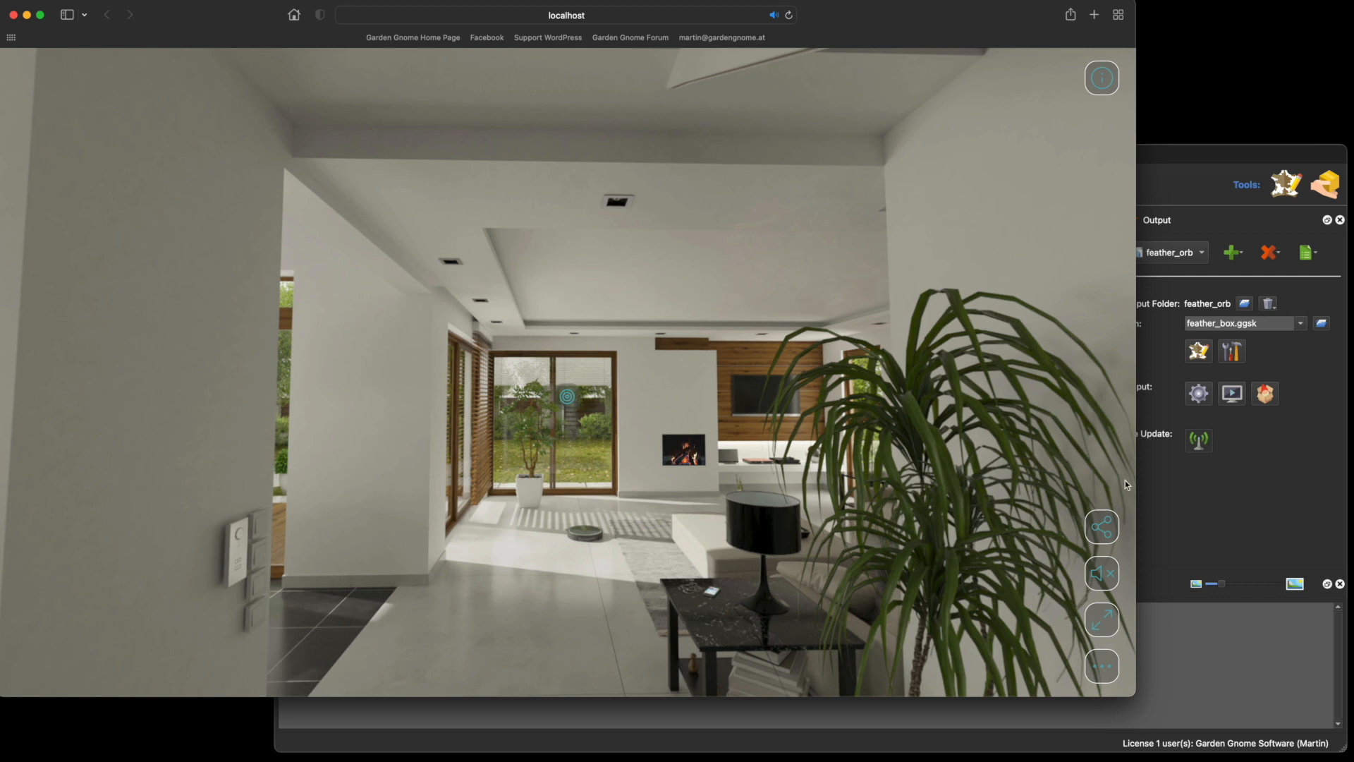
left_click(1102, 527)
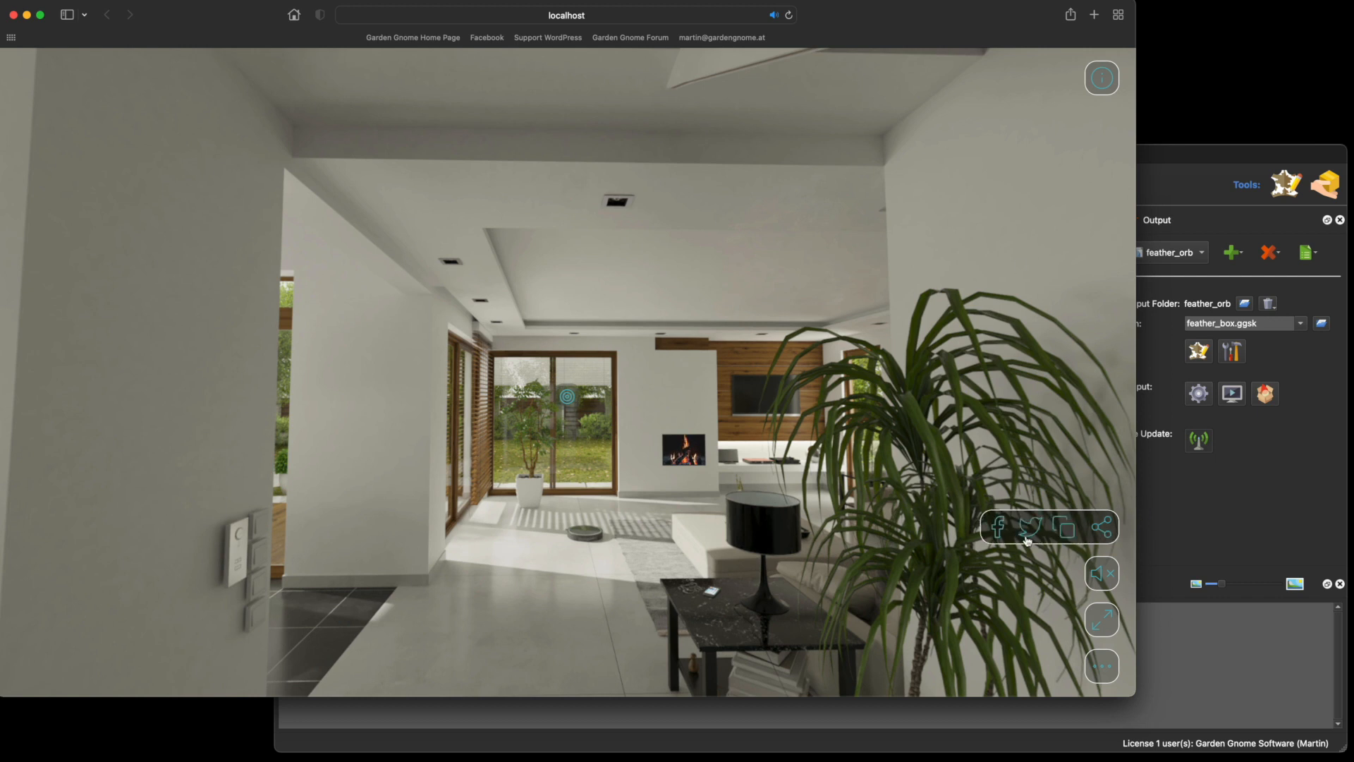
left_click(1101, 527)
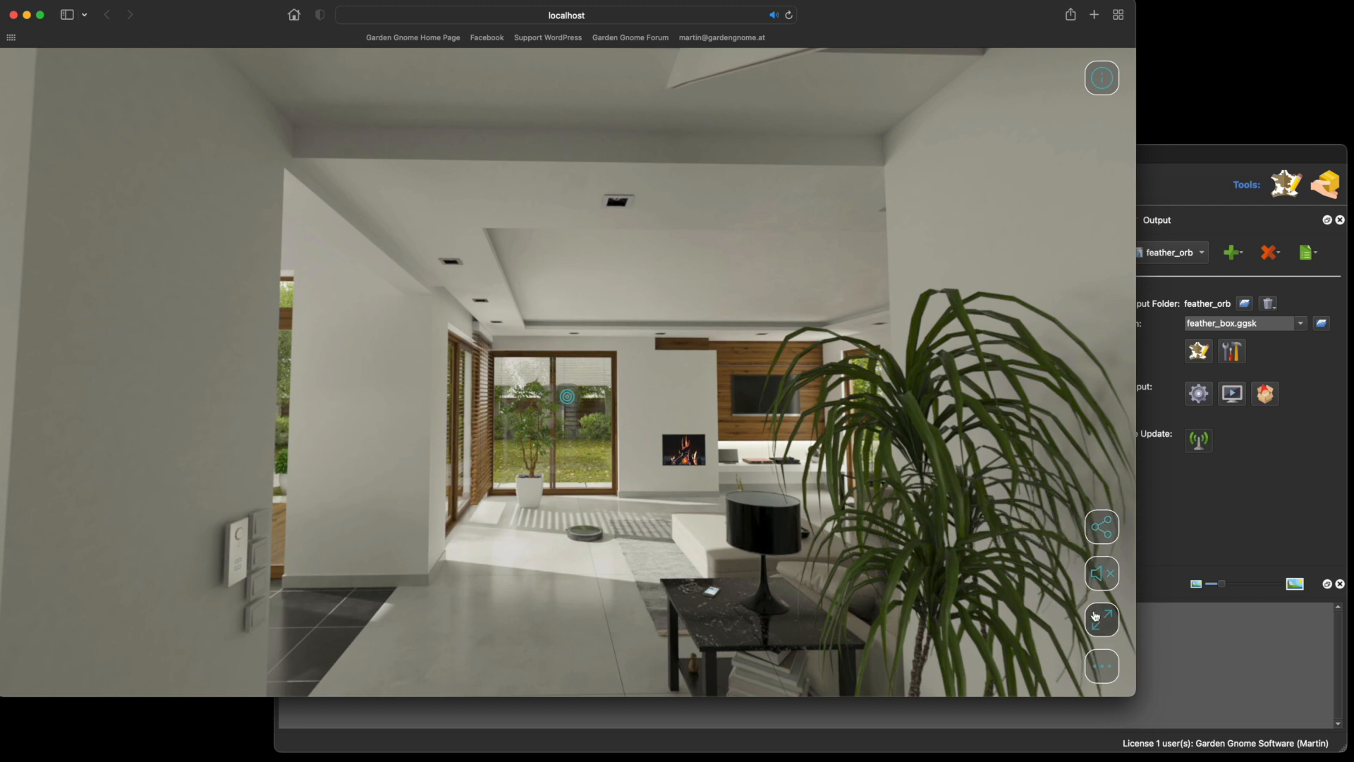
Browse the tour's thumbnail menu in the preview and enter the Kitchen panorama through its hotspot.
left_click(1102, 666)
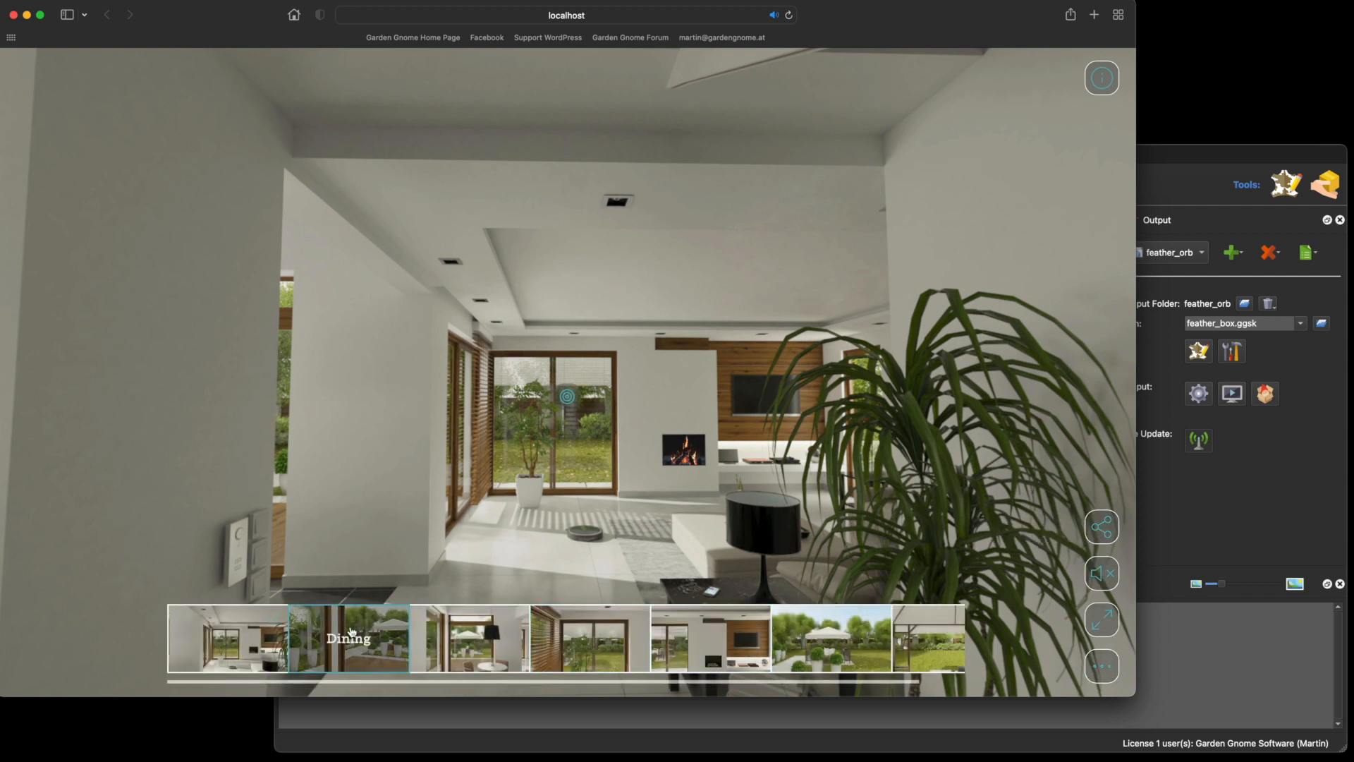
left_click(868, 642)
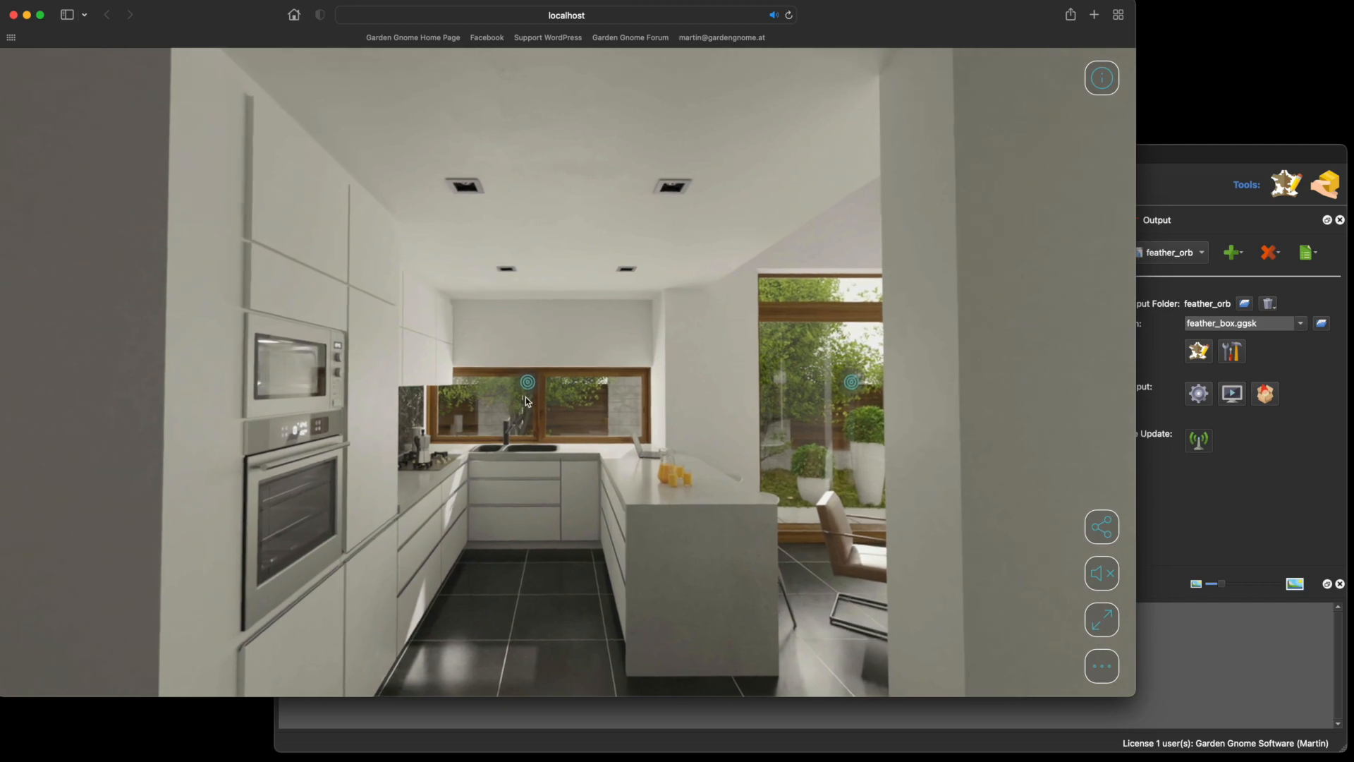
left_click(531, 388)
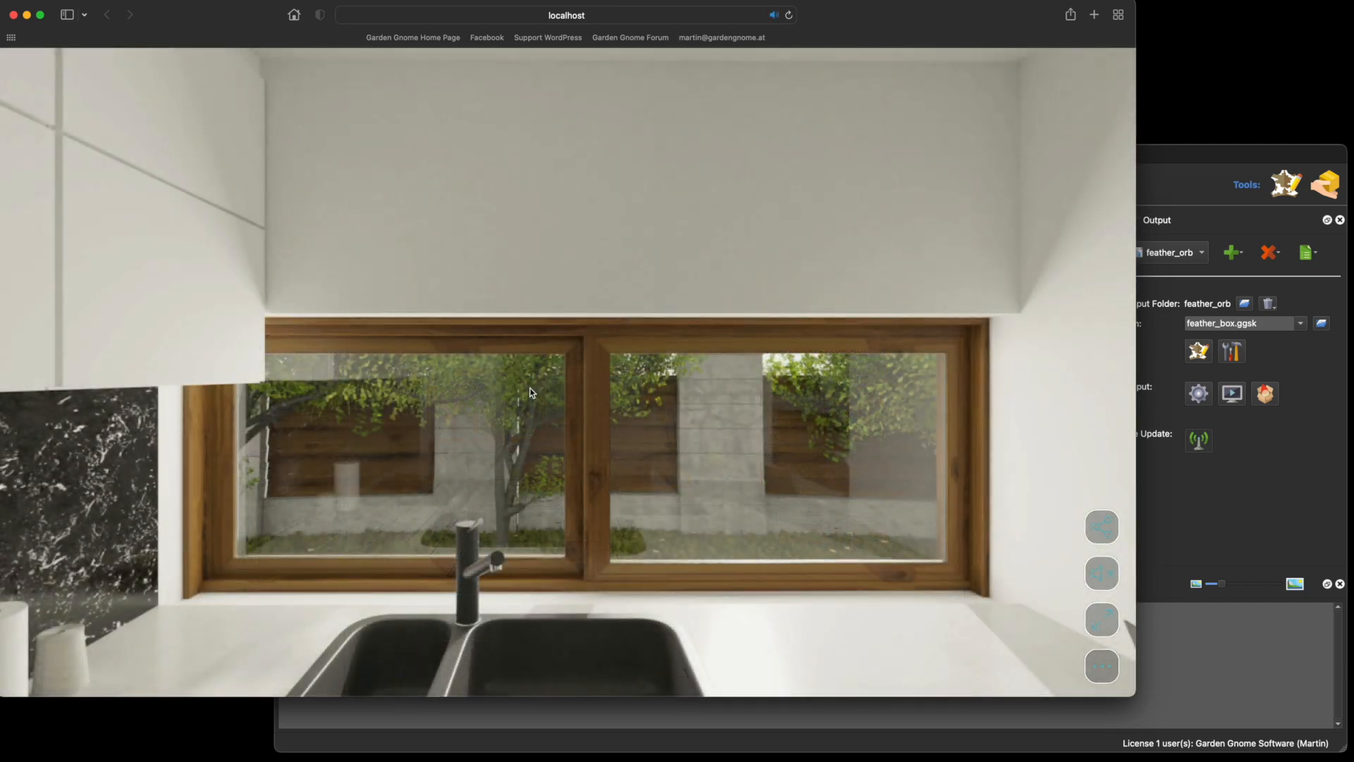
Open the "A Guide to IKEA Kitchens" PDF hotspot beside the kettle and page through the document.
left_click_drag(297, 443, 725, 467)
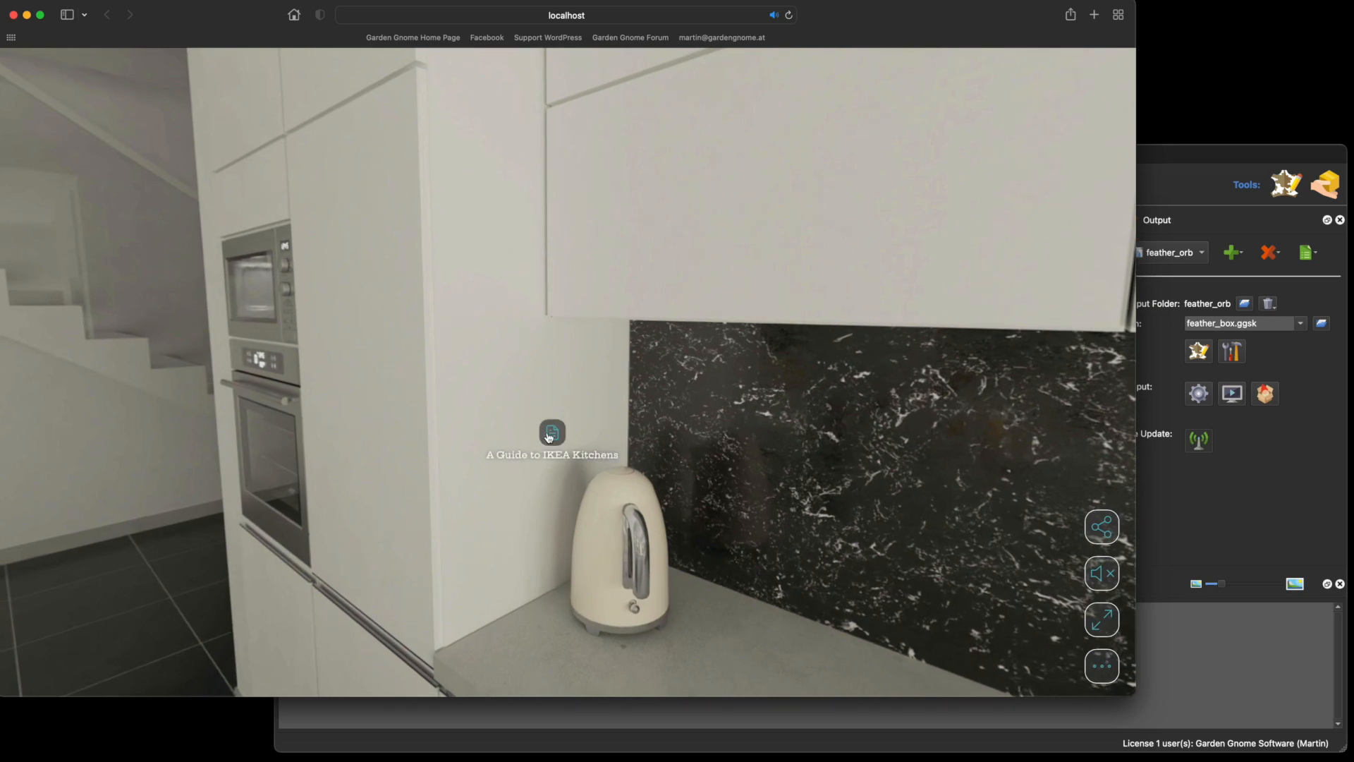
left_click(550, 437)
scroll(555, 423, "down", 15)
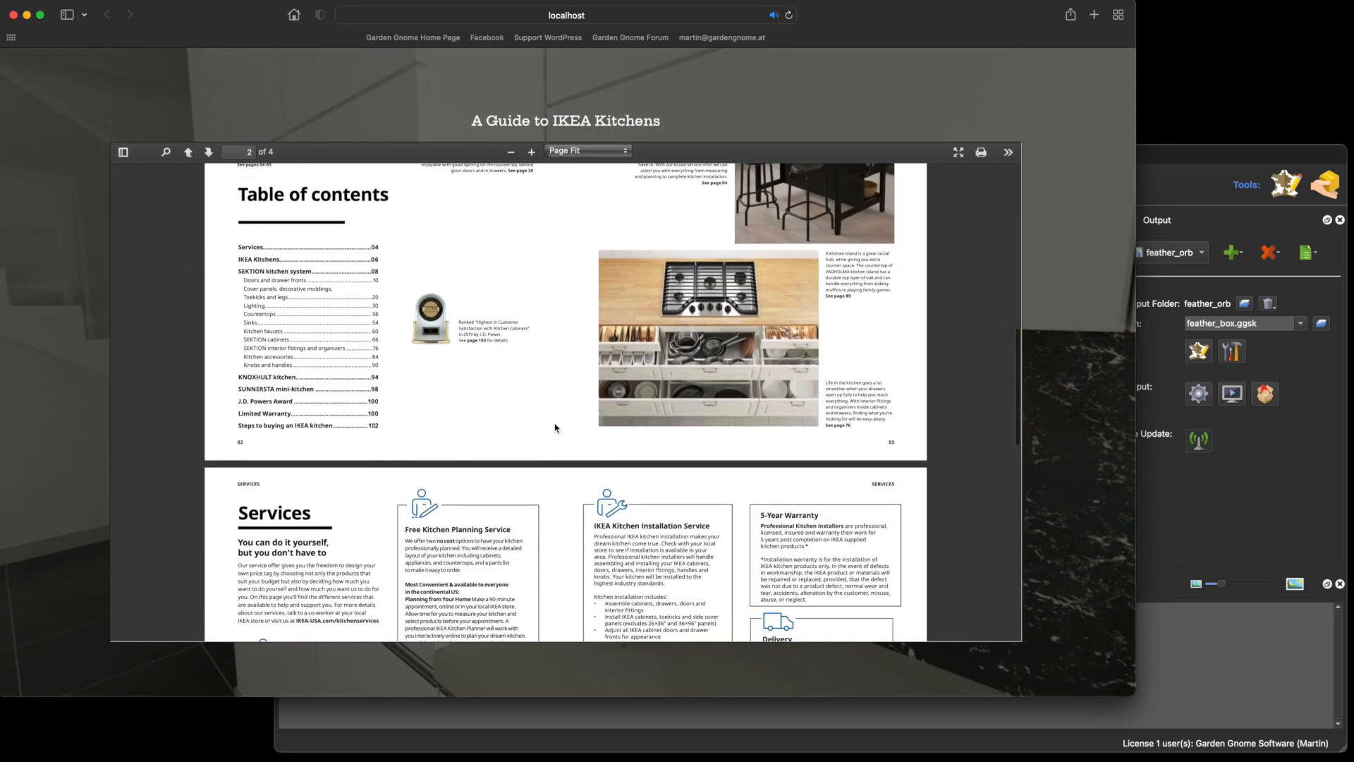
scroll(555, 424, "up", 10)
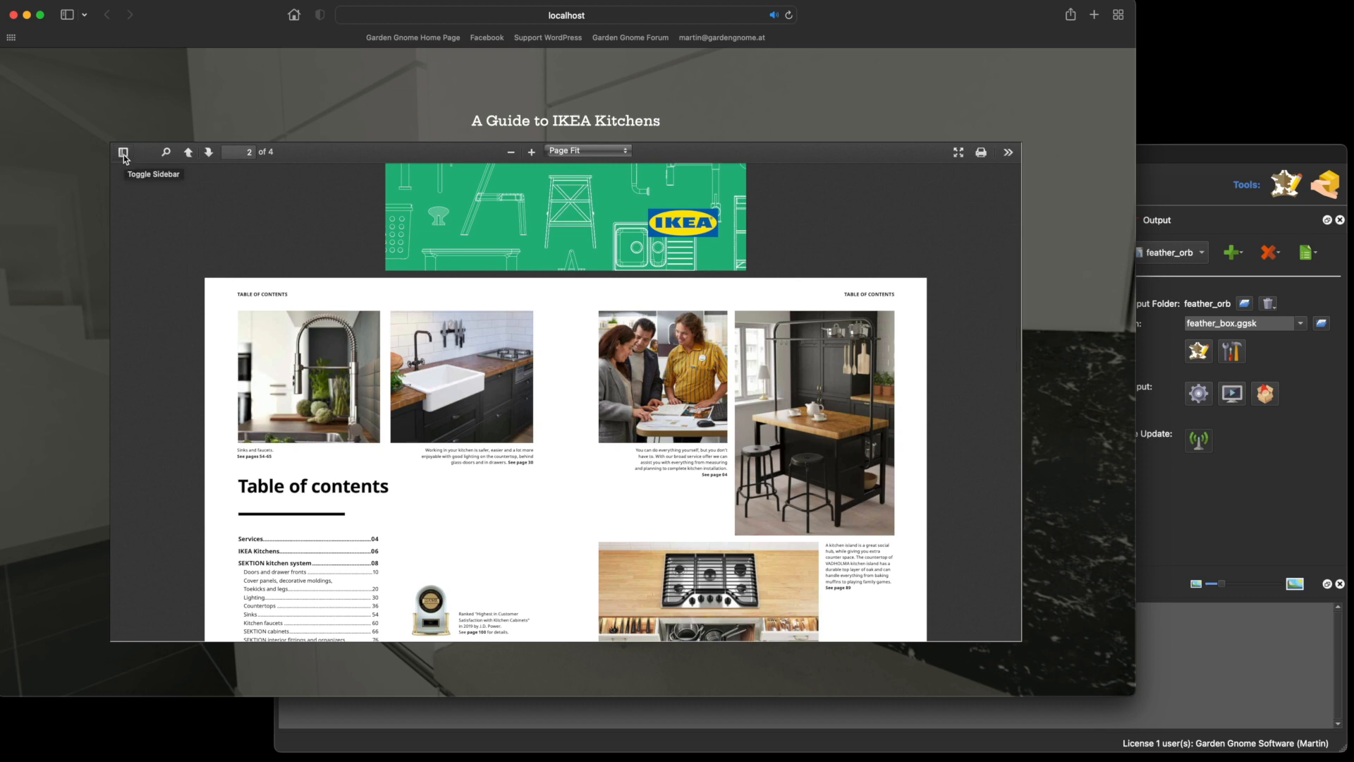
Close the PDF and move from the Kitchen to the Dining panorama through its hotspot above the table.
left_click_drag(479, 341, 841, 286)
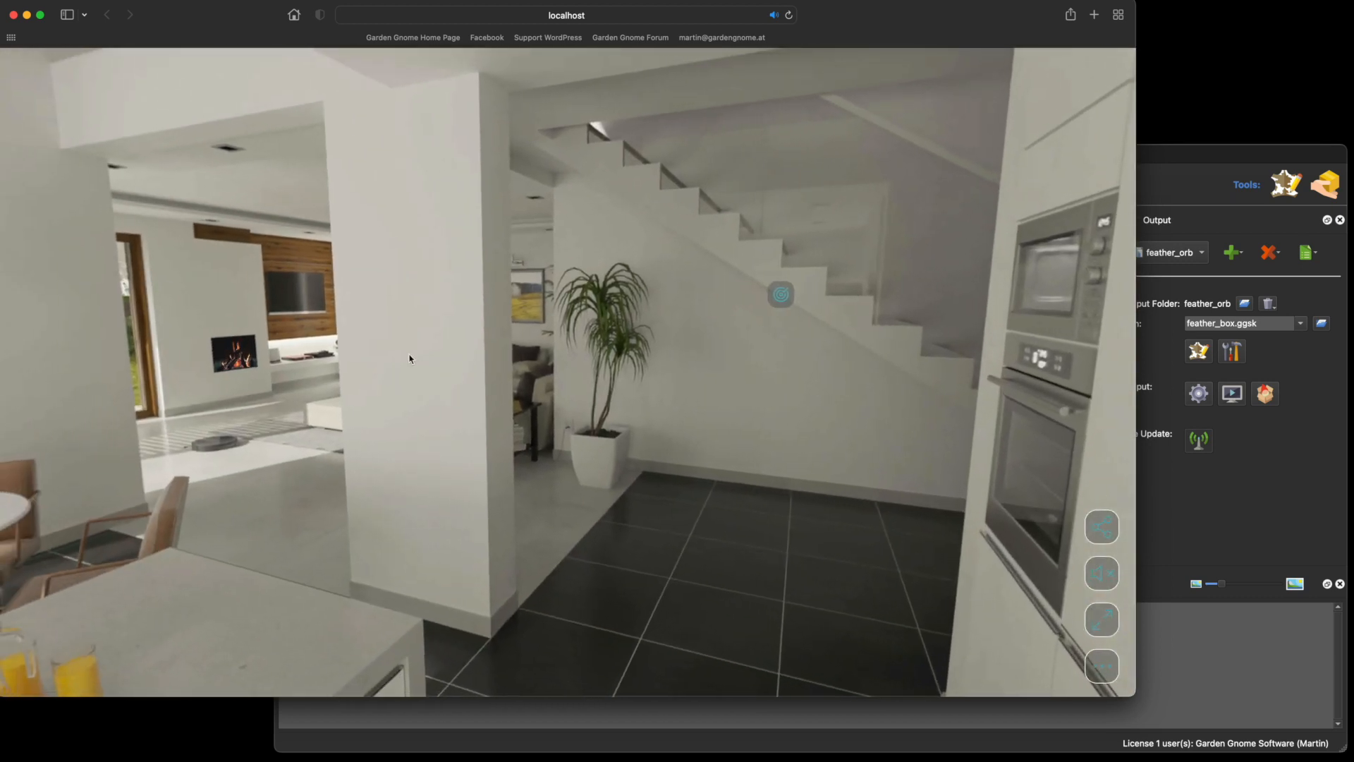
left_click_drag(412, 357, 771, 350)
mouse_move(746, 357)
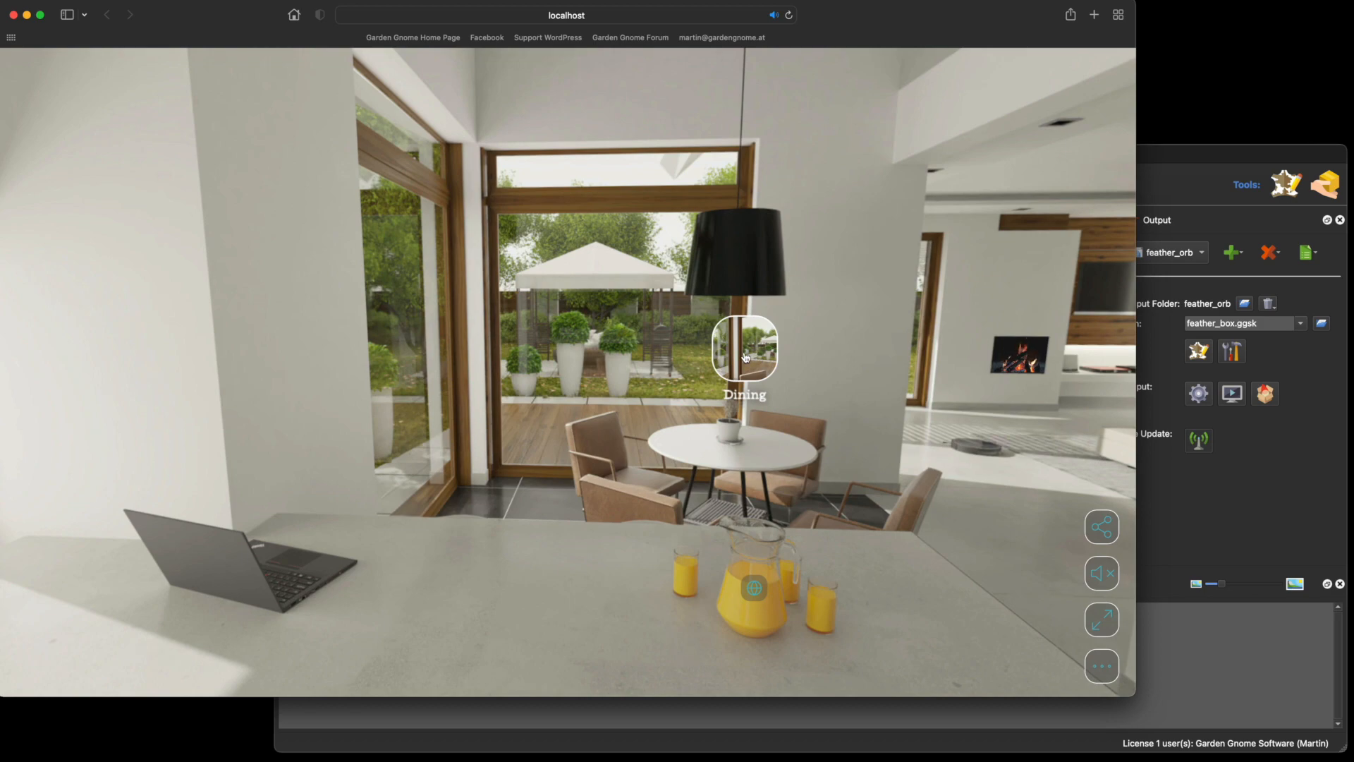
left_click(745, 357)
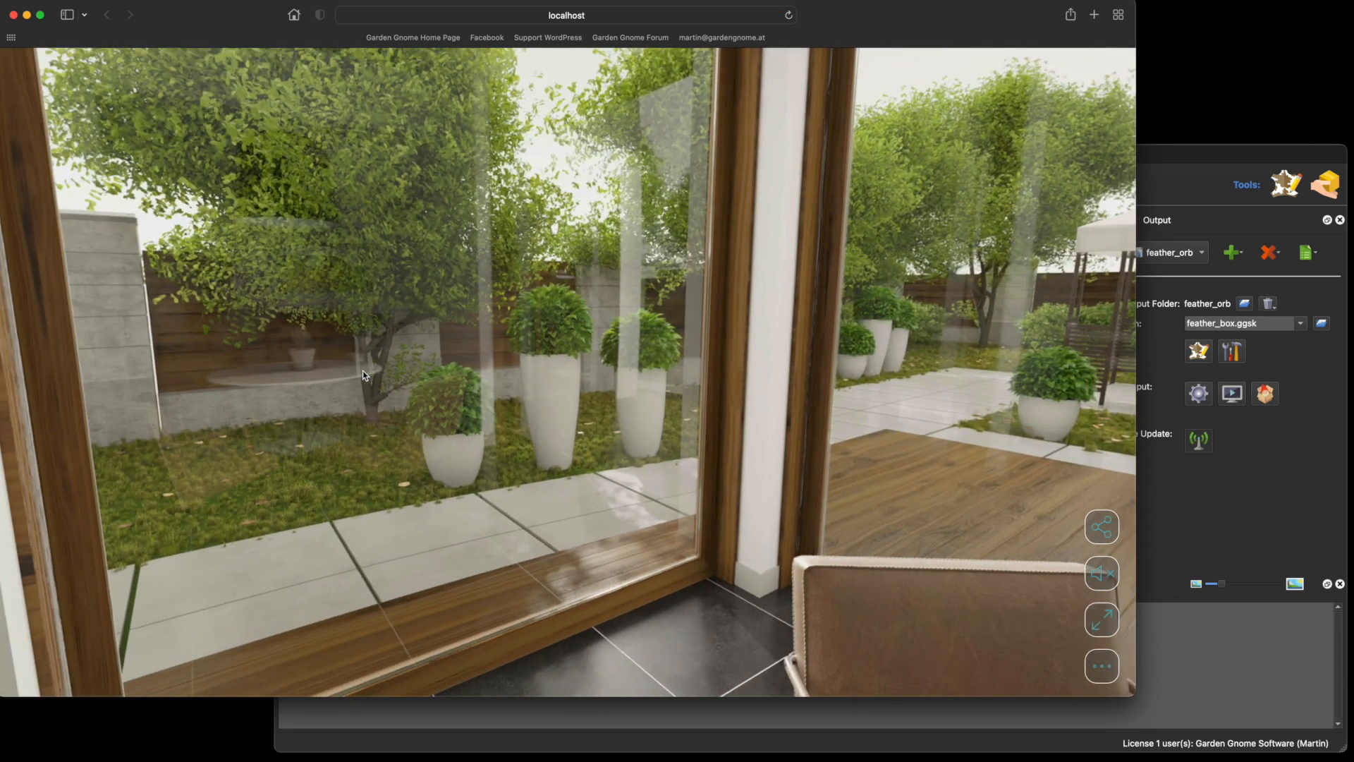
Turn to the laptop on the kitchen counter in the Dining panorama and examine its embedded Wikipedia page up close.
left_click_drag(364, 375, 785, 367)
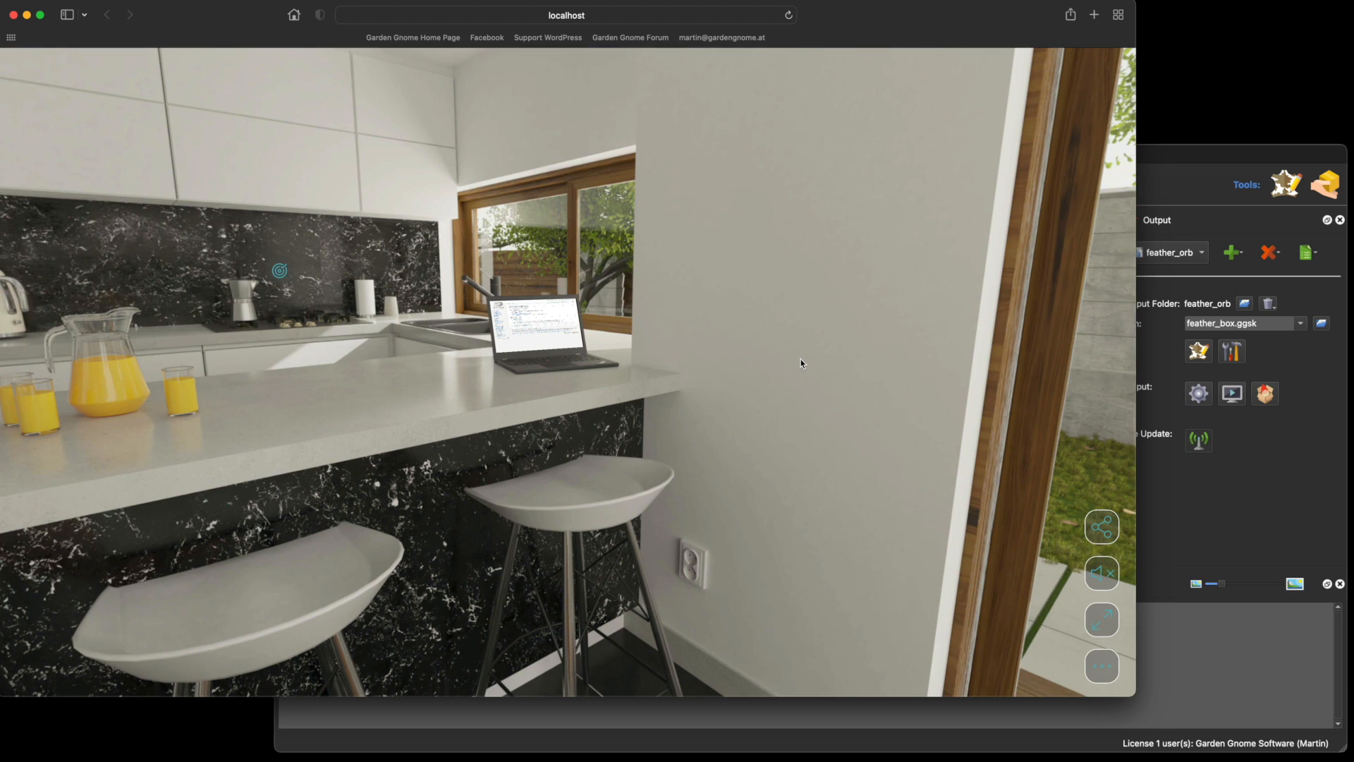
scroll(683, 333, "up", 5)
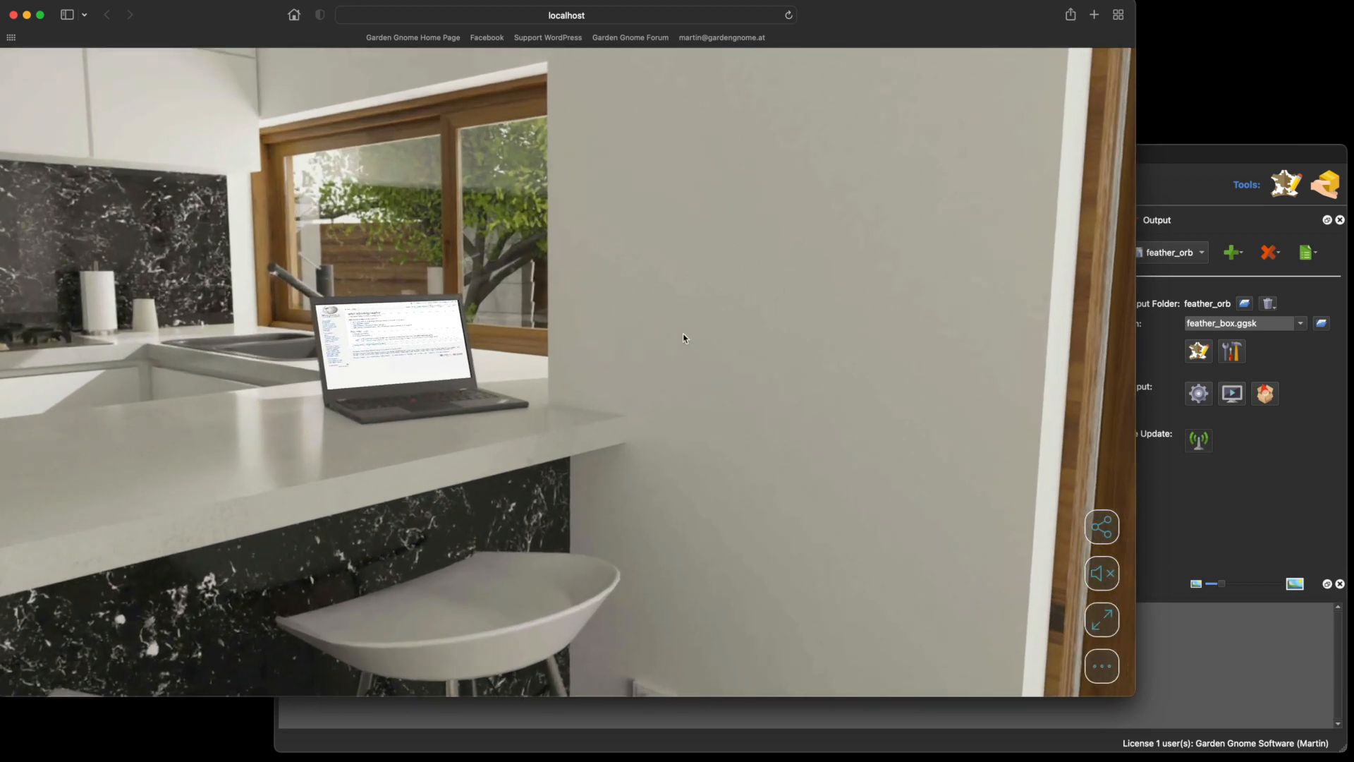
left_click_drag(714, 334, 835, 336)
scroll(835, 336, "up", 4)
left_click_drag(713, 332, 896, 306)
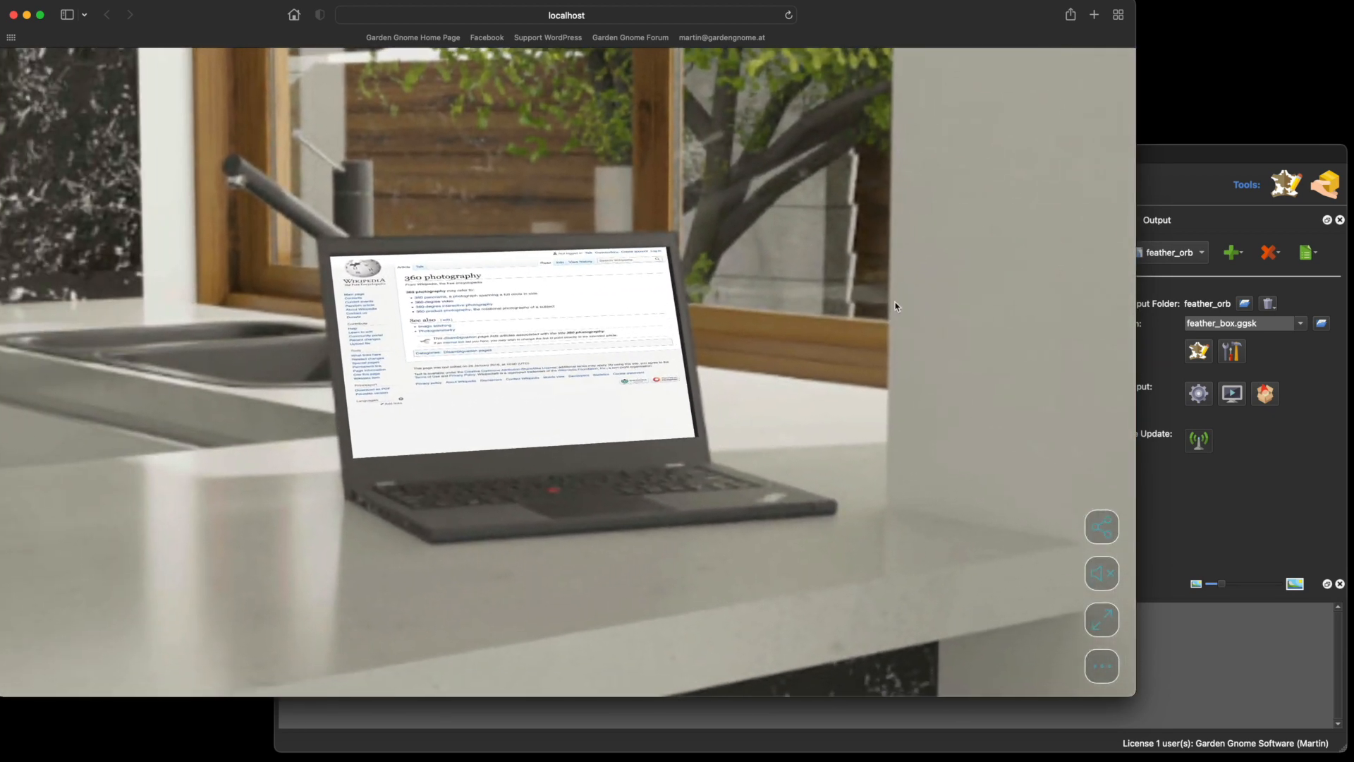
scroll(896, 306, "up", 1)
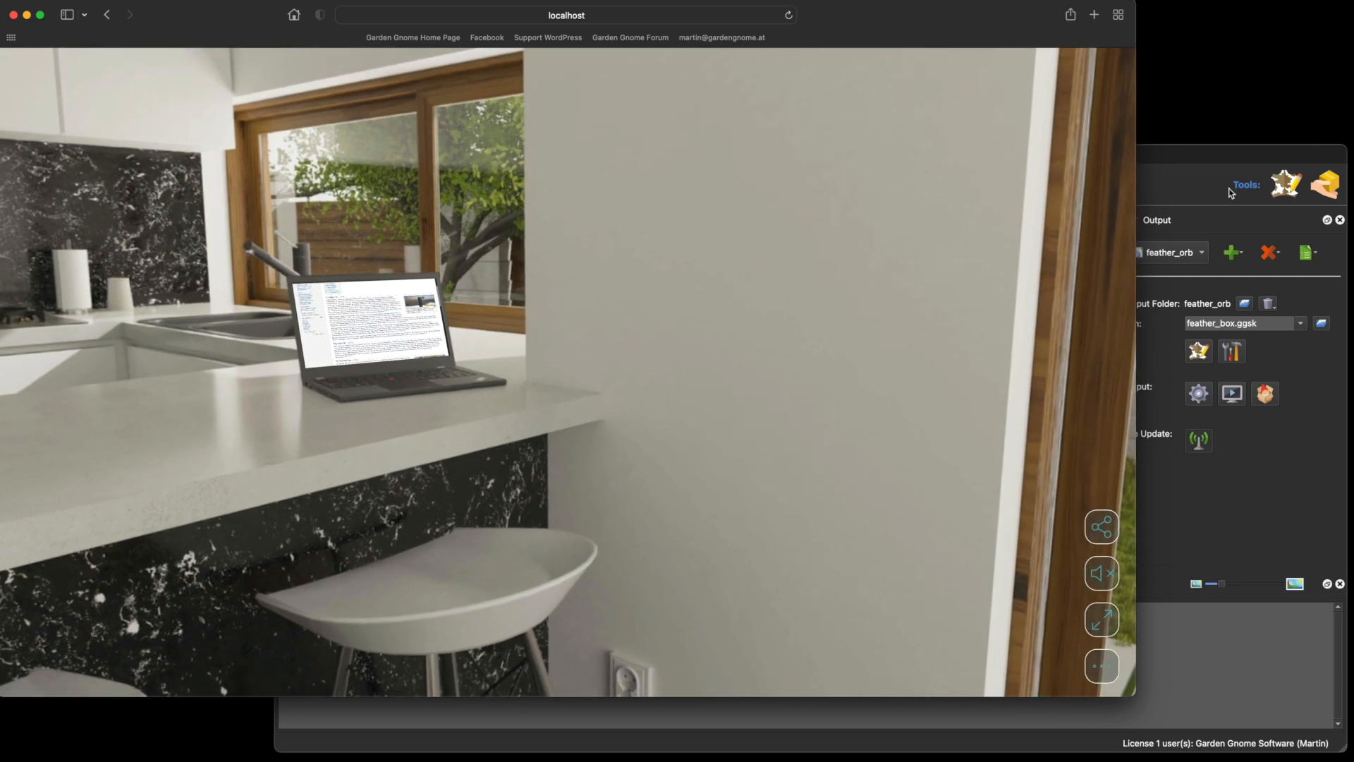
Switch back to Pano2VR, open the Dining panorama facing the laptop and activate the web element editing mode.
left_click(1162, 159)
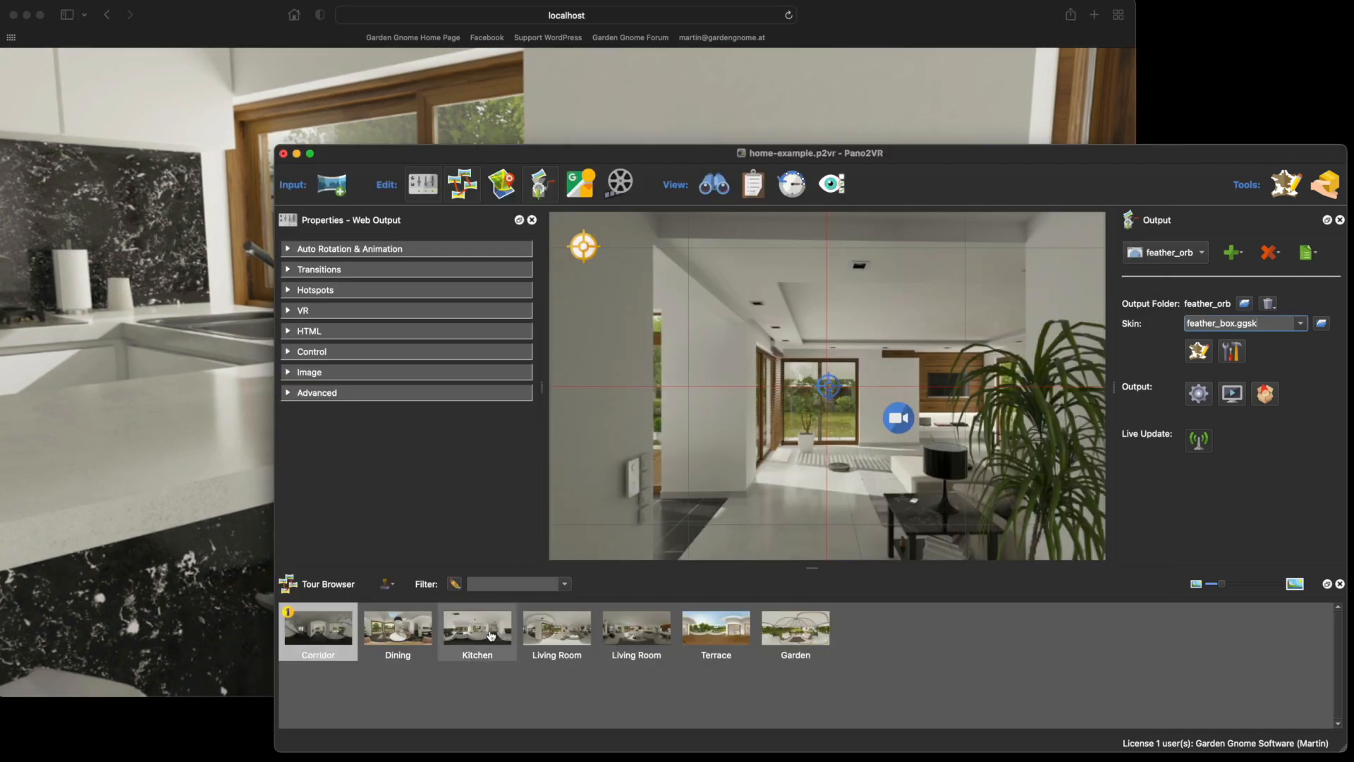
left_click(412, 628)
left_click_drag(660, 488, 841, 469)
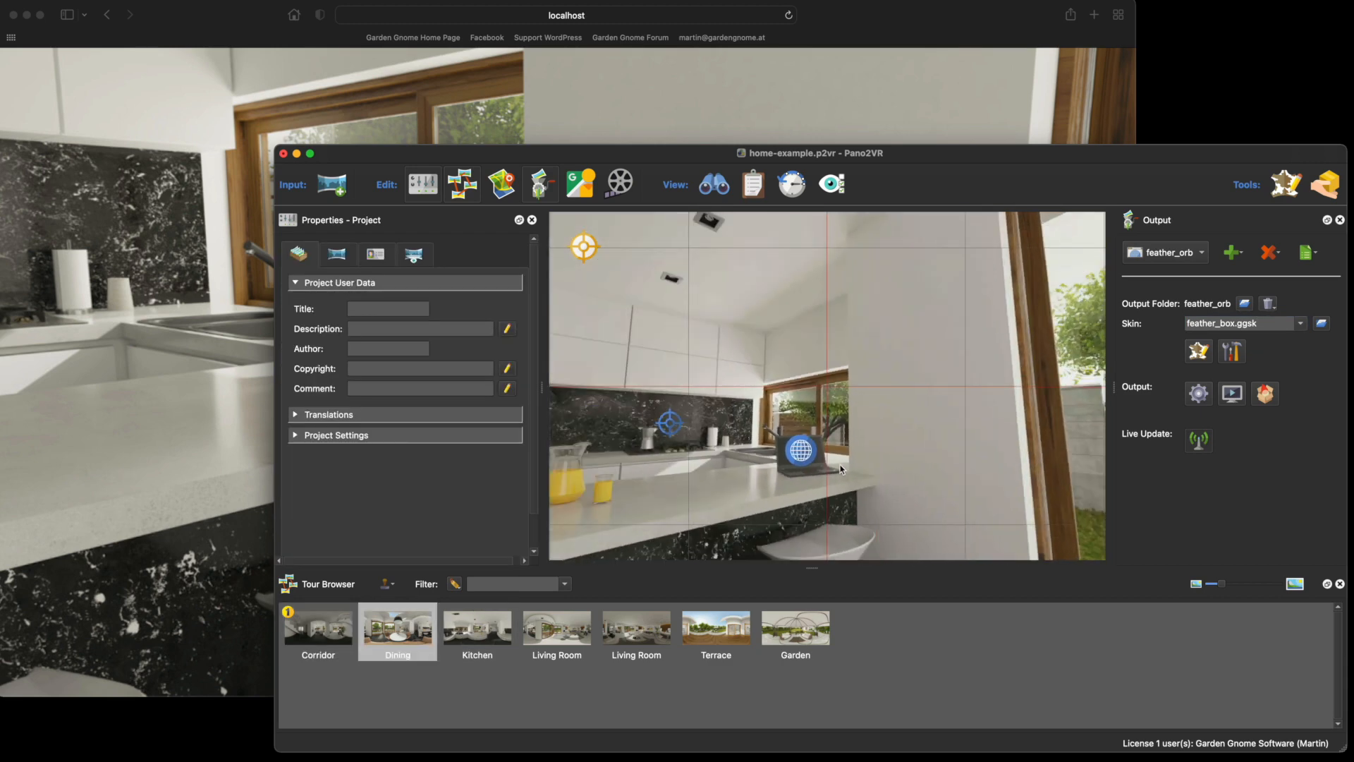
mouse_move(583, 252)
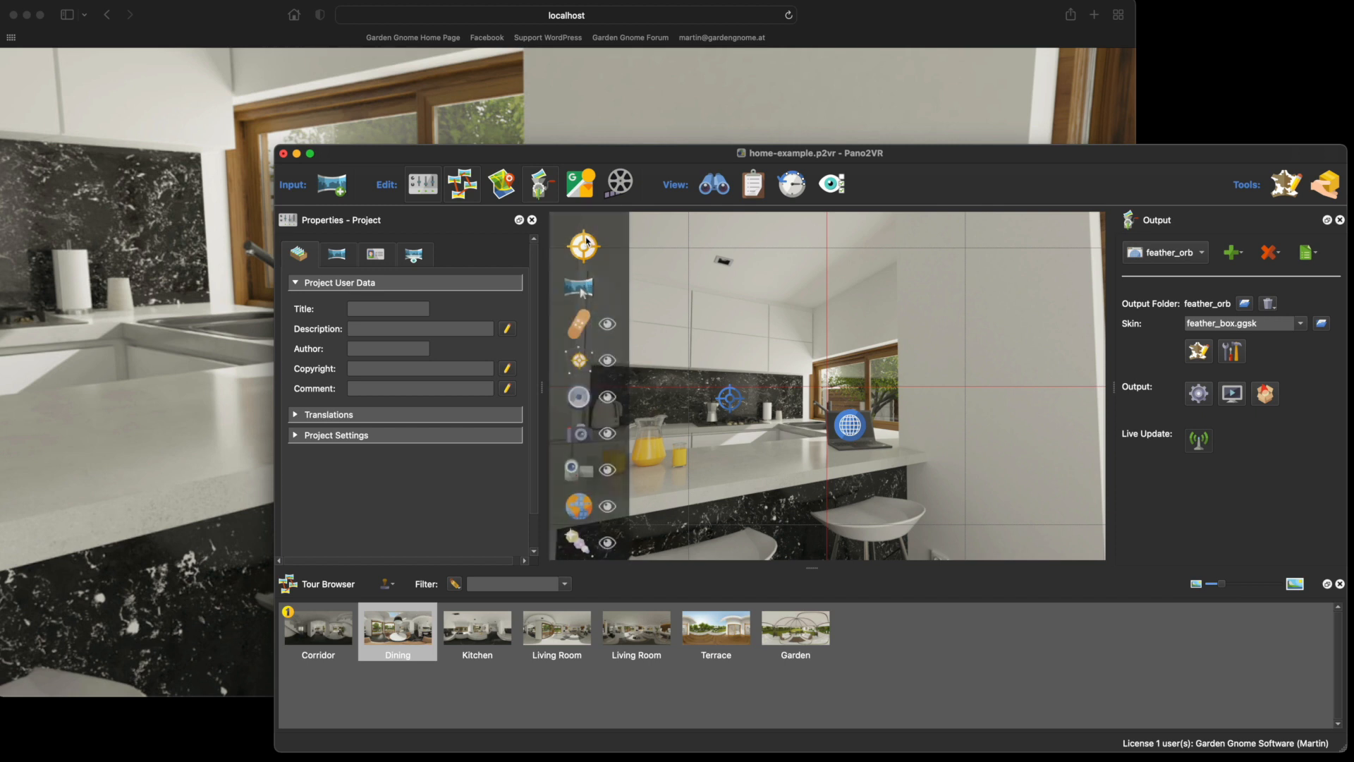
left_click(577, 507)
Select the web element on the laptop screen to examine its iframe code, size and position properties.
left_click(850, 427)
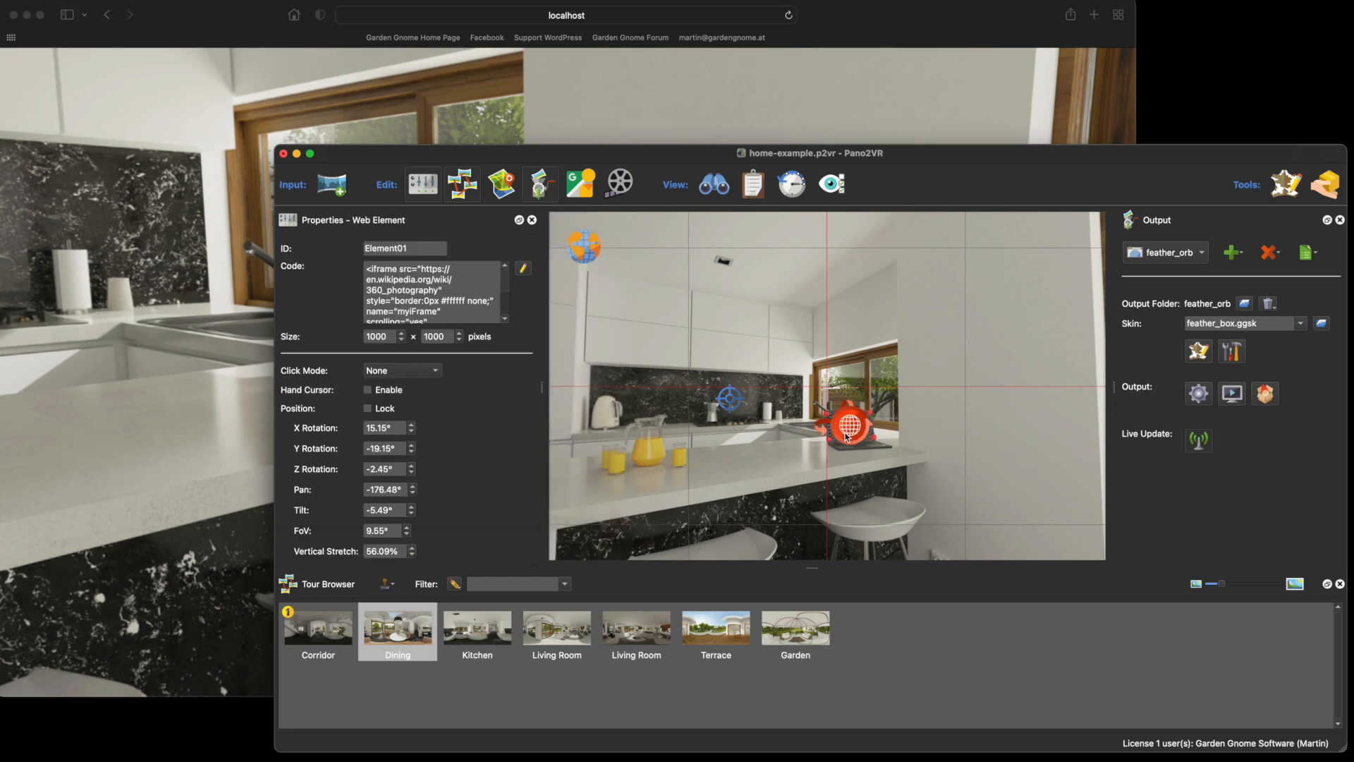
scroll(910, 430, "up", 2)
scroll(908, 426, "up", 3)
left_click_drag(1016, 487, 962, 401)
scroll(946, 326, "up", 3)
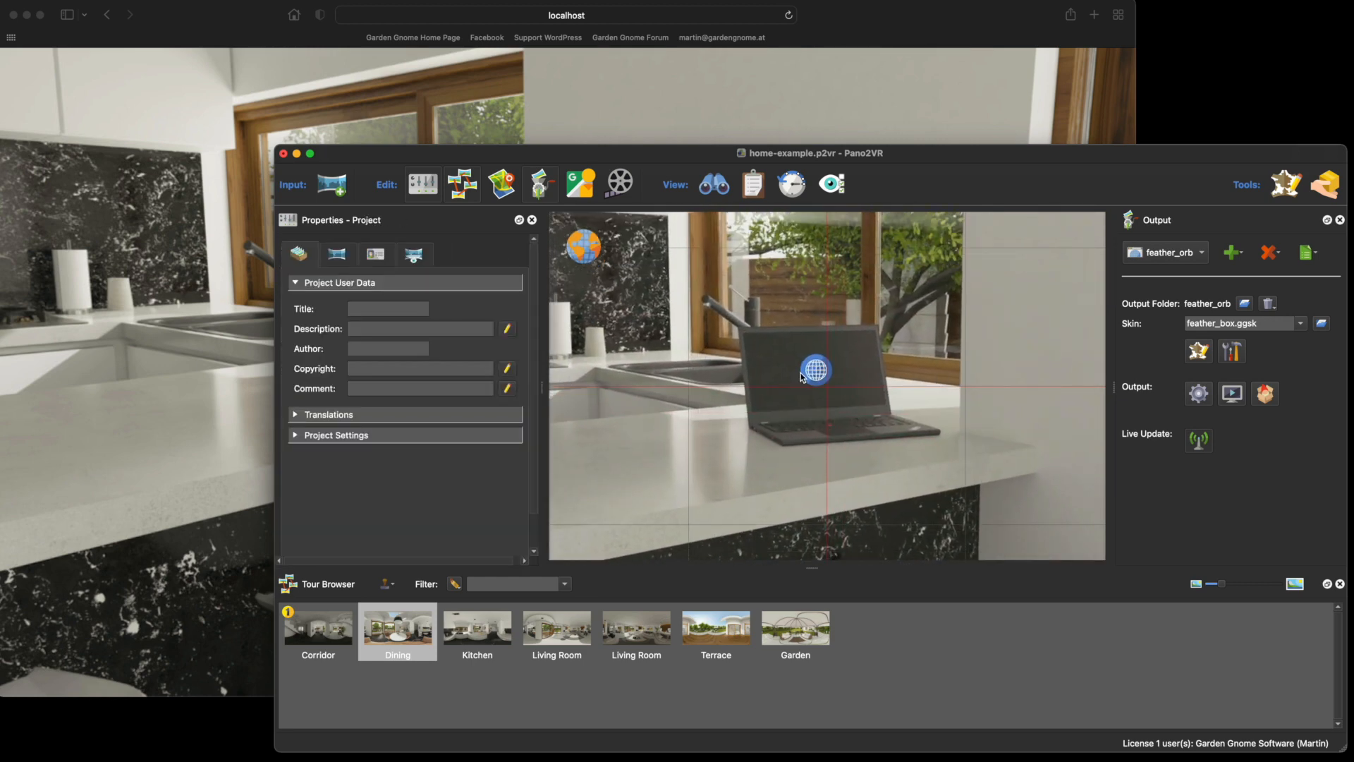
left_click(801, 376)
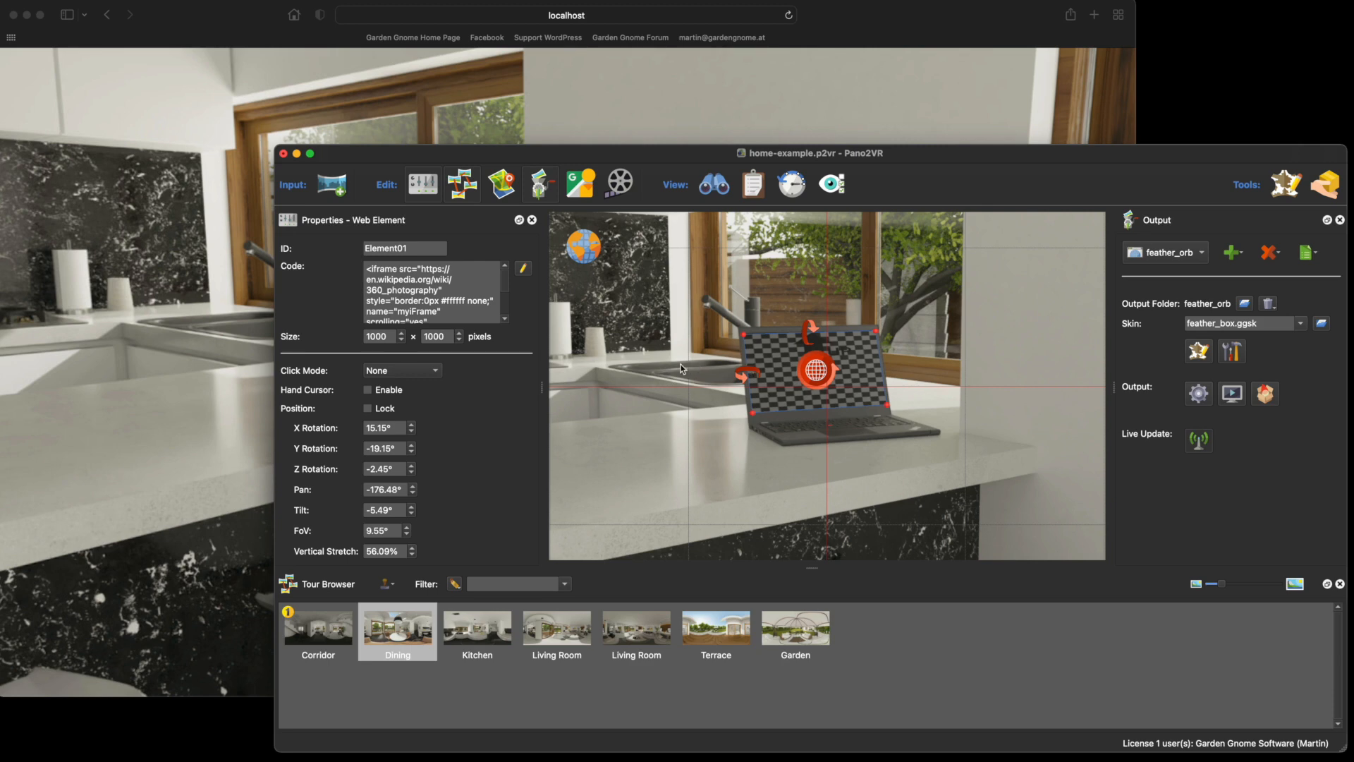
Switch to the browser preview and move from the Dining panorama through both Living Room panoramas using their hotspots.
left_click(744, 123)
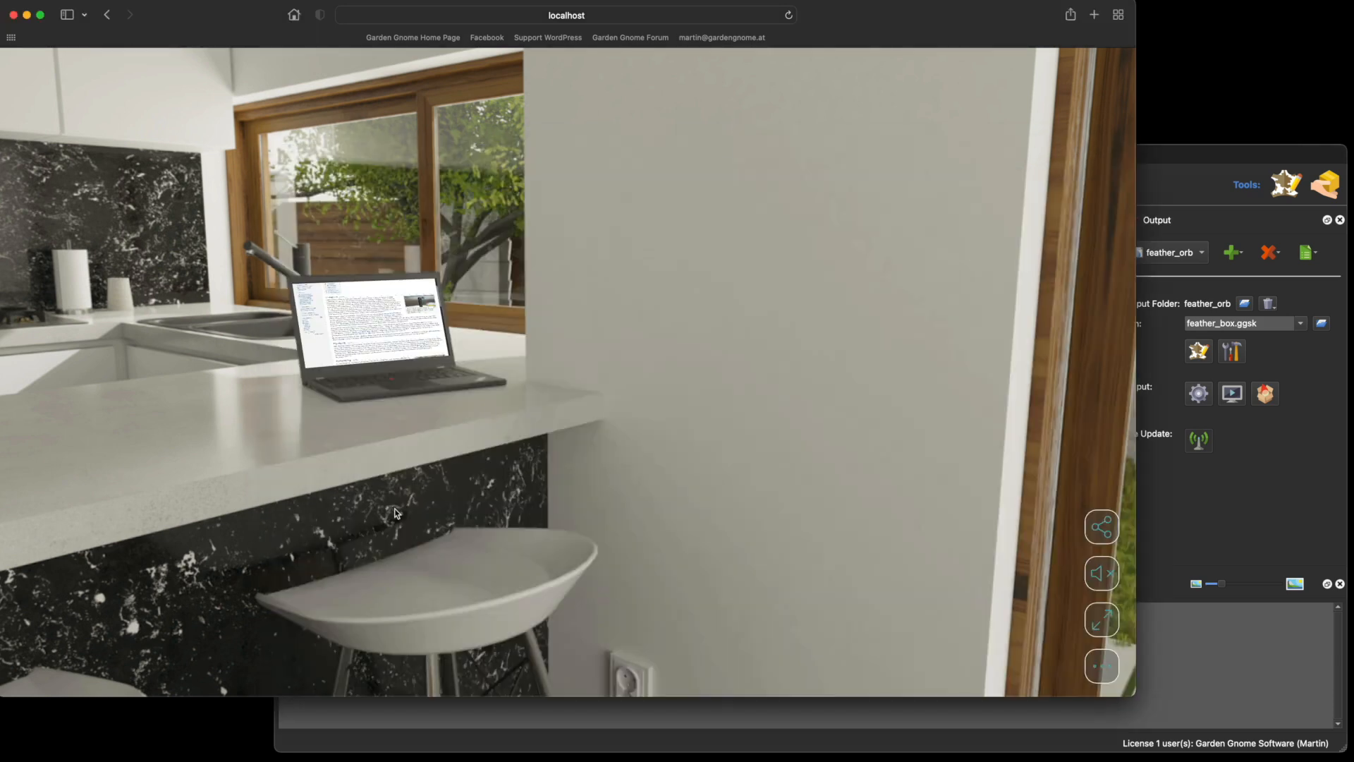
left_click_drag(395, 509, 1094, 638)
left_click_drag(522, 497, 721, 483)
left_click(564, 368)
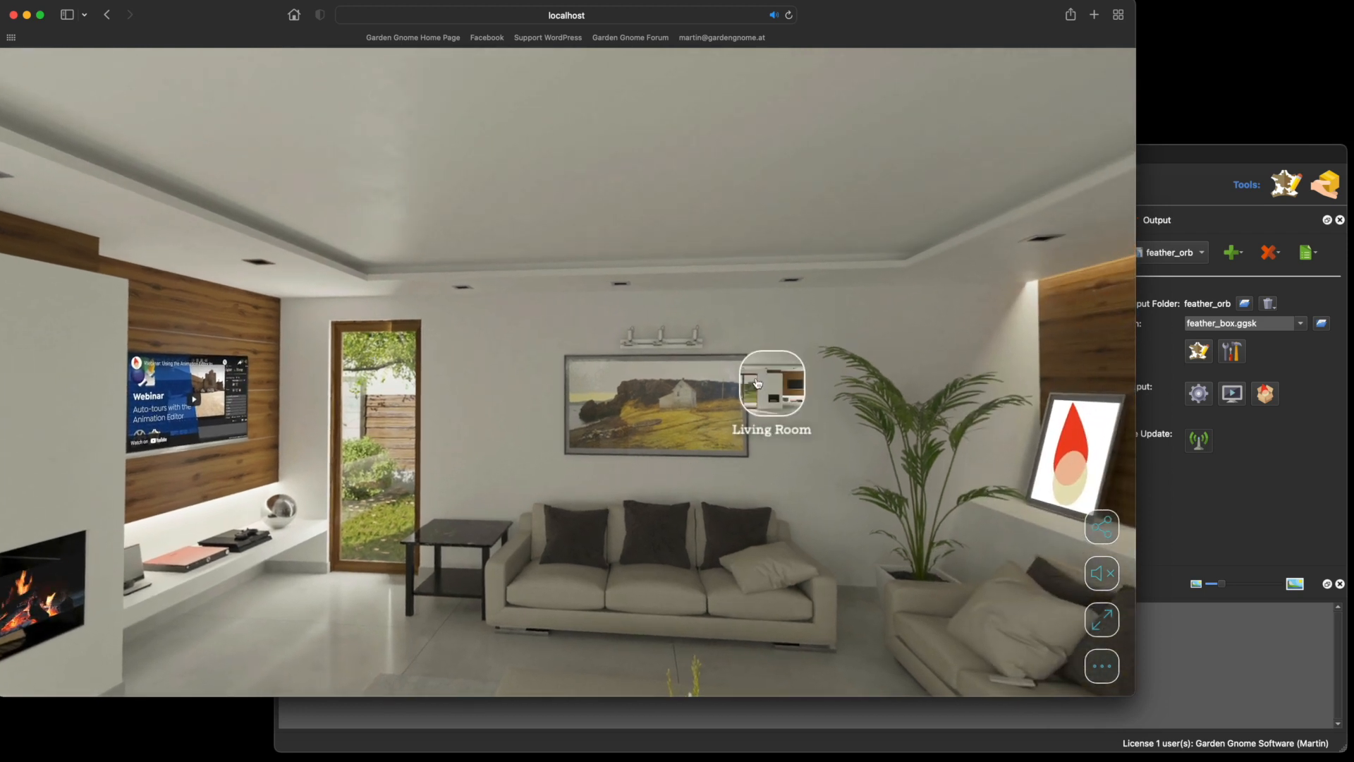
left_click(772, 383)
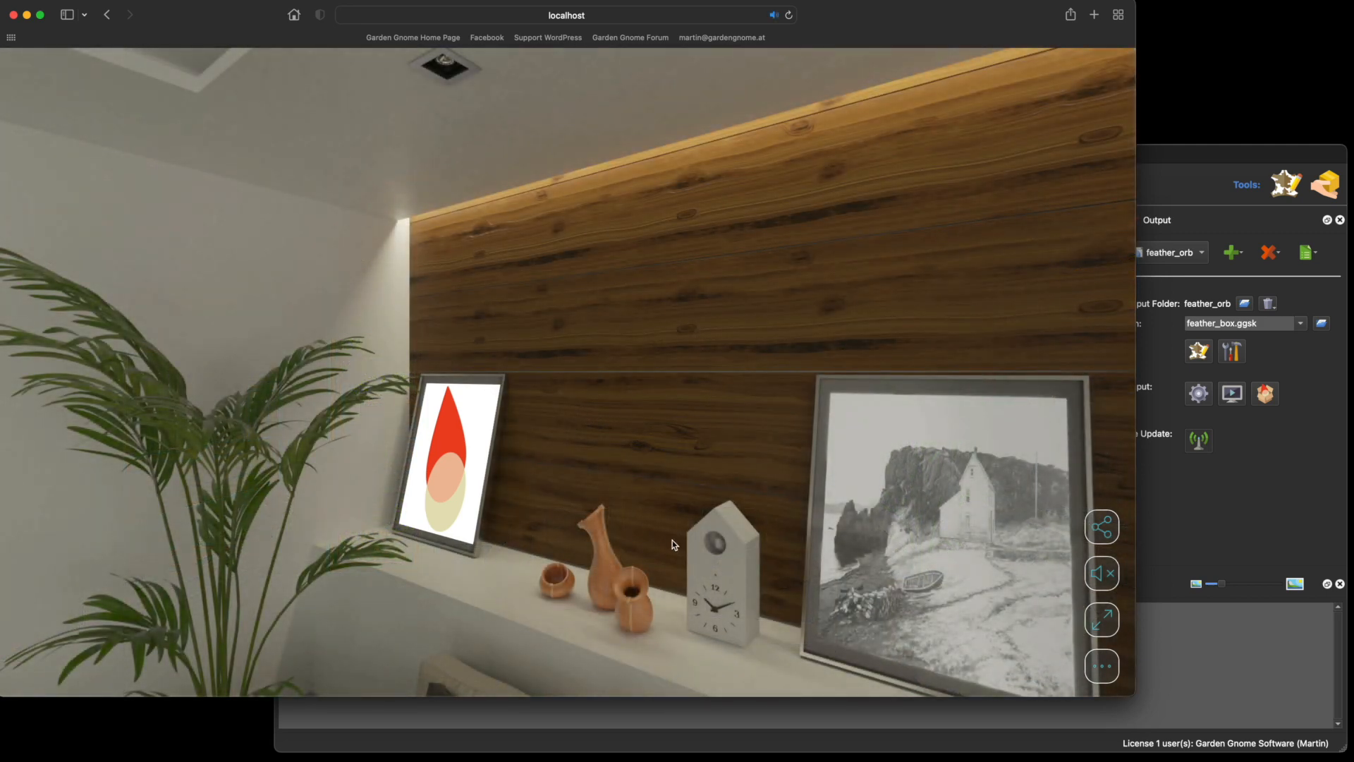
Examine the framed picture on the Living Room shelf and turn toward the painting above the sofa.
left_click_drag(671, 541, 879, 345)
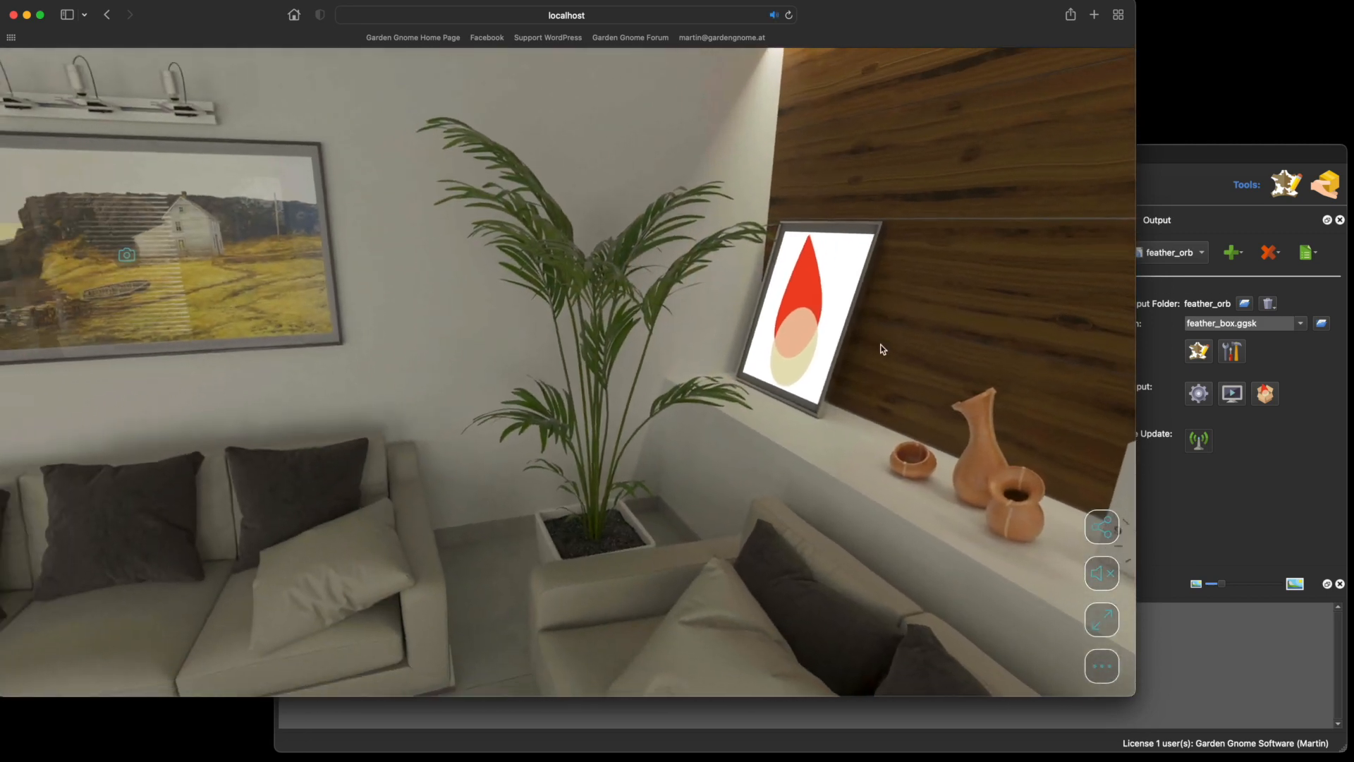
left_click(840, 320)
left_click(770, 338)
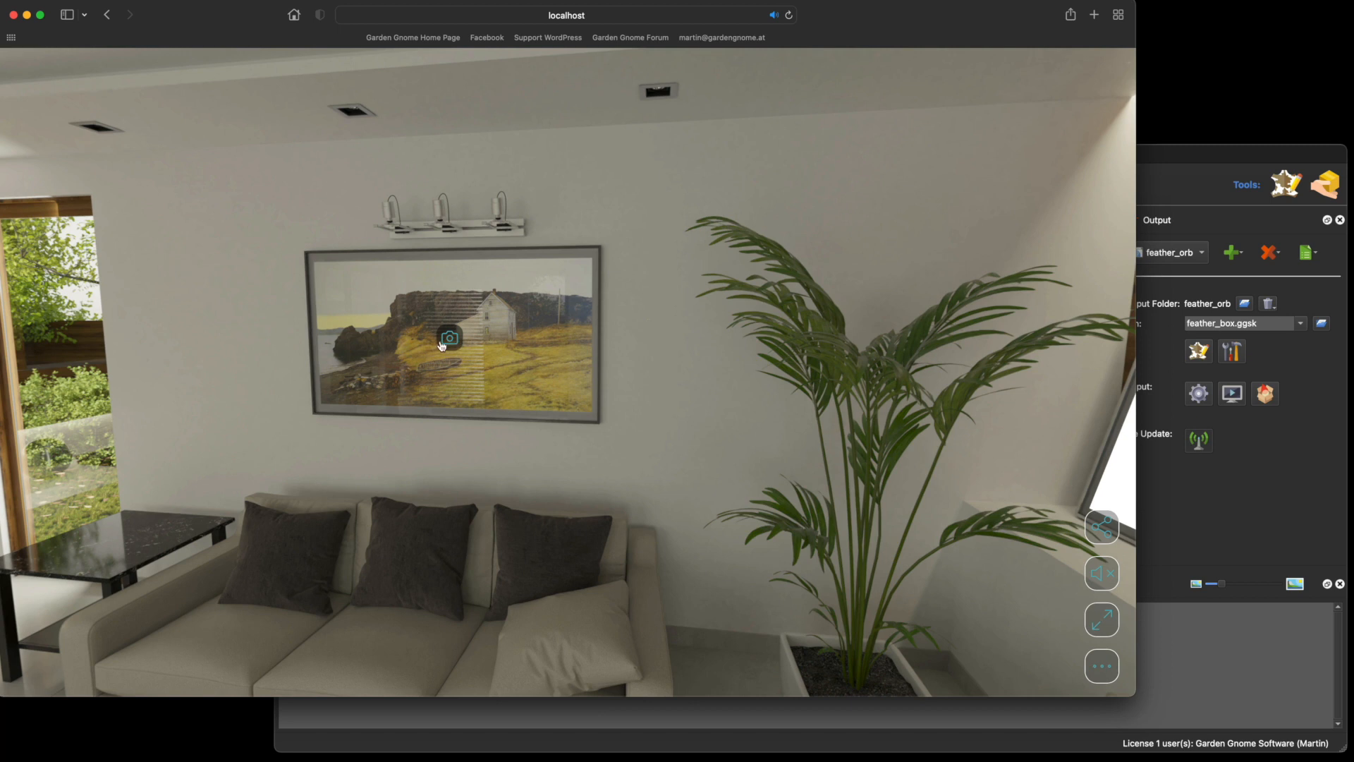
left_click_drag(653, 379, 767, 387)
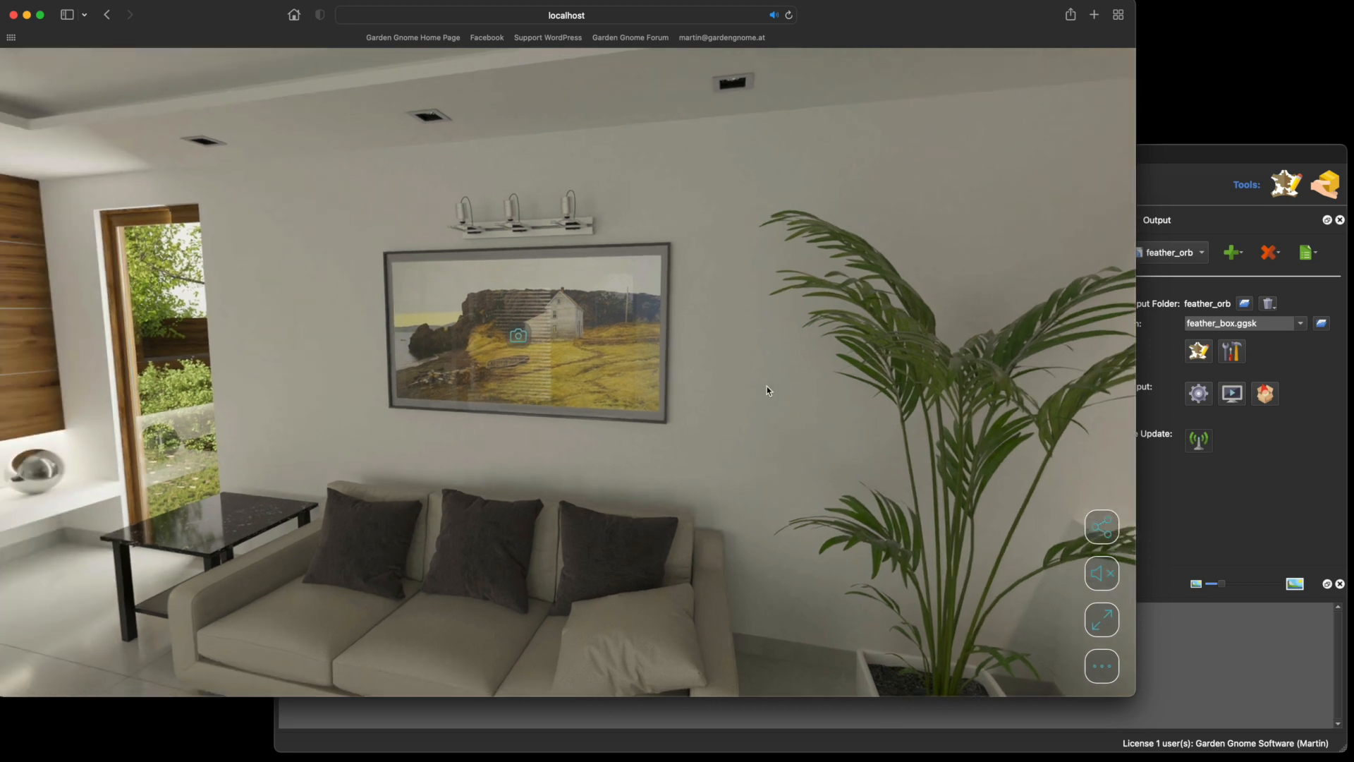
Test the image hotspot on the painting above the sofa by opening and closing its enlarged picture twice.
left_click(520, 340)
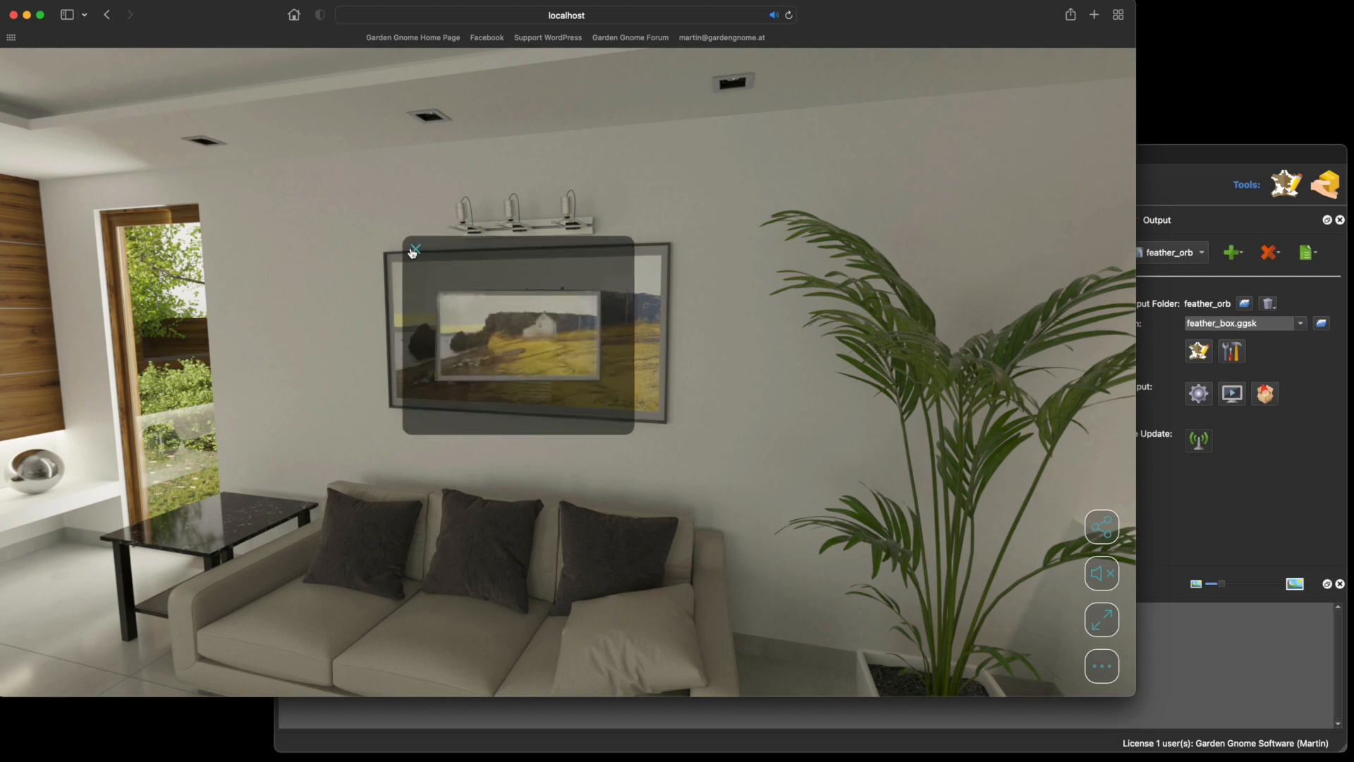
left_click(414, 250)
left_click(513, 336)
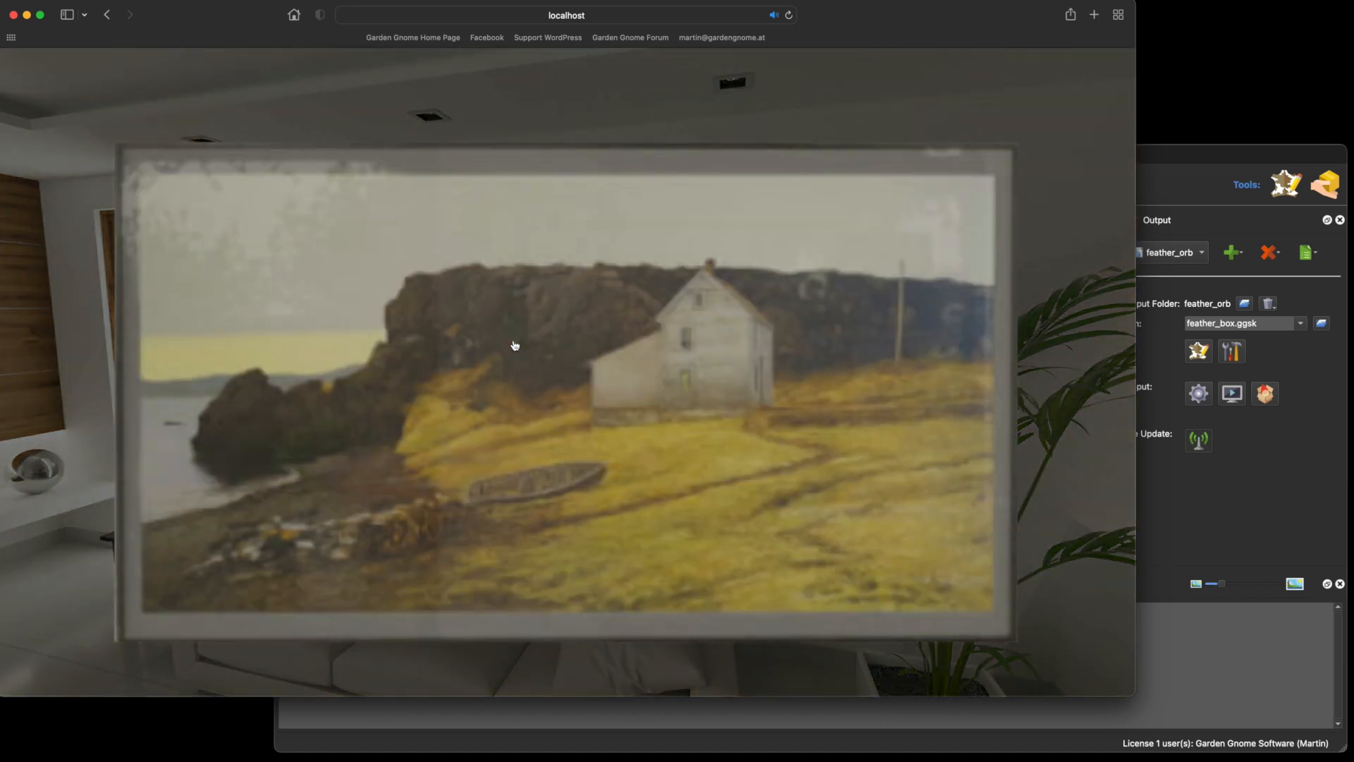
left_click(515, 345)
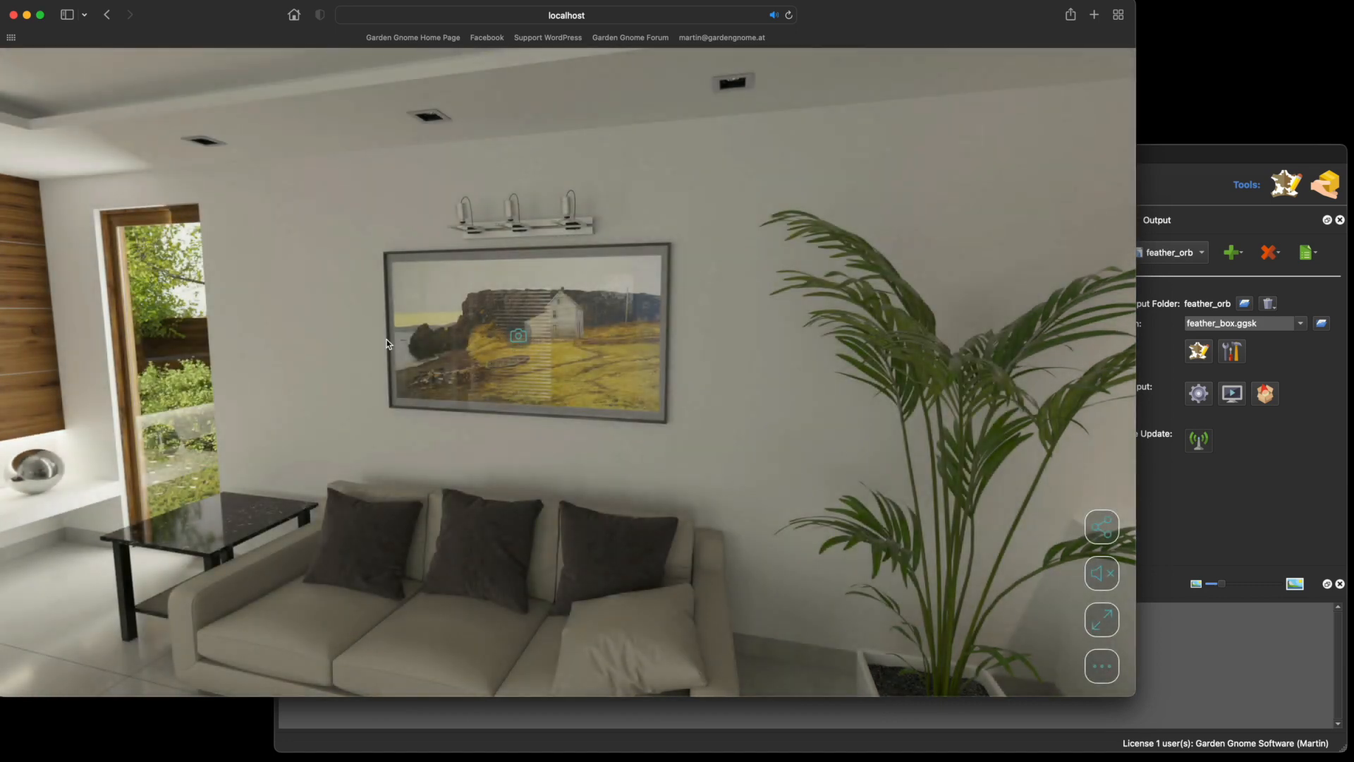
Play the YouTube webinar embedded on the Living Room television, mute and pause it, and look at the fireplace video.
left_click_drag(285, 361, 648, 358)
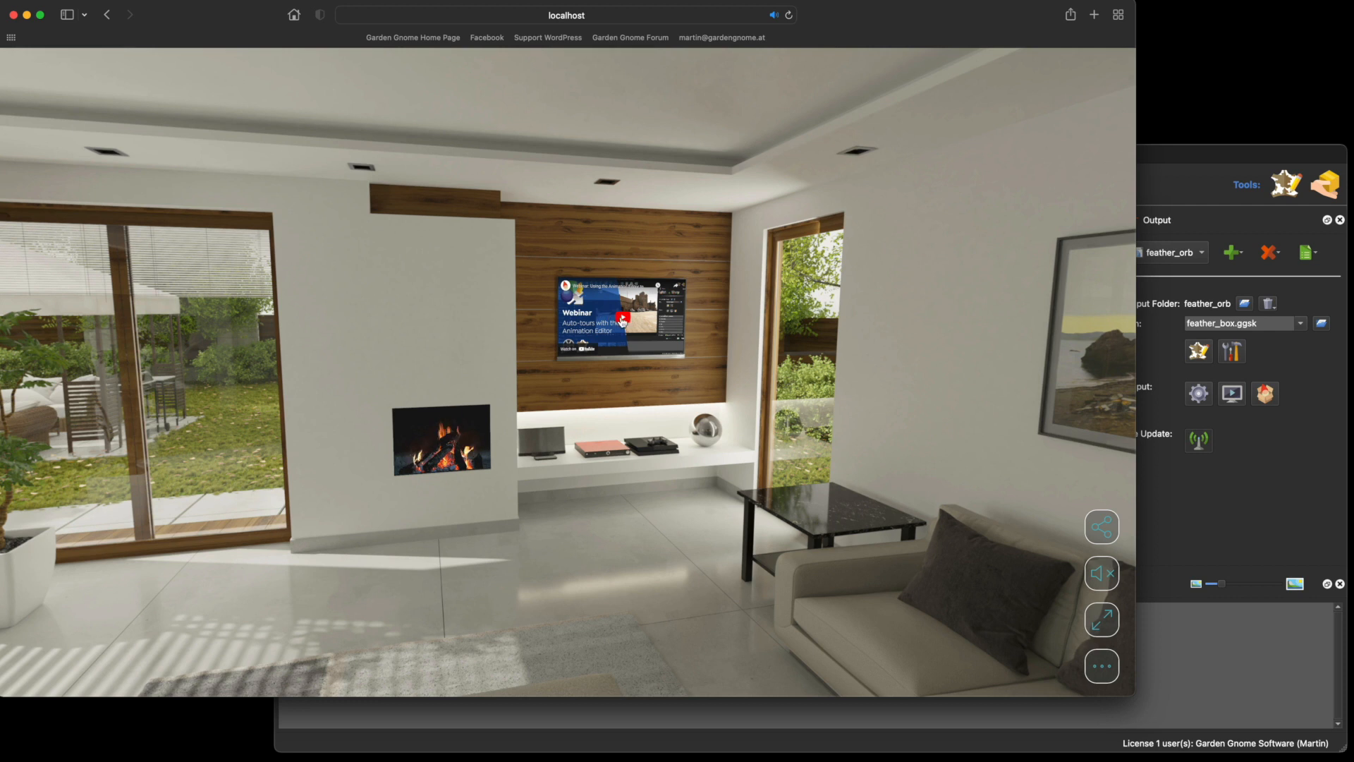
left_click(622, 321)
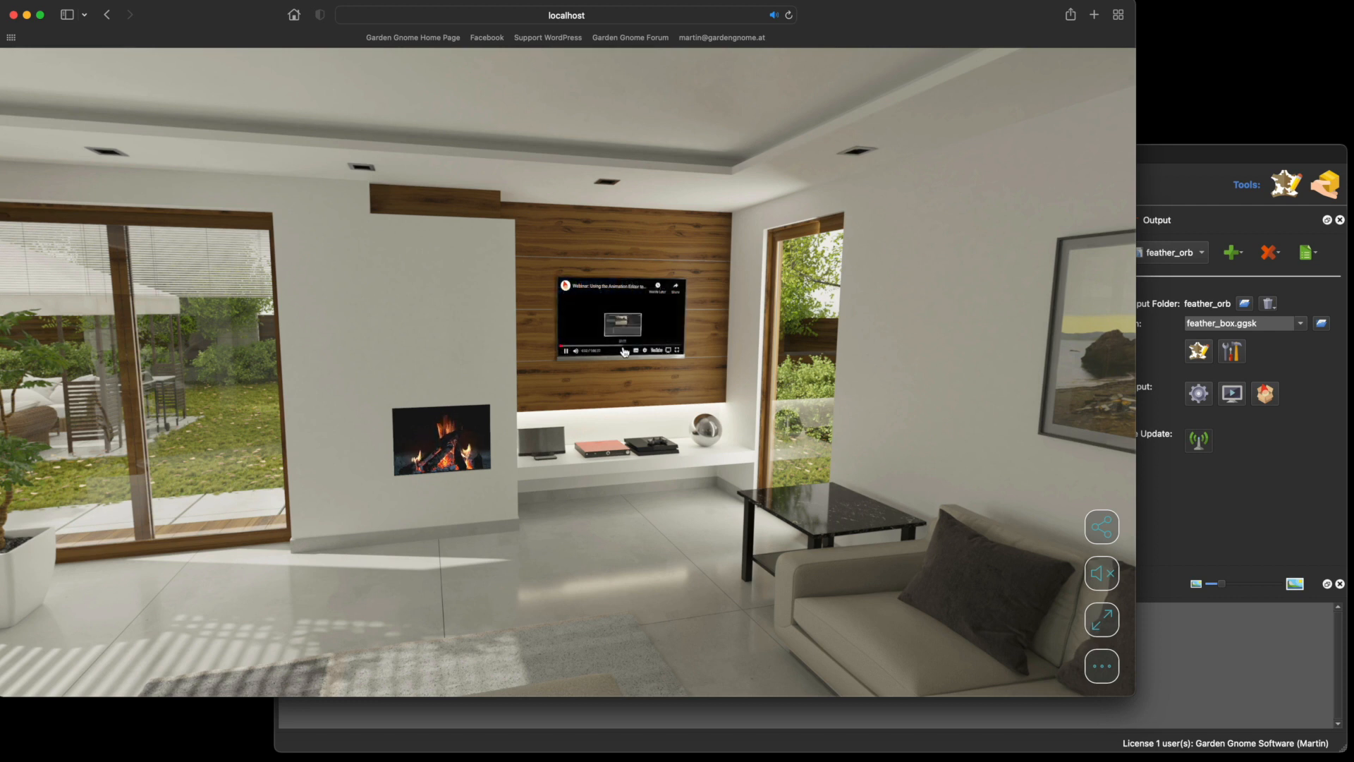
left_click(576, 354)
left_click(566, 351)
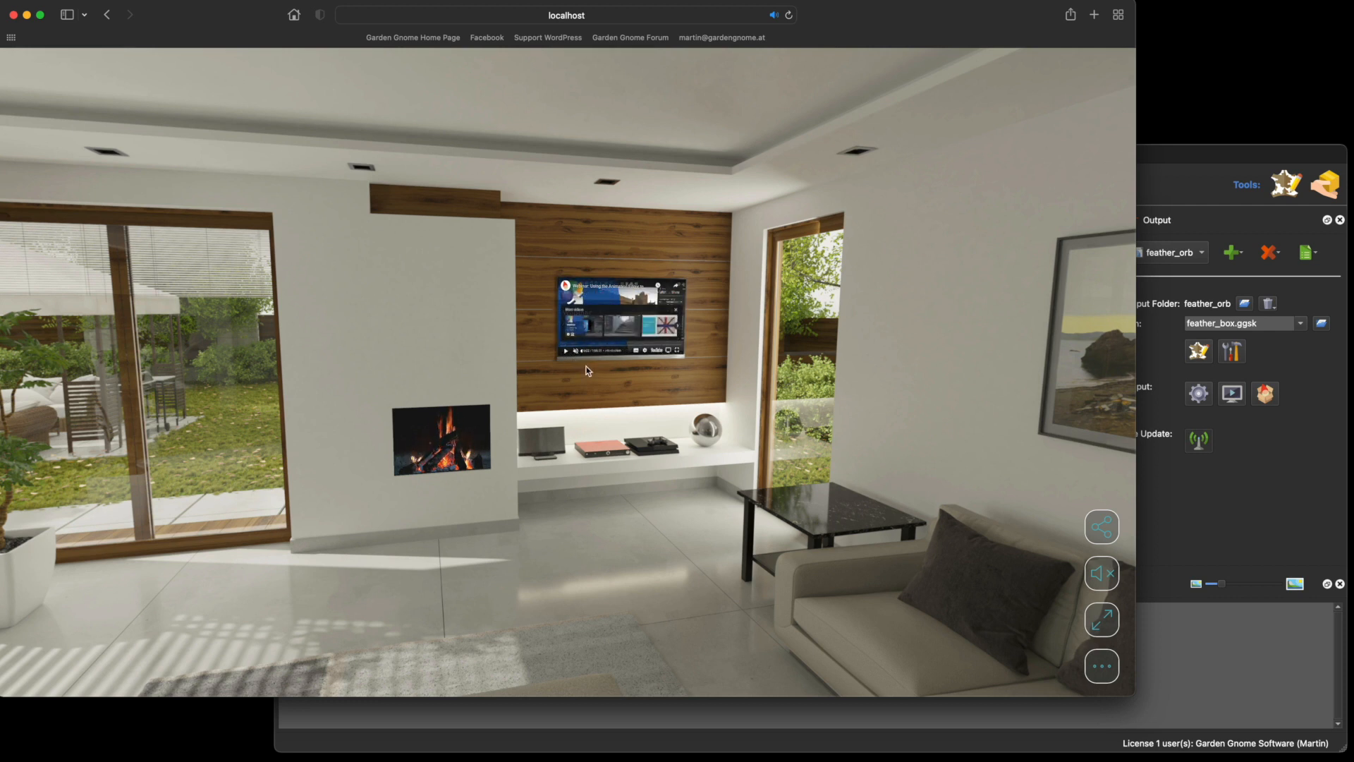
left_click_drag(434, 431, 553, 397)
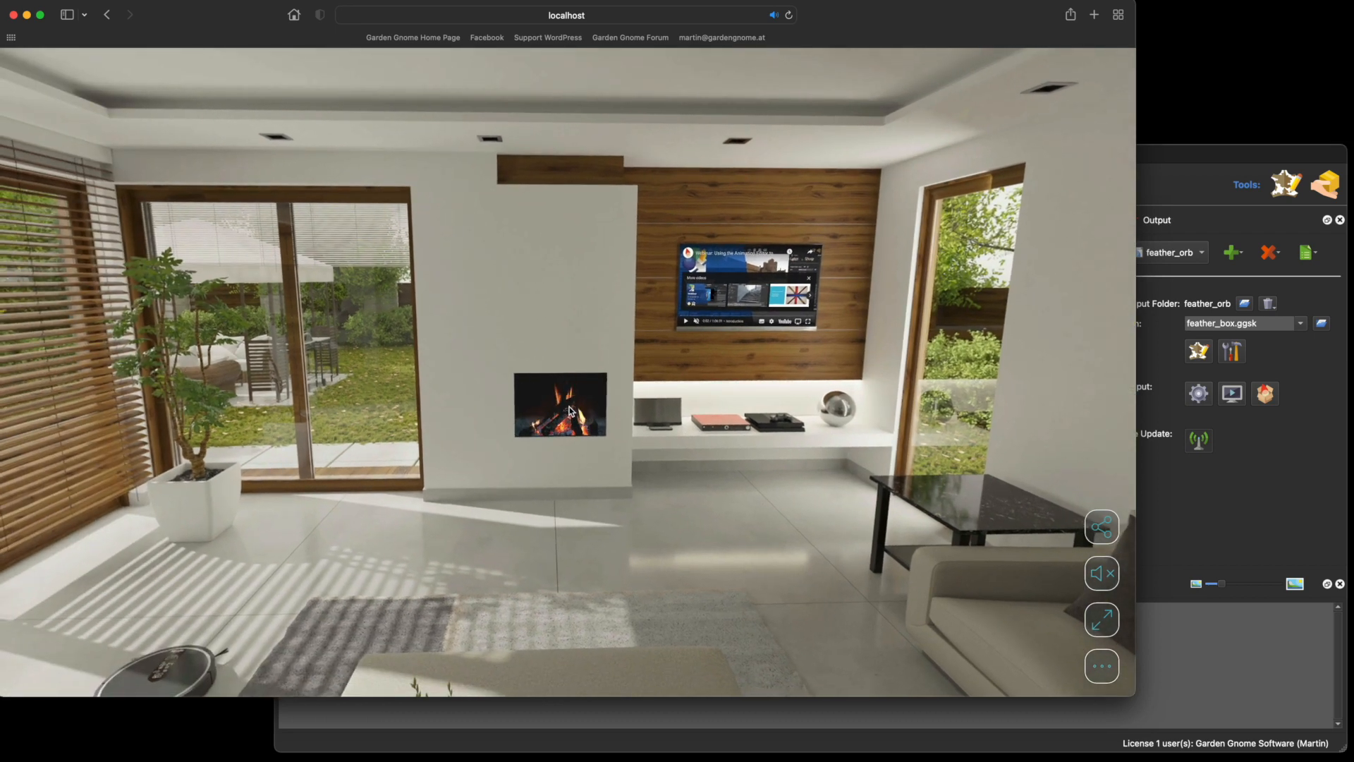
Switch back to Pano2VR and open the second Living Room panorama for a close view of the fireplace video element.
left_click(1235, 495)
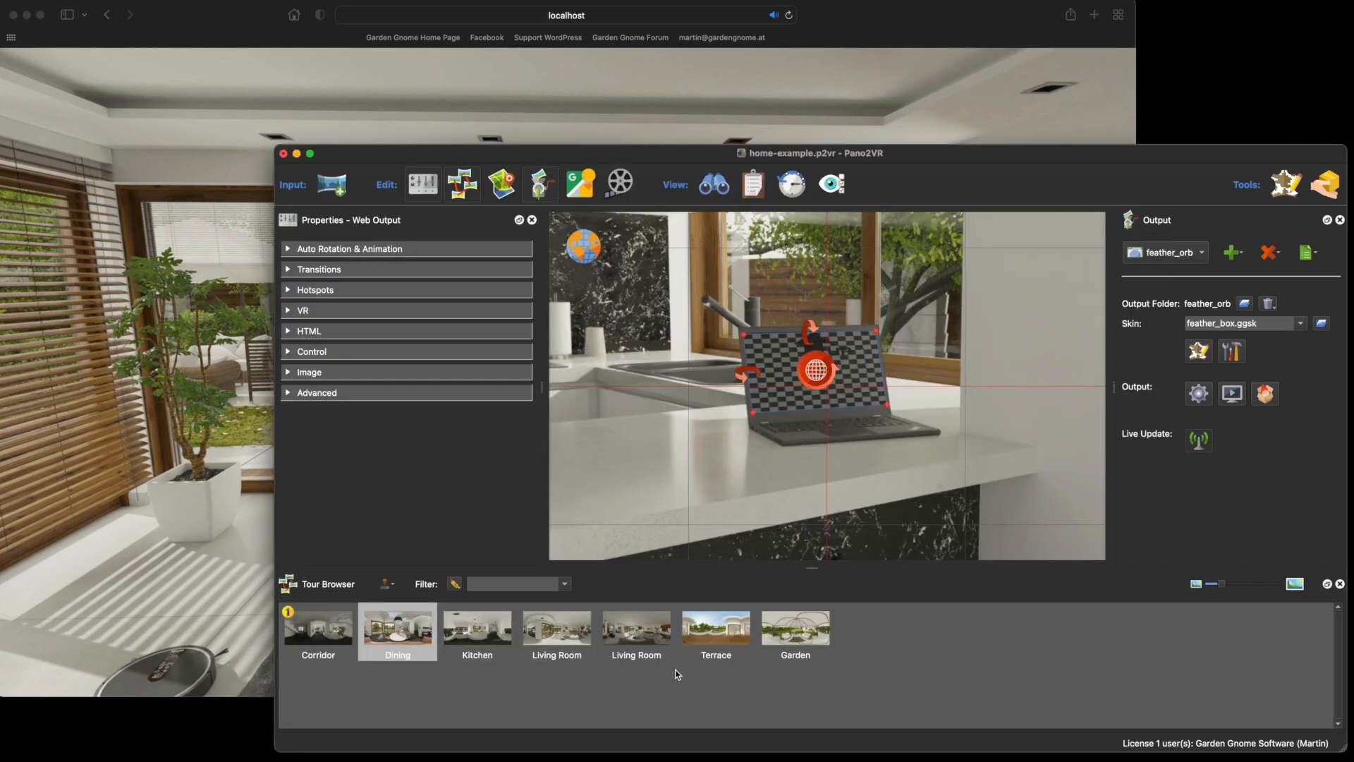
left_click(635, 640)
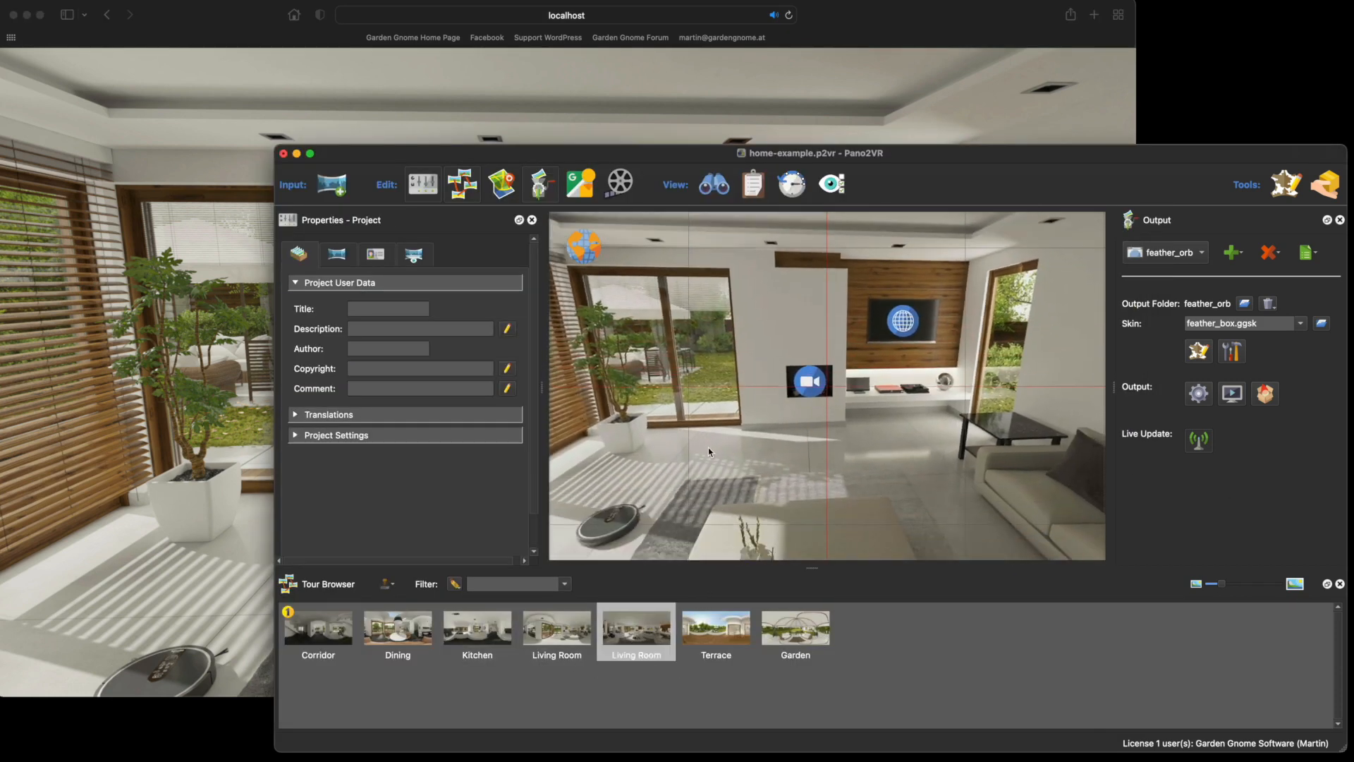
scroll(708, 447, "up", 10)
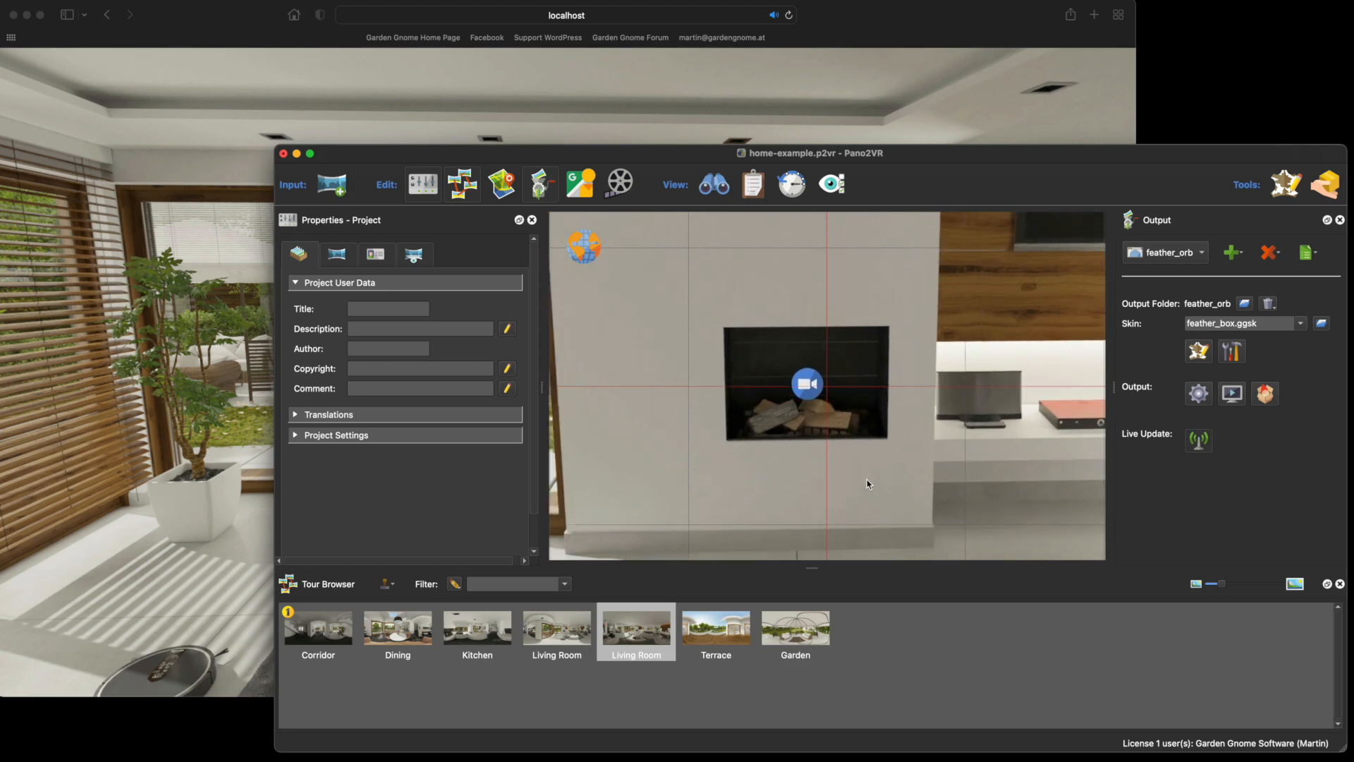
Pin the loose corner of the fireplace video element to the corner of the fireplace opening and deselect the element.
left_click(808, 384)
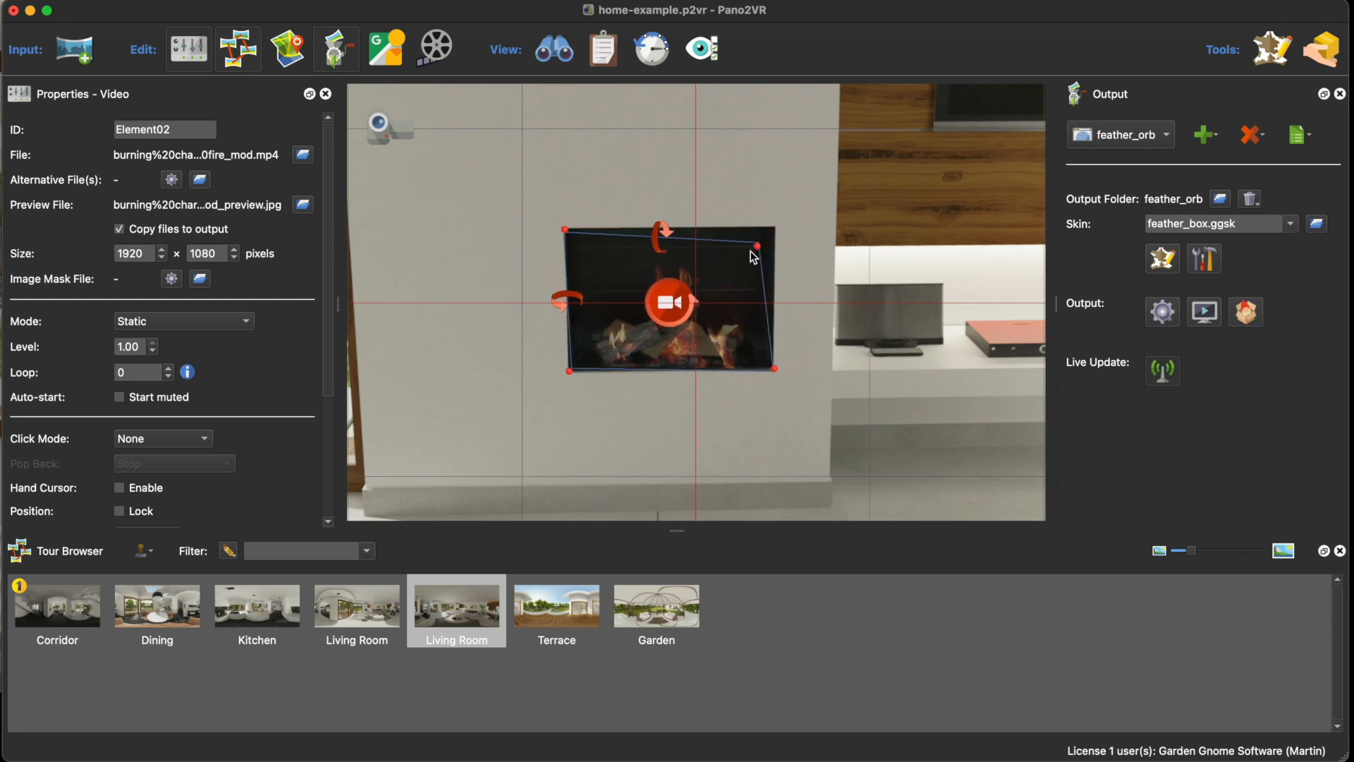
left_click_drag(776, 234, 777, 232)
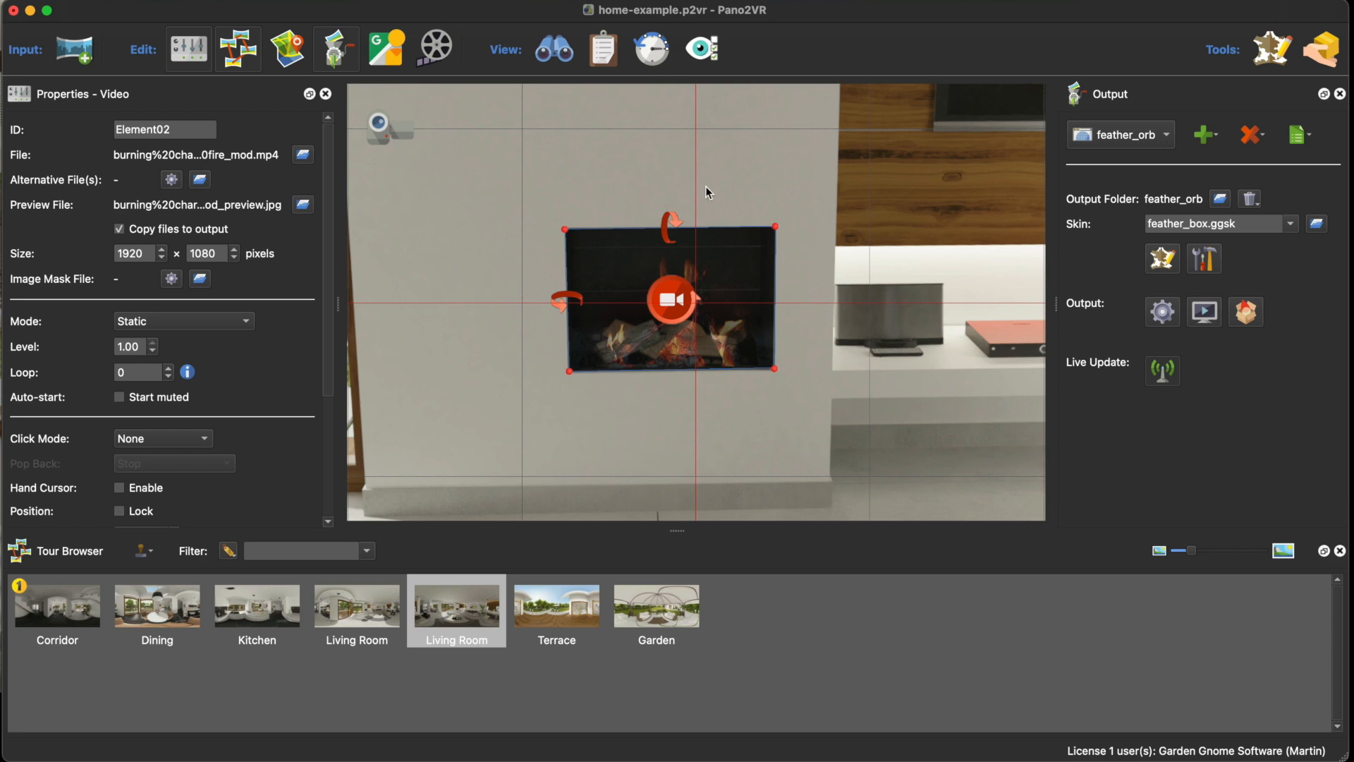
left_click(804, 221)
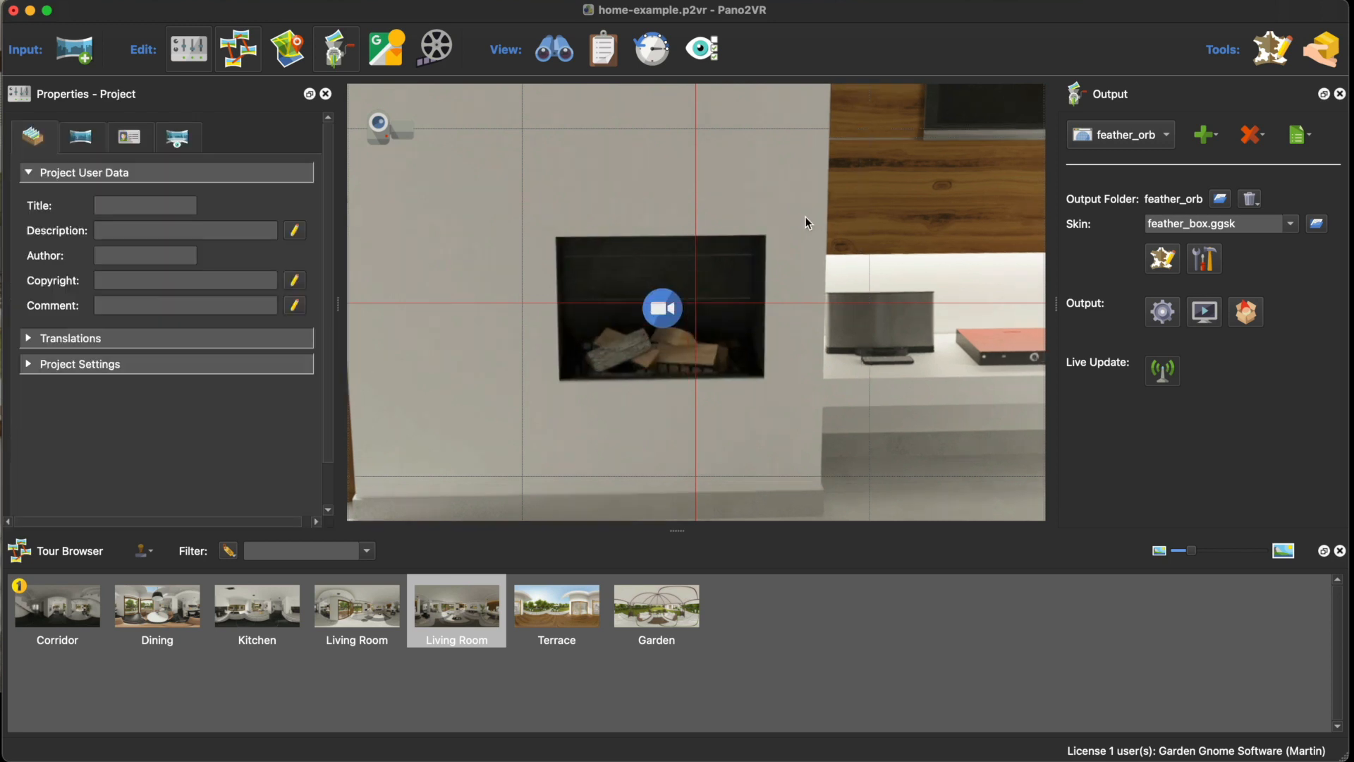
left_click_drag(804, 221, 919, 217)
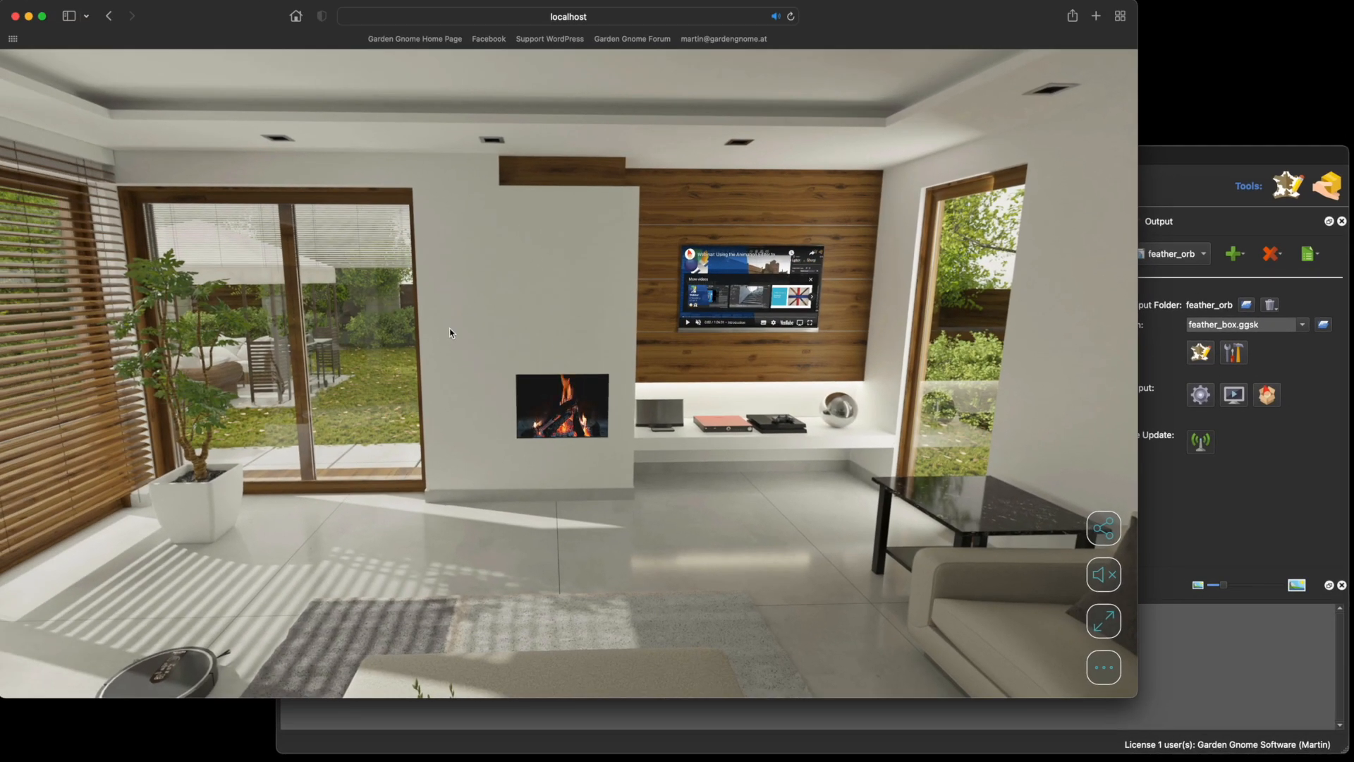
Switch to the browser tour, turn toward the dining area, enter the Kitchen and look around its cabinets and hotspots.
left_click_drag(437, 321, 616, 330)
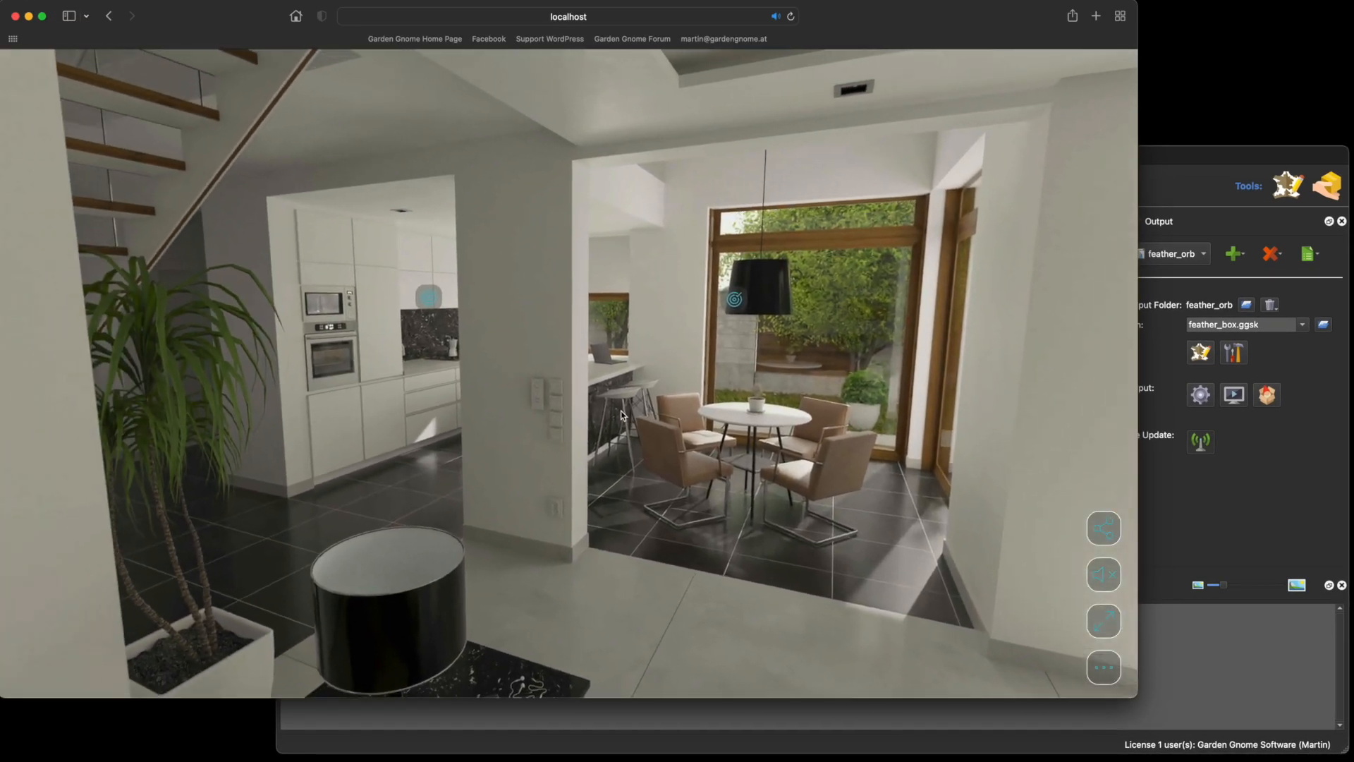
left_click(455, 301)
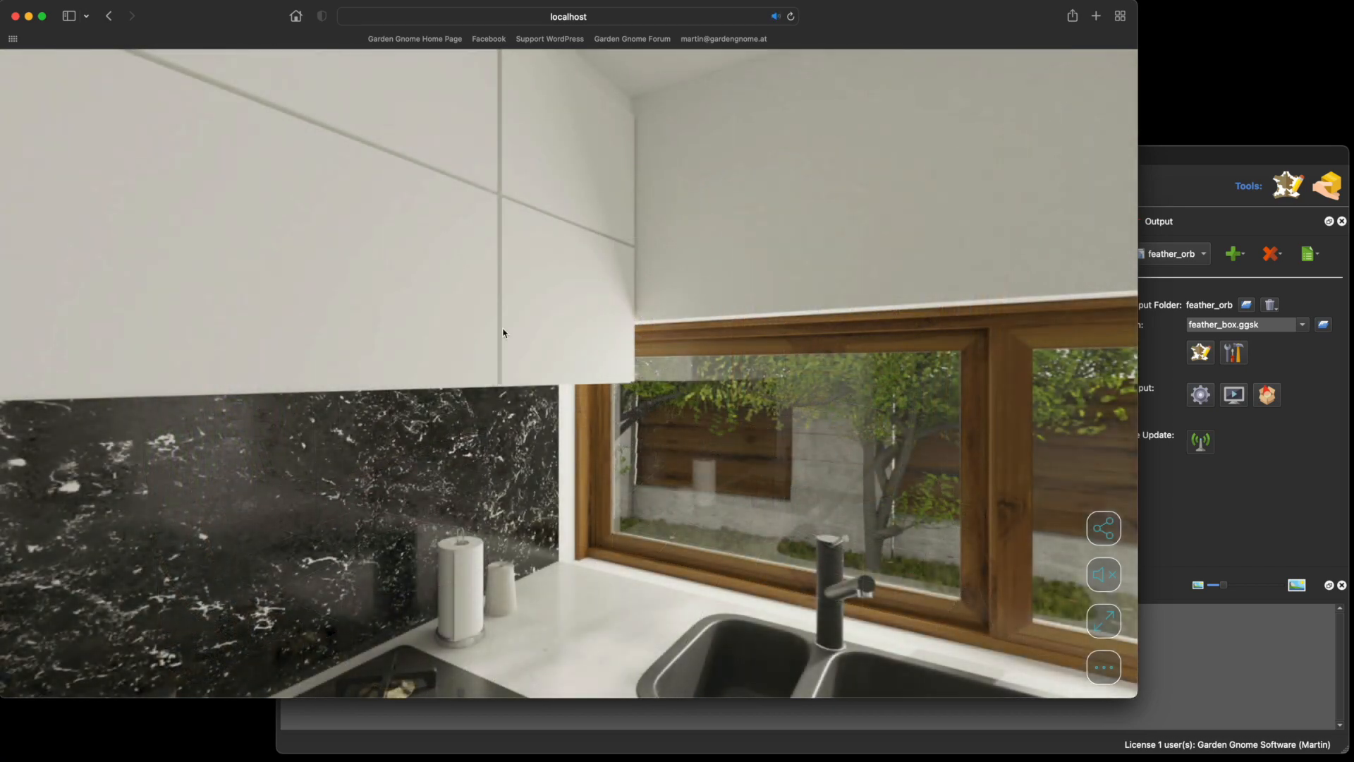
left_click_drag(571, 376, 794, 367)
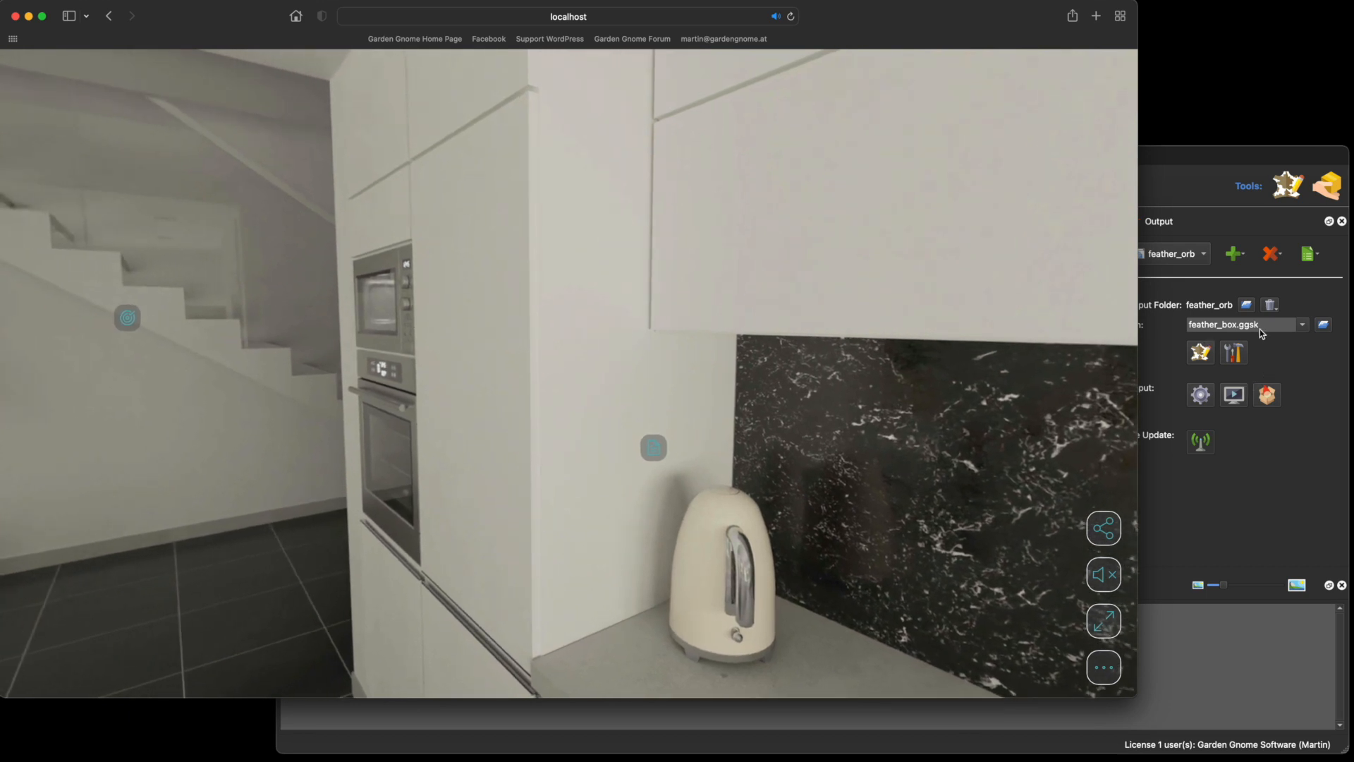
Set the output skin to material_dart.ggsk and try its hotspots and control menu in the browser tour.
left_click(1301, 326)
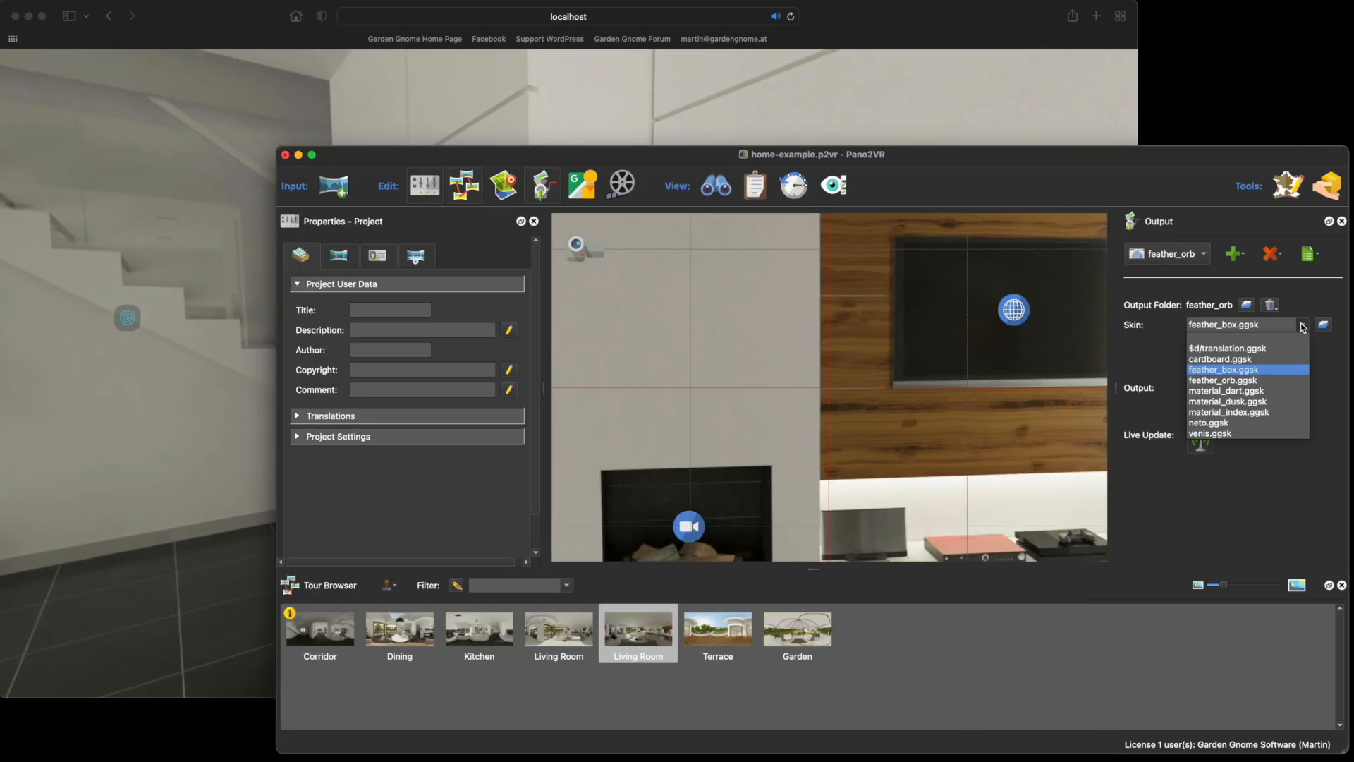
left_click(1247, 391)
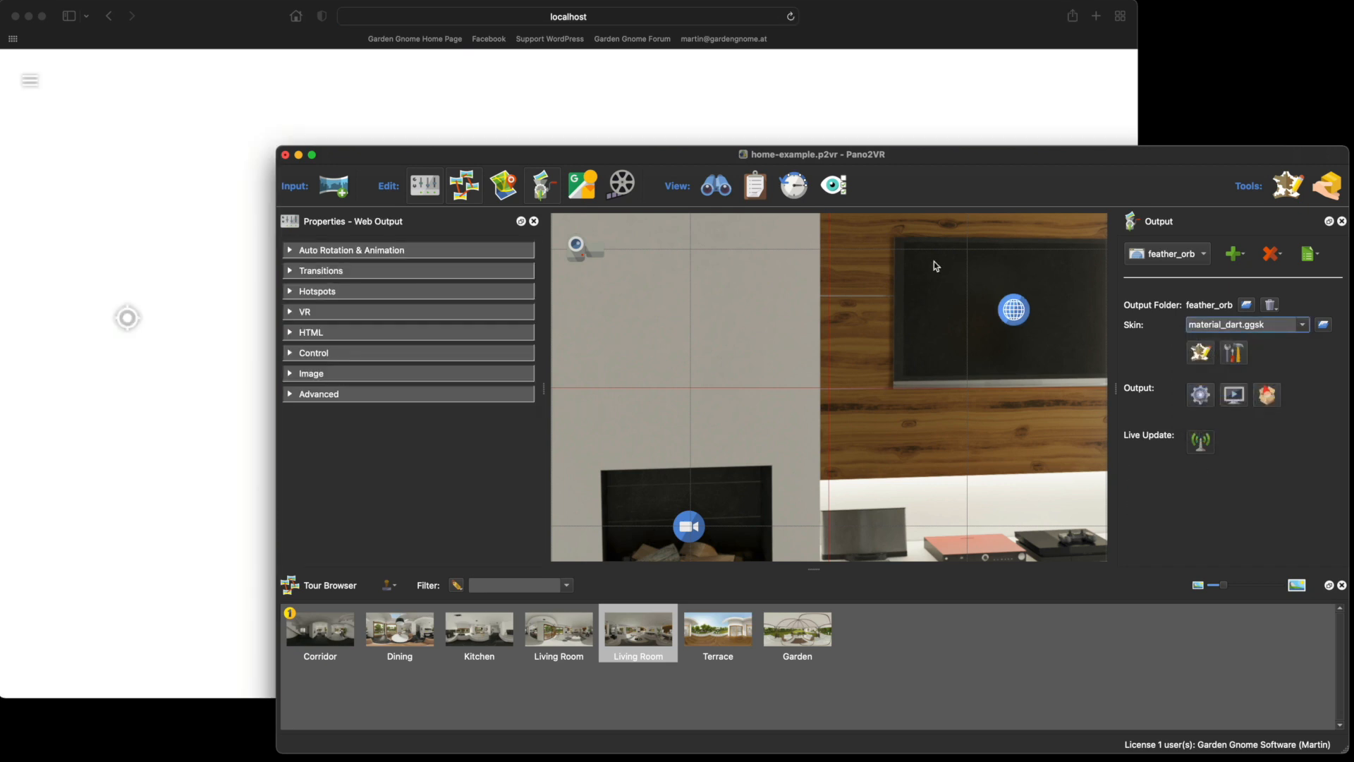
left_click(710, 122)
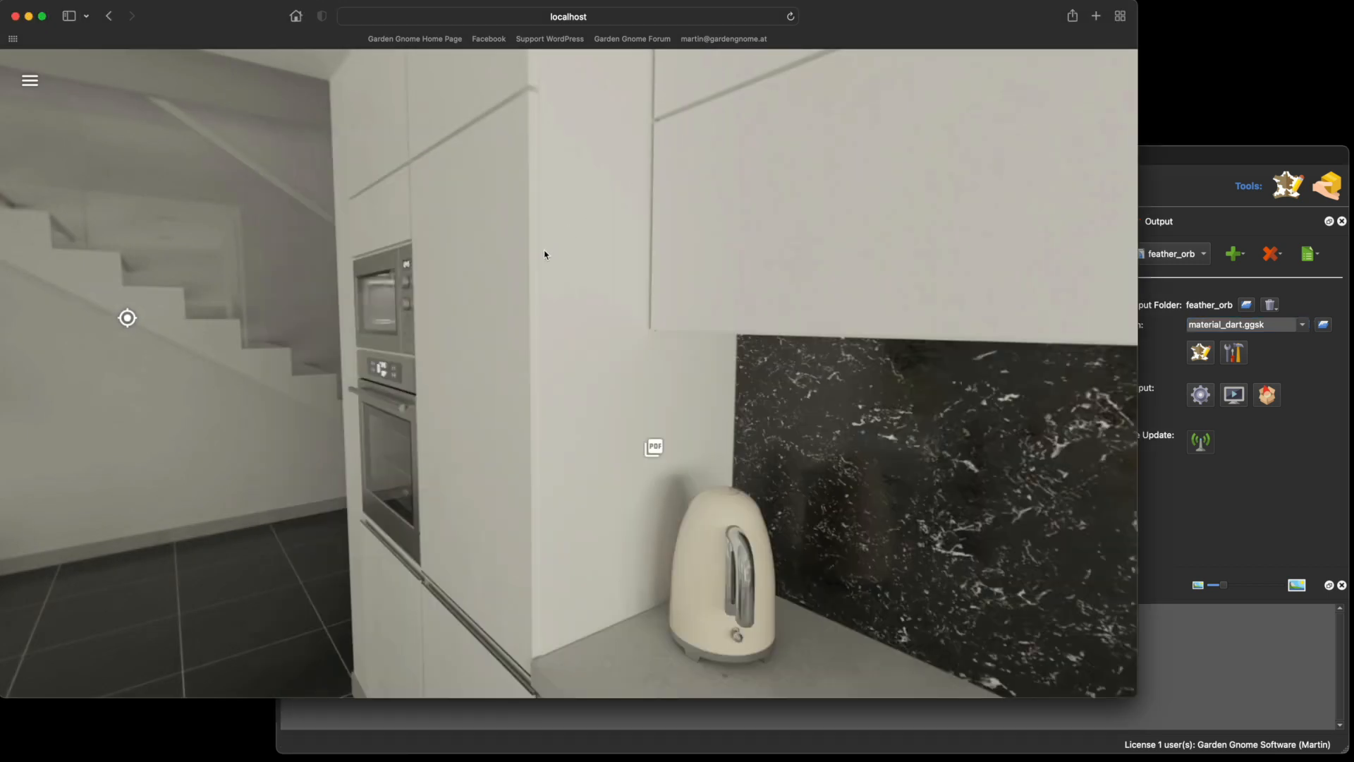
left_click(126, 321)
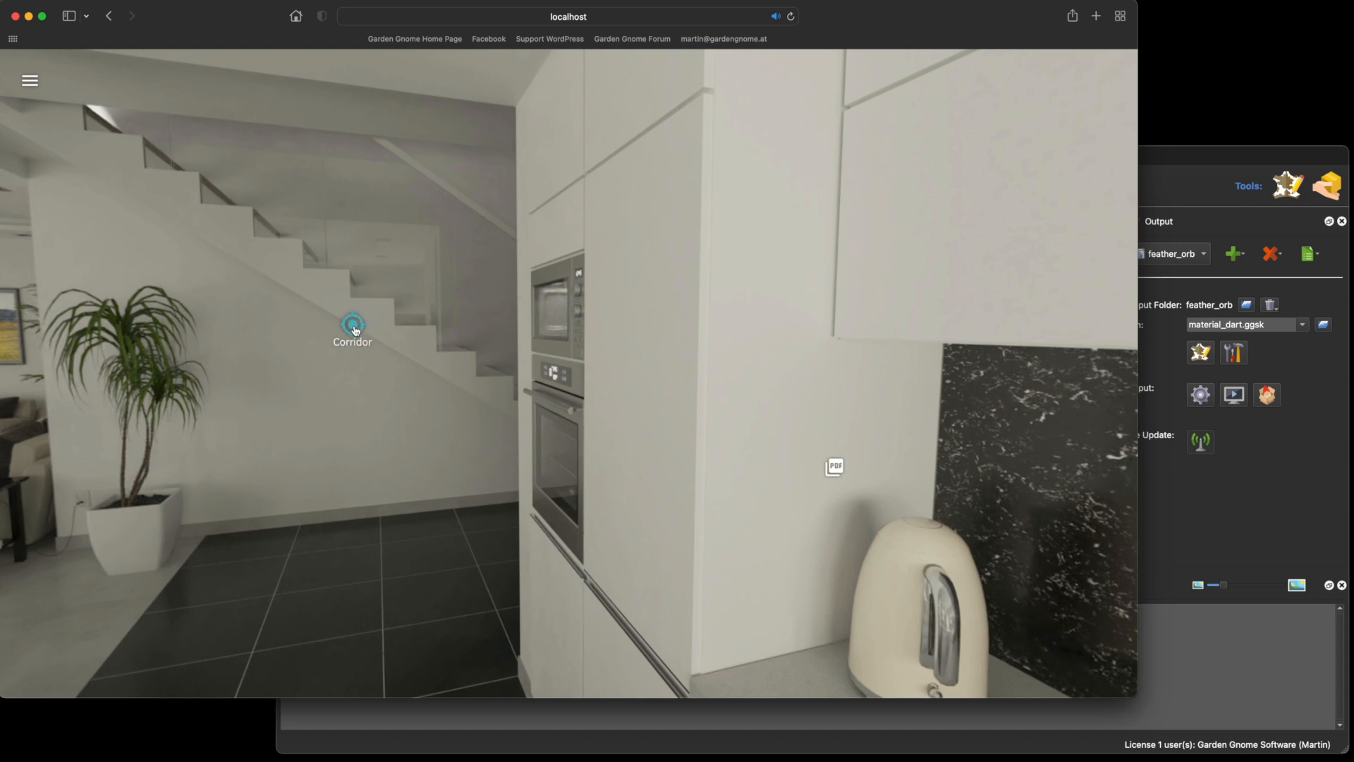
left_click(30, 80)
left_click(31, 115)
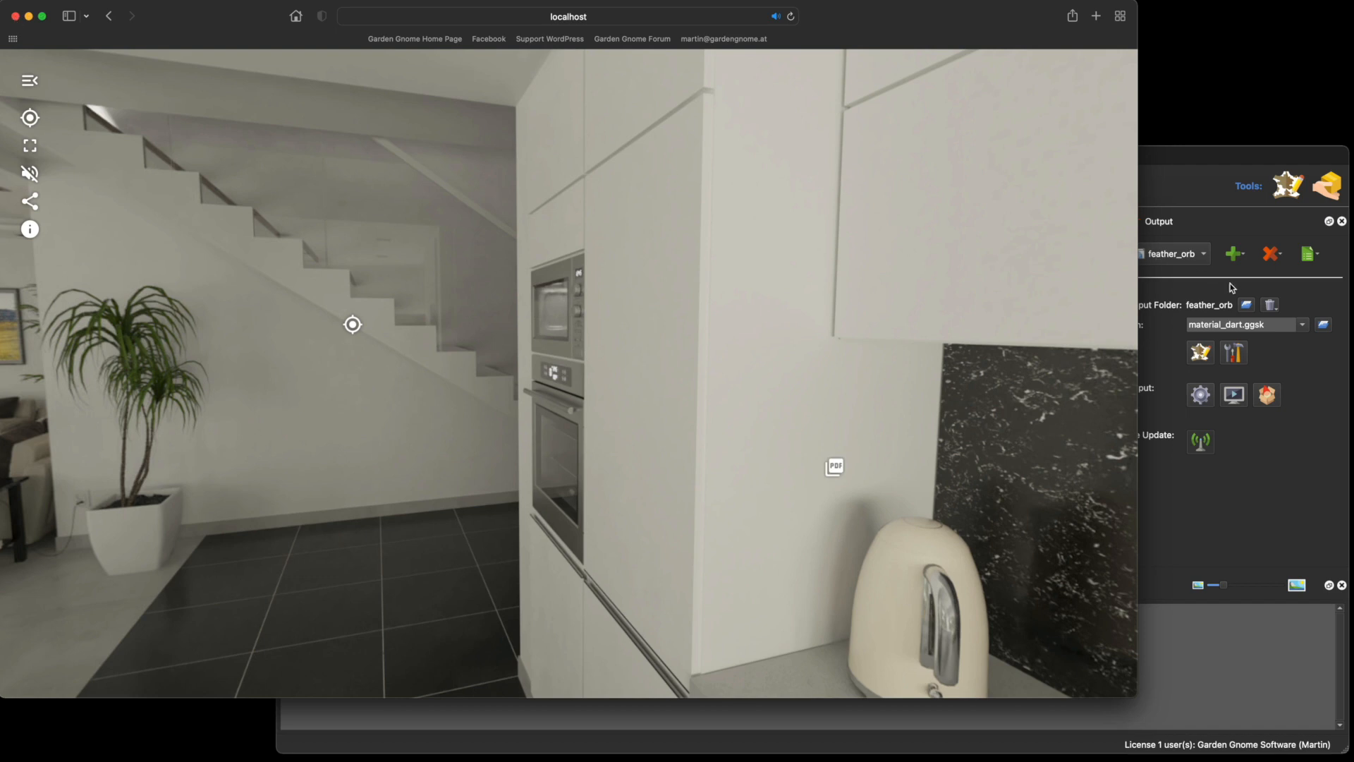
Set the output skin to material_index.ggsk in Pano2VR and view the Kitchen with it in the browser tour.
left_click(1291, 325)
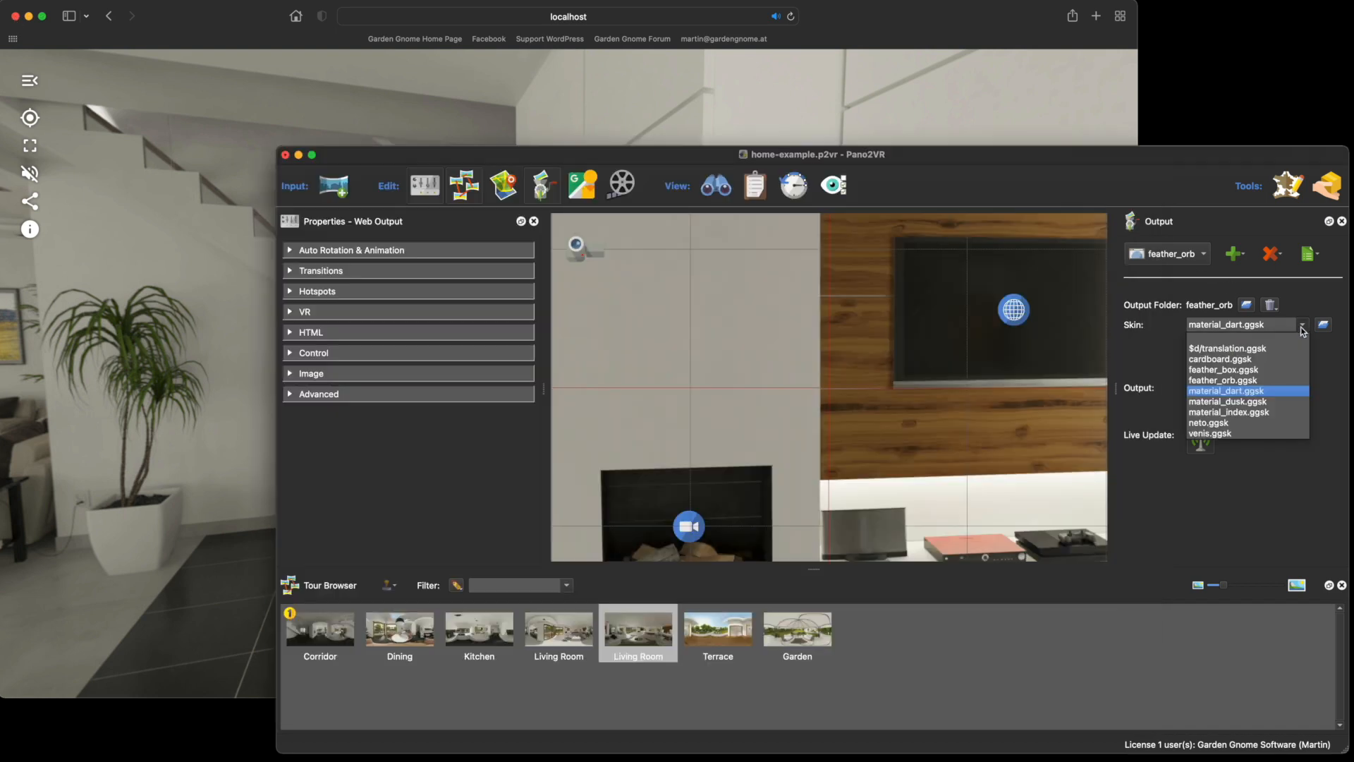
left_click(1266, 411)
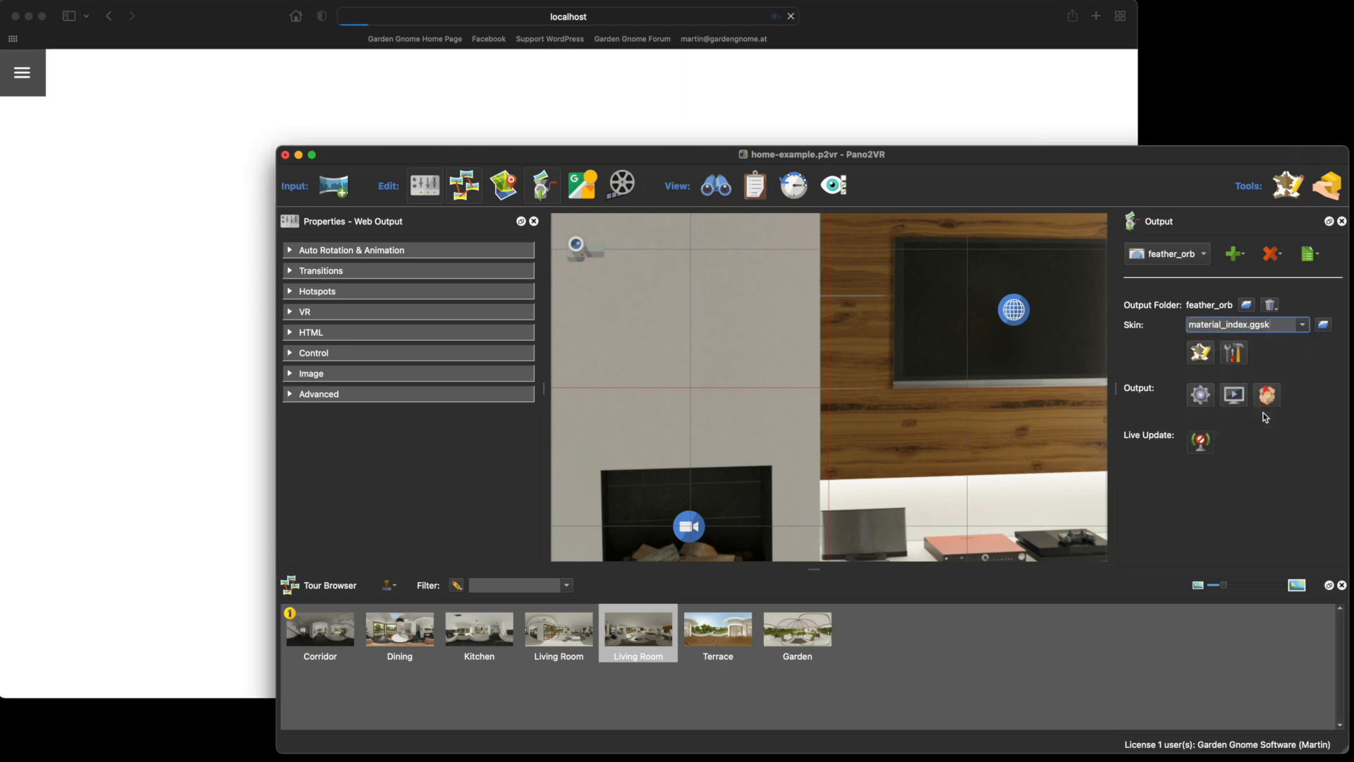
left_click(667, 141)
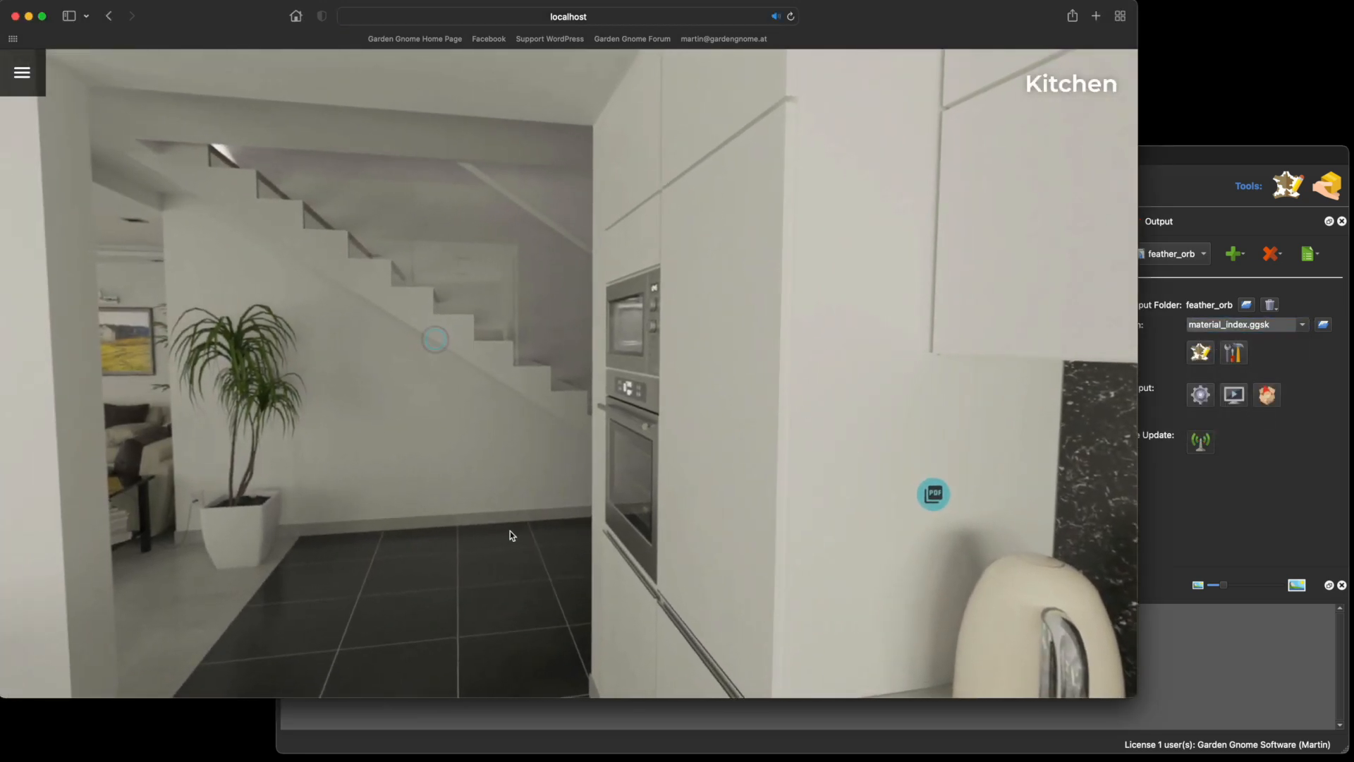
left_click_drag(512, 535, 638, 529)
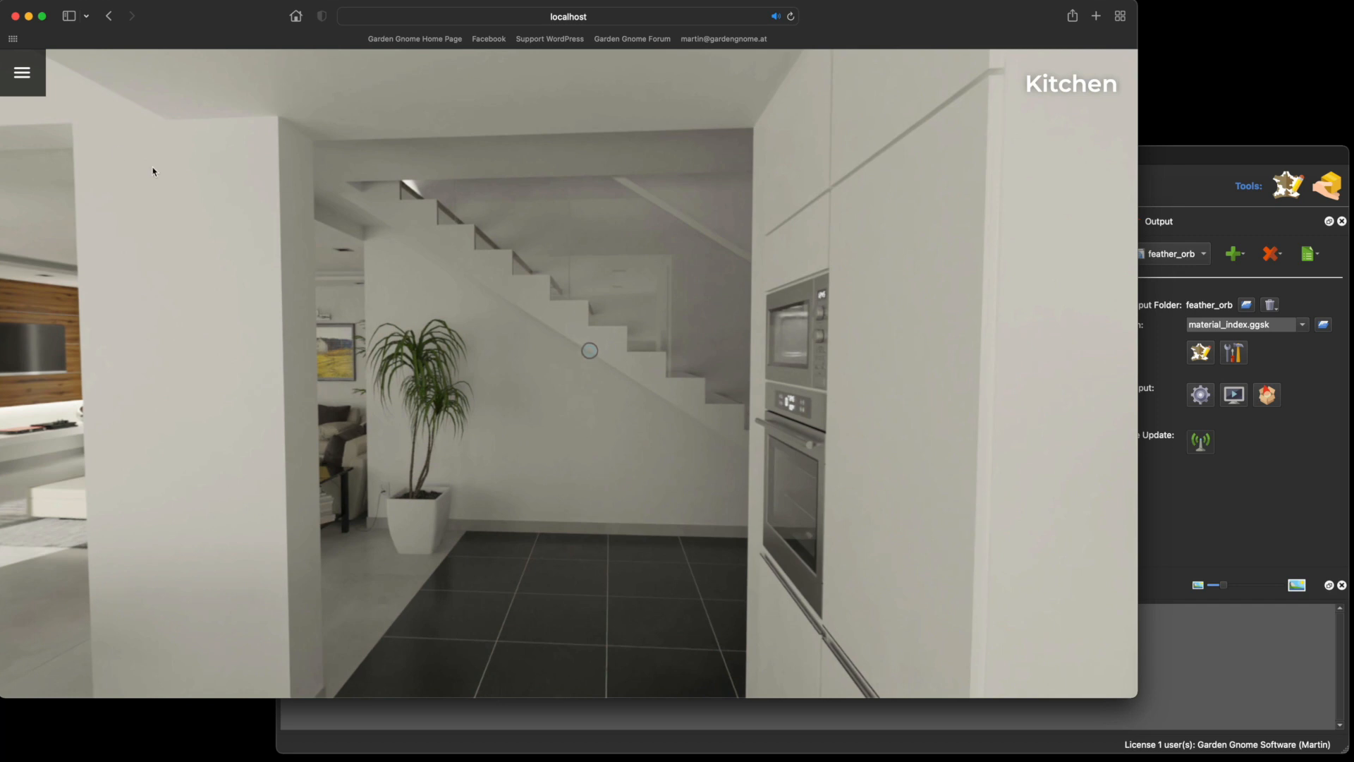
Browse the skin's thumbnail menu, hide and show the hotspots, and enter and leave full screen.
left_click(25, 73)
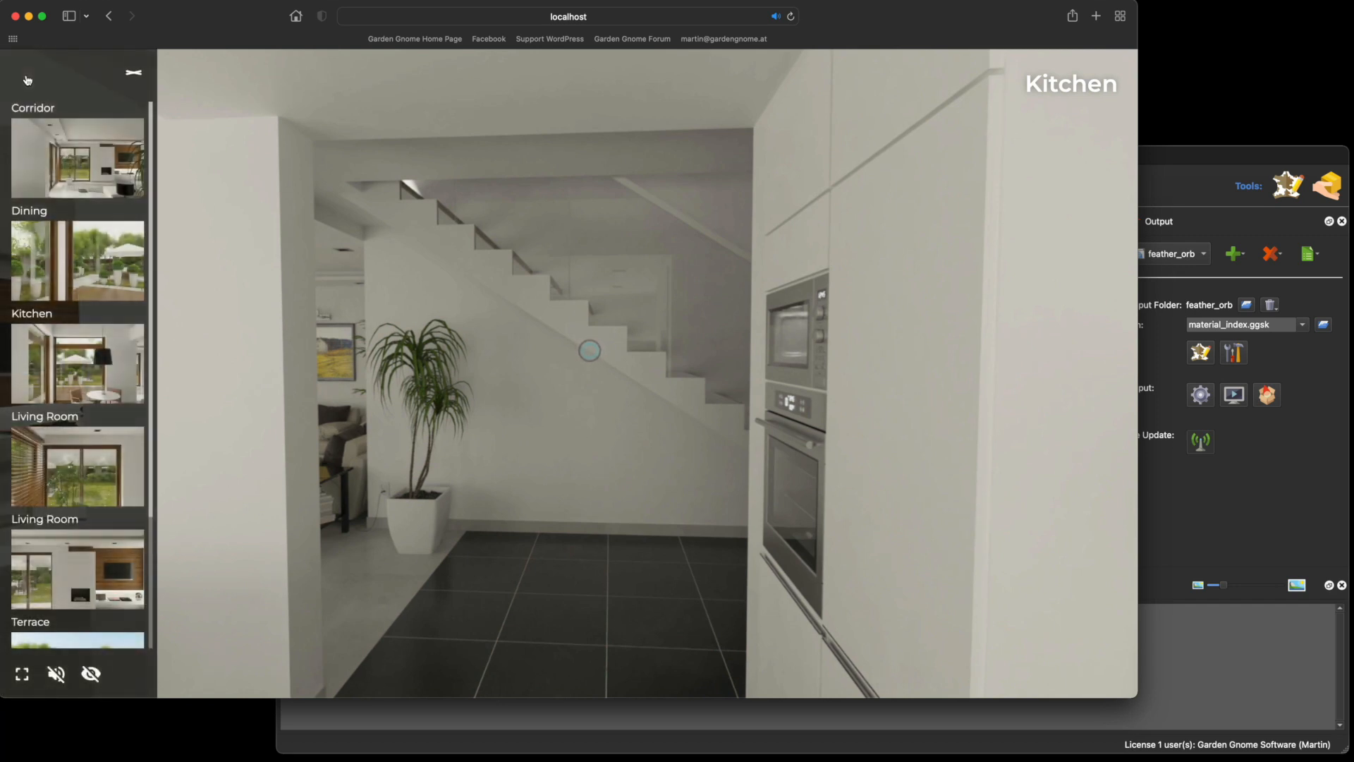
scroll(78, 395, "down", 3)
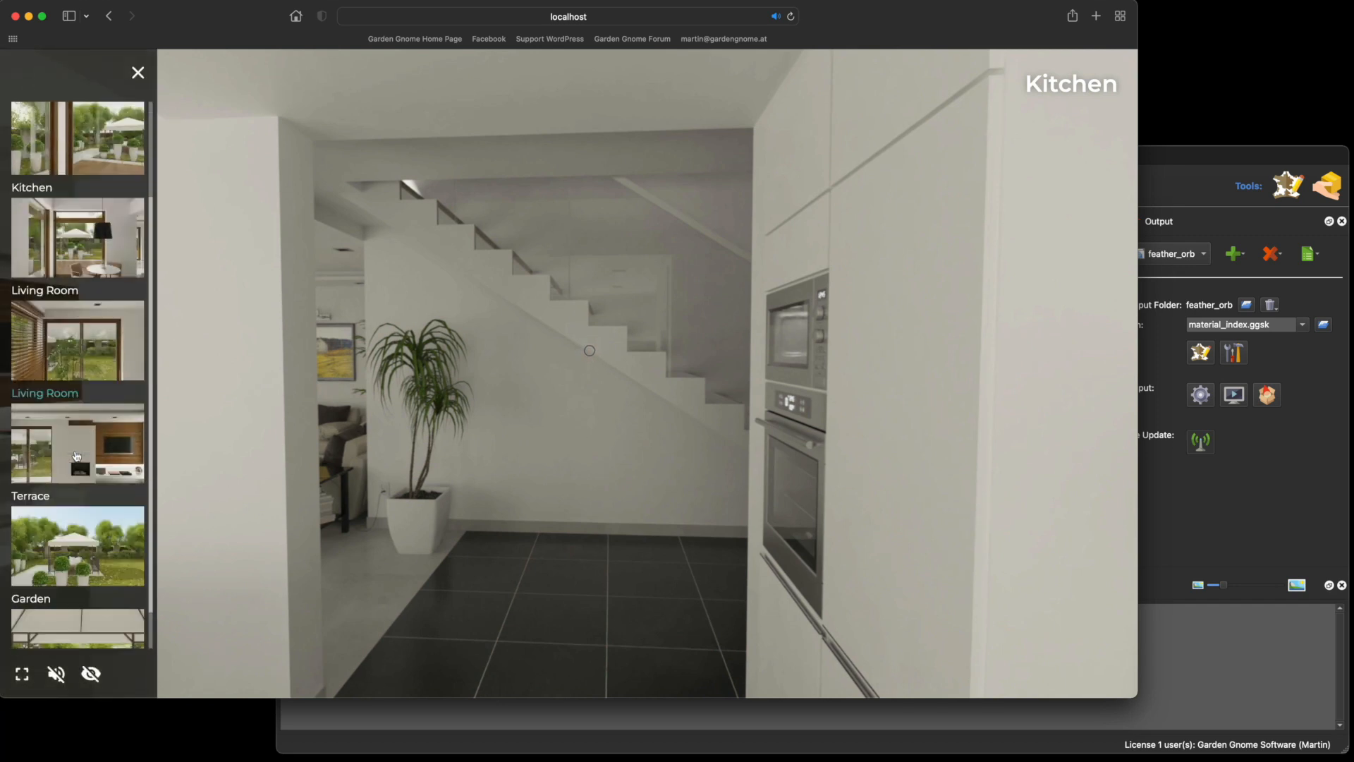
left_click(91, 674)
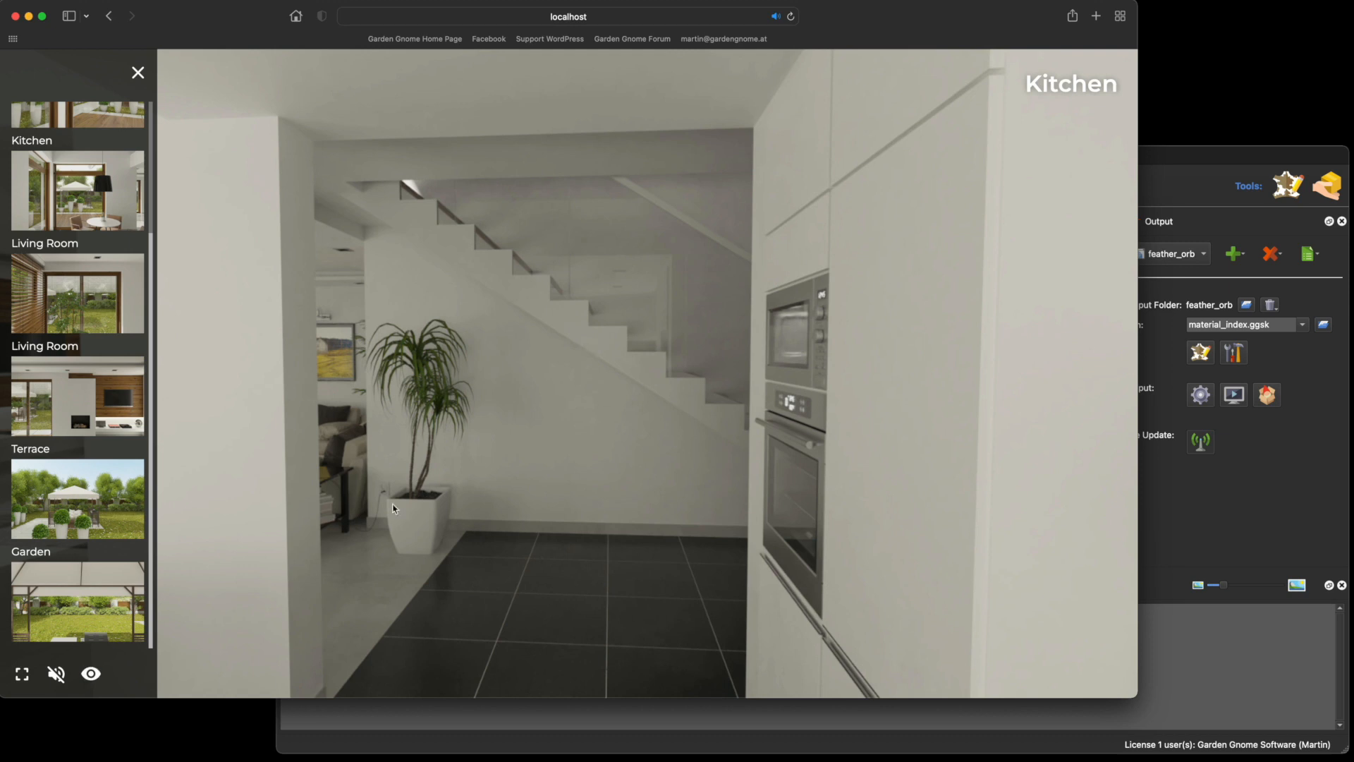
left_click(91, 673)
left_click(22, 674)
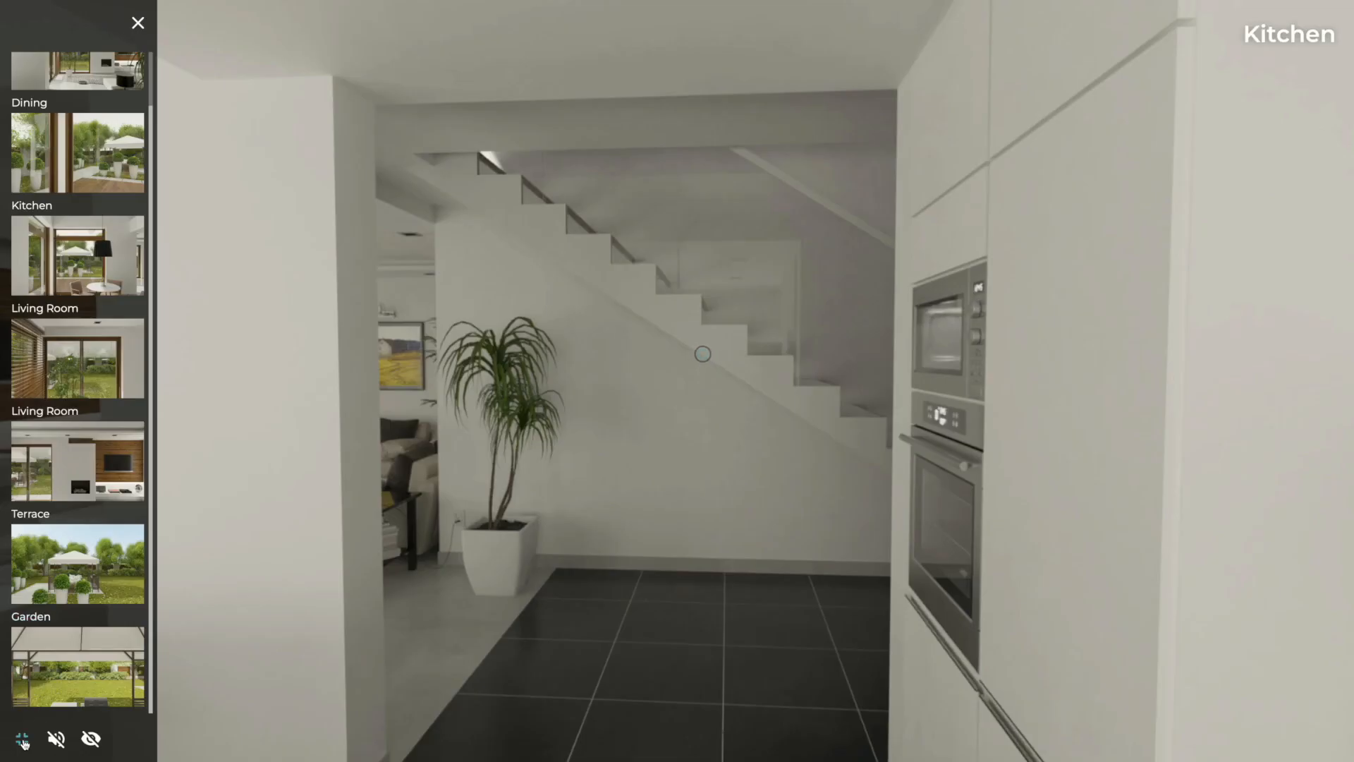
left_click(23, 740)
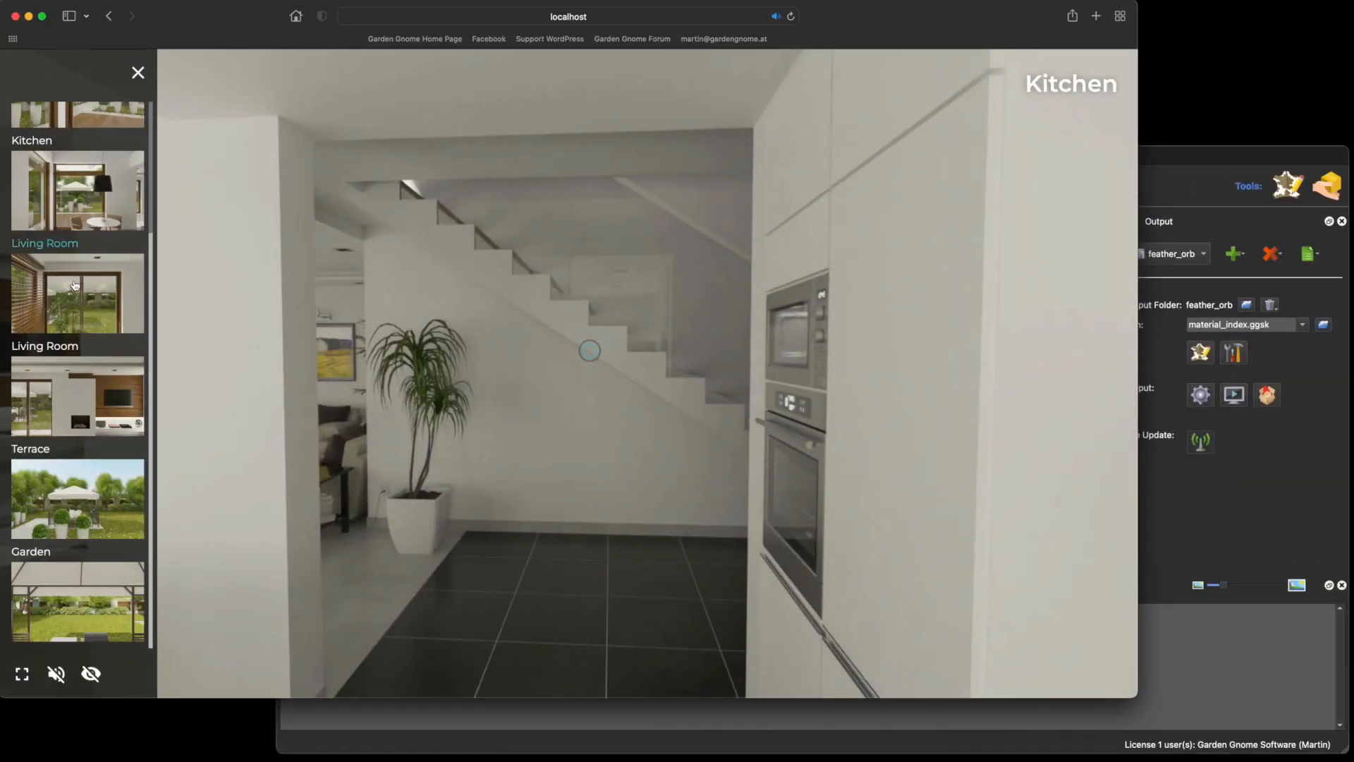
Open the material_index skin's configuration in Pano2VR, move it aside, and look through the browser tour's thumbnail menu.
left_click(1282, 354)
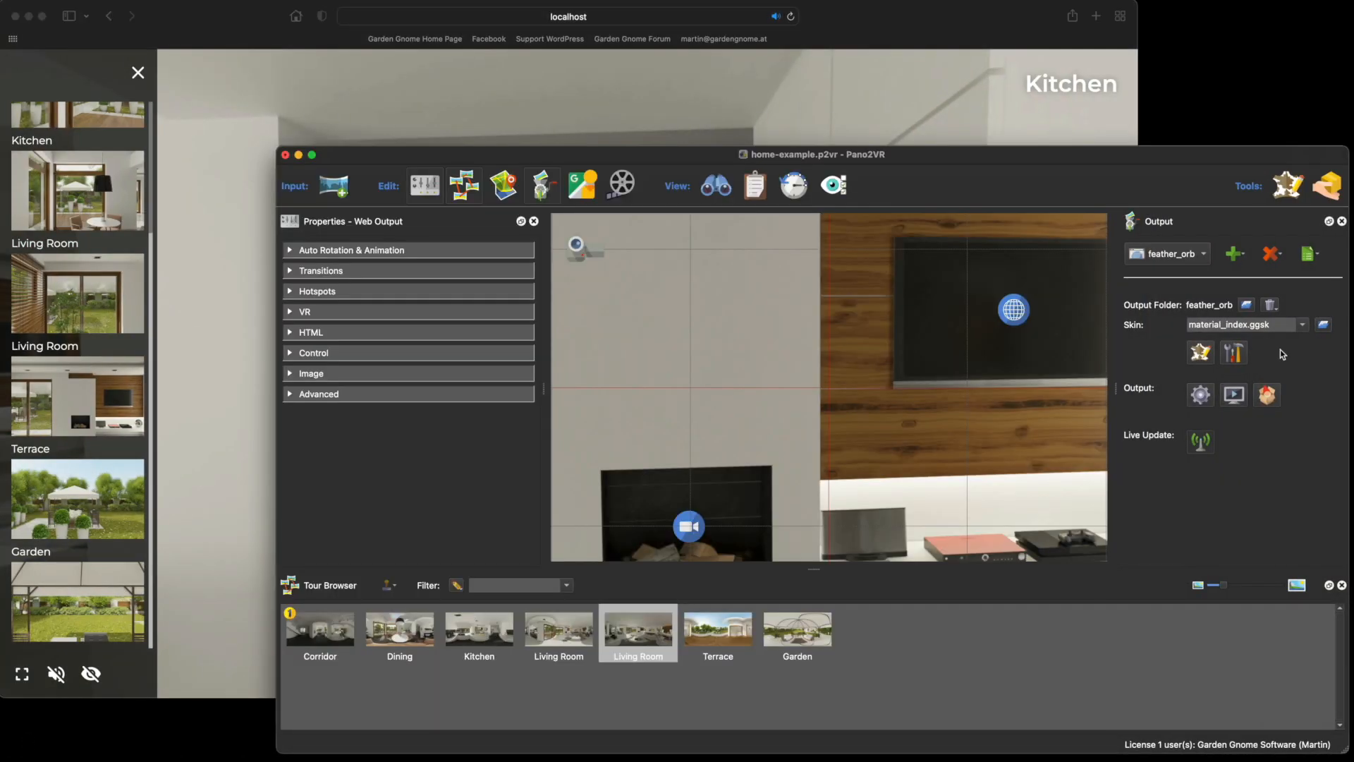
left_click(1234, 353)
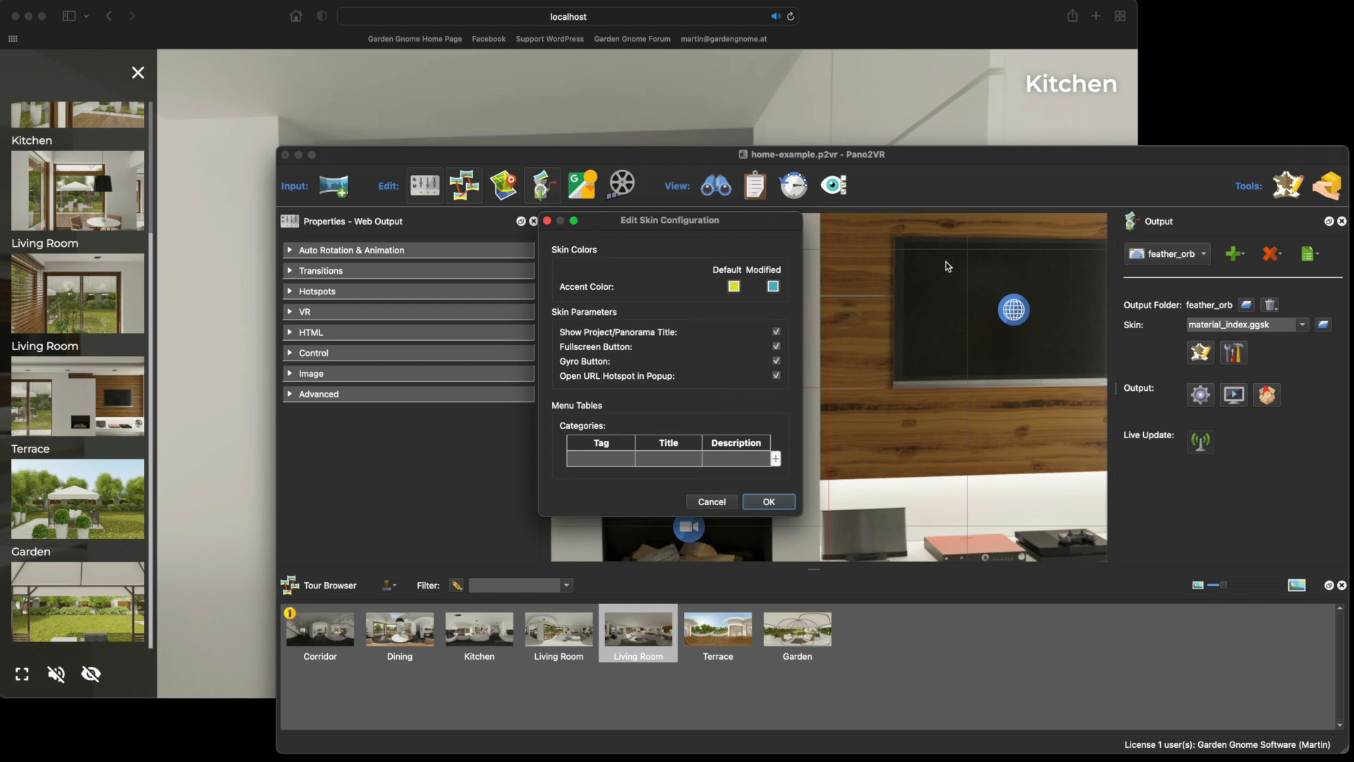
left_click_drag(759, 226, 1079, 127)
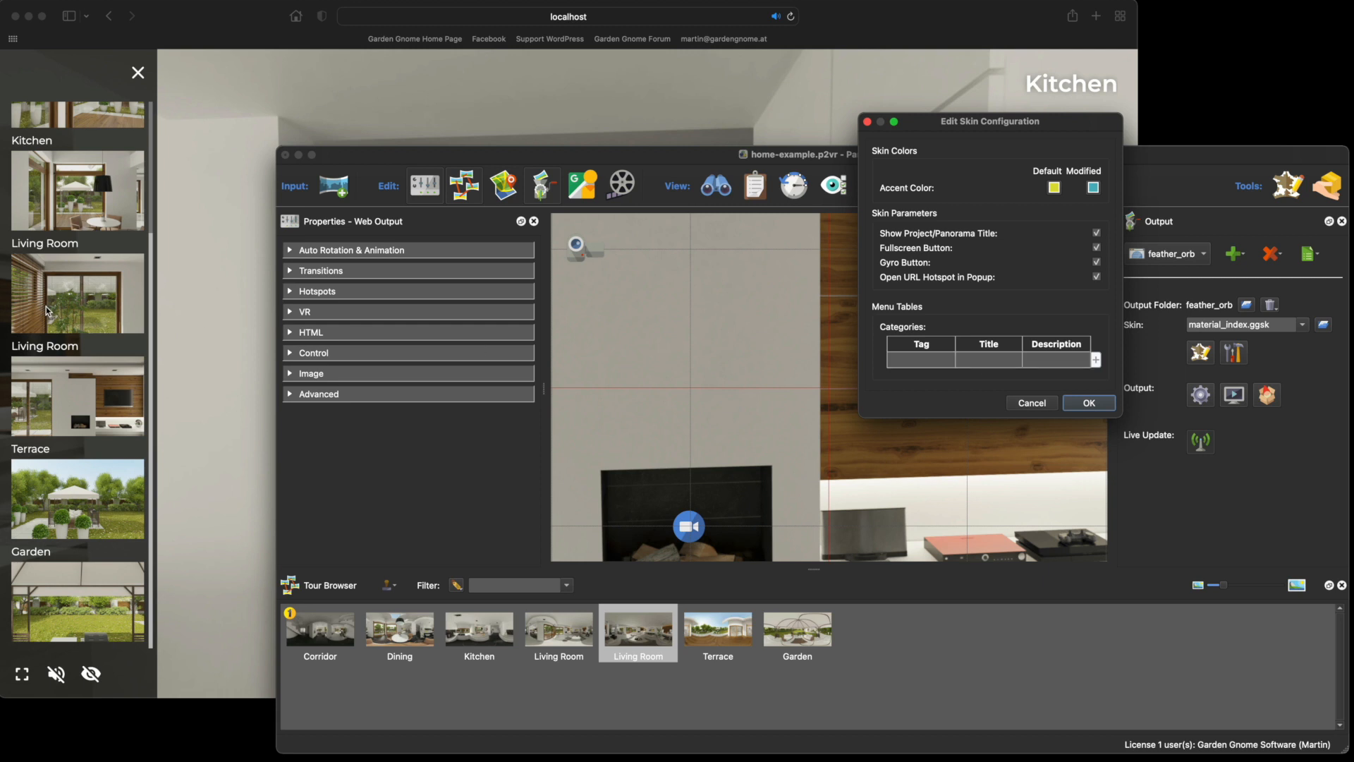
scroll(46, 311, "up", 3)
scroll(45, 311, "down", 2)
scroll(46, 310, "up", 3)
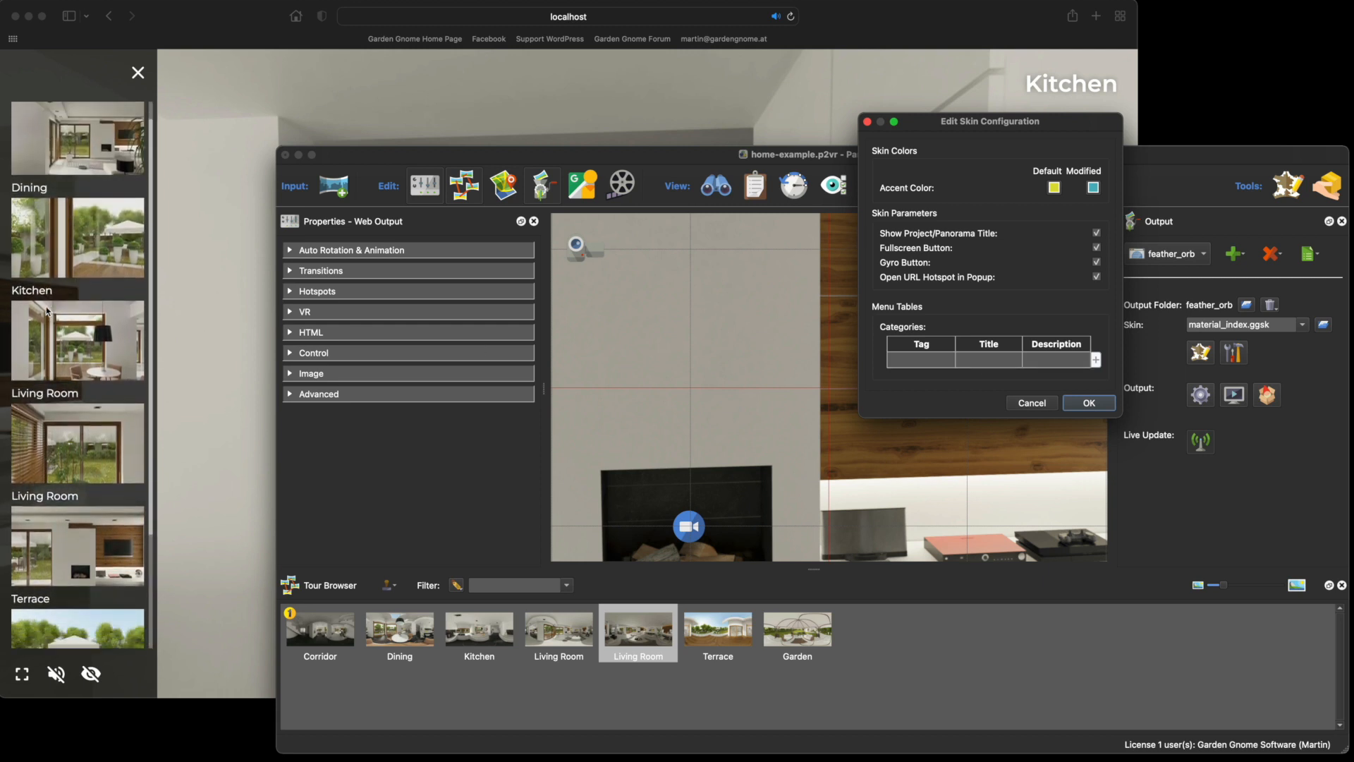
scroll(46, 310, "down", 2)
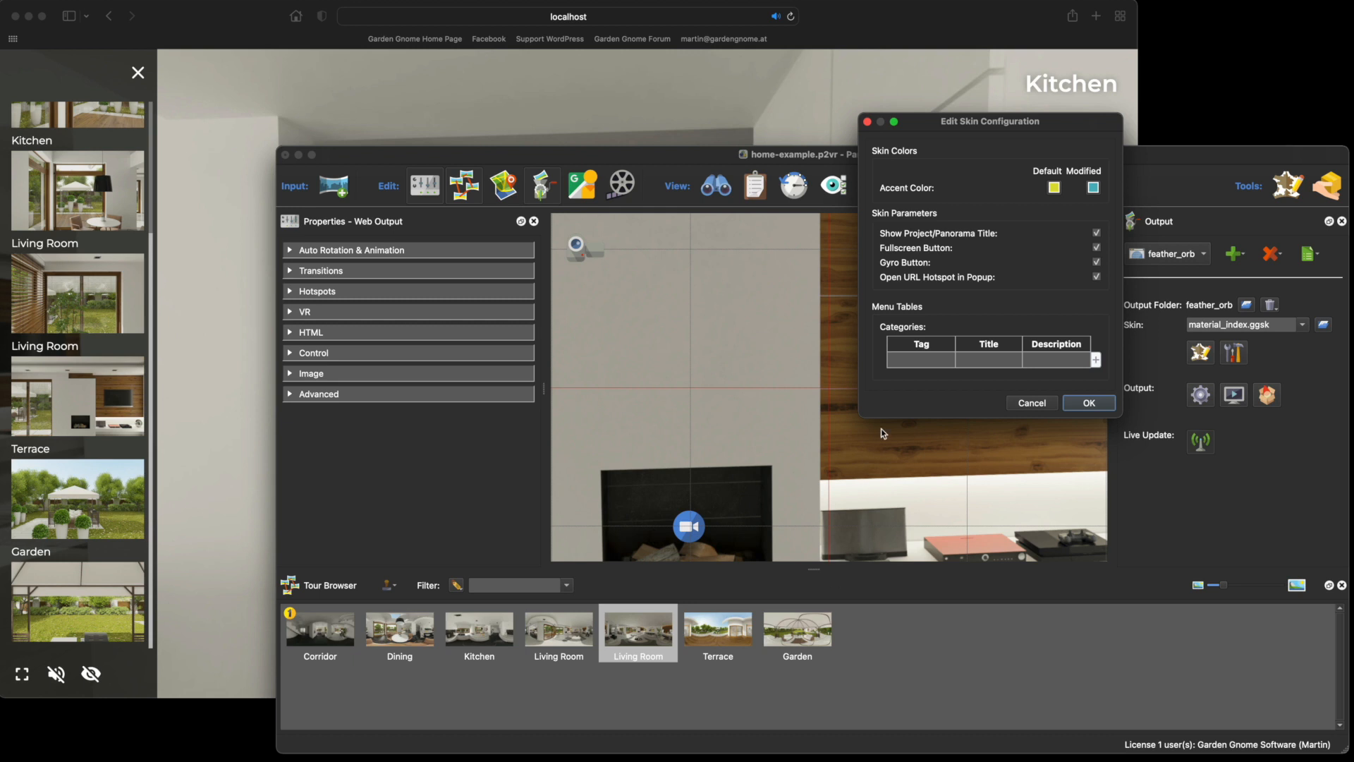
Add two rows to the skin's Categories table with the tags inside and outside.
double_click(921, 361)
left_click(946, 362)
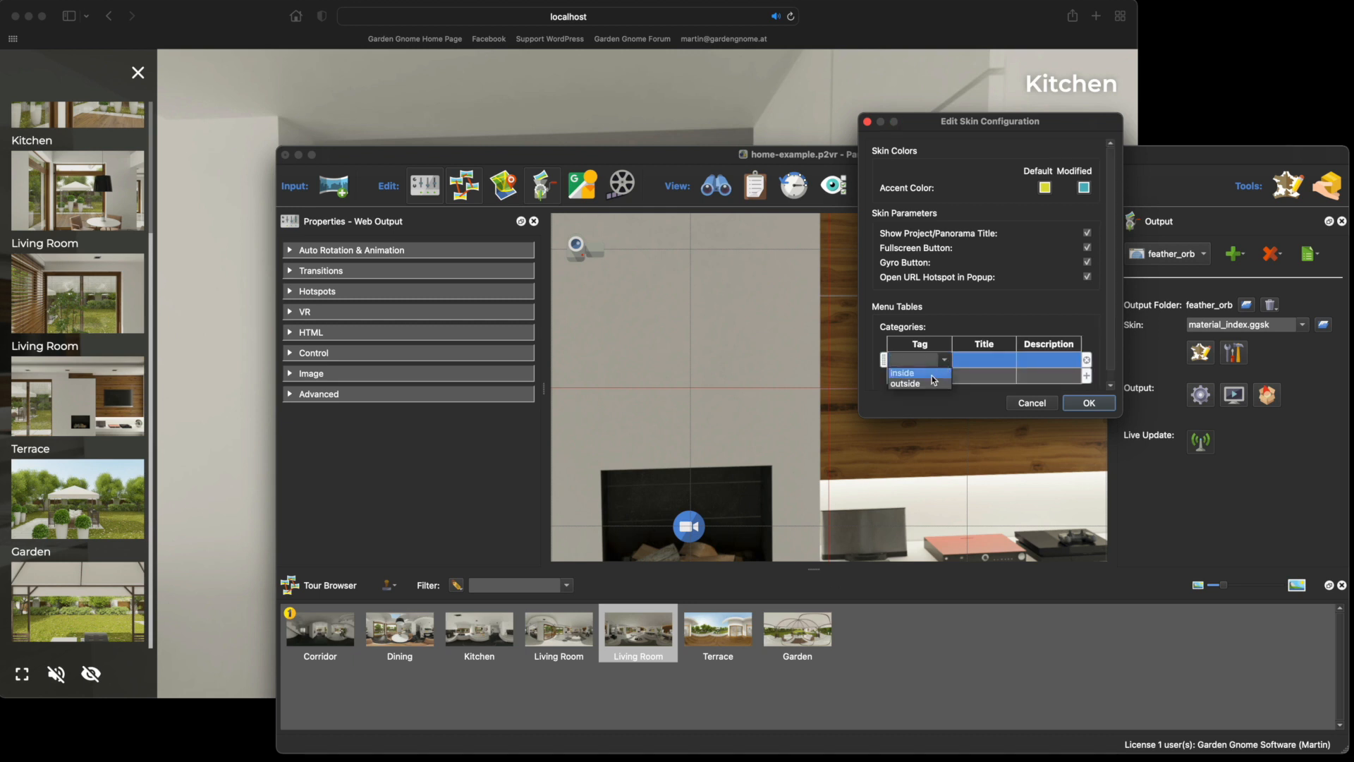
left_click(932, 375)
double_click(941, 380)
left_click(944, 377)
left_click(937, 388)
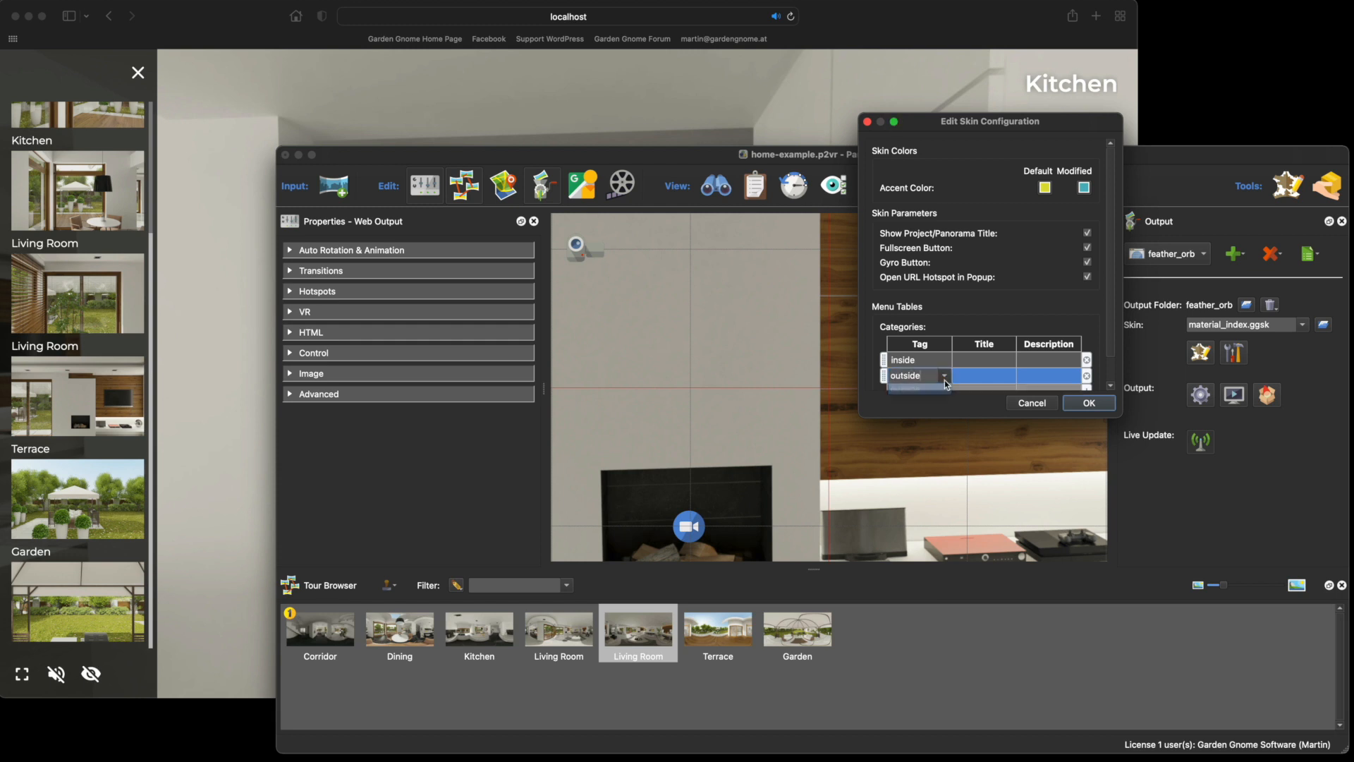
Title the inside category In and the outside category Out, and apply the skin configuration.
left_click(975, 359)
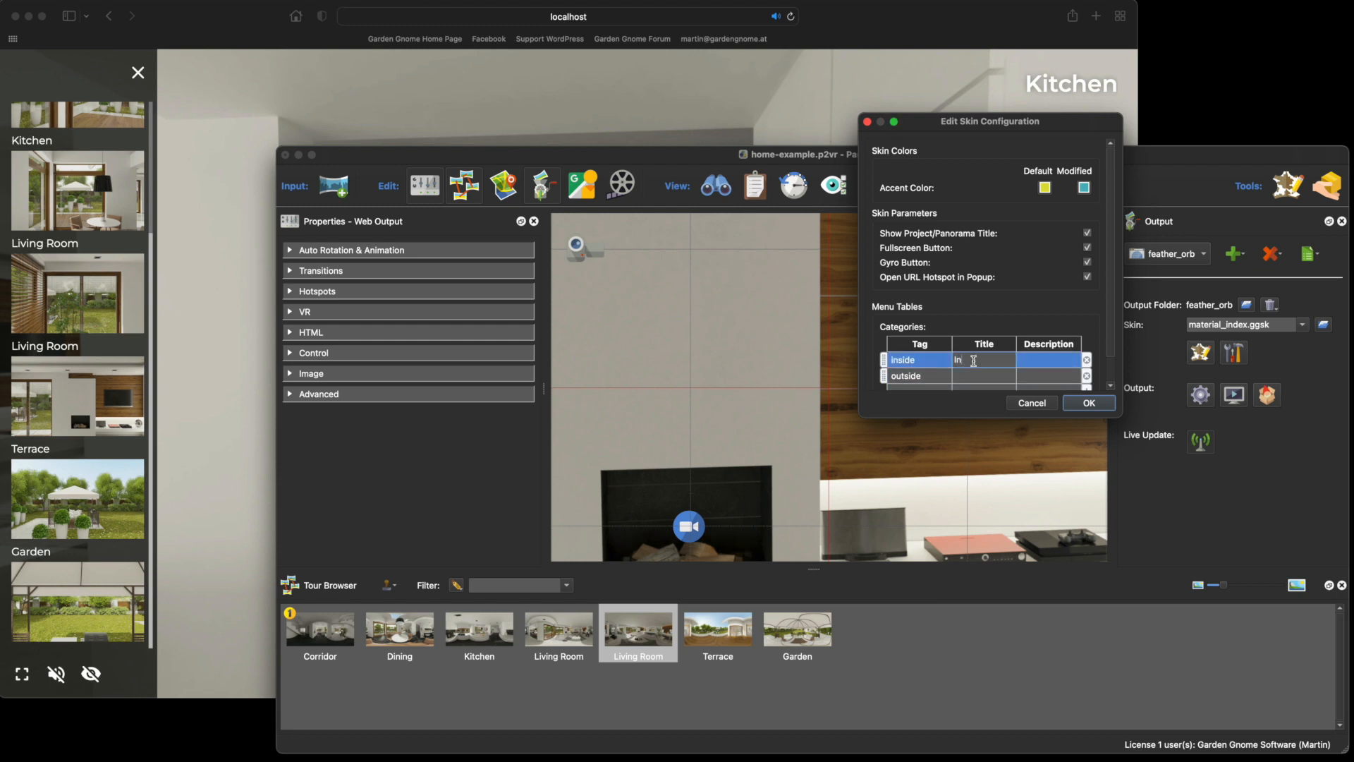
type("In")
left_click(974, 372)
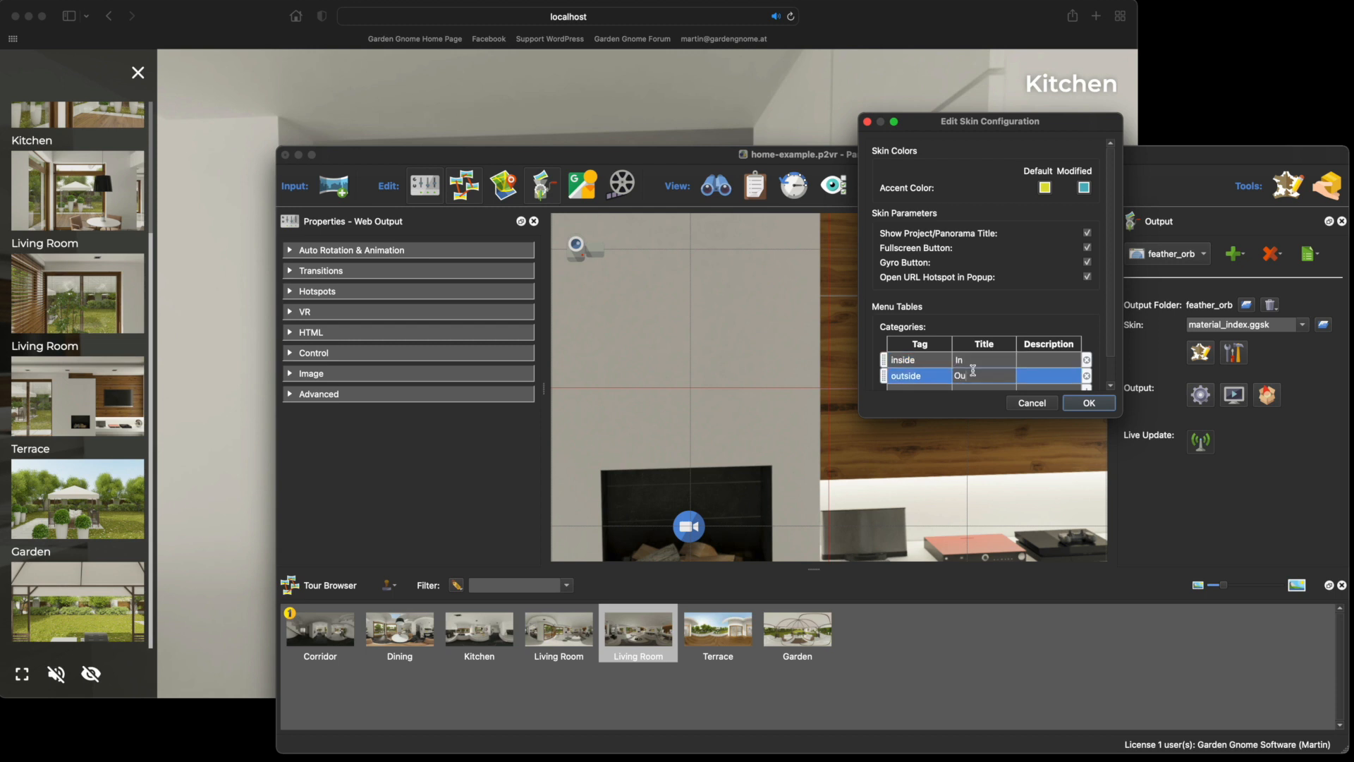
left_click(1090, 404)
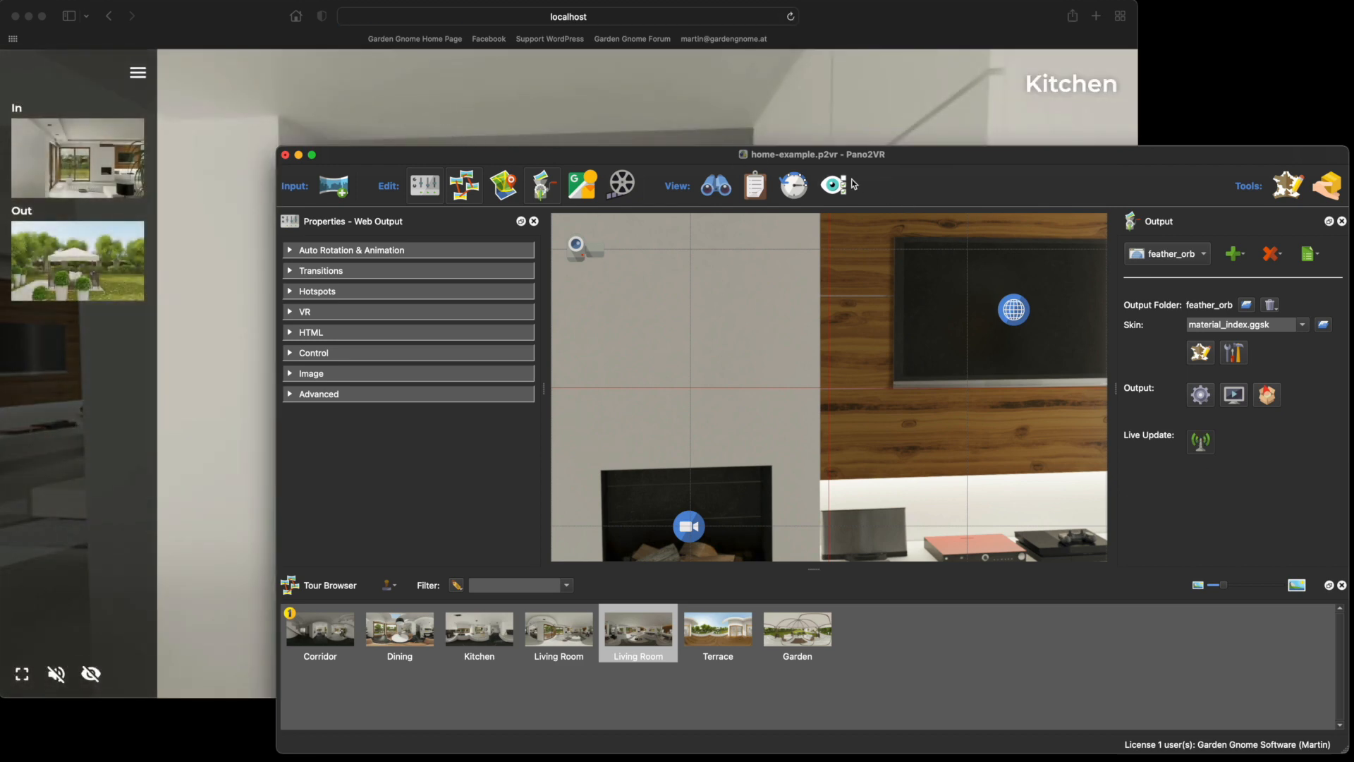
Reload the tour in the browser and open, close and reopen its menu to check the category thumbnails.
left_click(791, 17)
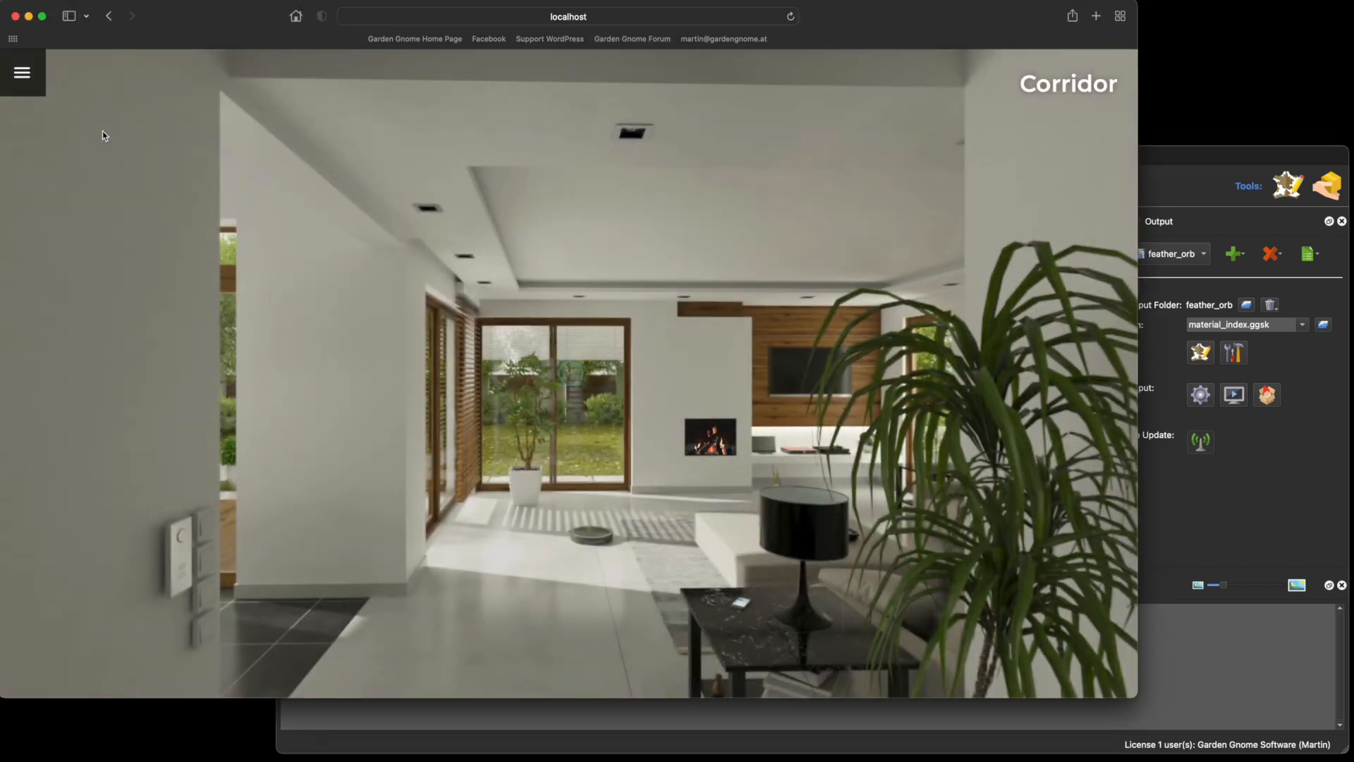
left_click(24, 72)
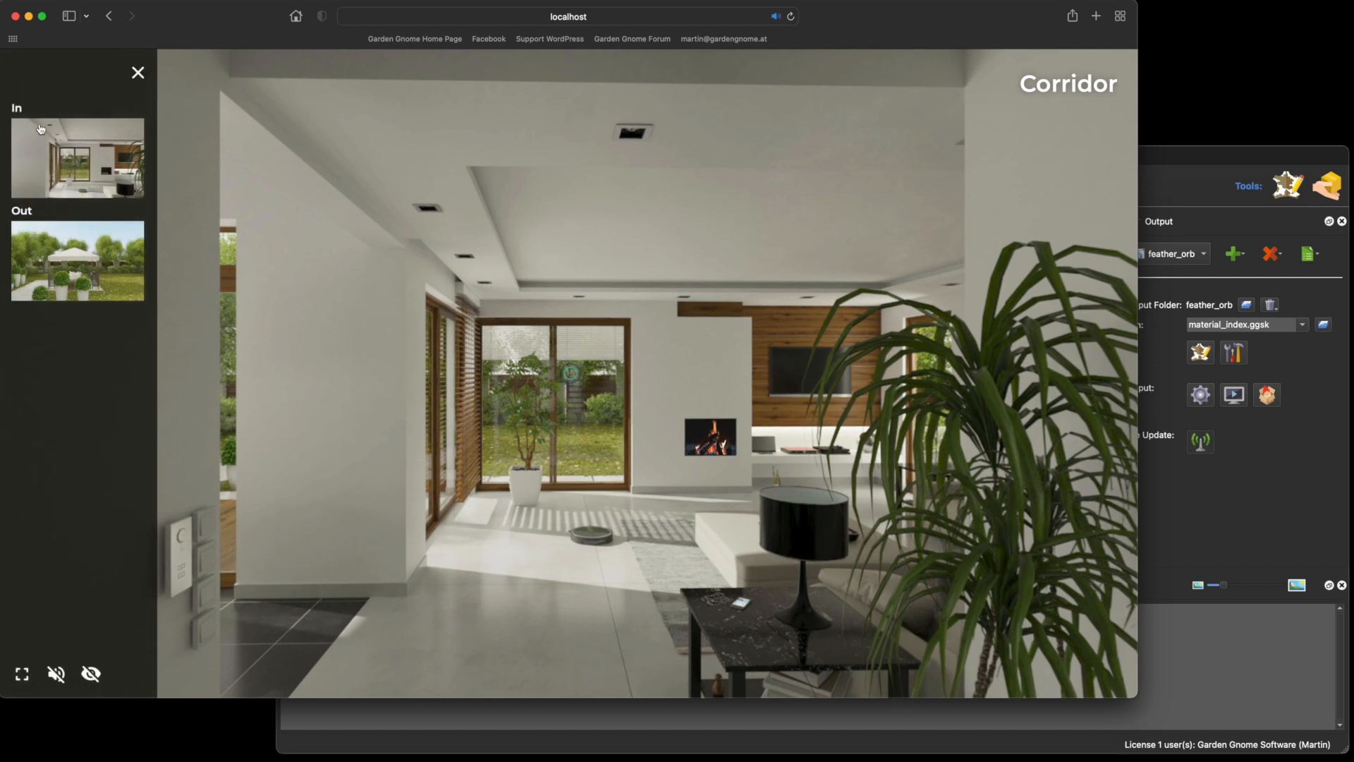
left_click(138, 76)
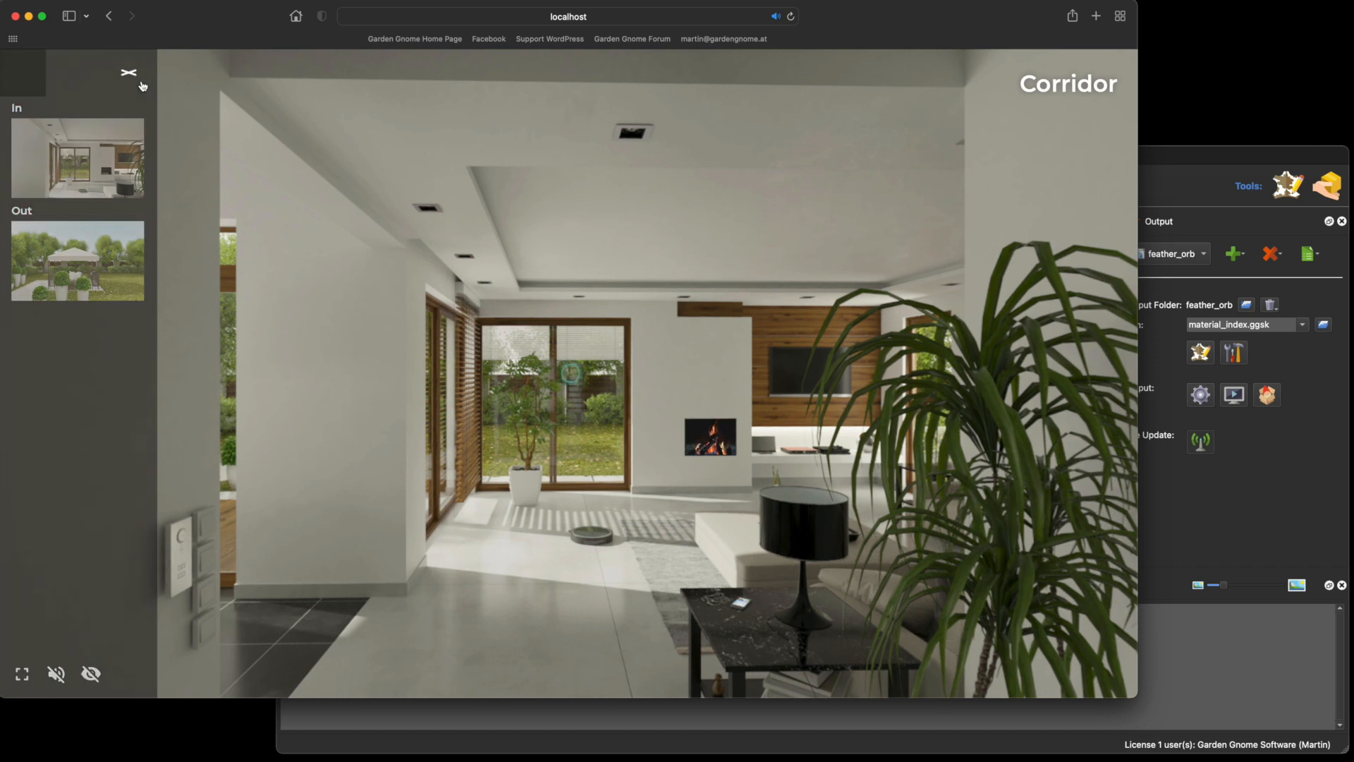
left_click(23, 75)
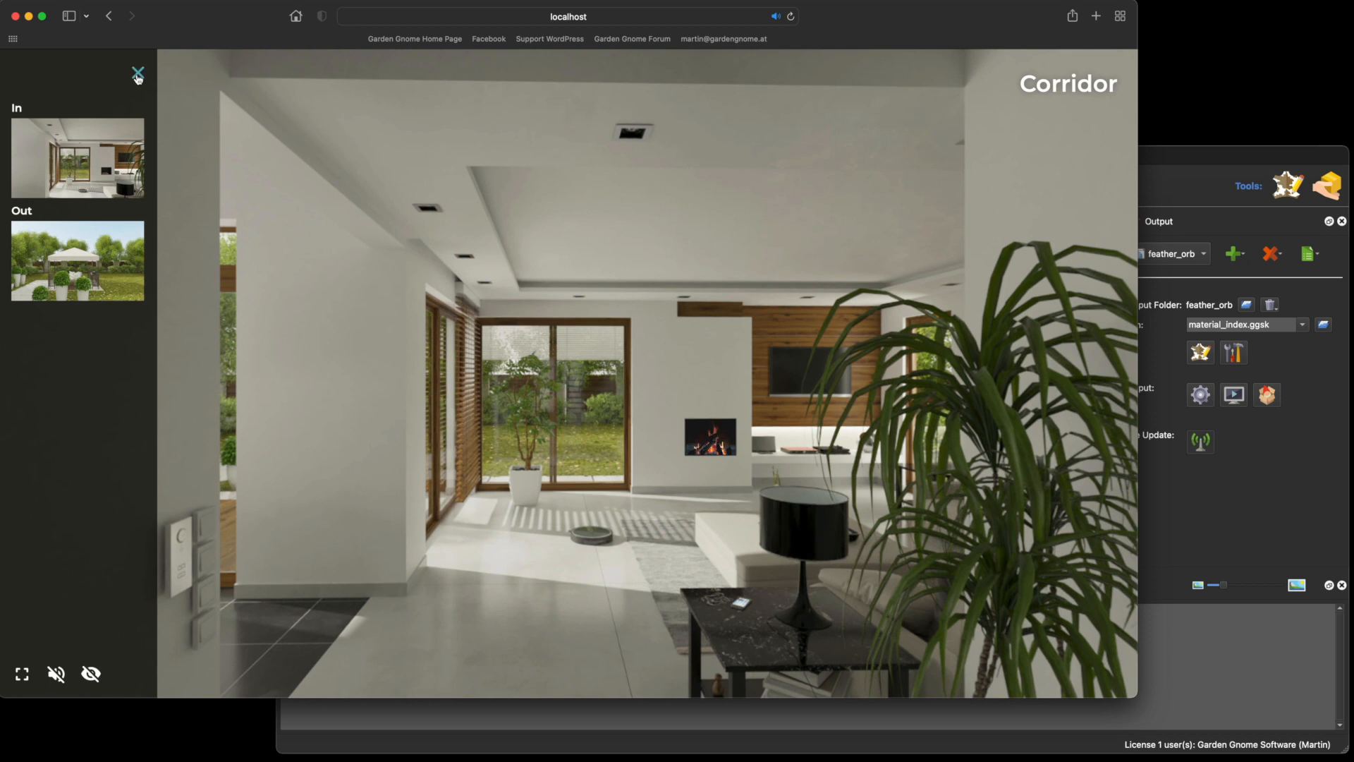
Look through the In and Out categories of the browser tour's menu, and close the menu.
left_click(138, 73)
left_click(19, 76)
left_click(53, 175)
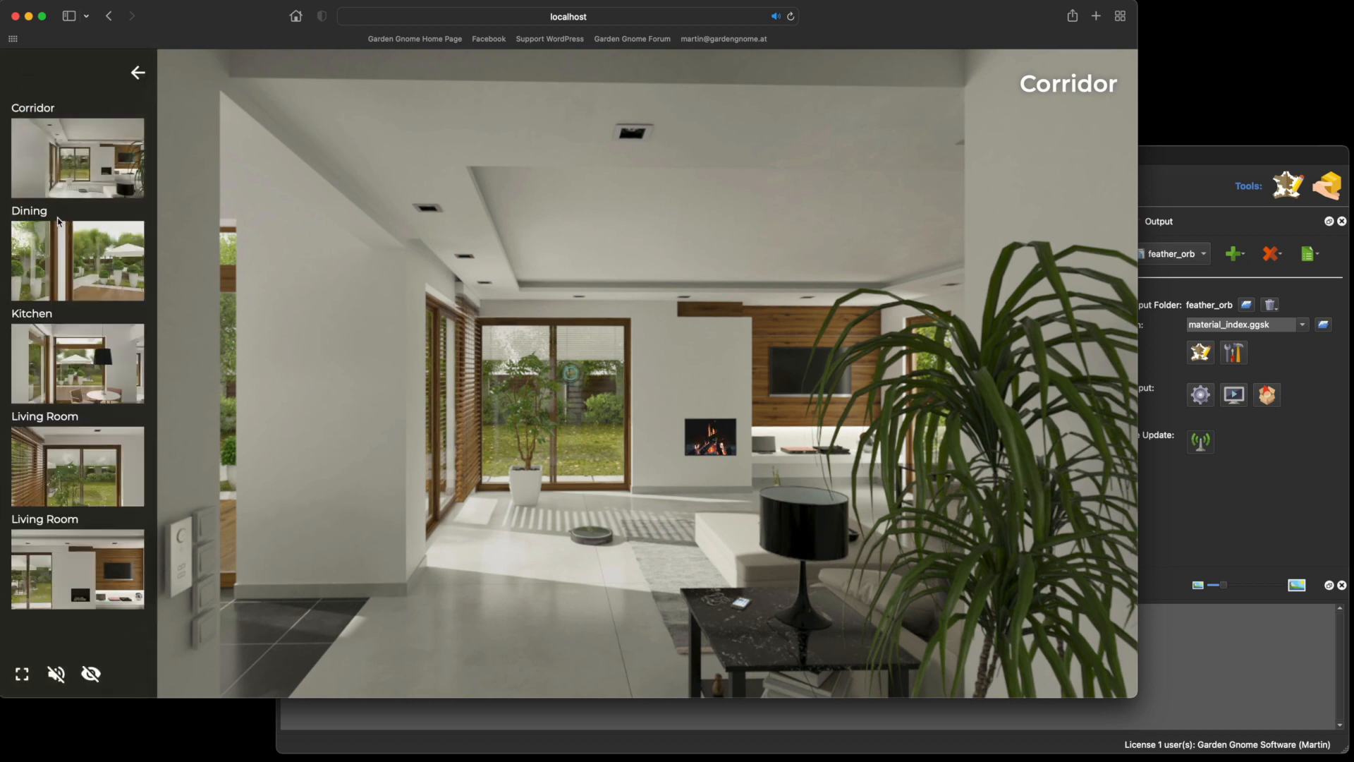
left_click(137, 73)
left_click(86, 246)
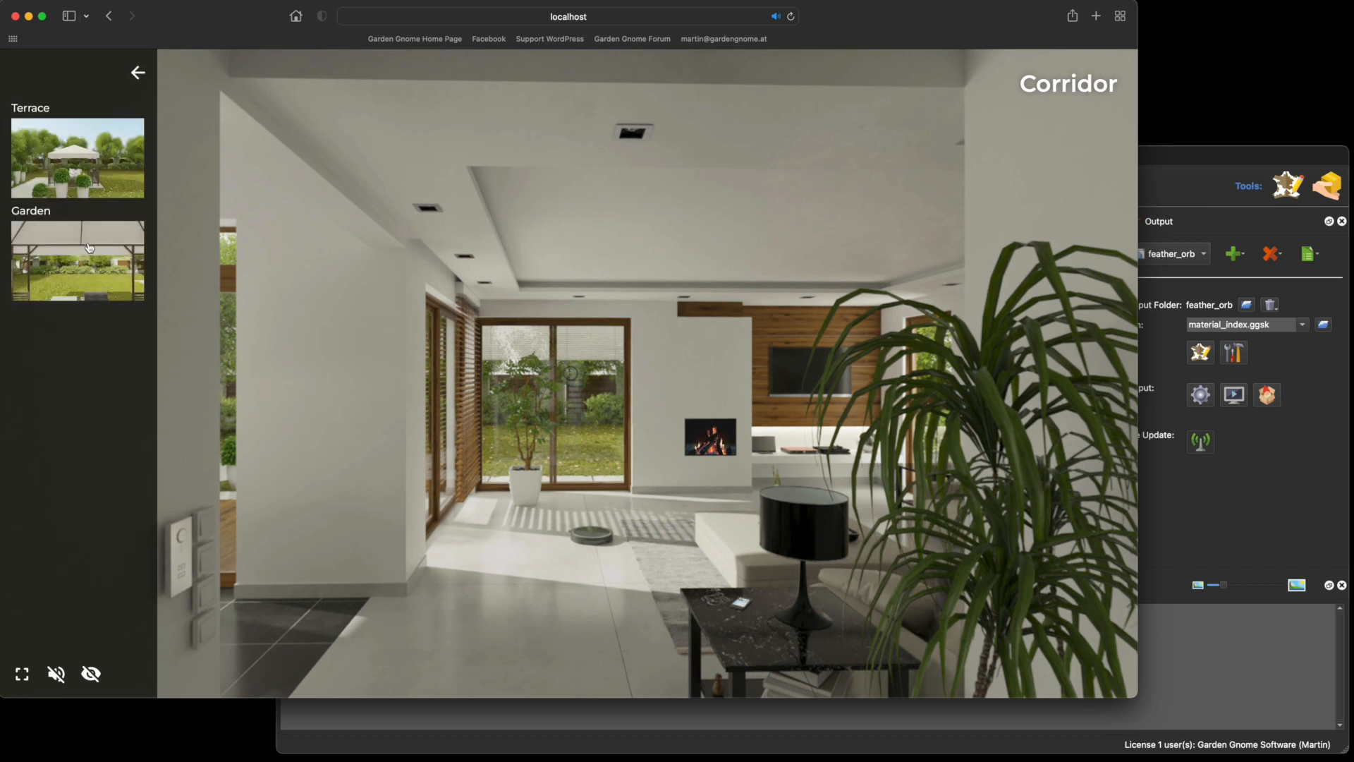
left_click(136, 76)
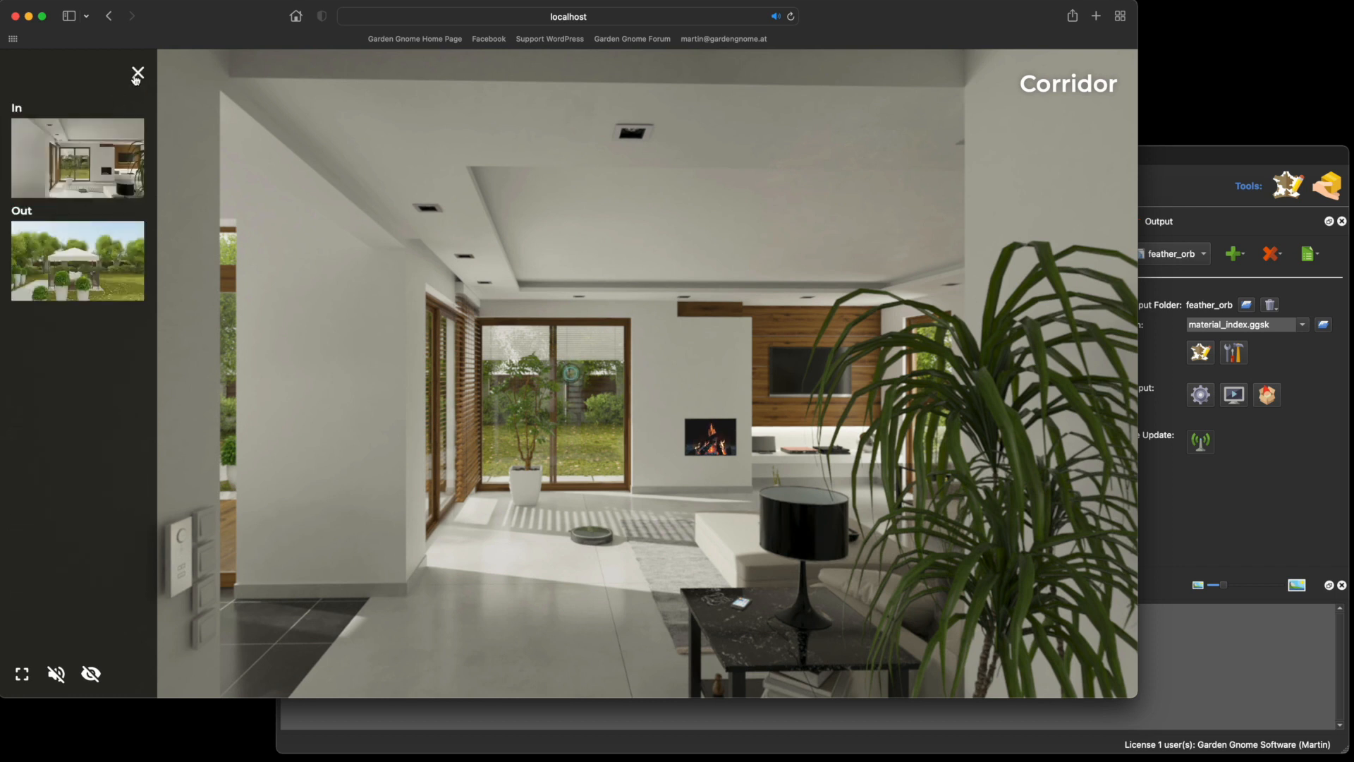
left_click(137, 75)
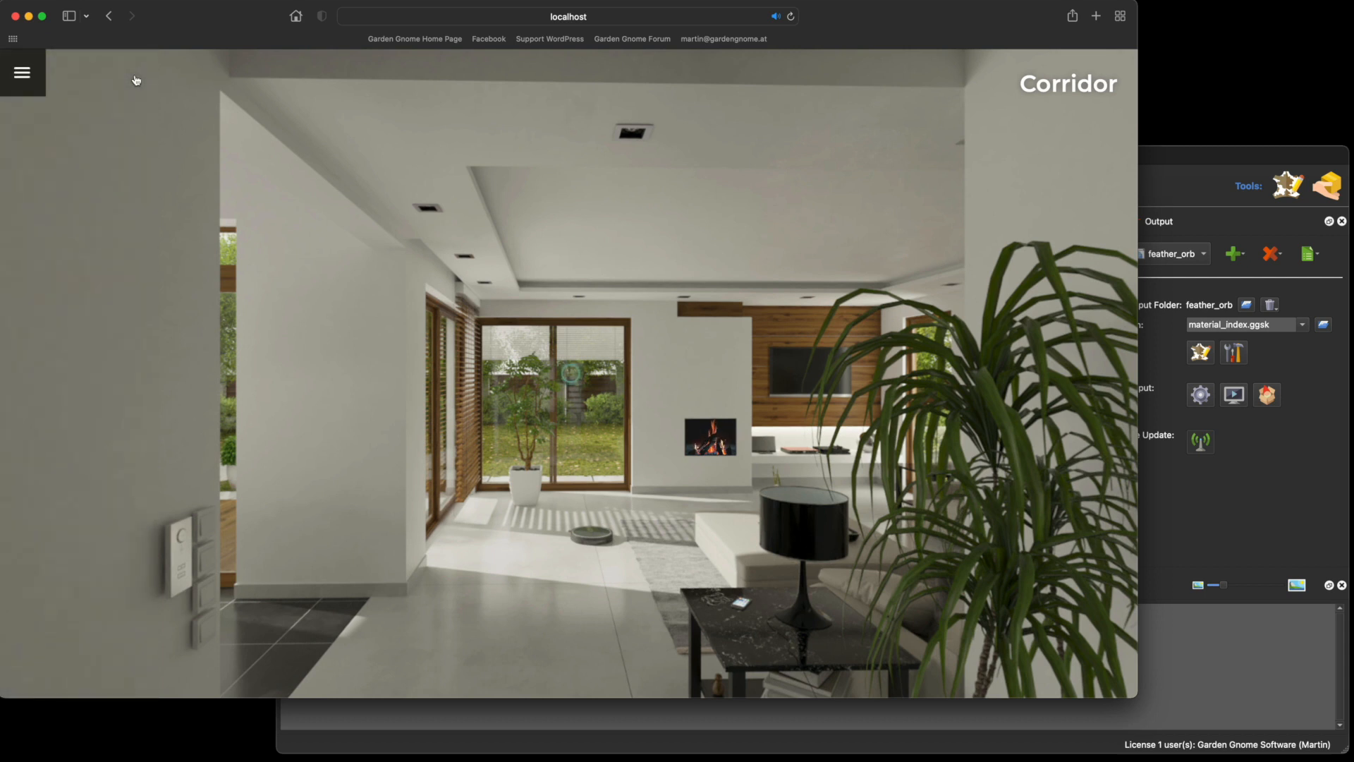
Remove the inside and outside rows from the material_index skin's Categories table in Pano2VR and apply the configuration.
left_click(1326, 378)
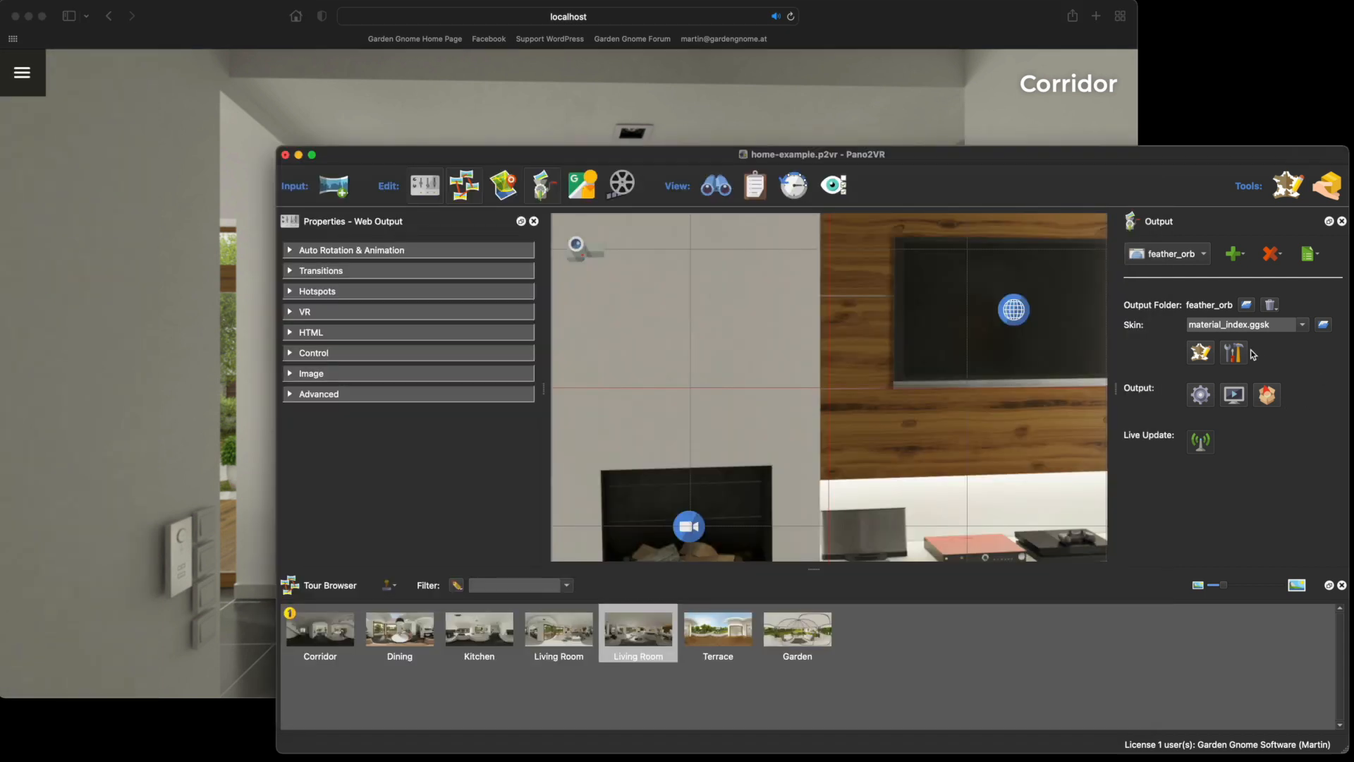
left_click(1245, 353)
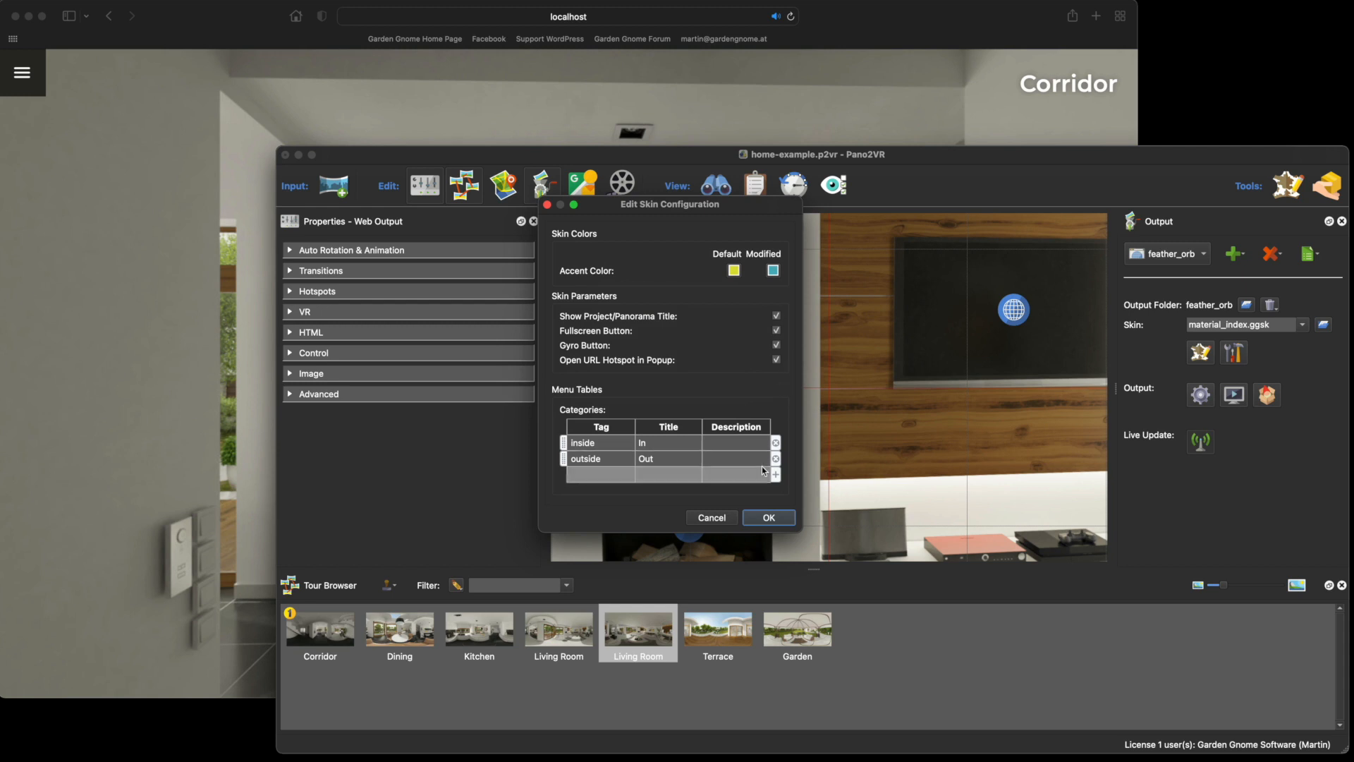
left_click(776, 459)
left_click(787, 519)
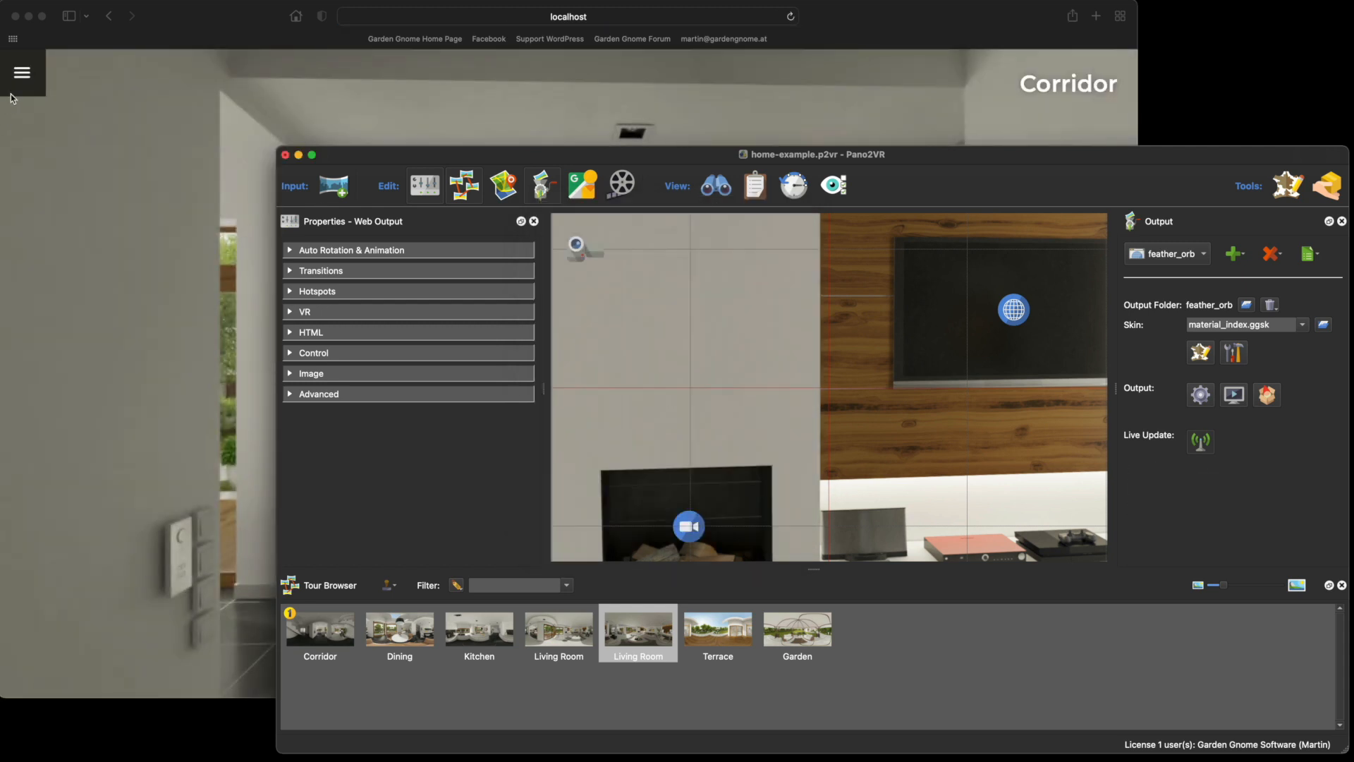
Reload the tour in the browser, look through the menu's panorama thumbnails, and close the browser window.
left_click(22, 73)
left_click(22, 73)
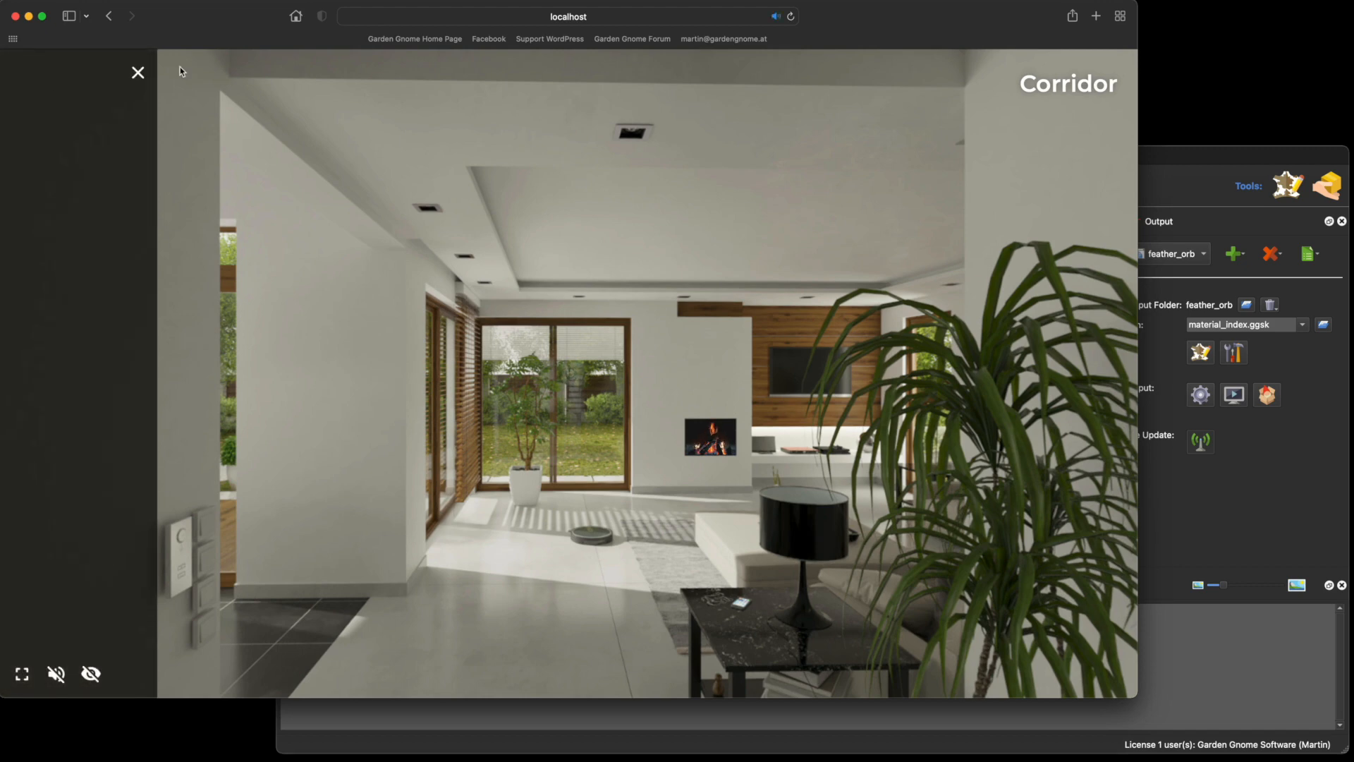
left_click(792, 16)
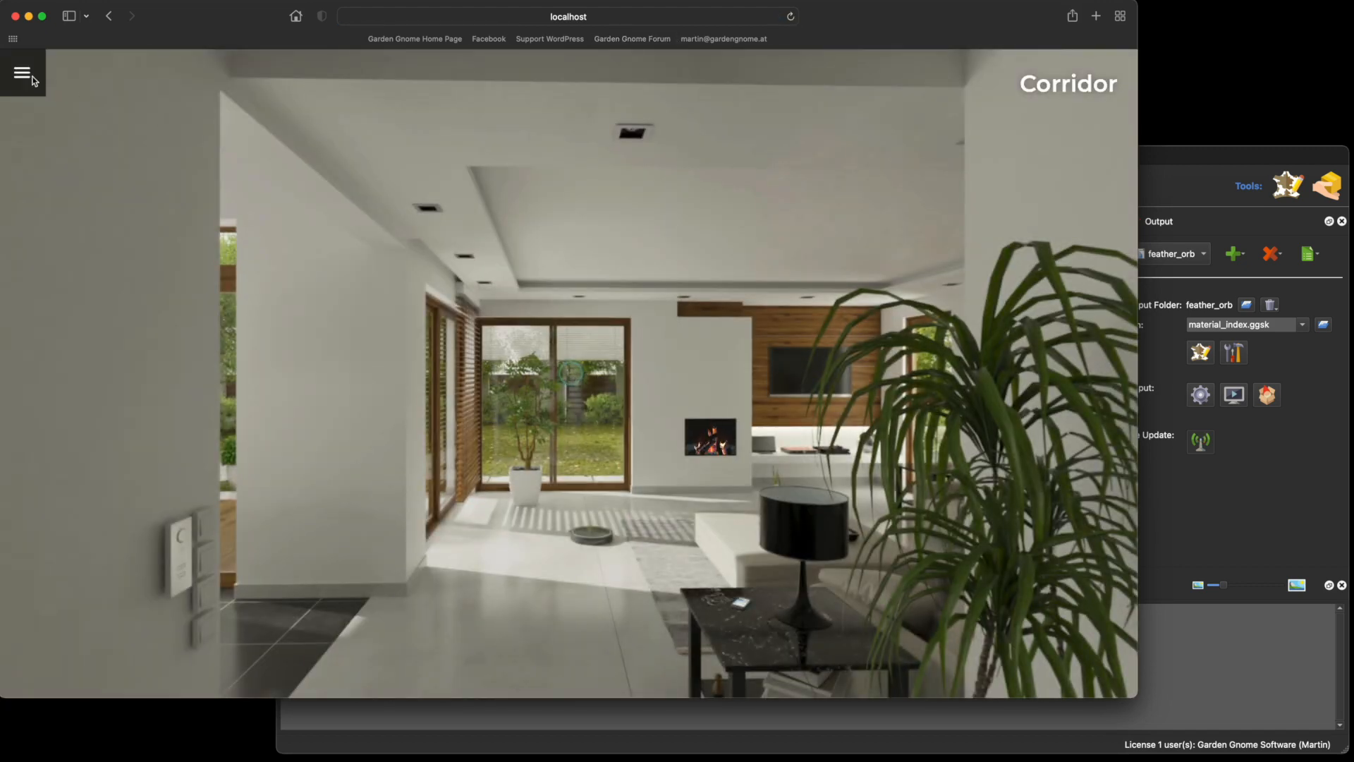
left_click(33, 80)
scroll(78, 394, "down", 3)
scroll(78, 393, "up", 2)
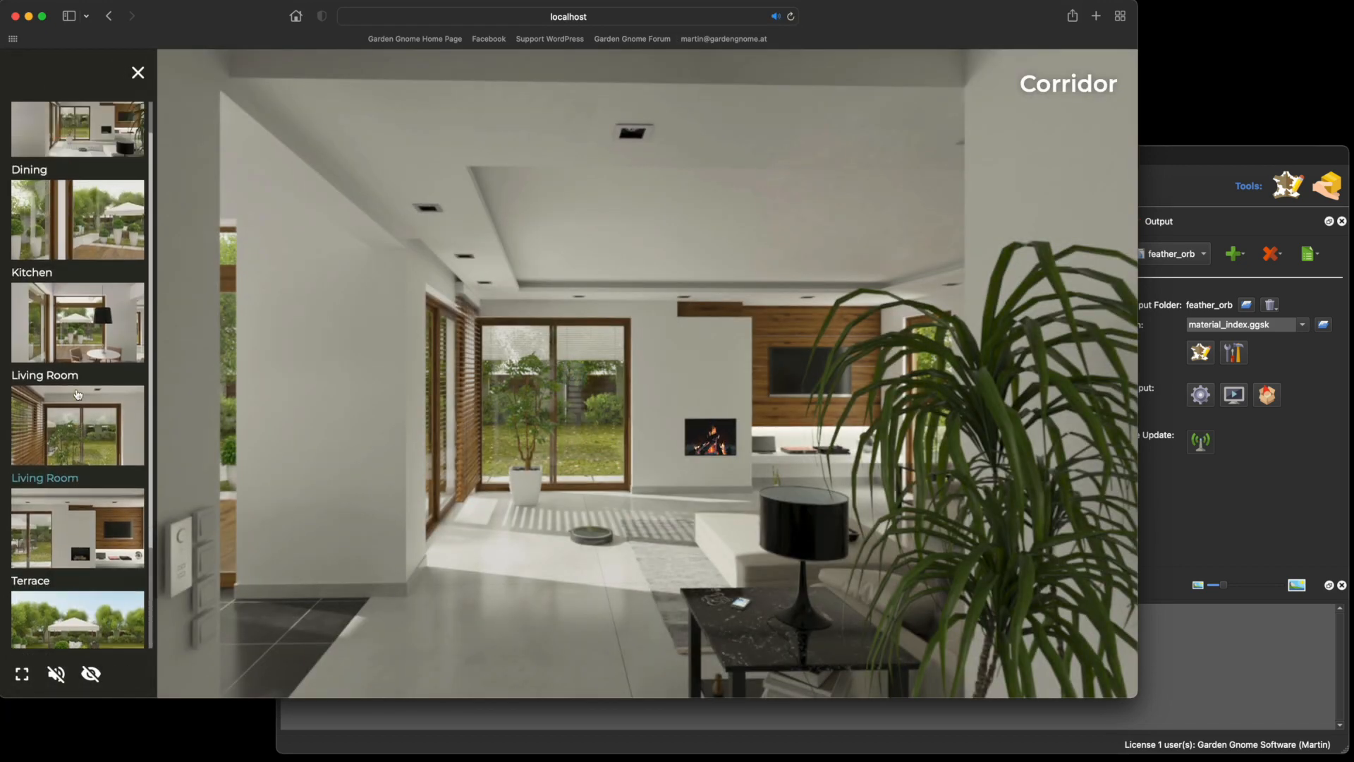
scroll(78, 394, "up", 2)
left_click(14, 16)
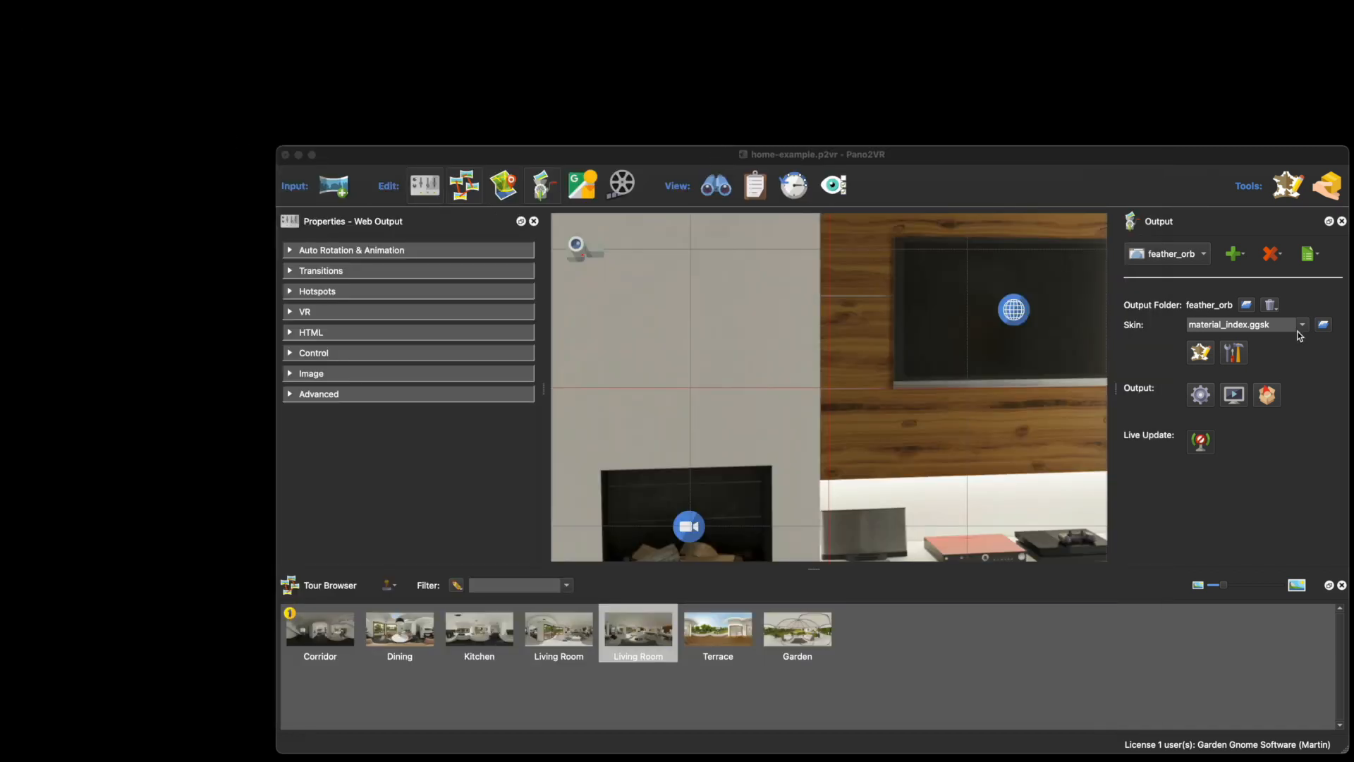
Switch the output skin to venis.ggsk and try a node hotspot in the browser tour.
left_click(1300, 329)
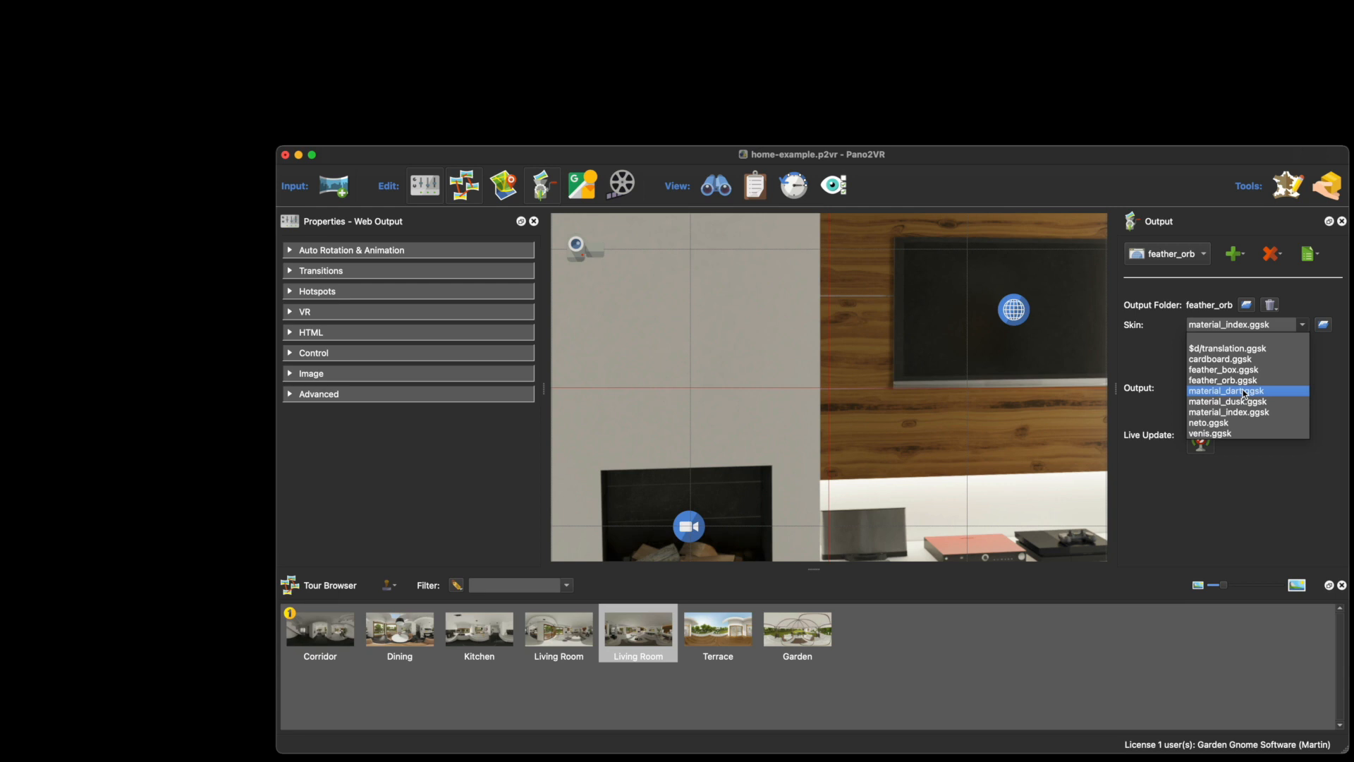
left_click(1219, 433)
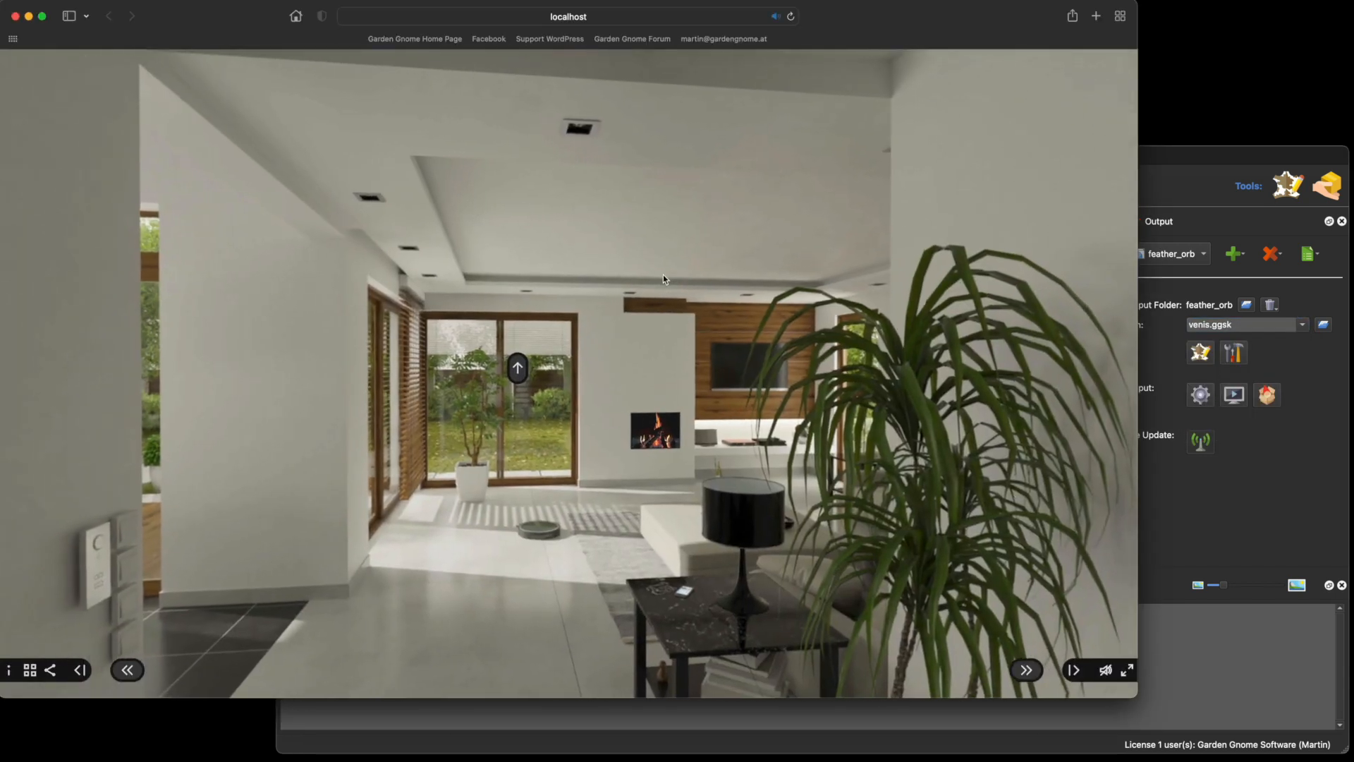
left_click(518, 368)
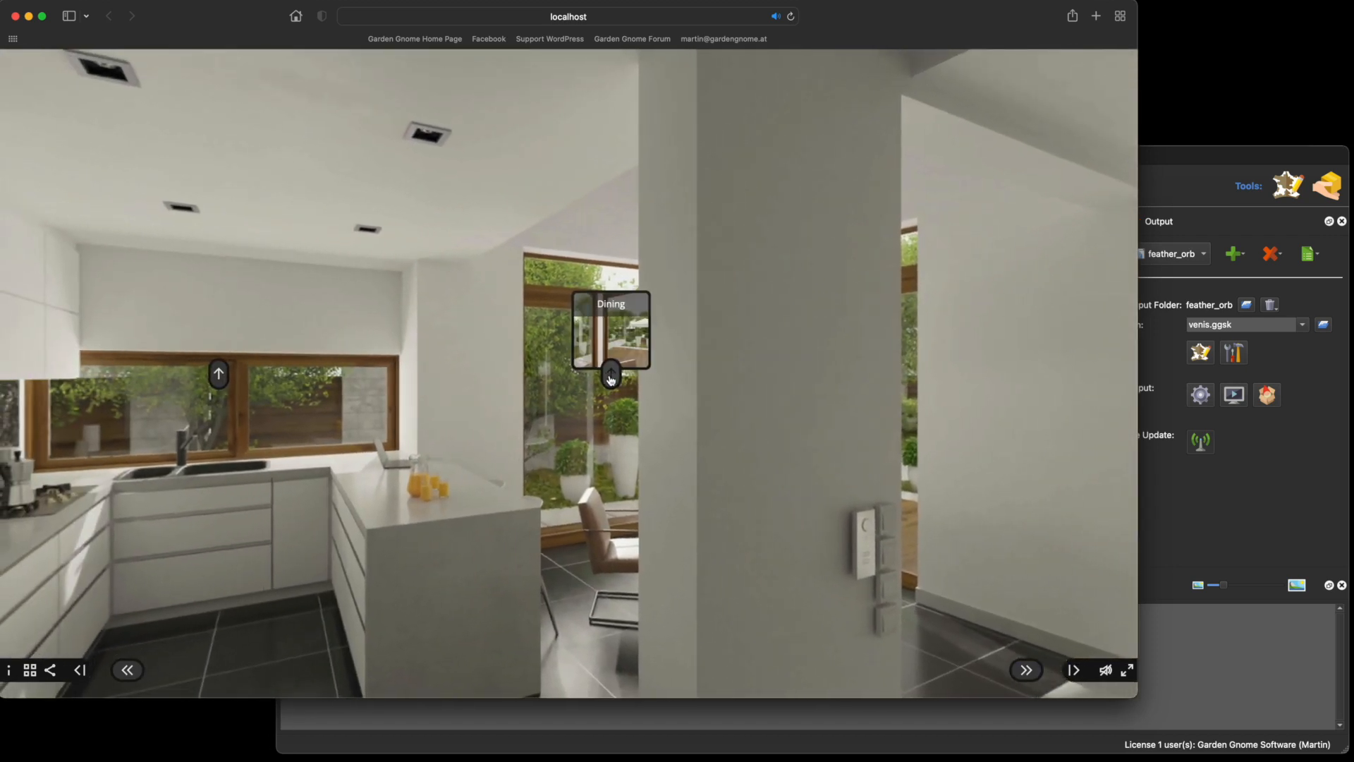
Review the venis skin's parameters in its configuration and close it without changes.
left_click(1221, 369)
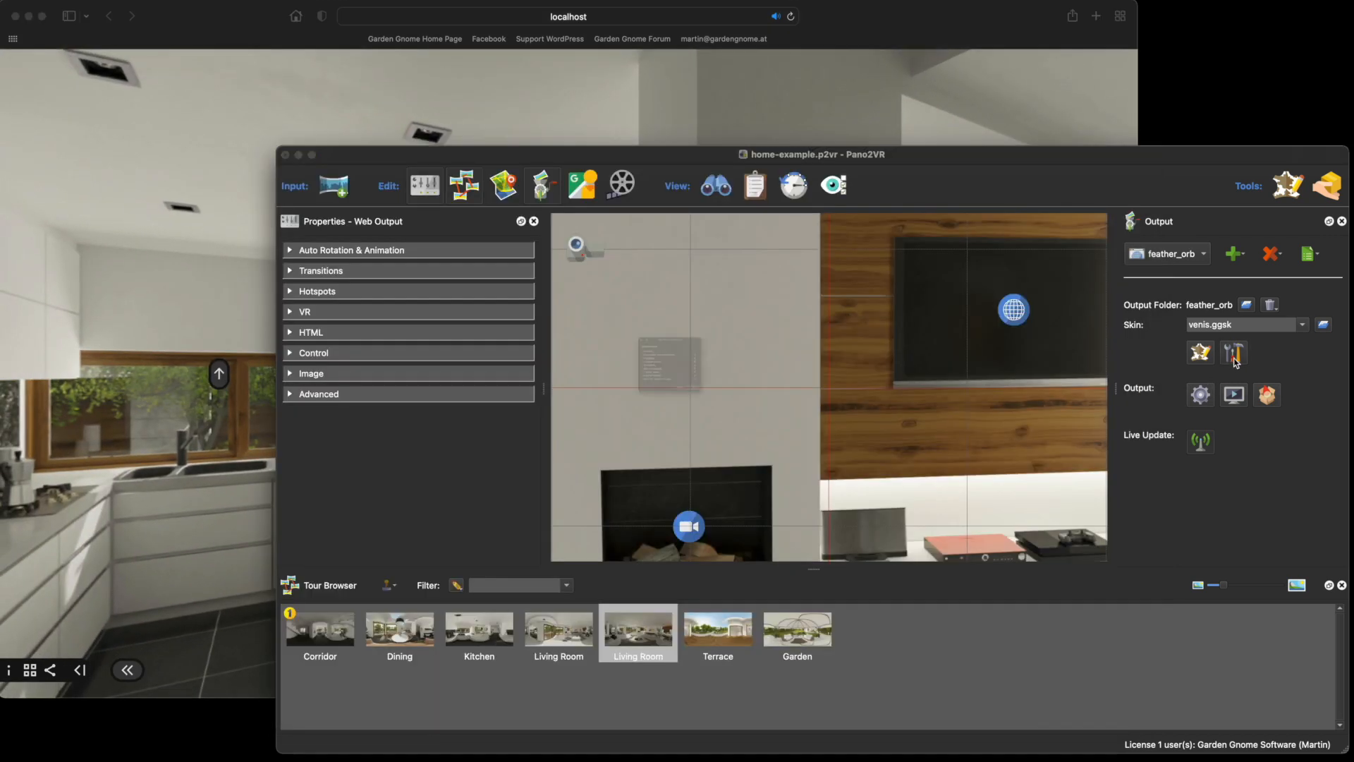
left_click(1234, 356)
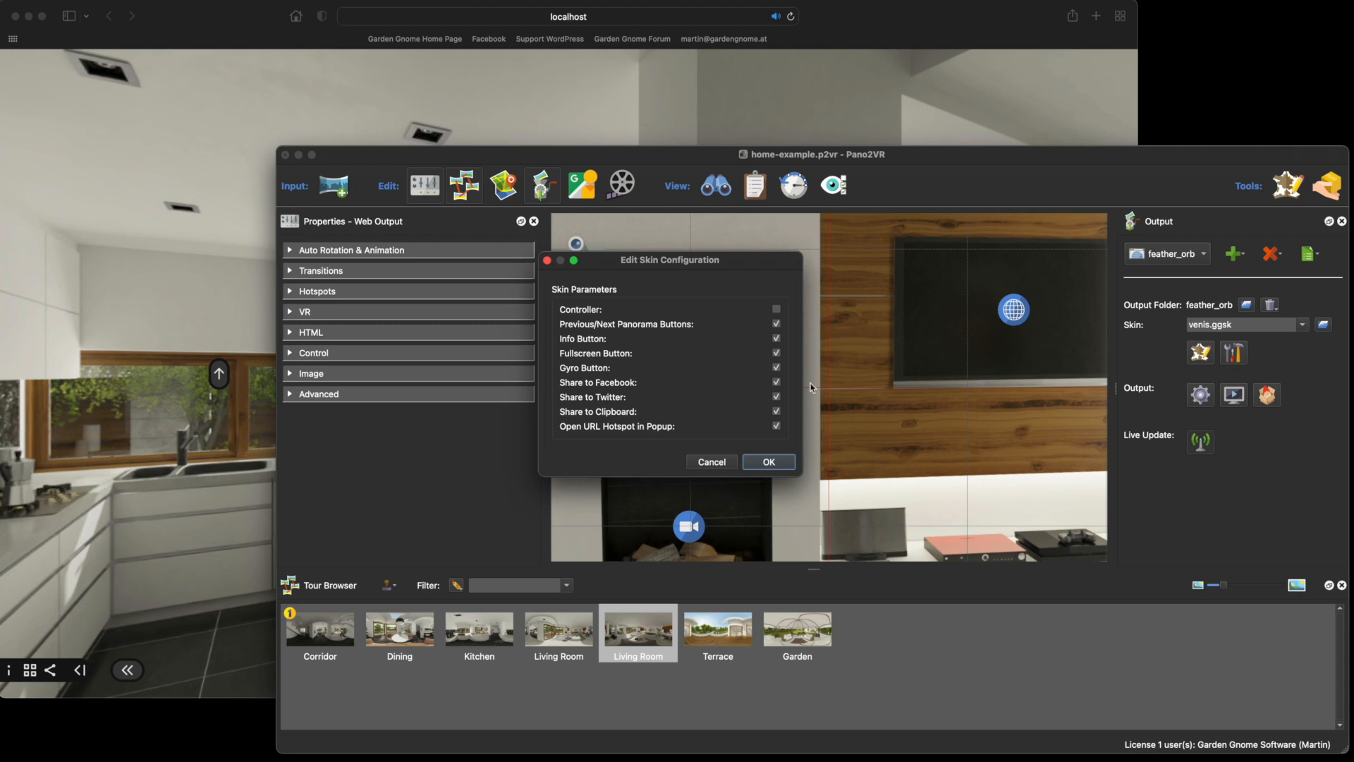
left_click(711, 462)
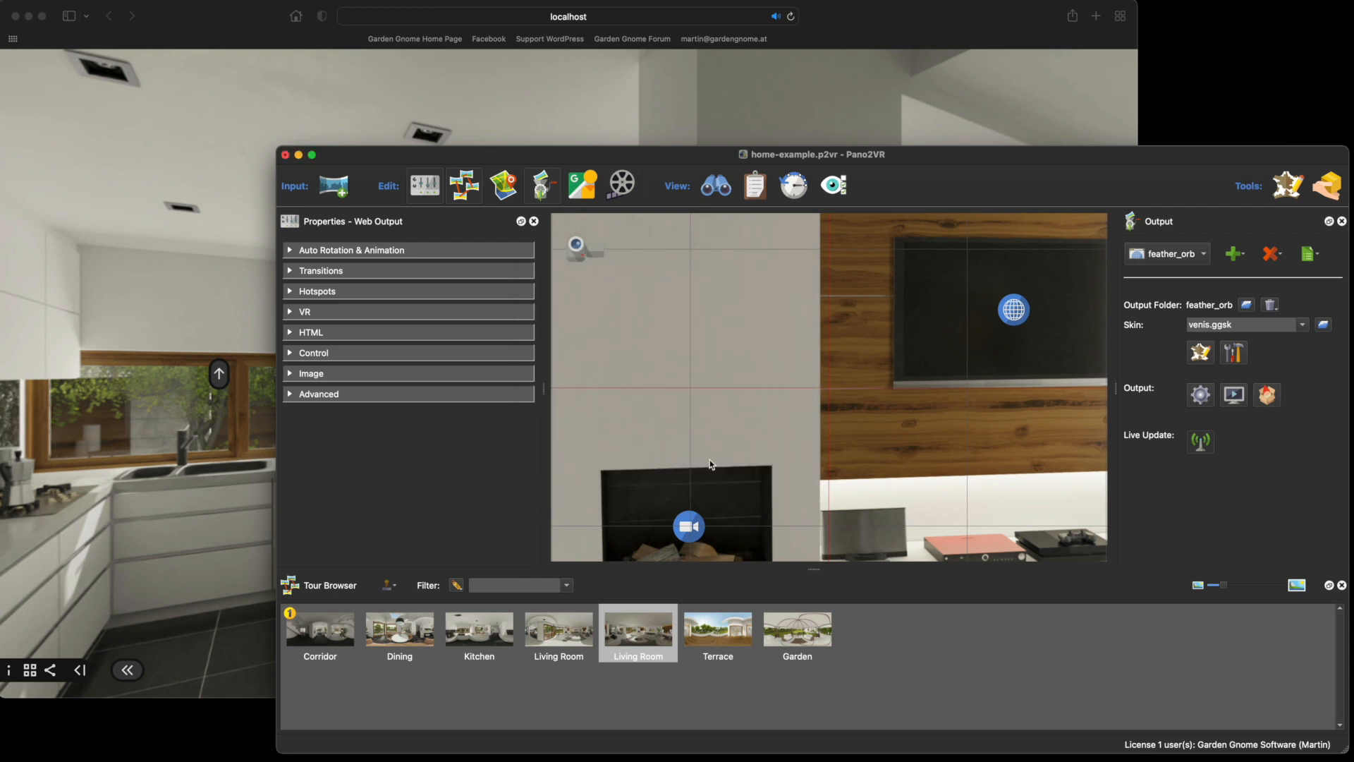
Examine the venis tour's thumbnail menu in the browser, enlarging it, shrinking it back and closing it.
left_click(159, 325)
left_click(29, 671)
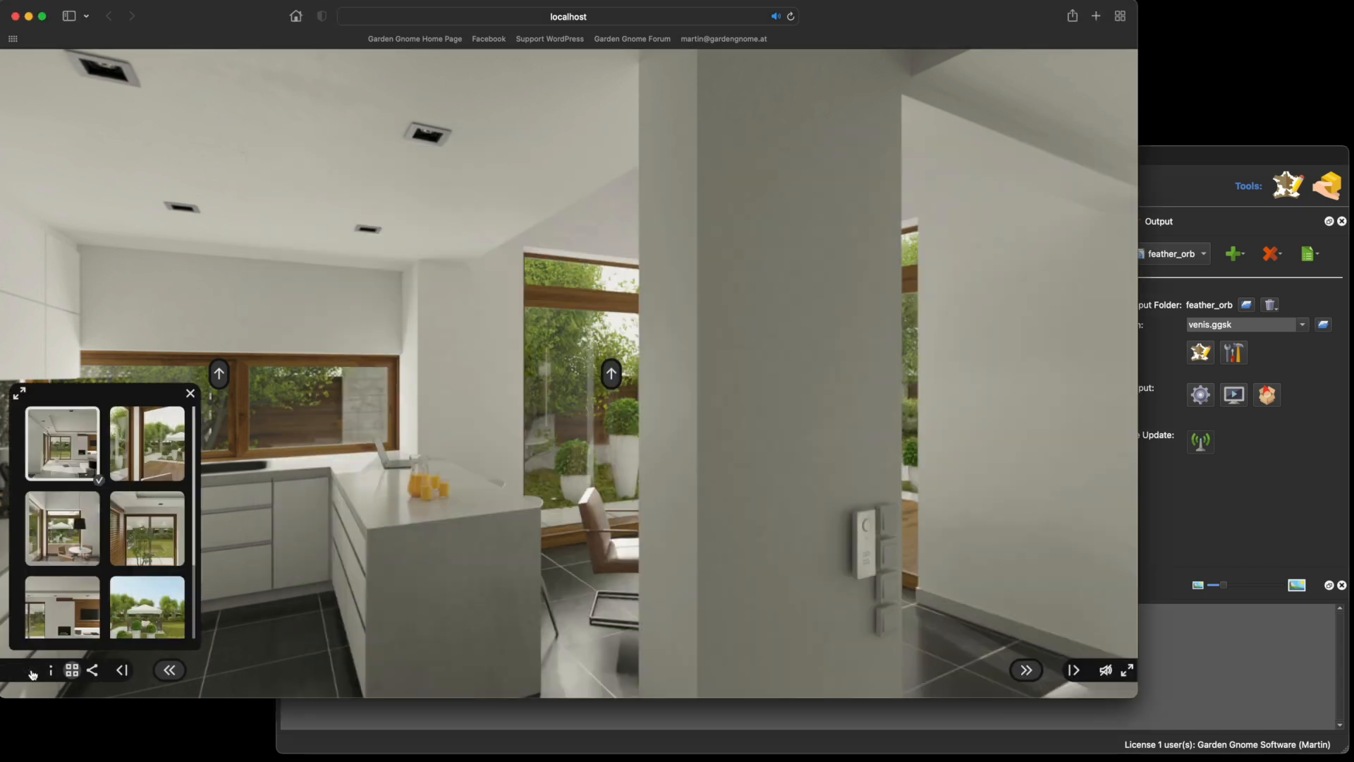
scroll(91, 533, "down", 3)
scroll(91, 533, "up", 3)
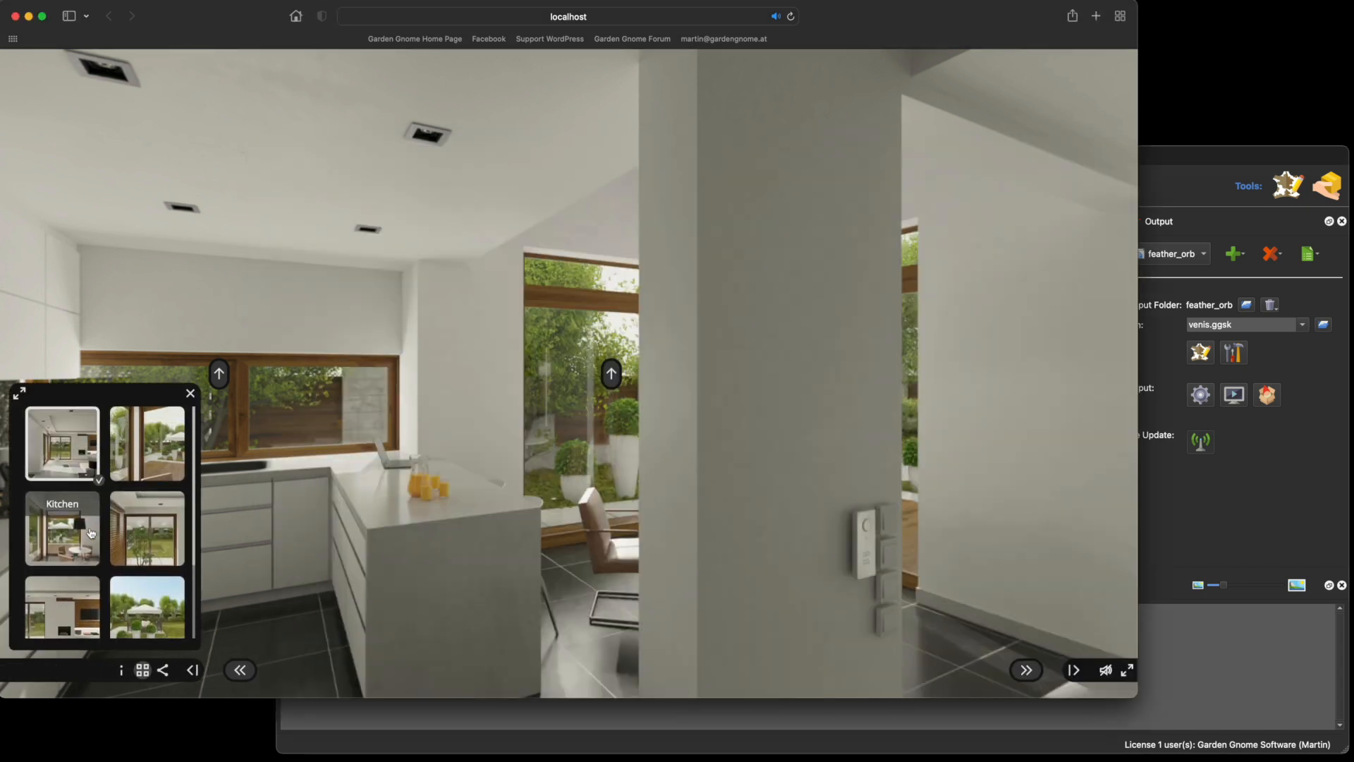
left_click(20, 395)
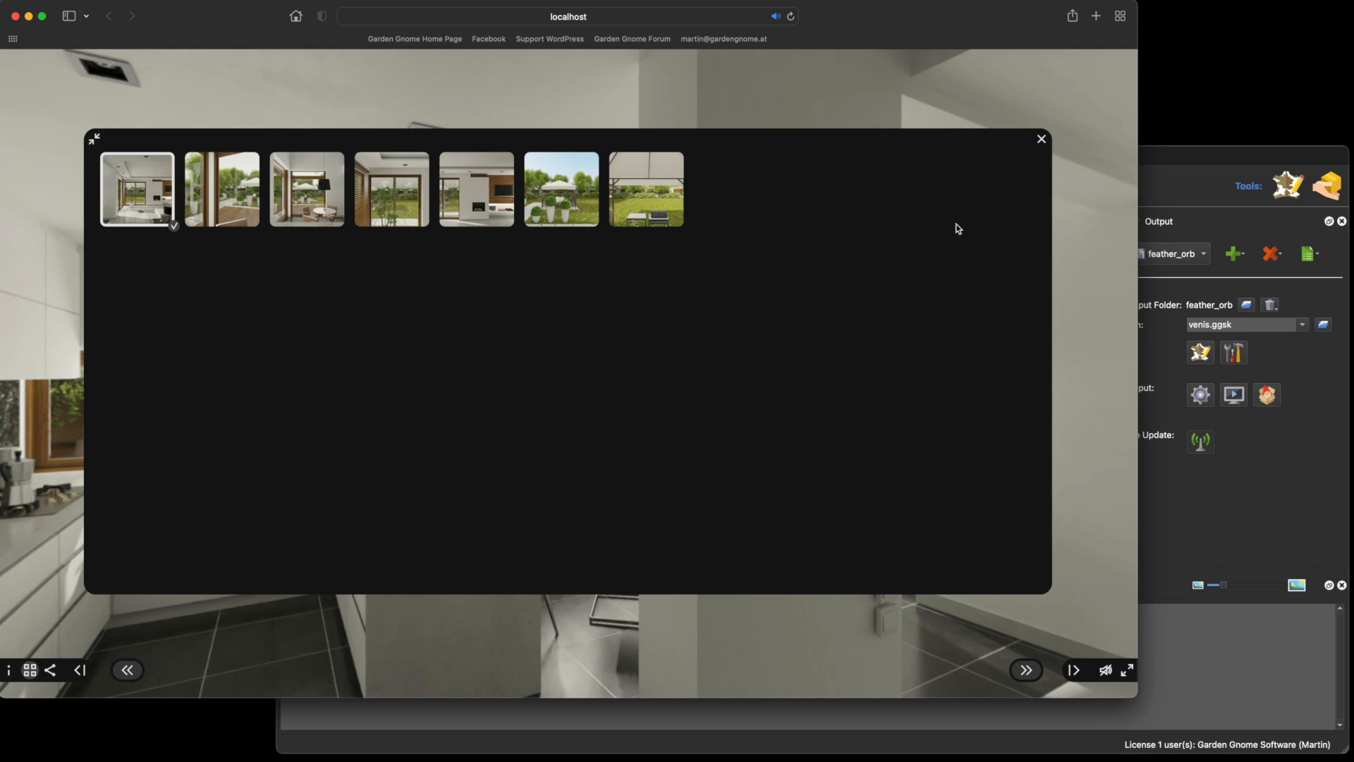
left_click(95, 141)
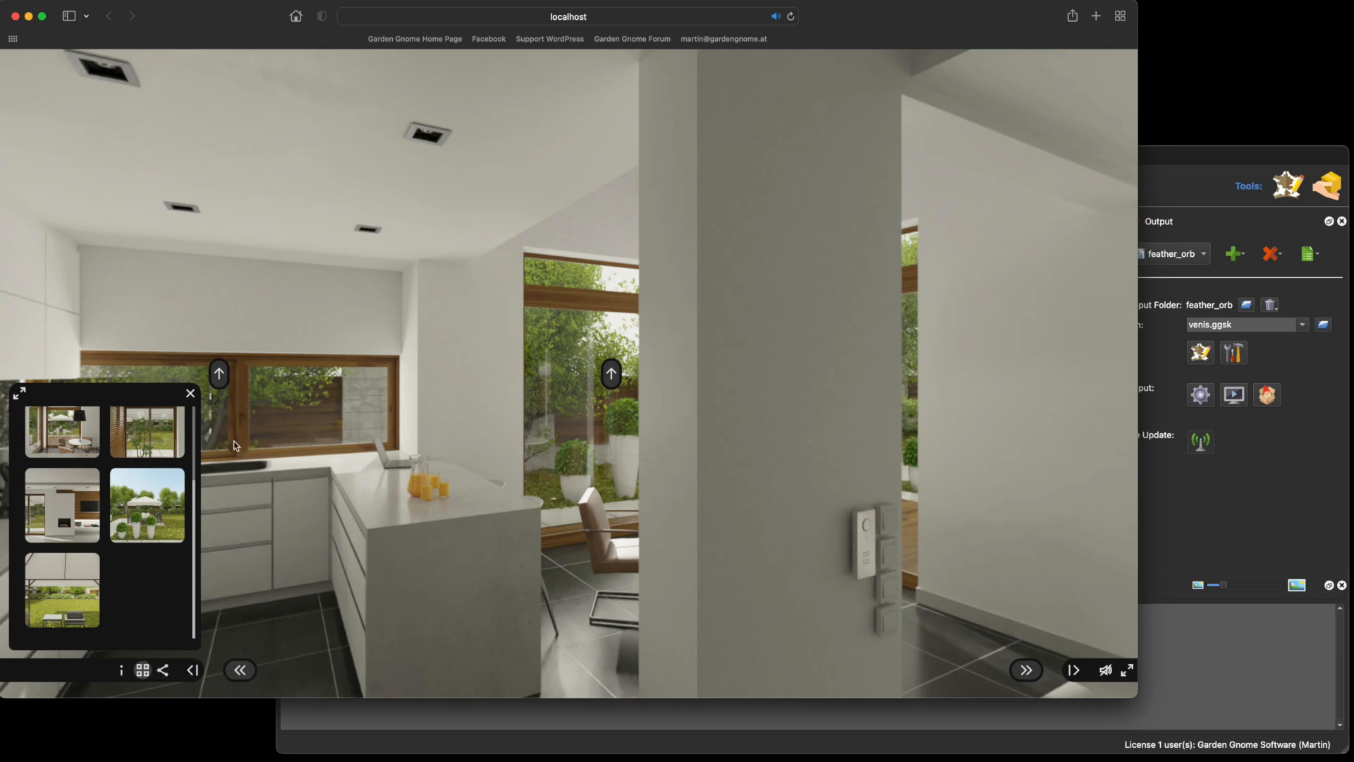
left_click(139, 672)
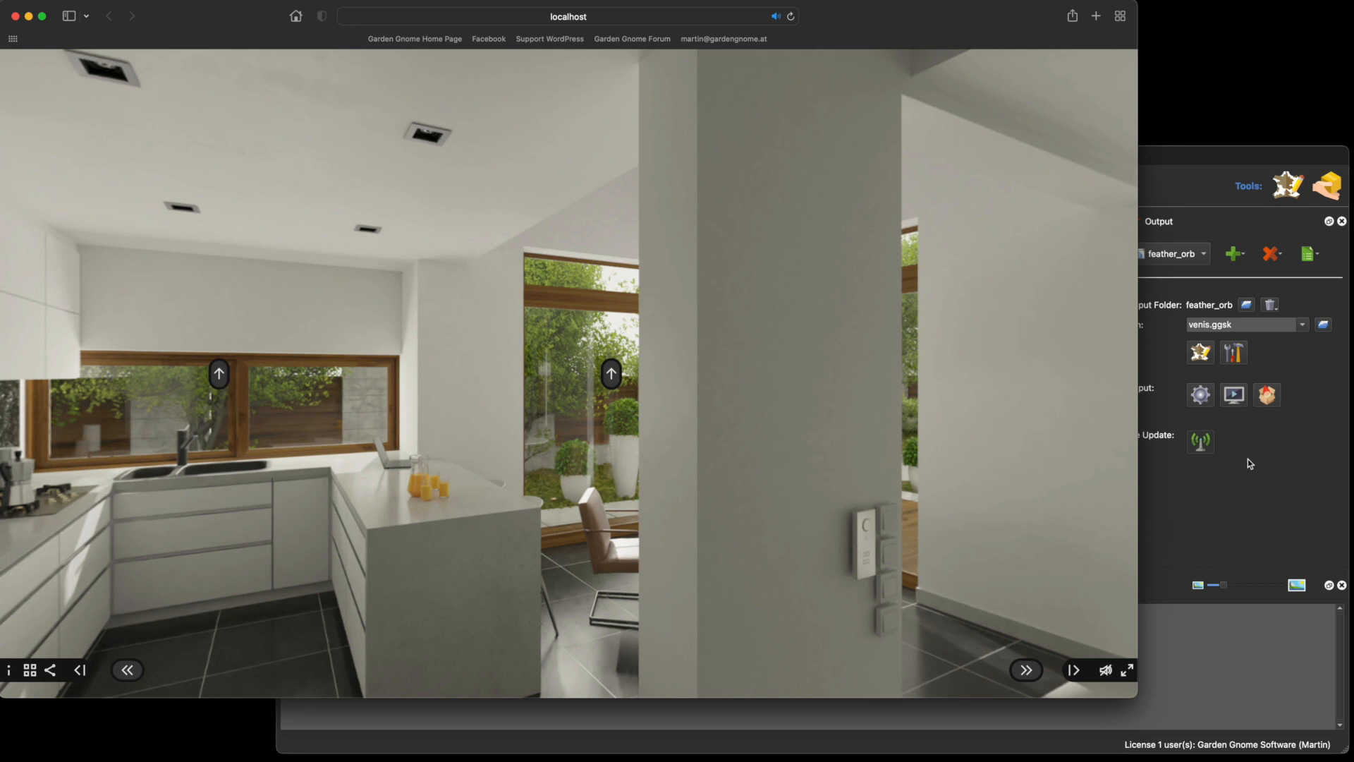
Enable the Controller parameter in the venis skin's configuration.
left_click(1239, 357)
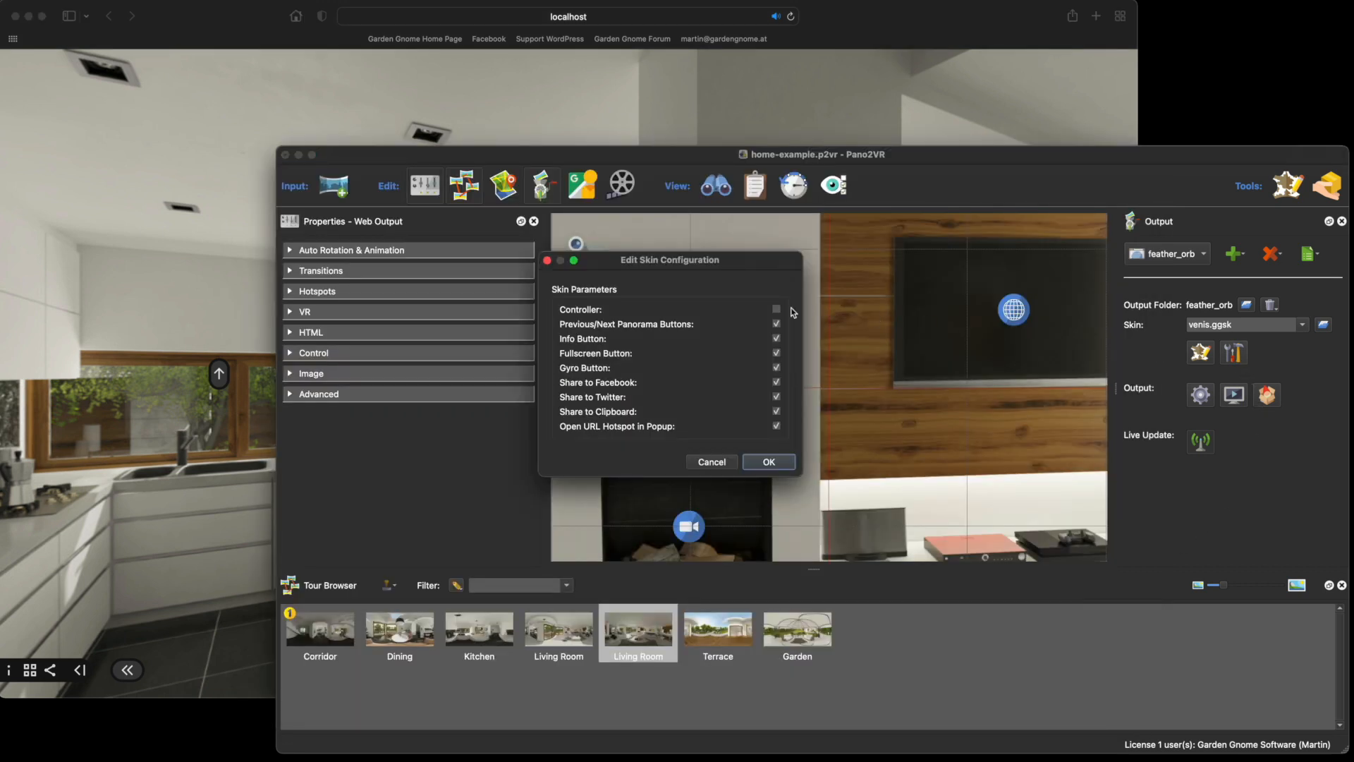
left_click(774, 462)
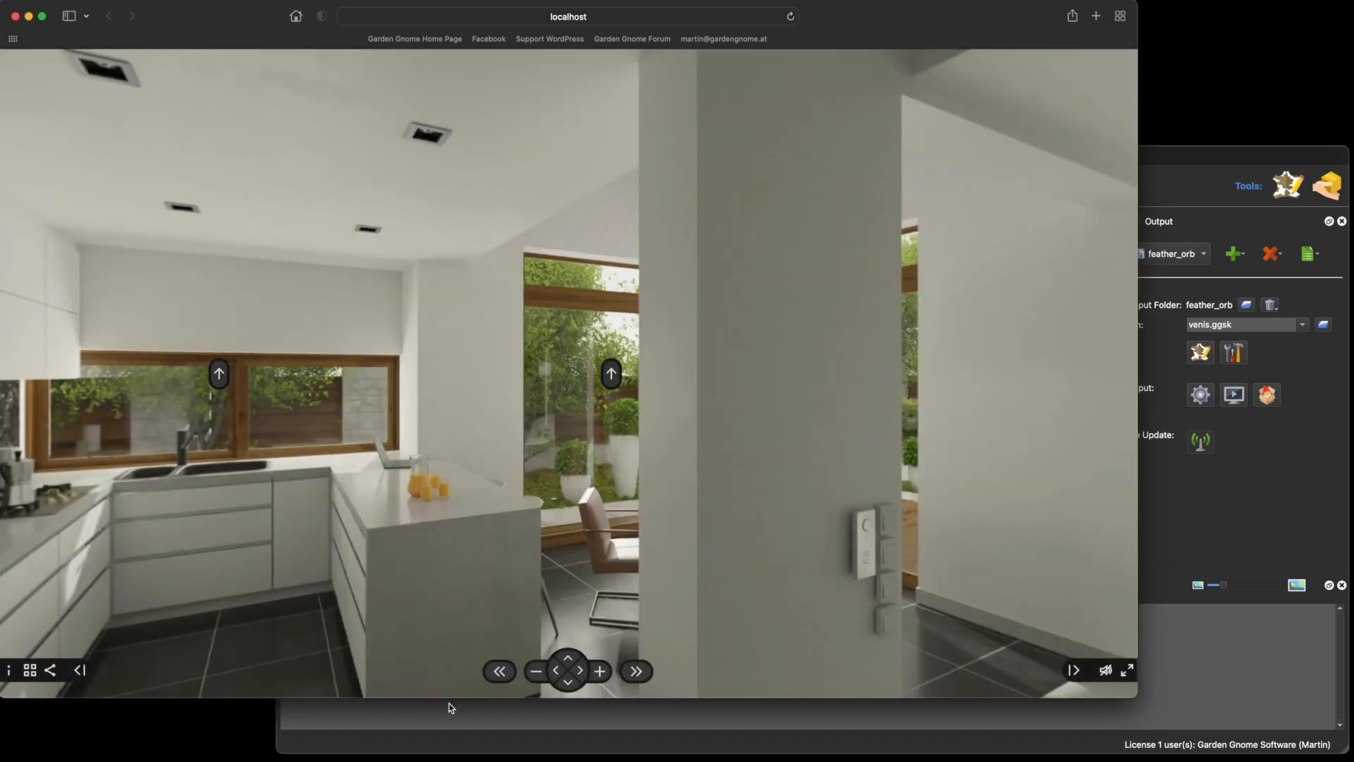
Try the tour's tilt controls and the next and previous panorama buttons in the browser, and close the browser window.
left_click(568, 659)
left_click(564, 682)
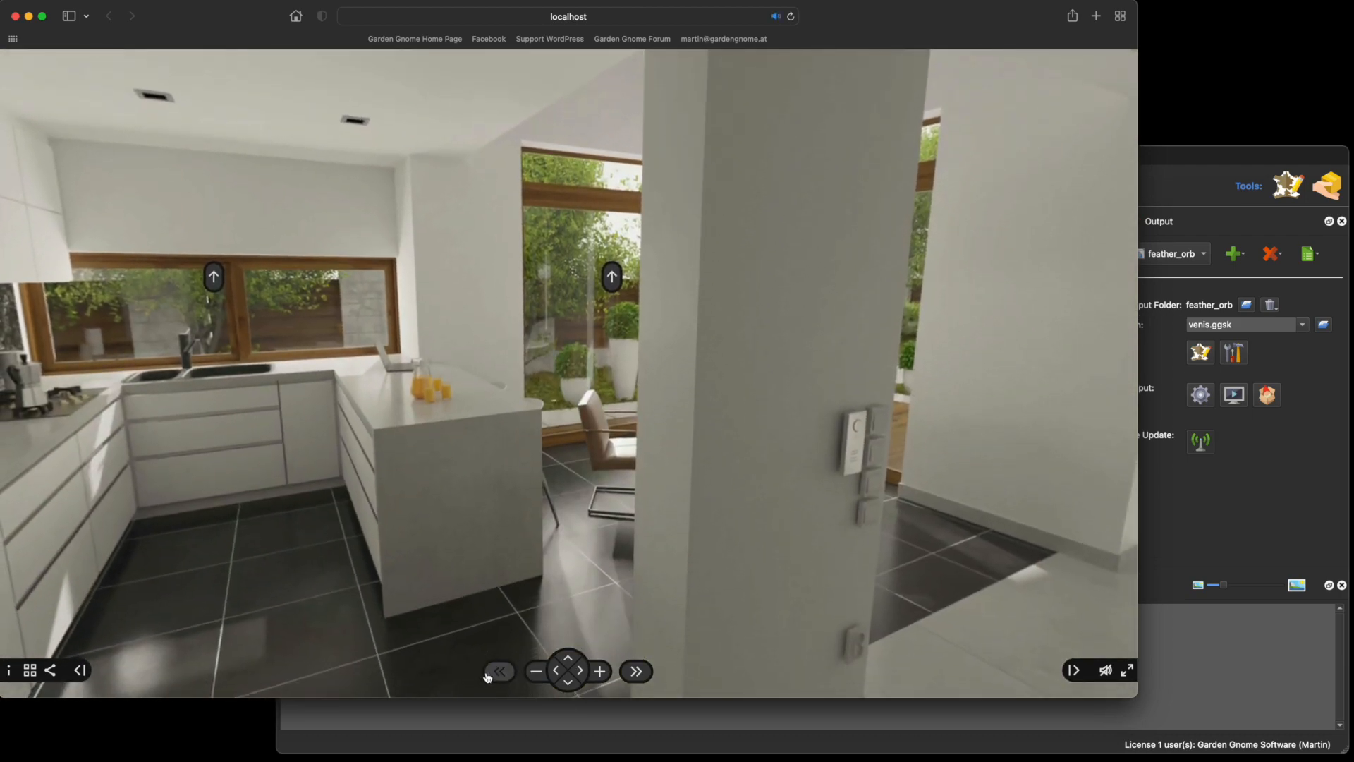
left_click(635, 673)
left_click(499, 675)
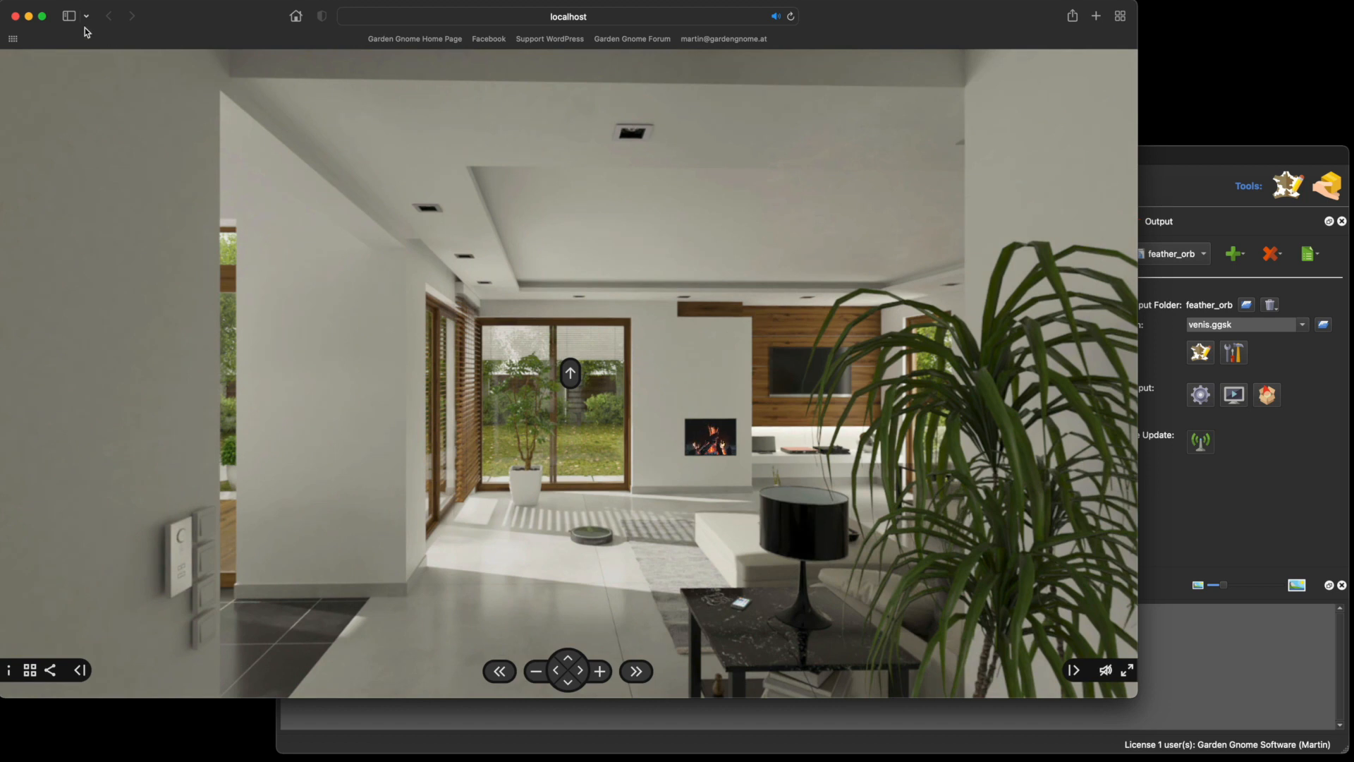
left_click(16, 16)
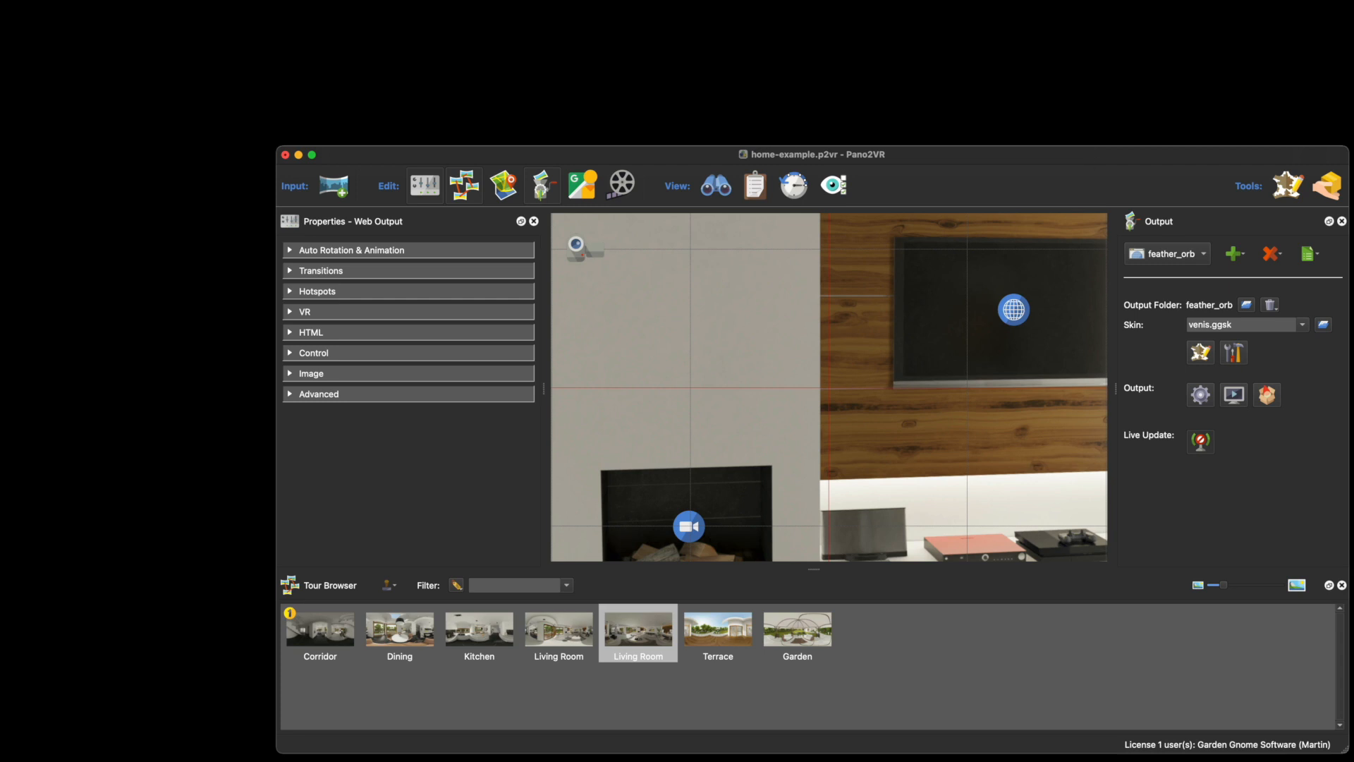
Set the output skin to $d/translation.ggsk and open it in the Skin Editor.
left_click(1301, 325)
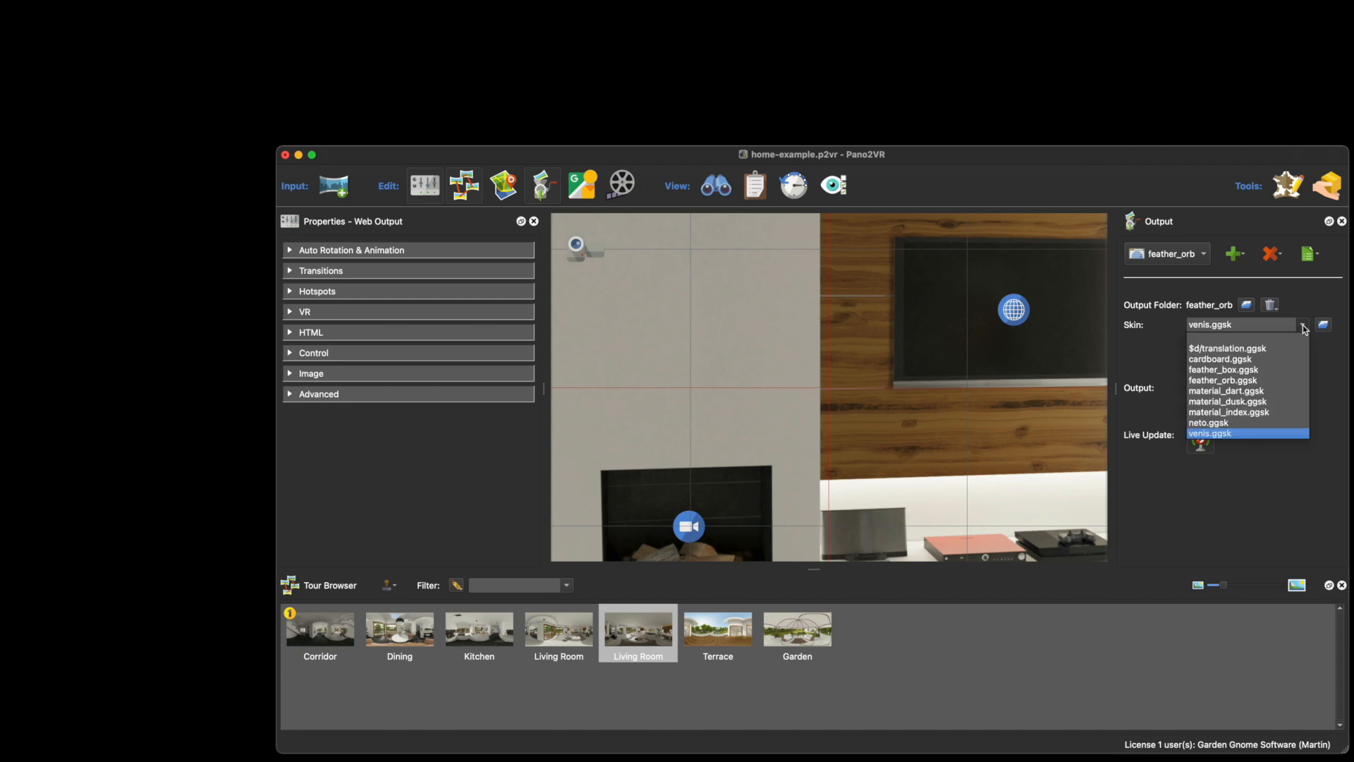
left_click(1268, 349)
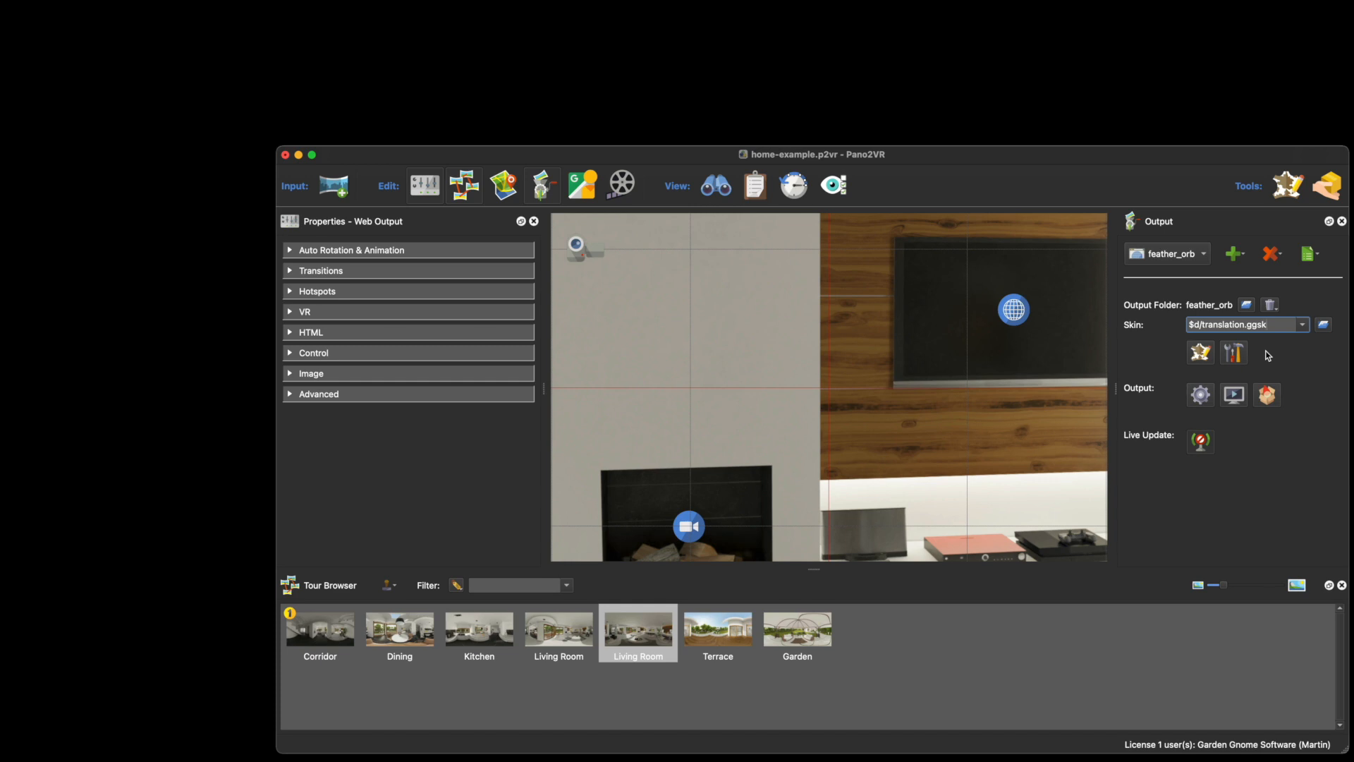
left_click(1202, 353)
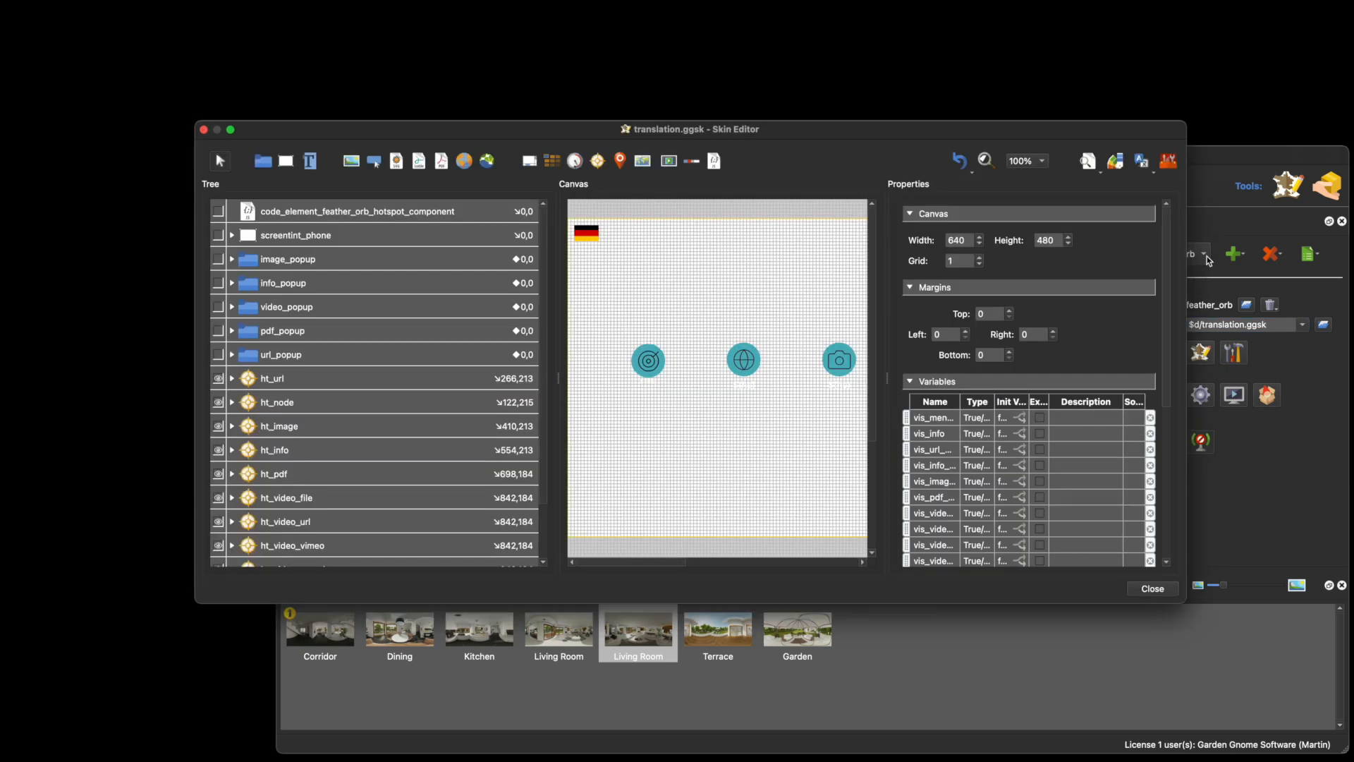
Open the Components Toolbox and look through the Feather category's components, icons and Lottie animations.
left_click(1168, 163)
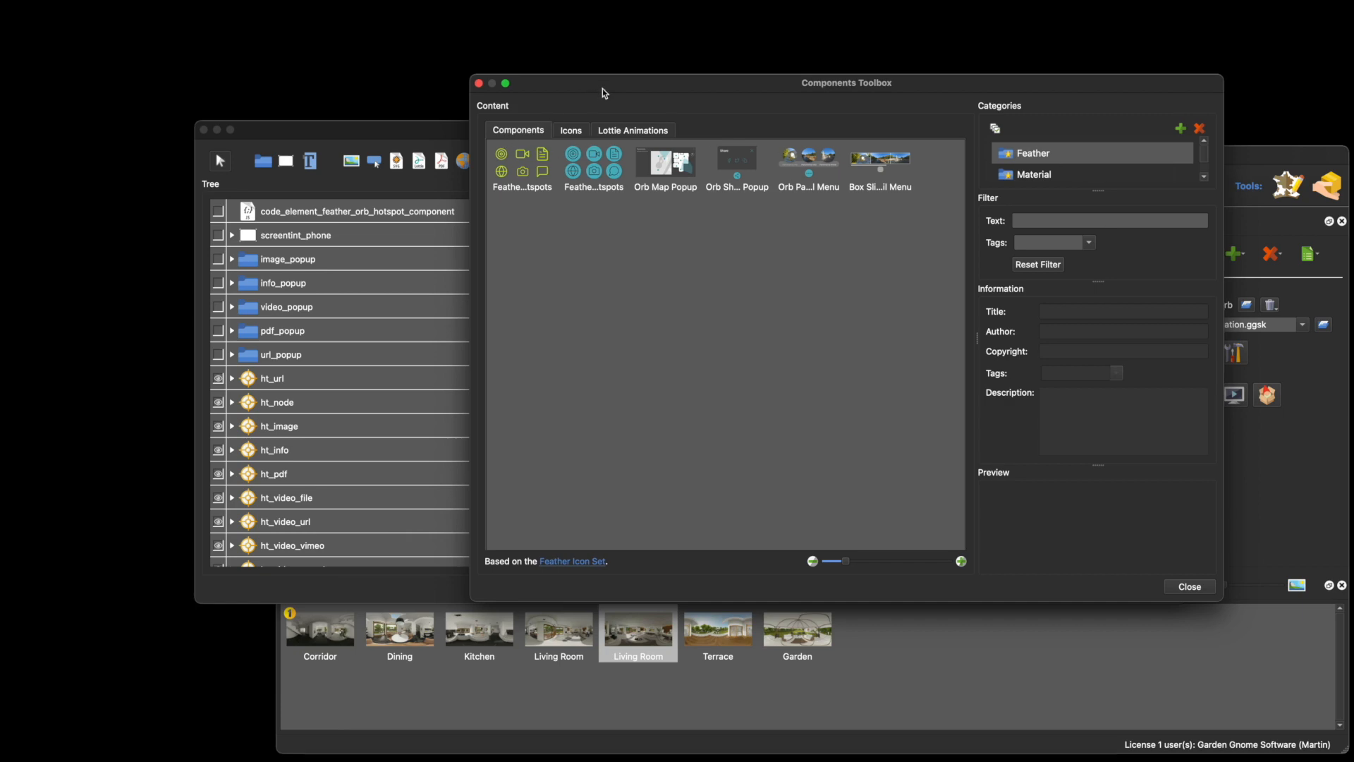
left_click_drag(602, 88, 554, 121)
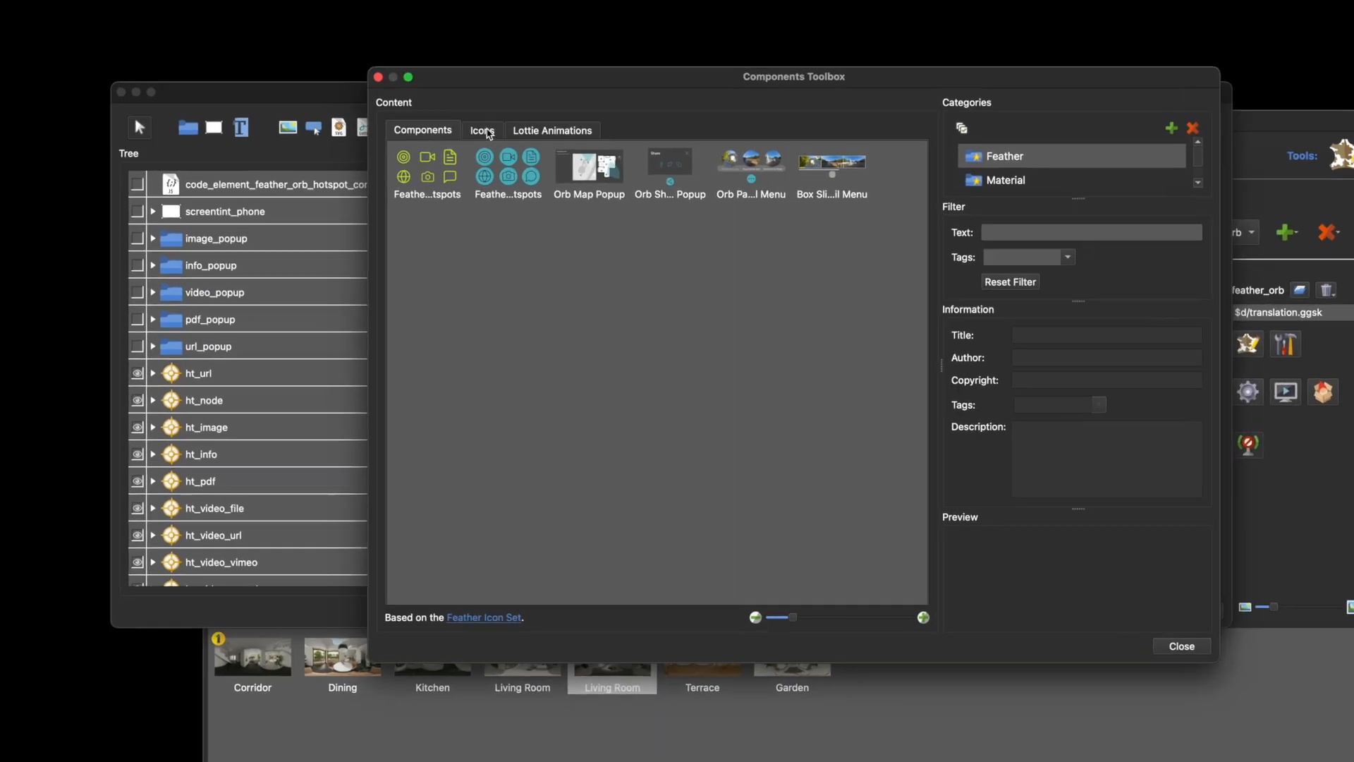
left_click(489, 134)
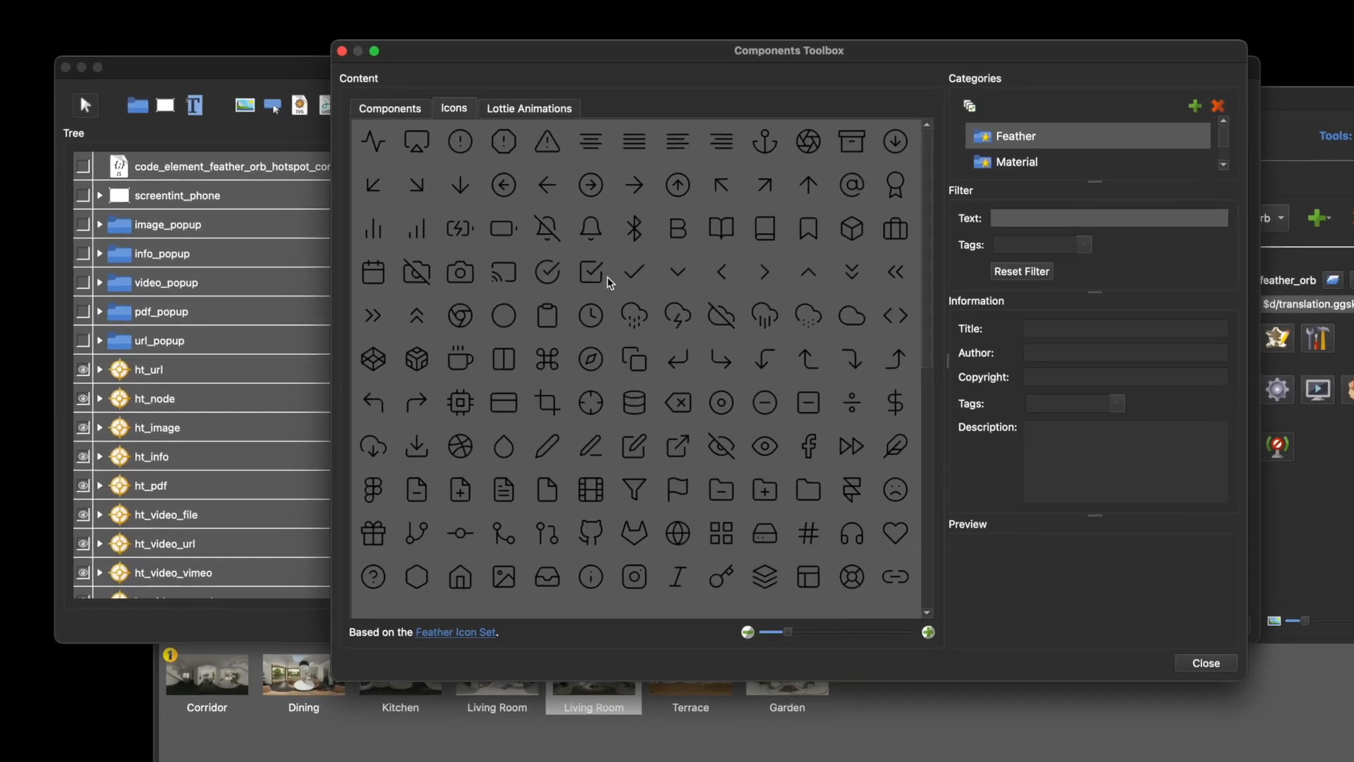
scroll(627, 290, "down", 10)
scroll(627, 290, "up", 10)
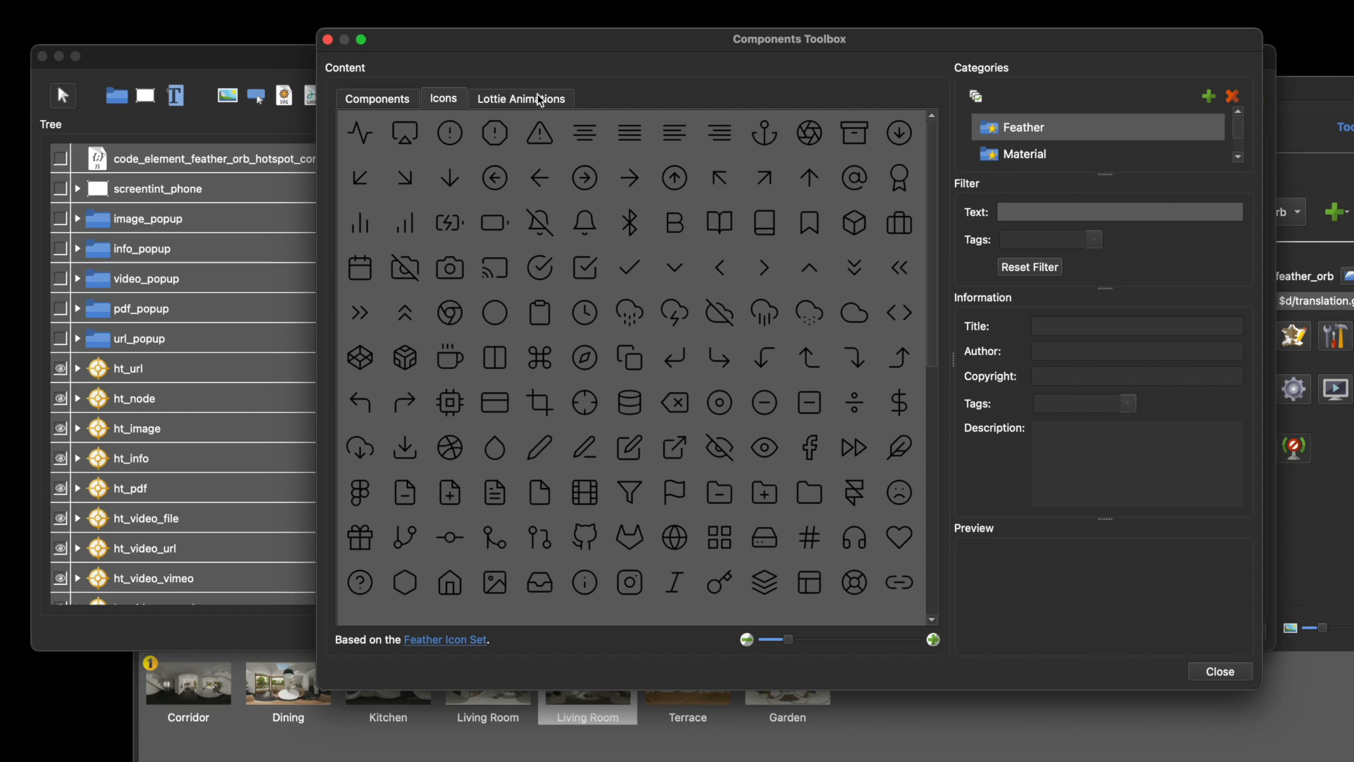
left_click(535, 101)
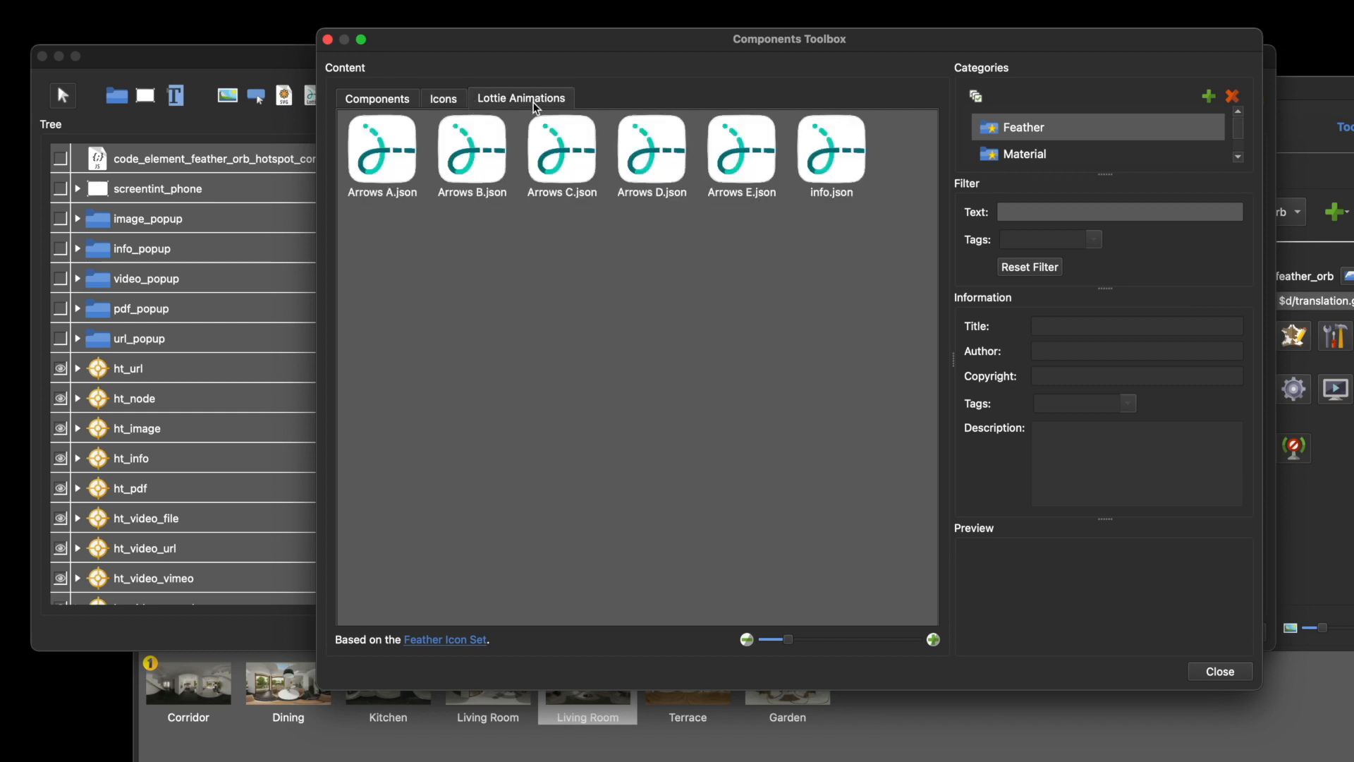
Hide the hotspot templates from ht_url through ht_video_vimeo on the skin canvas.
left_click_drag(604, 40, 1277, 118)
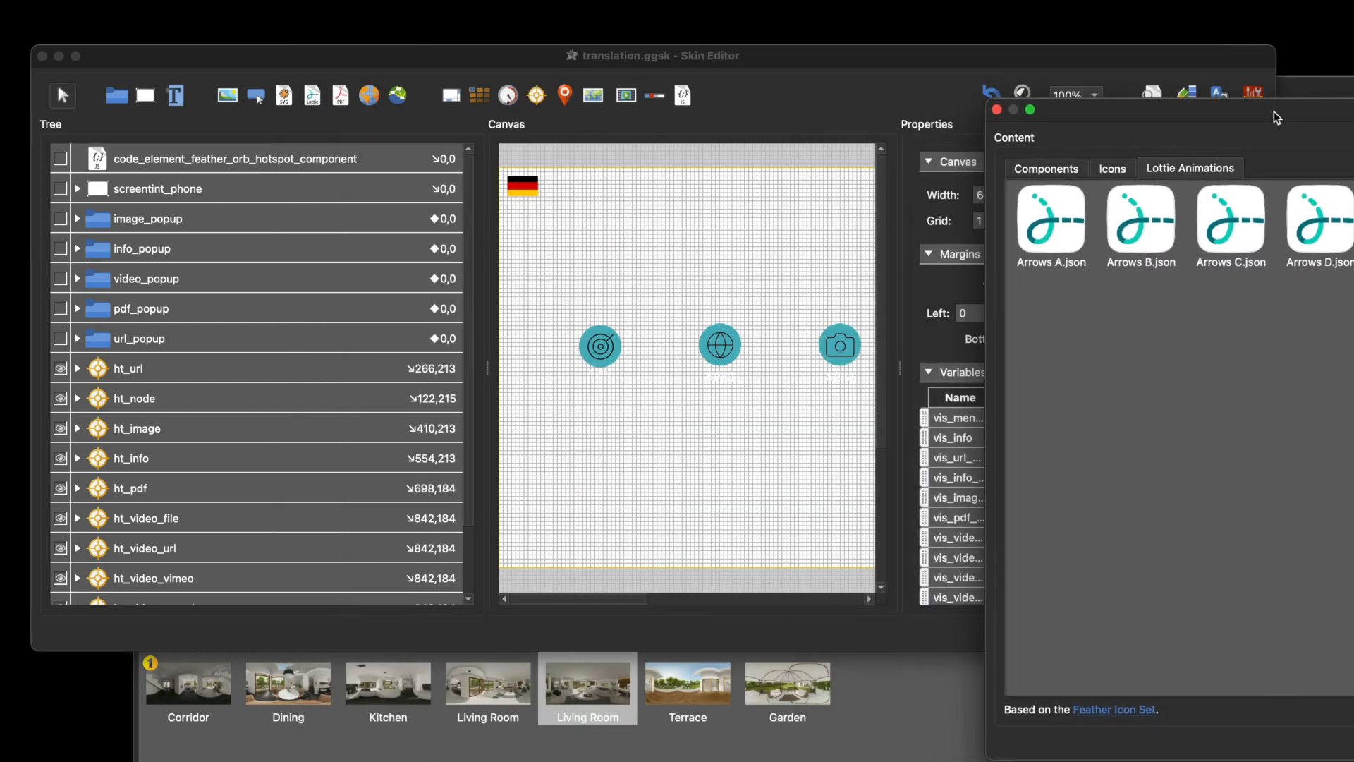
left_click(60, 368)
left_click(60, 398)
left_click(60, 428)
left_click(60, 458)
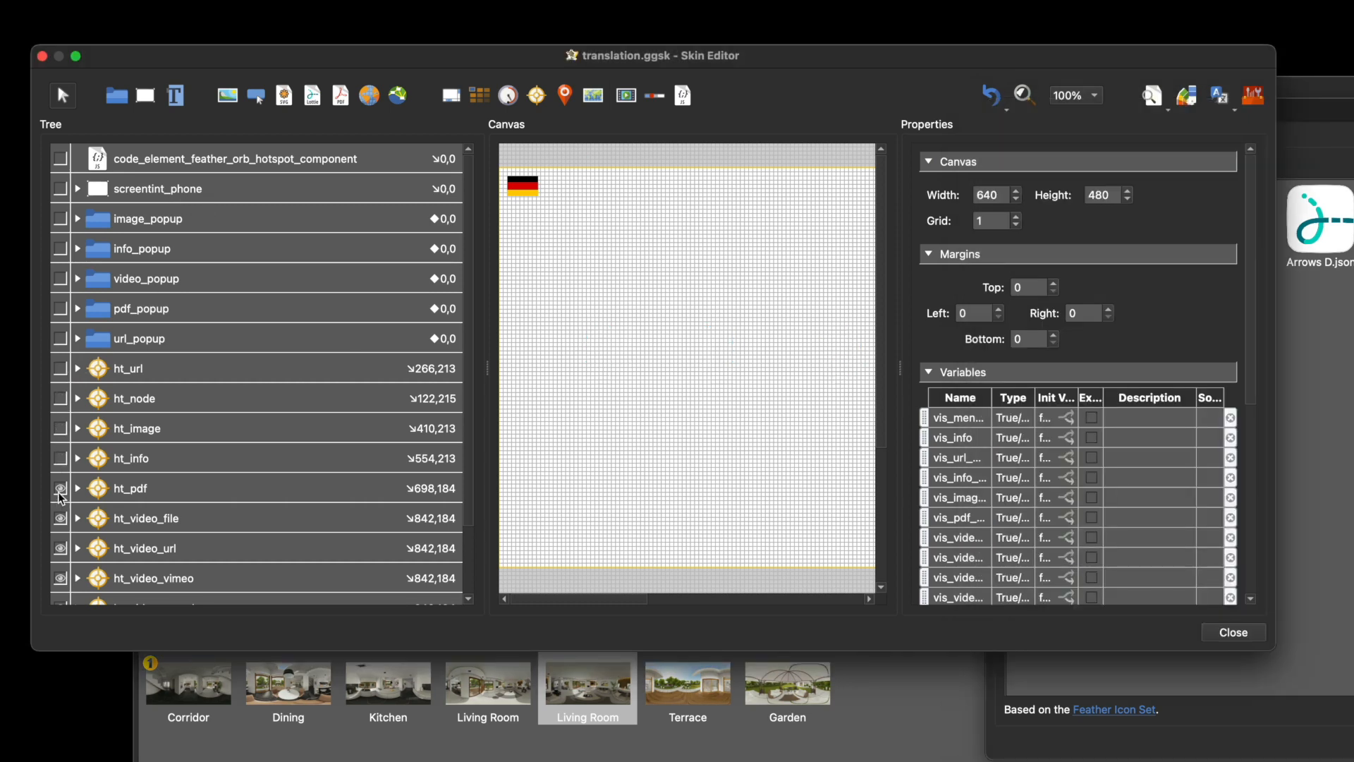
left_click(60, 488)
left_click(60, 518)
left_click(60, 548)
left_click(60, 577)
Add the Arrows D.json Lottie animation to the middle of the canvas and check the skin in the live preview.
left_click_drag(1308, 240, 688, 351)
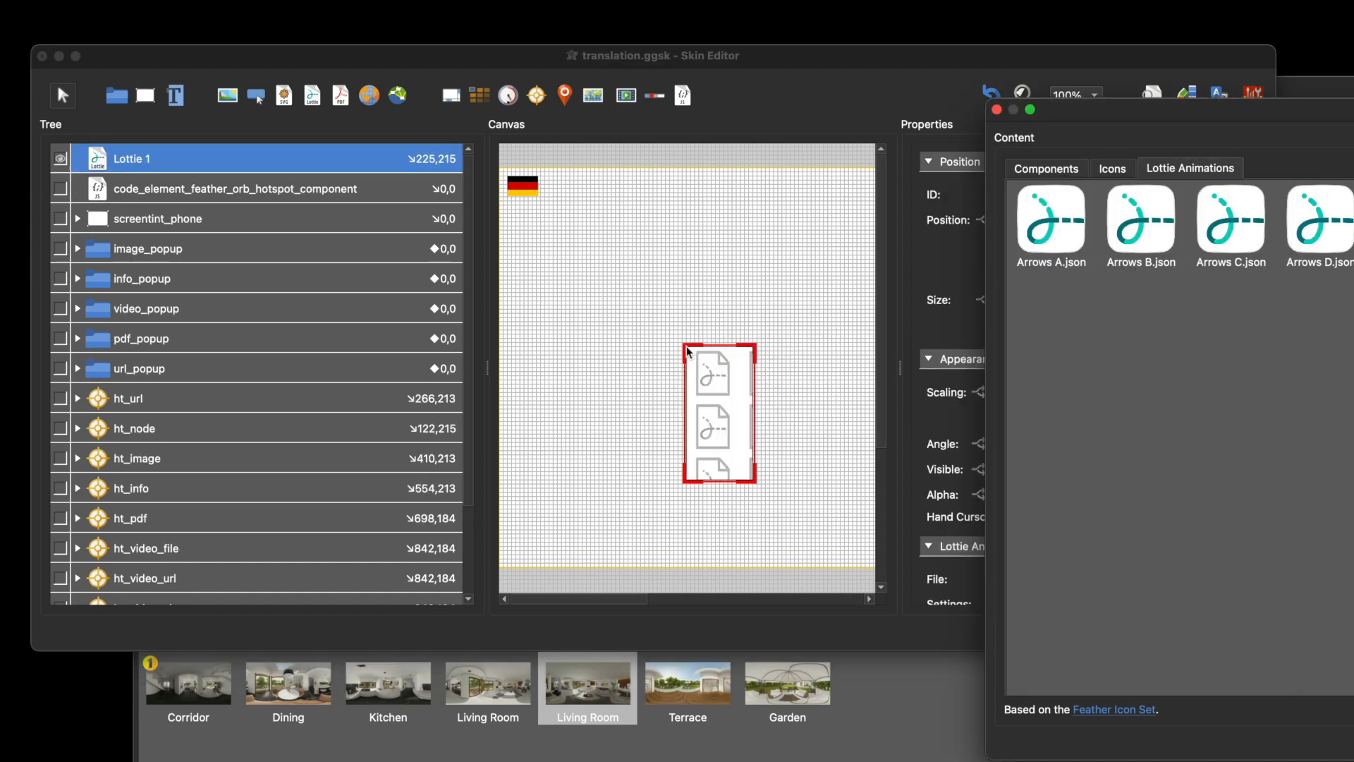
left_click(1000, 51)
left_click(1153, 97)
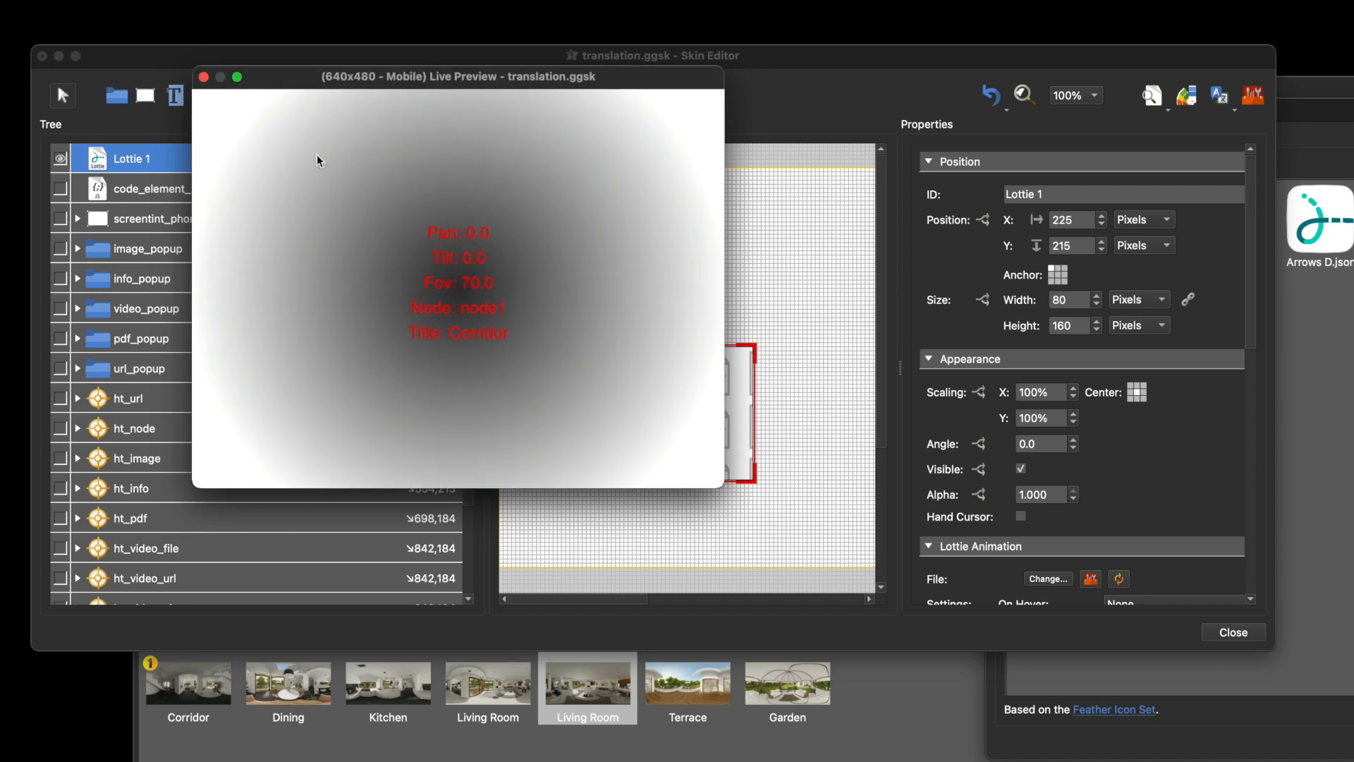
left_click(204, 76)
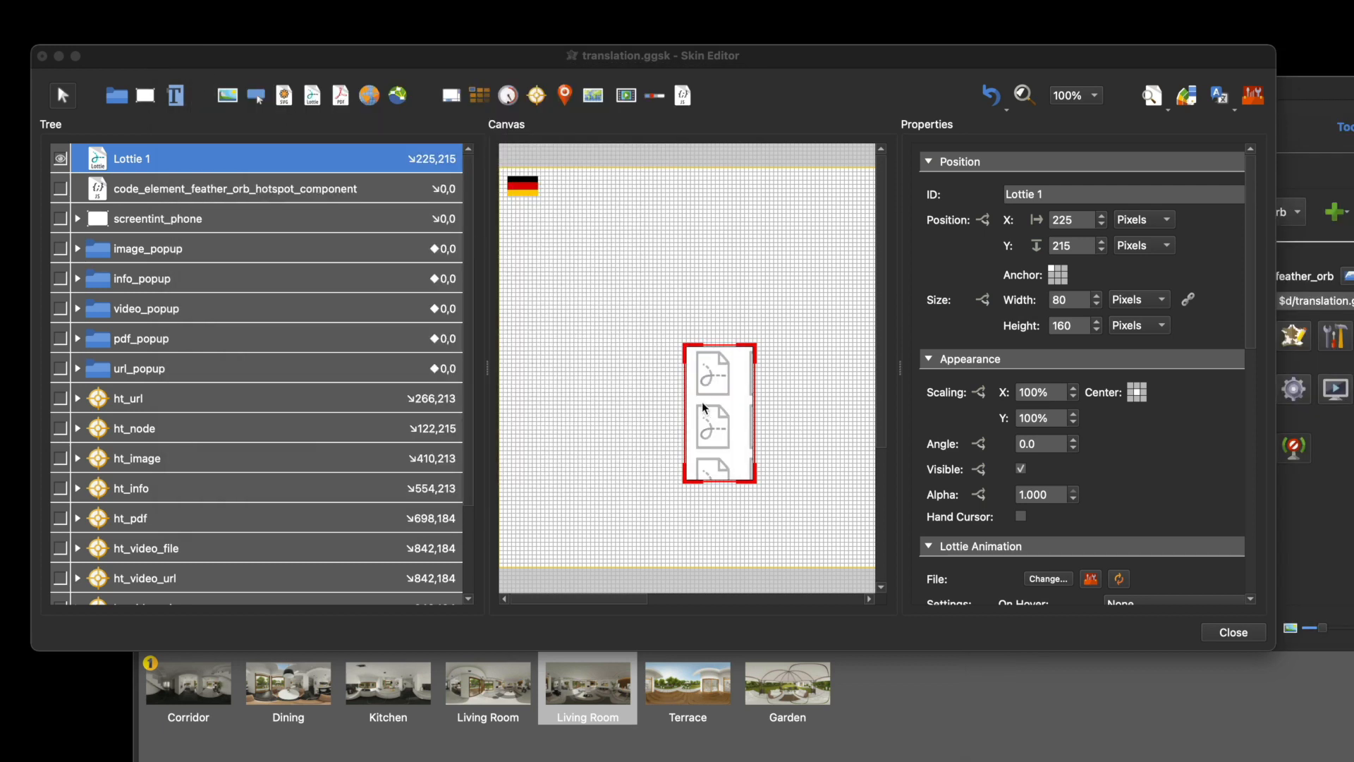
Delete the Lottie animation element after looking at its settings, and close the Skin Editor.
scroll(1154, 433, "down", 5)
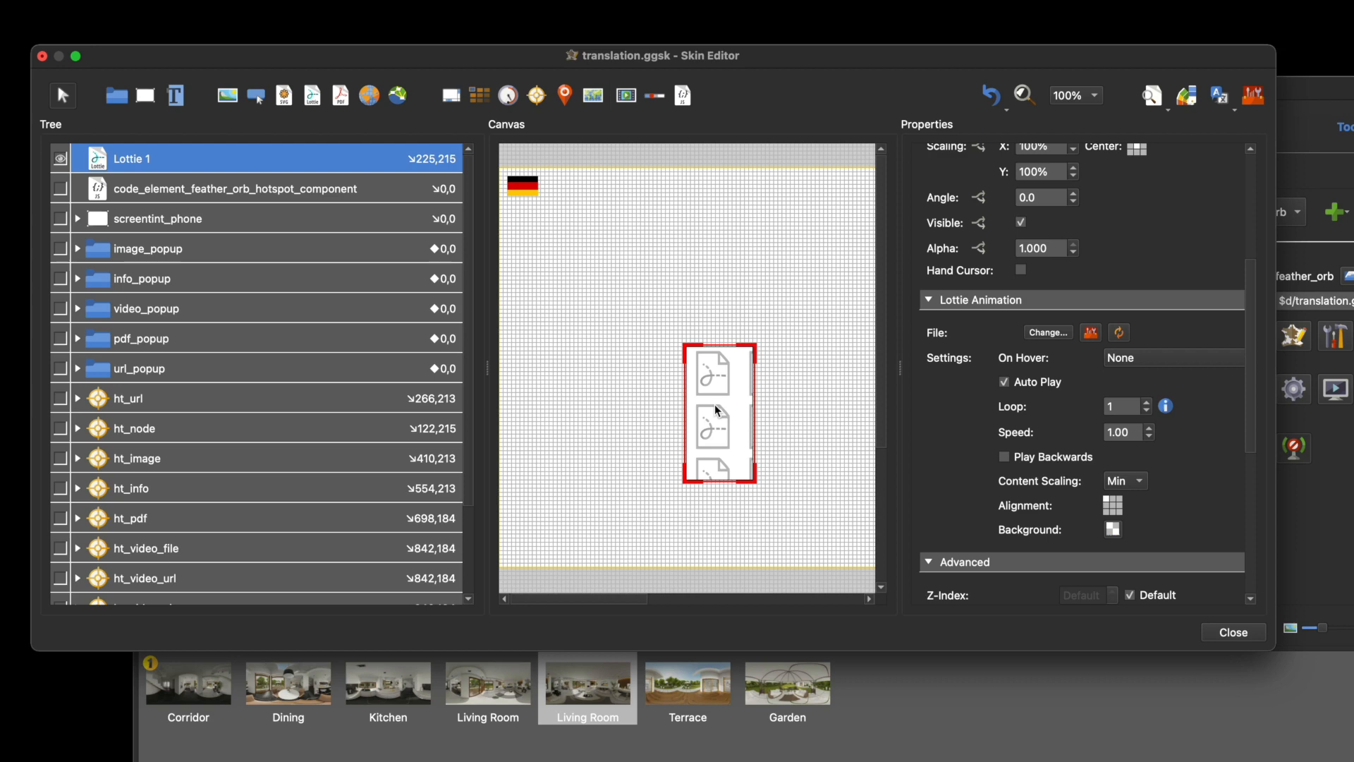
key("Delete")
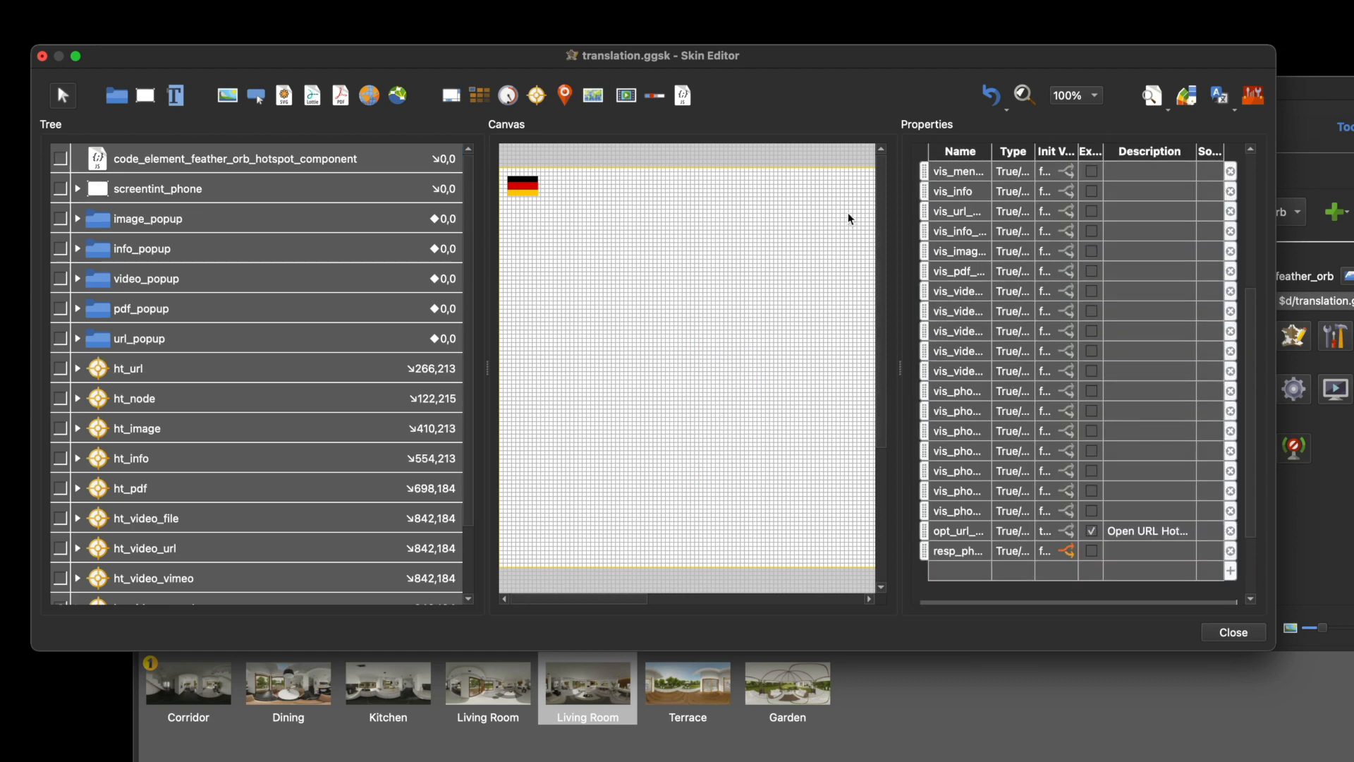
left_click(1246, 635)
left_click(749, 365)
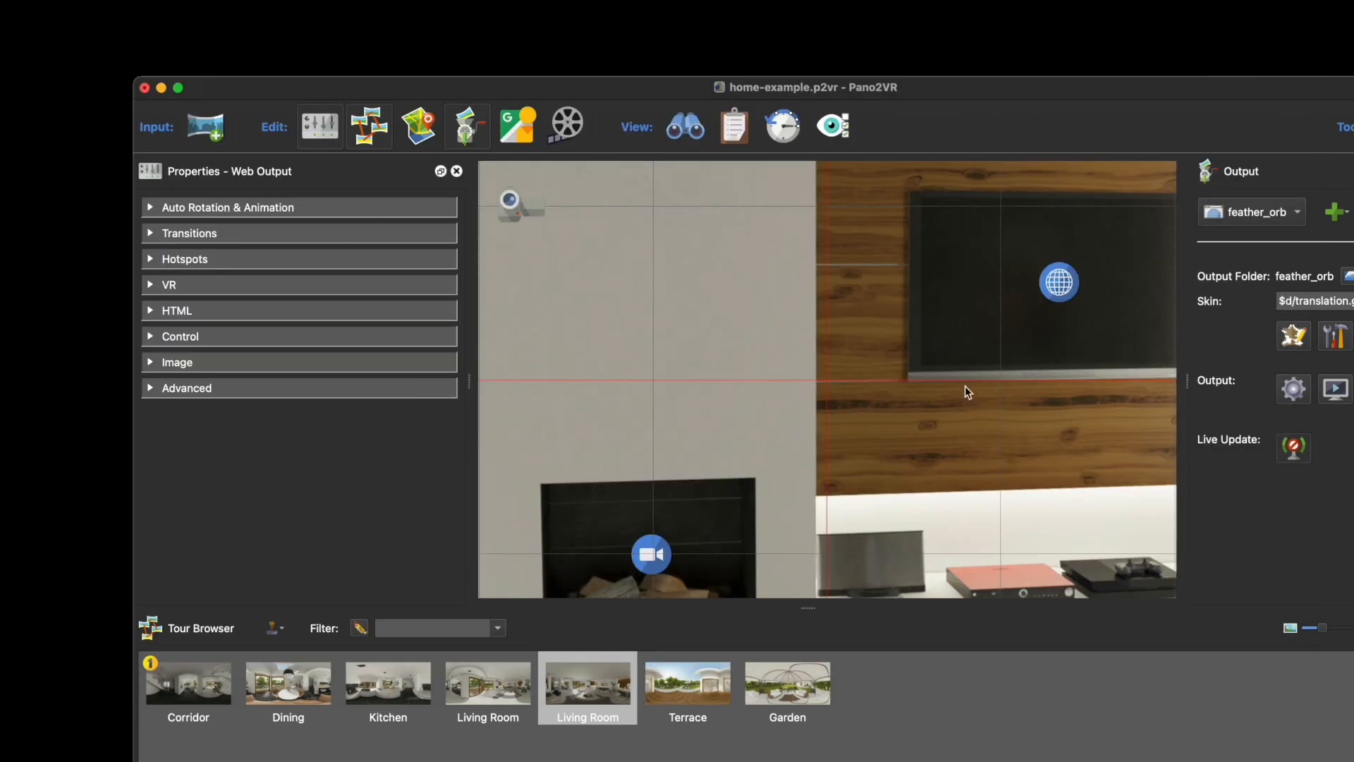
Check the English context menu of the tour in the browser and follow the Living Room hotspot.
left_click(907, 471)
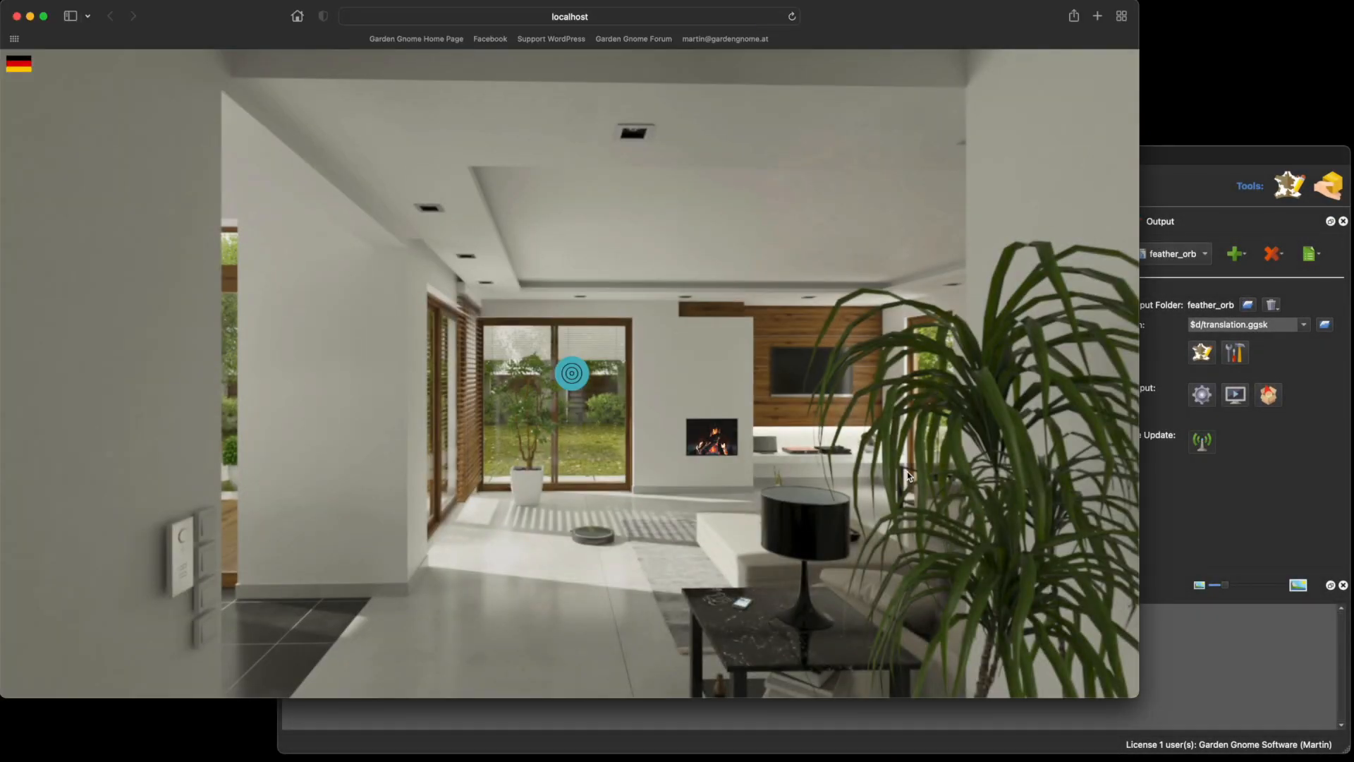
mouse_move(536, 285)
left_mouse_down()
mouse_move(599, 276)
mouse_move(560, 280)
left_mouse_up()
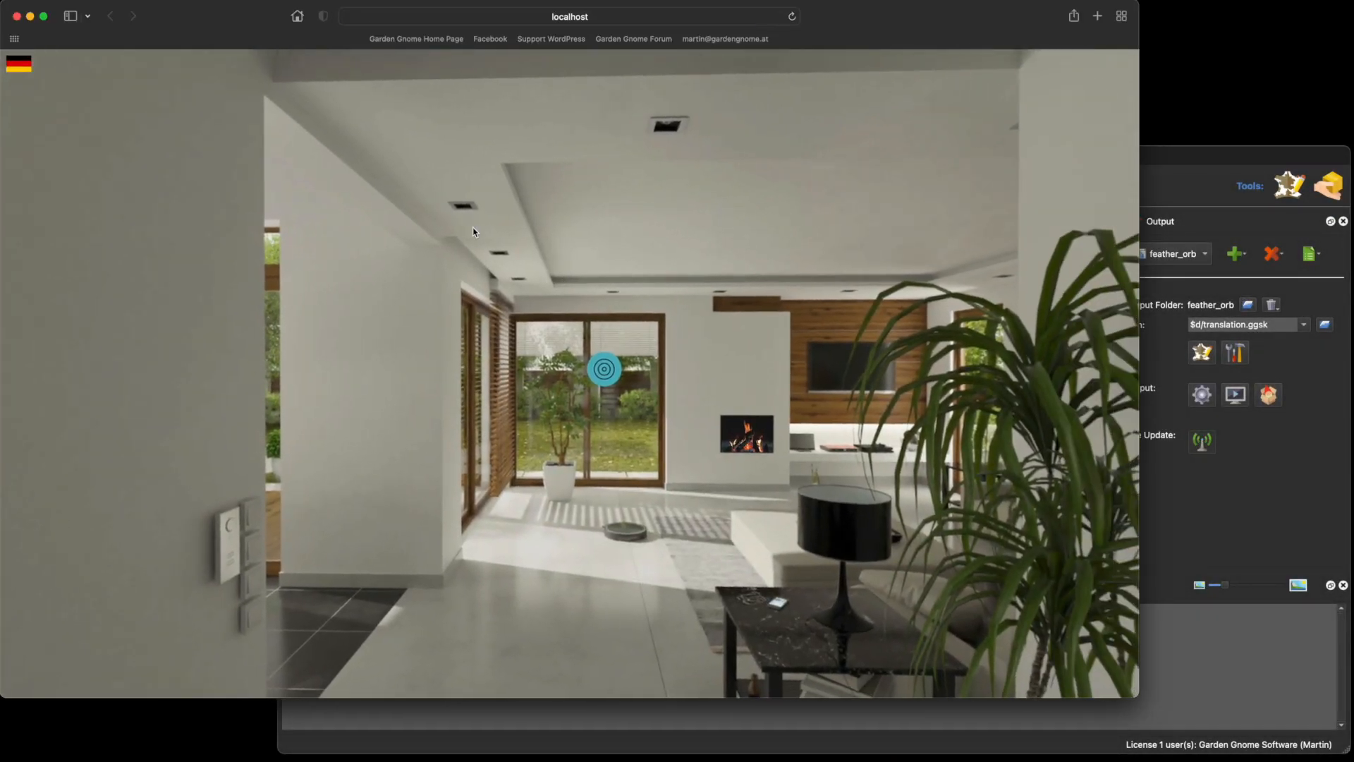
right_click(474, 228)
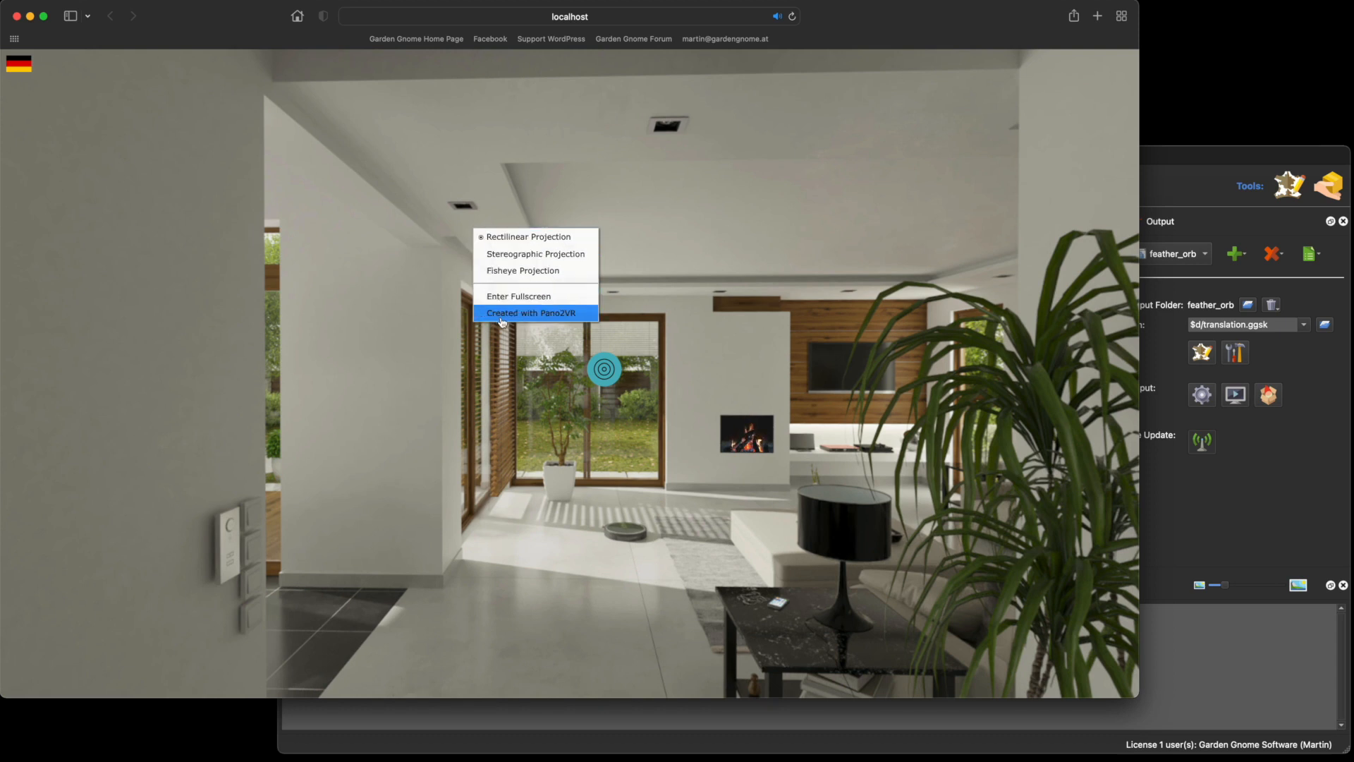
left_click(169, 178)
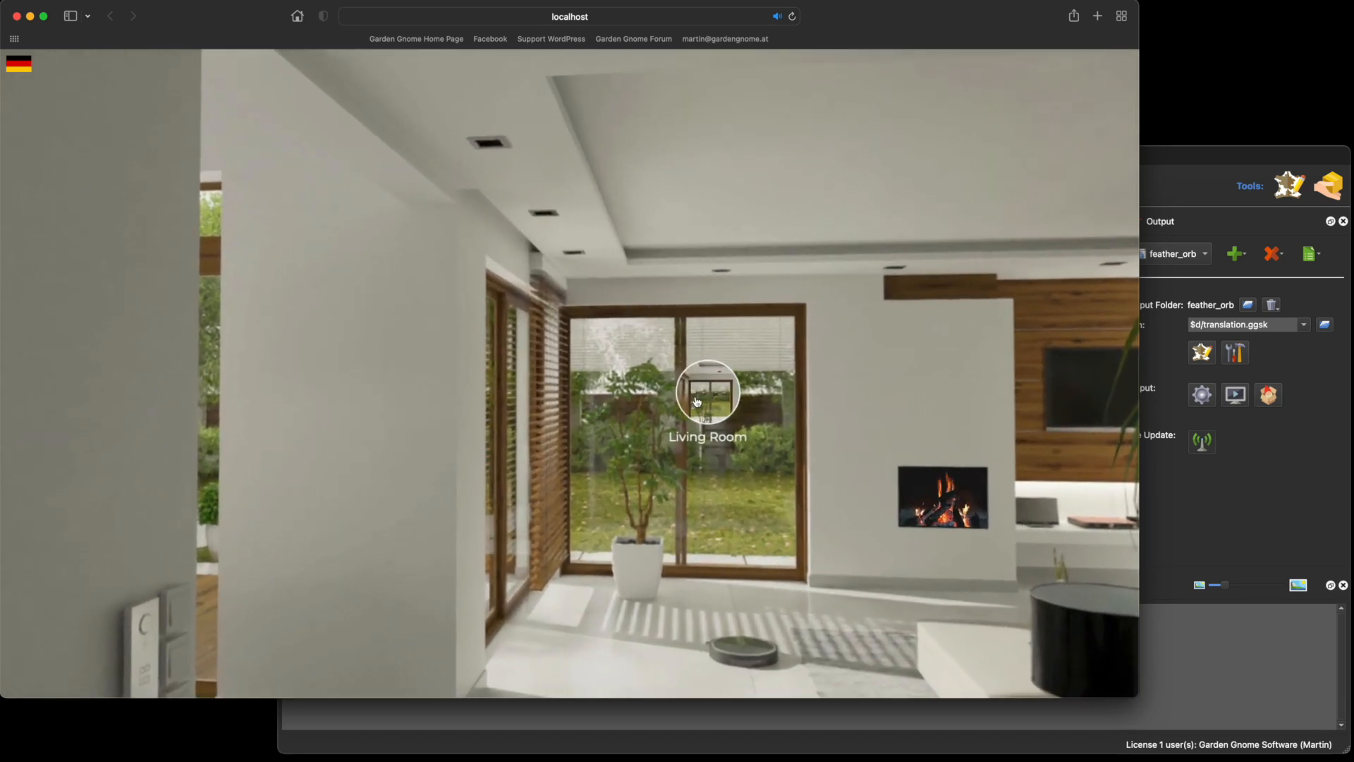
left_click(709, 391)
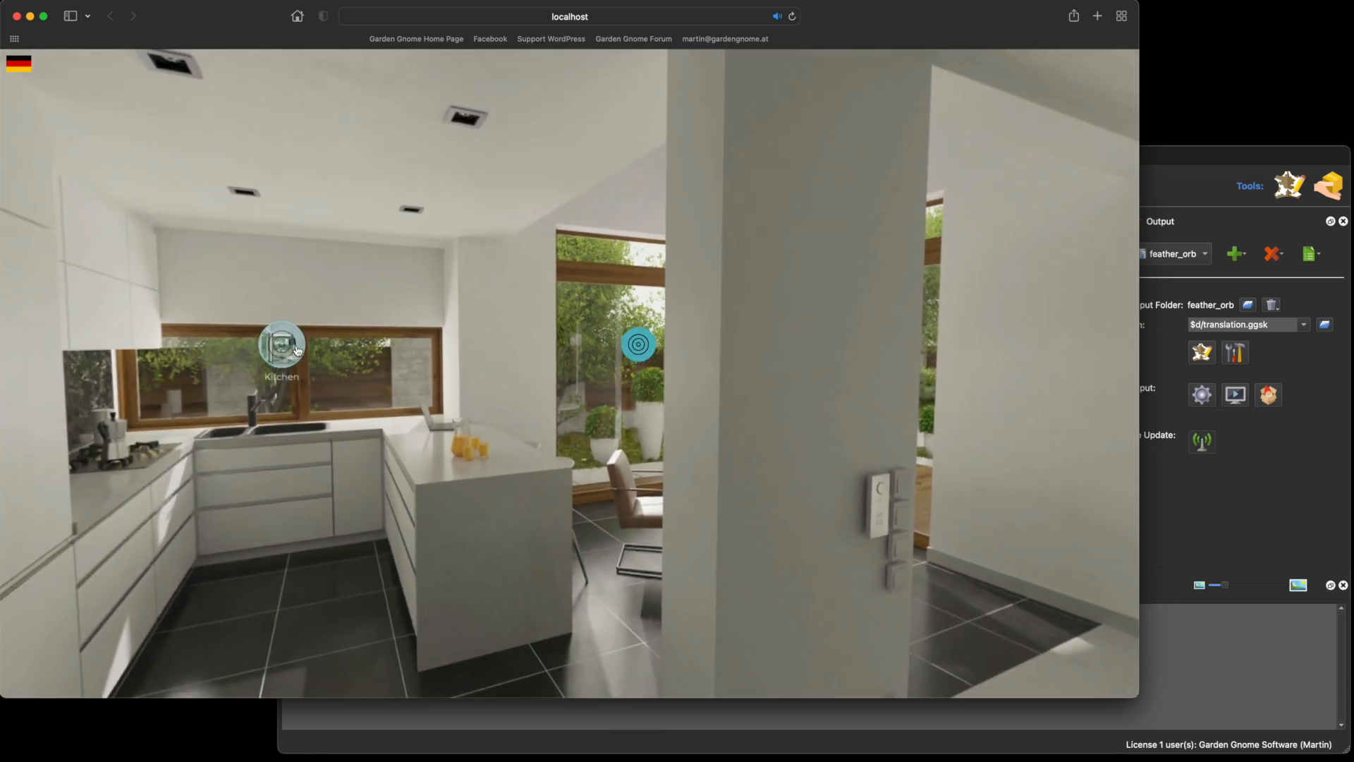
Switch the browser tour to German, check the context menu in another panorama, and close the browser window.
left_click(27, 69)
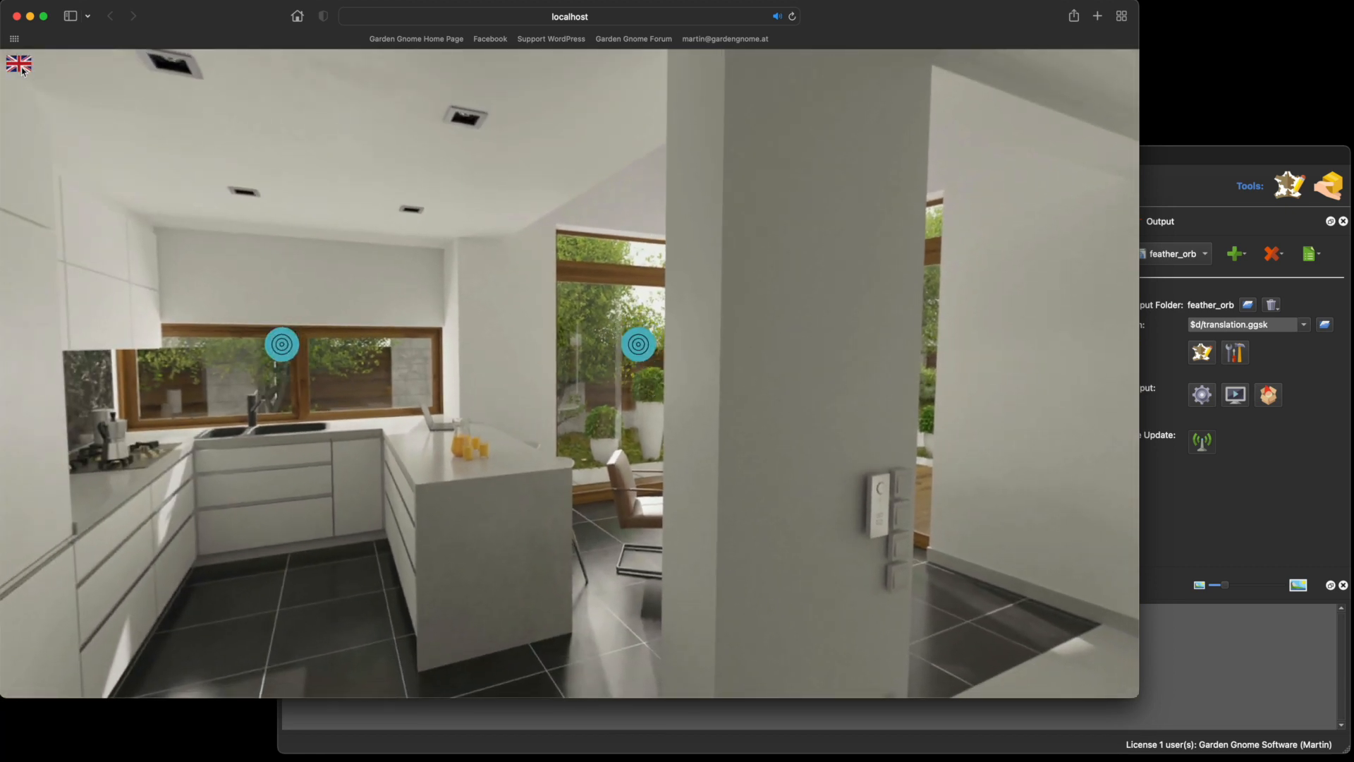
left_click(635, 347)
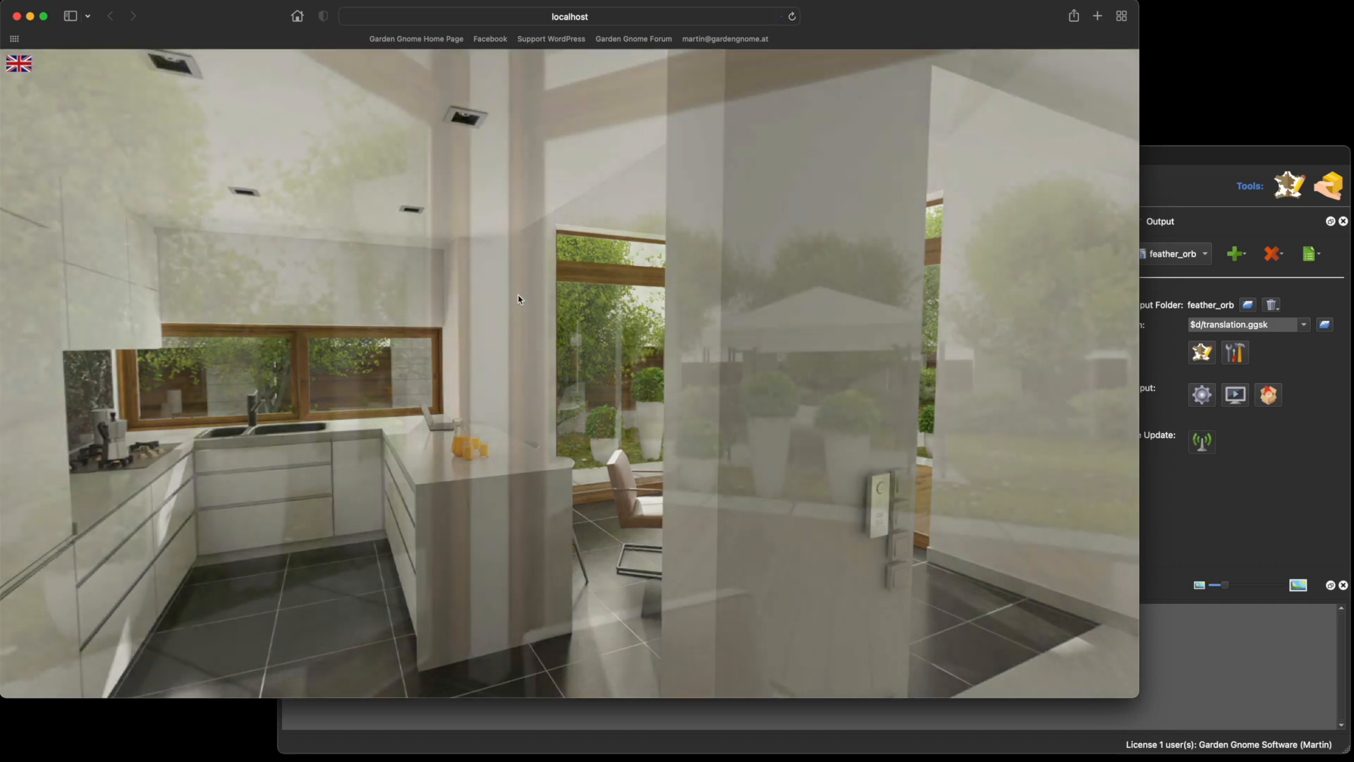
right_click(440, 249)
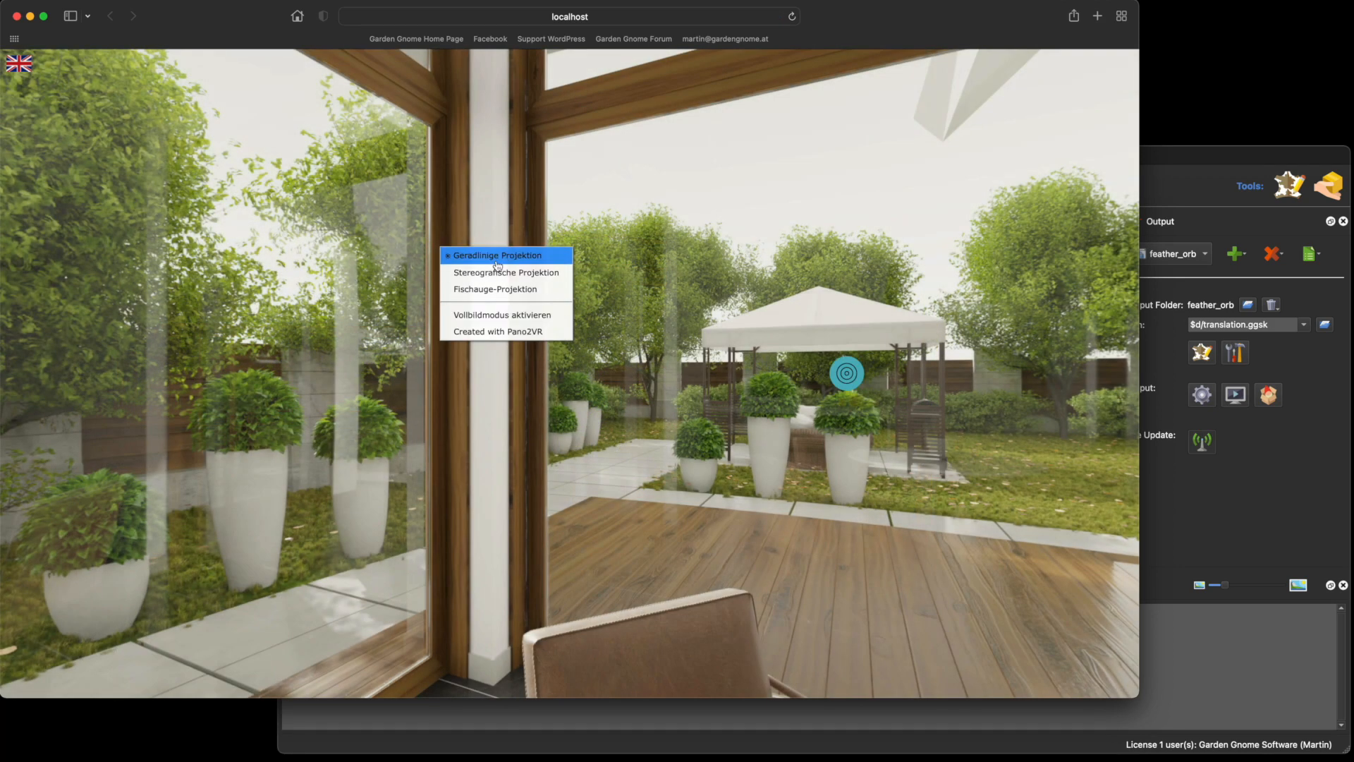
left_click(317, 265)
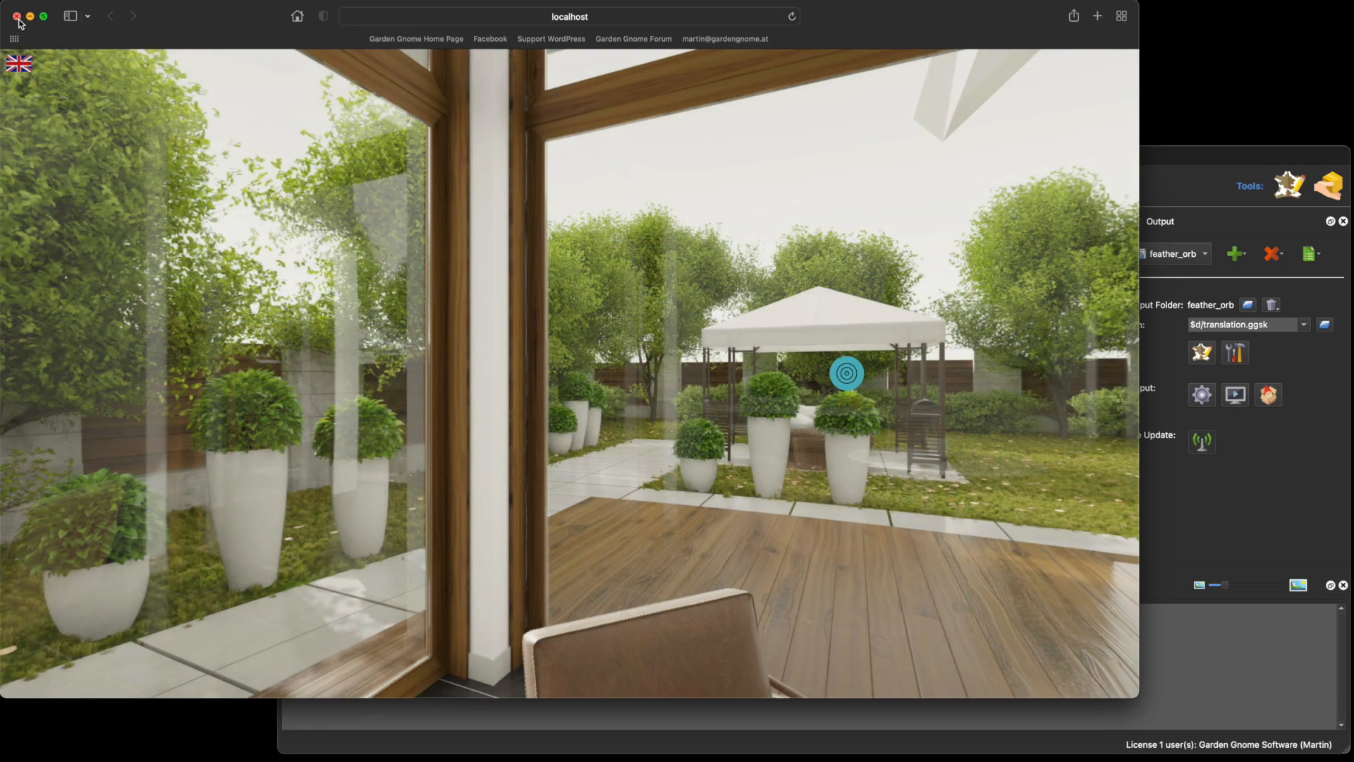
left_click(17, 16)
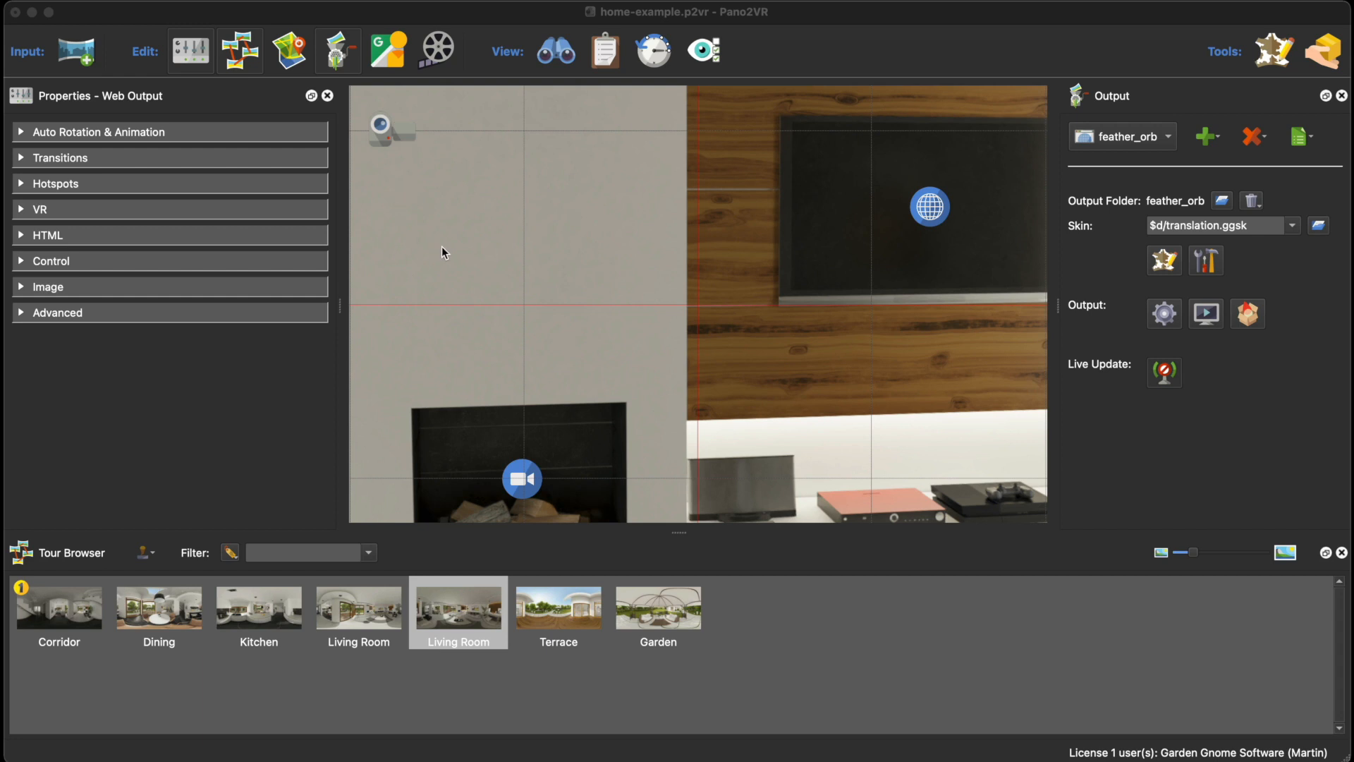
Show the project's translation settings and generate the translations template.
left_click(493, 251)
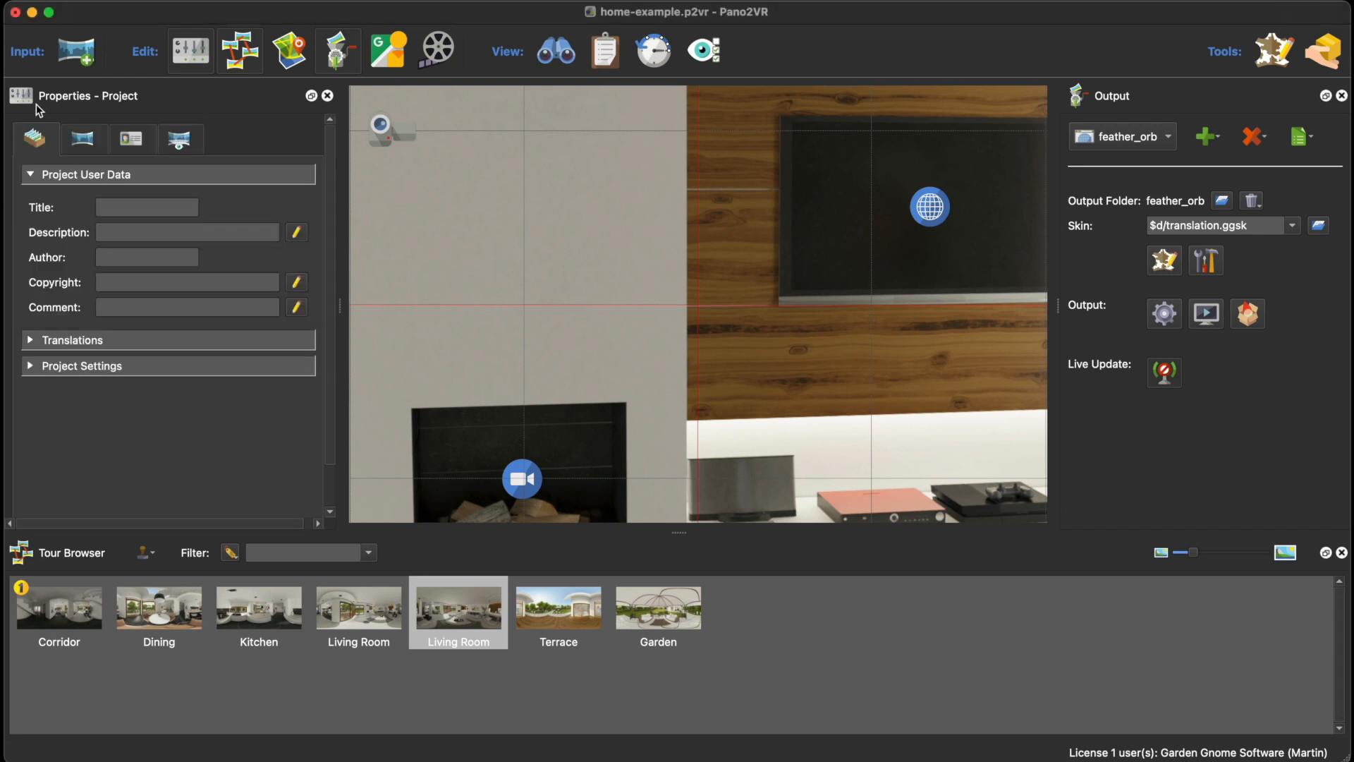
left_click(31, 342)
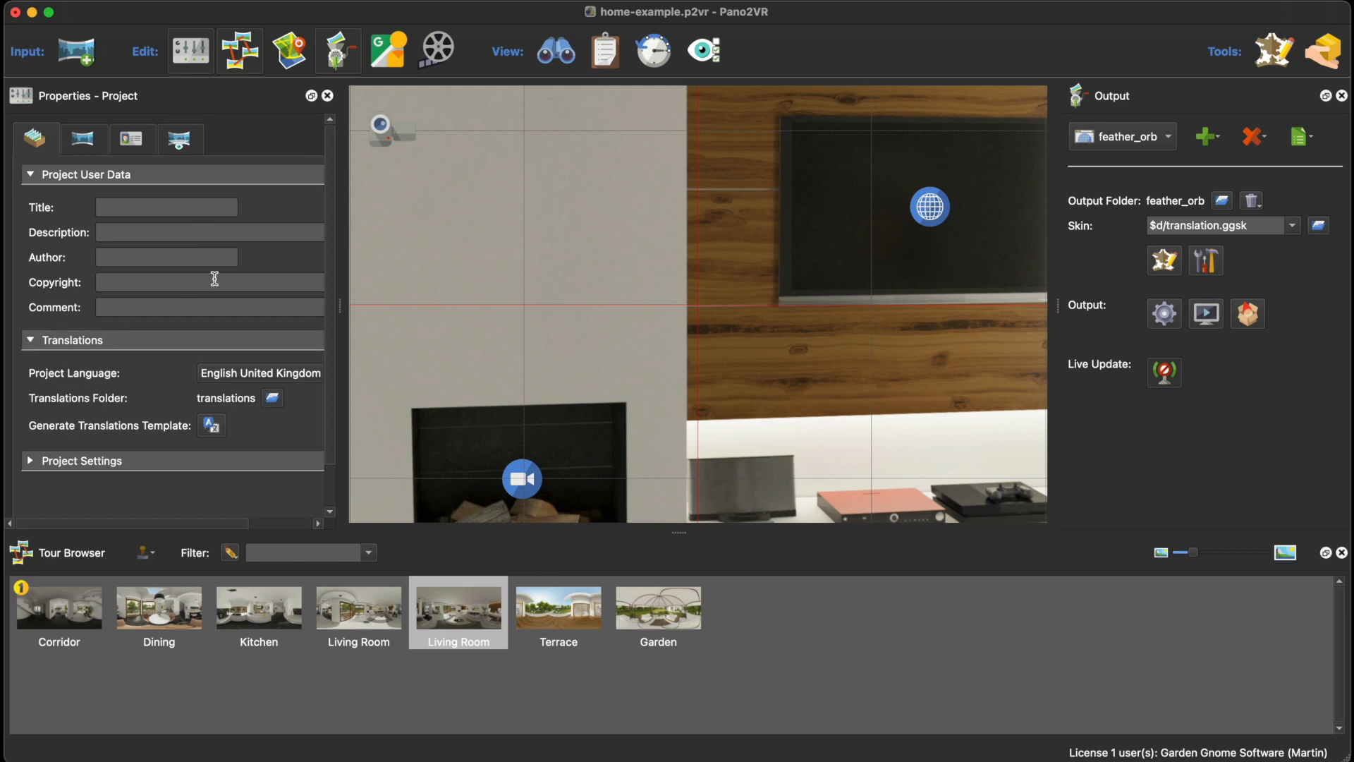
scroll(215, 281, "down", 2)
left_click(216, 377)
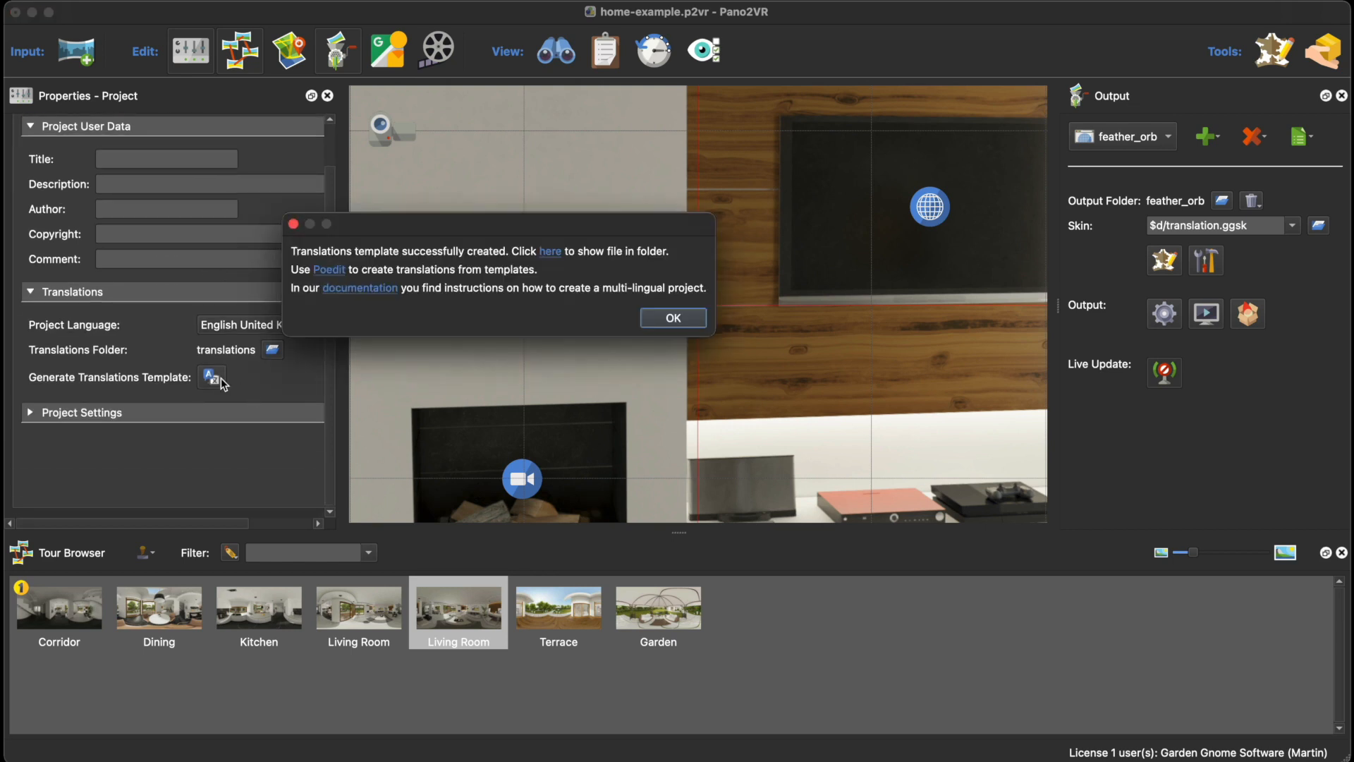
Open de.po from the translations folder in Poedit, review its German entries including Enter VR, and close everything back to the project.
left_click(550, 252)
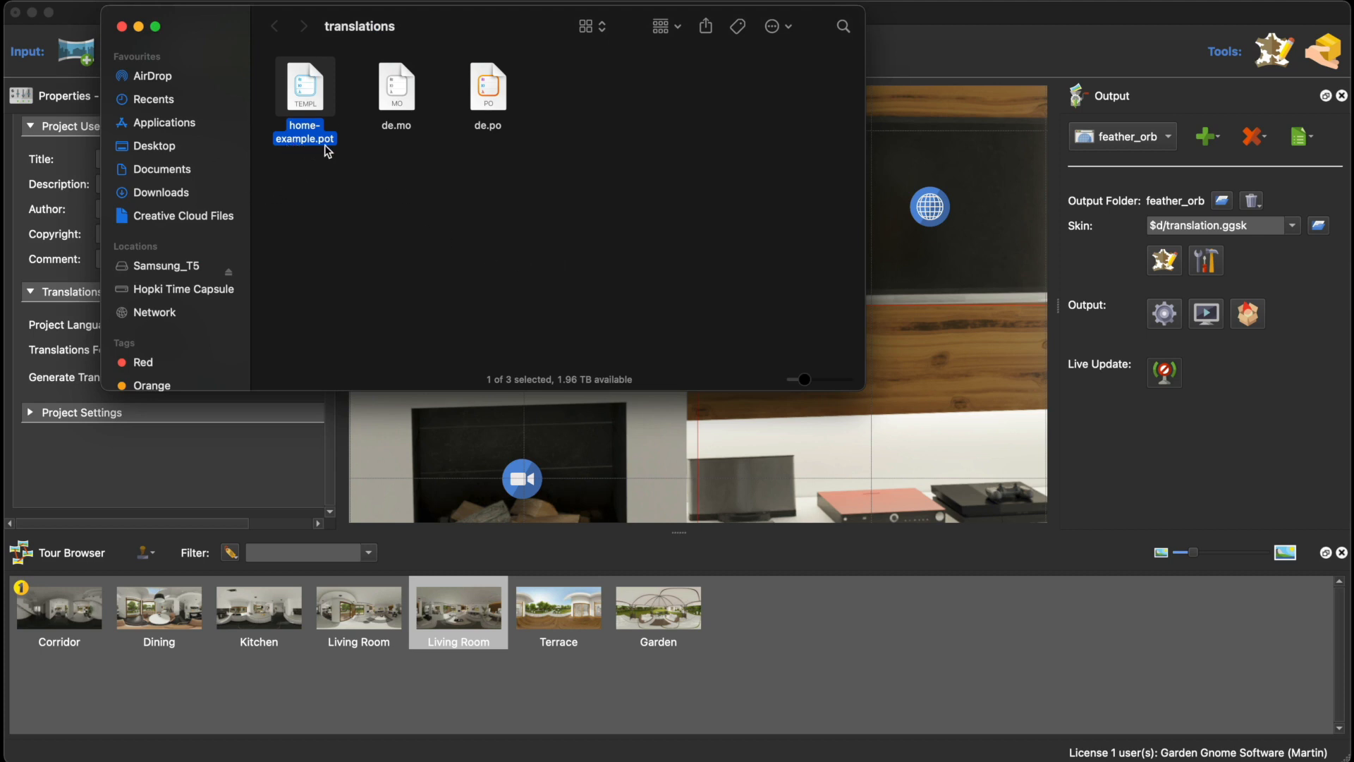
double_click(498, 104)
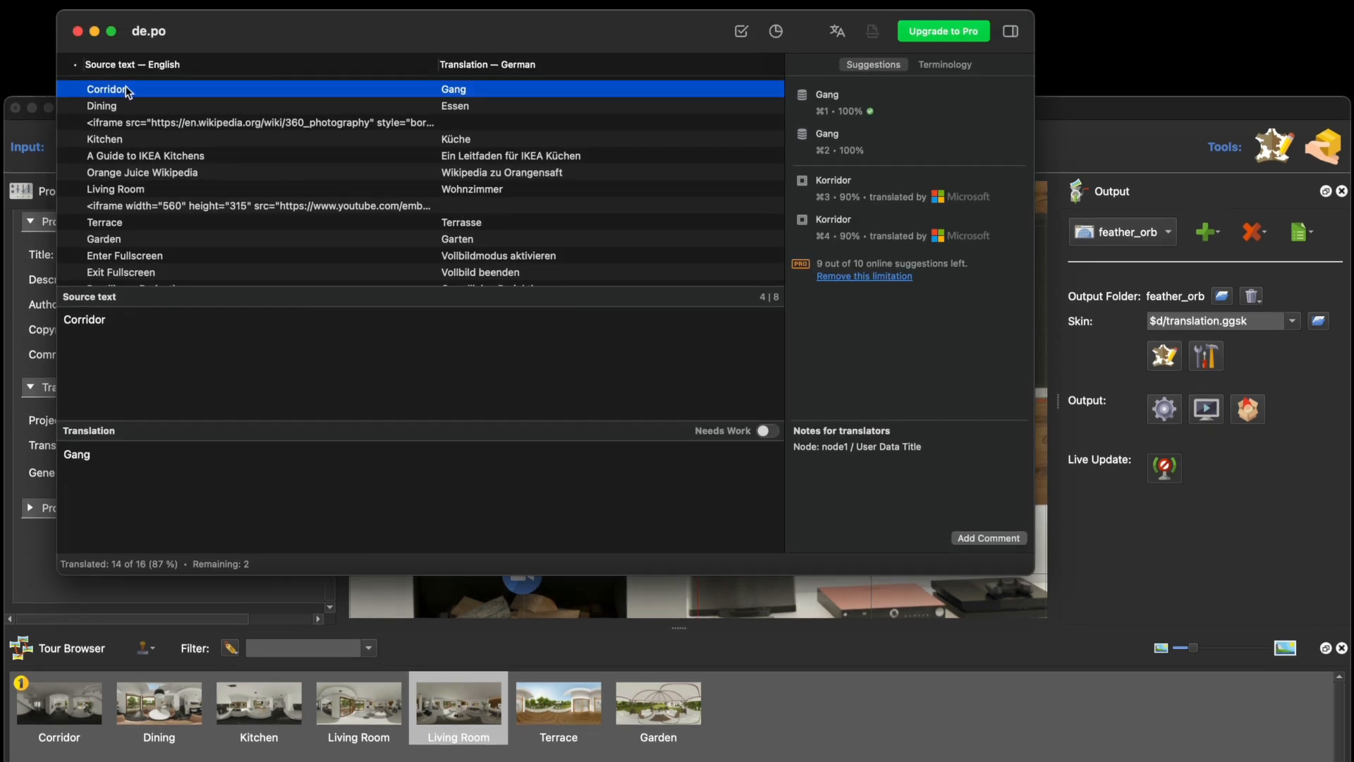
scroll(162, 245, "down", 5)
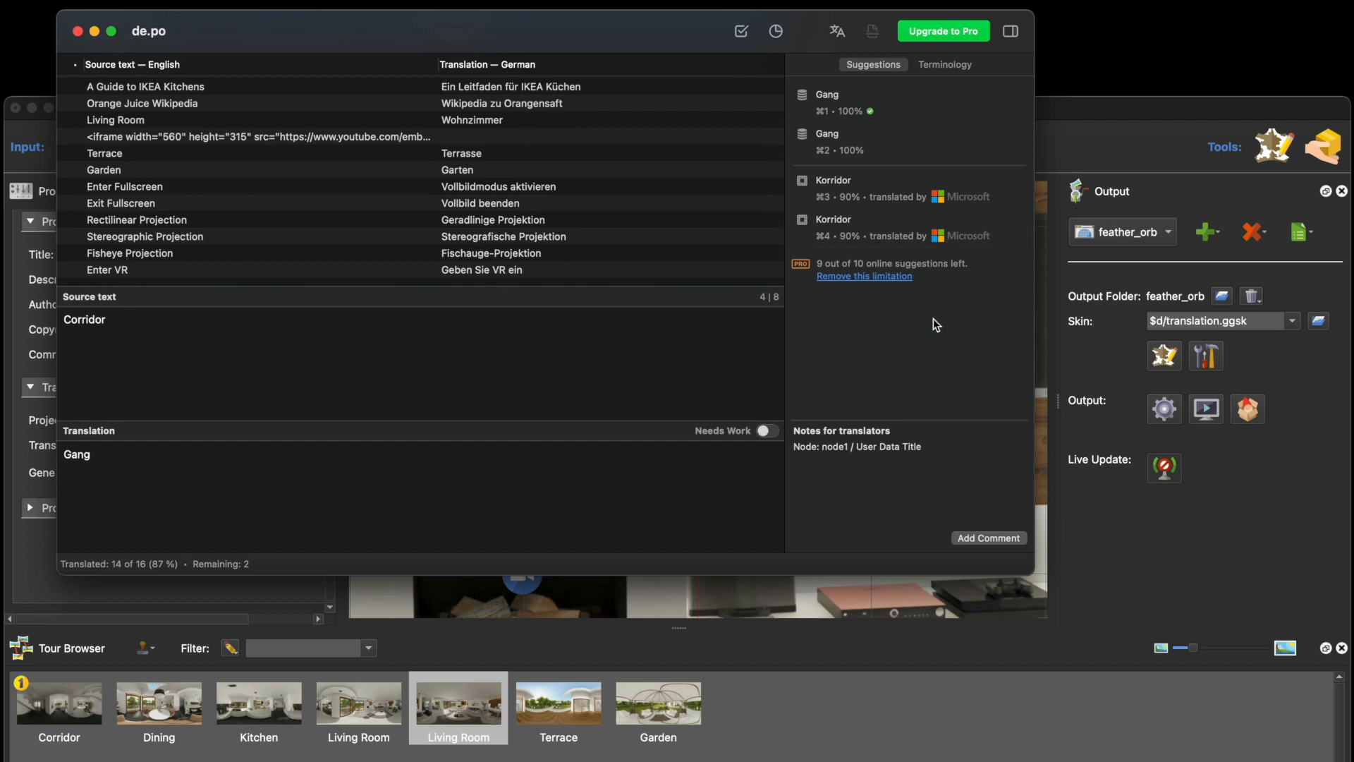
scroll(531, 92, "up", 3)
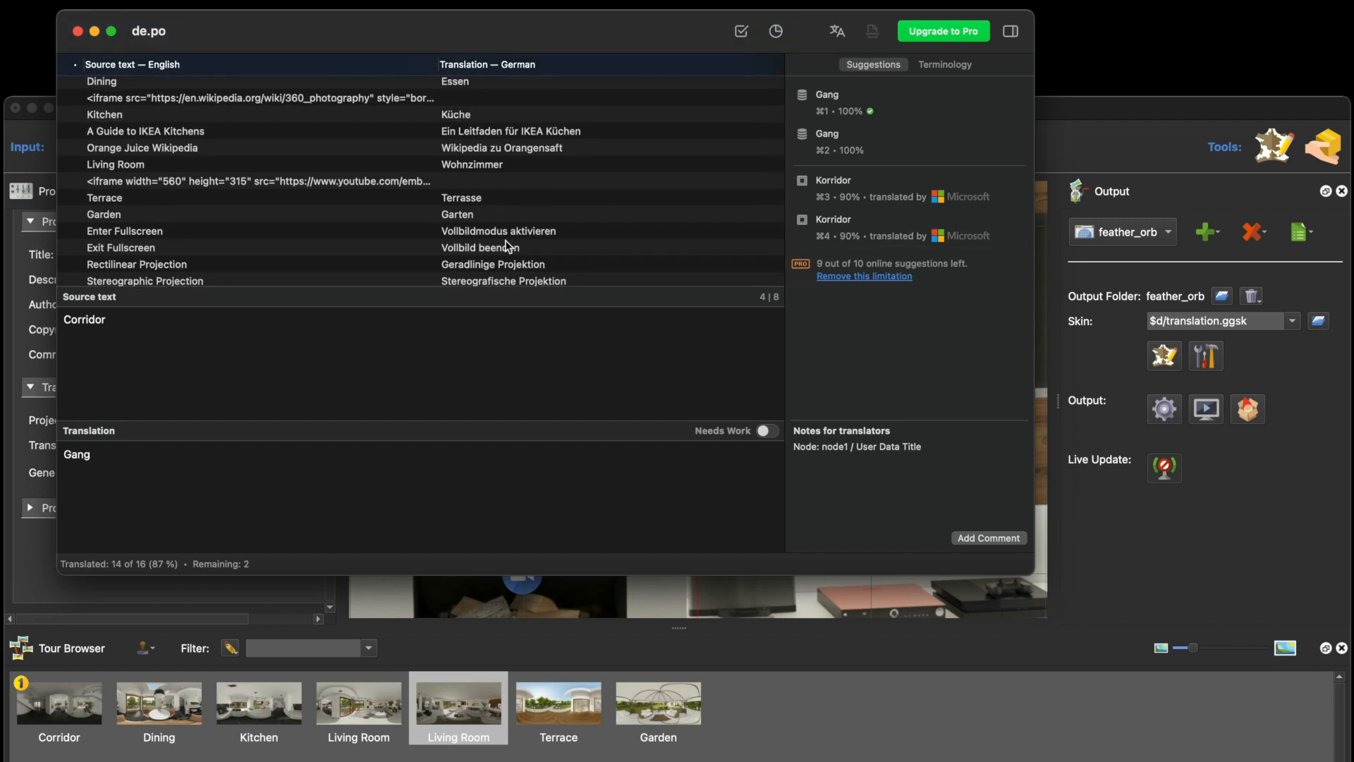
scroll(506, 242, "down", 3)
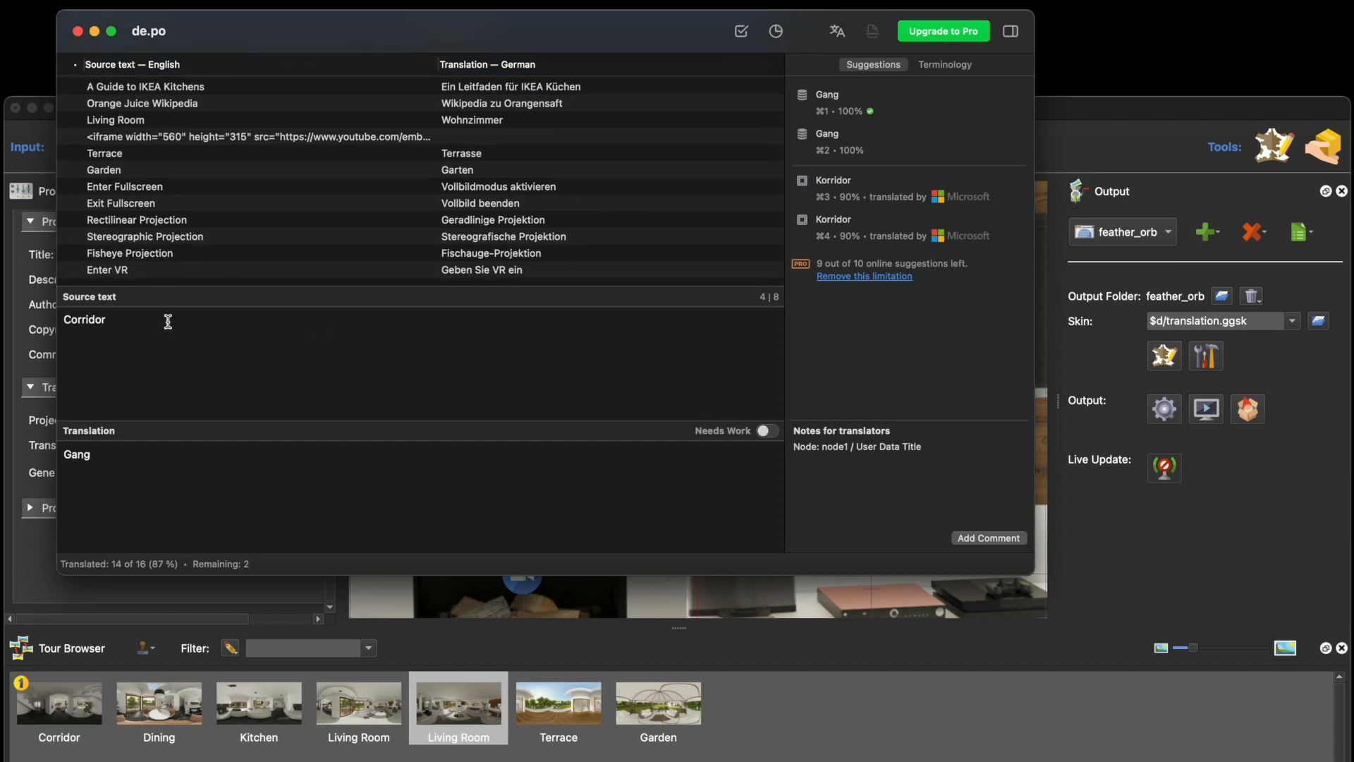
left_click(133, 276)
left_click(172, 459)
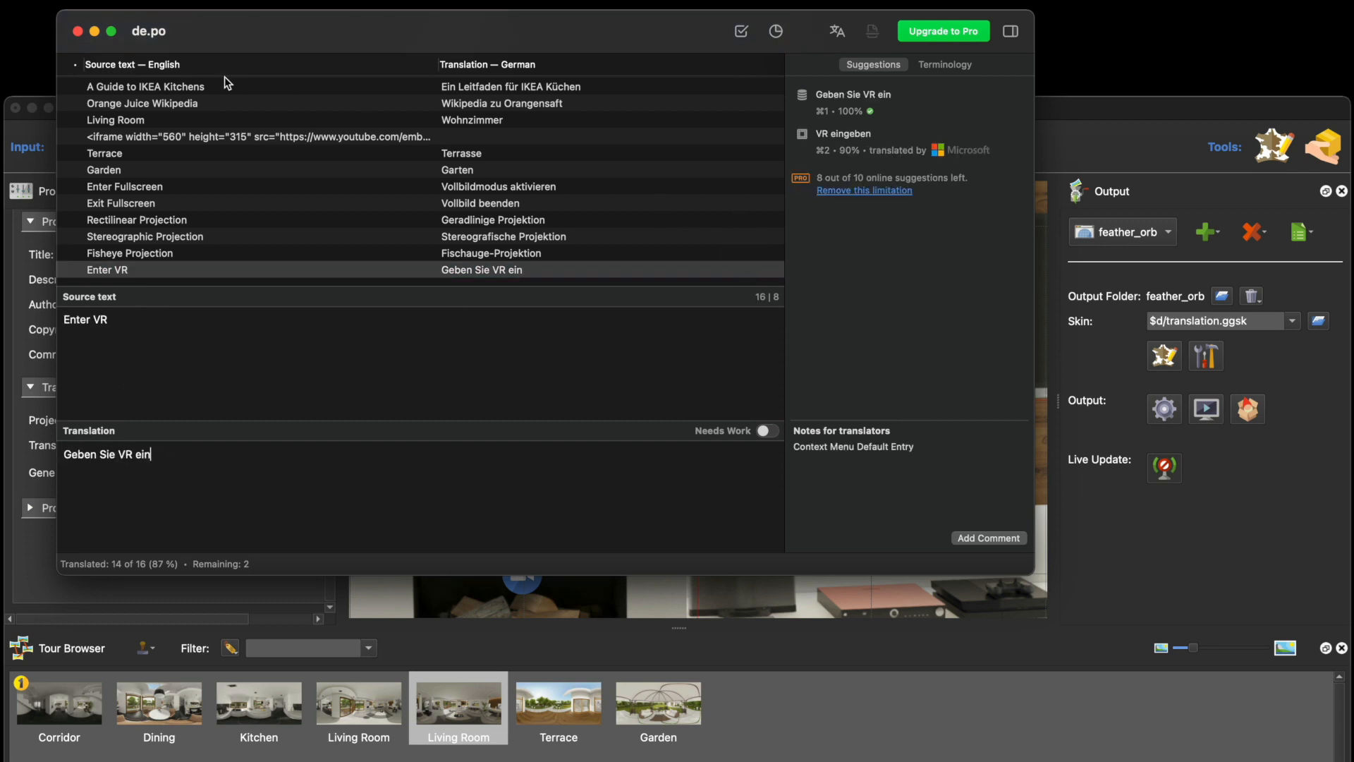
left_click(78, 32)
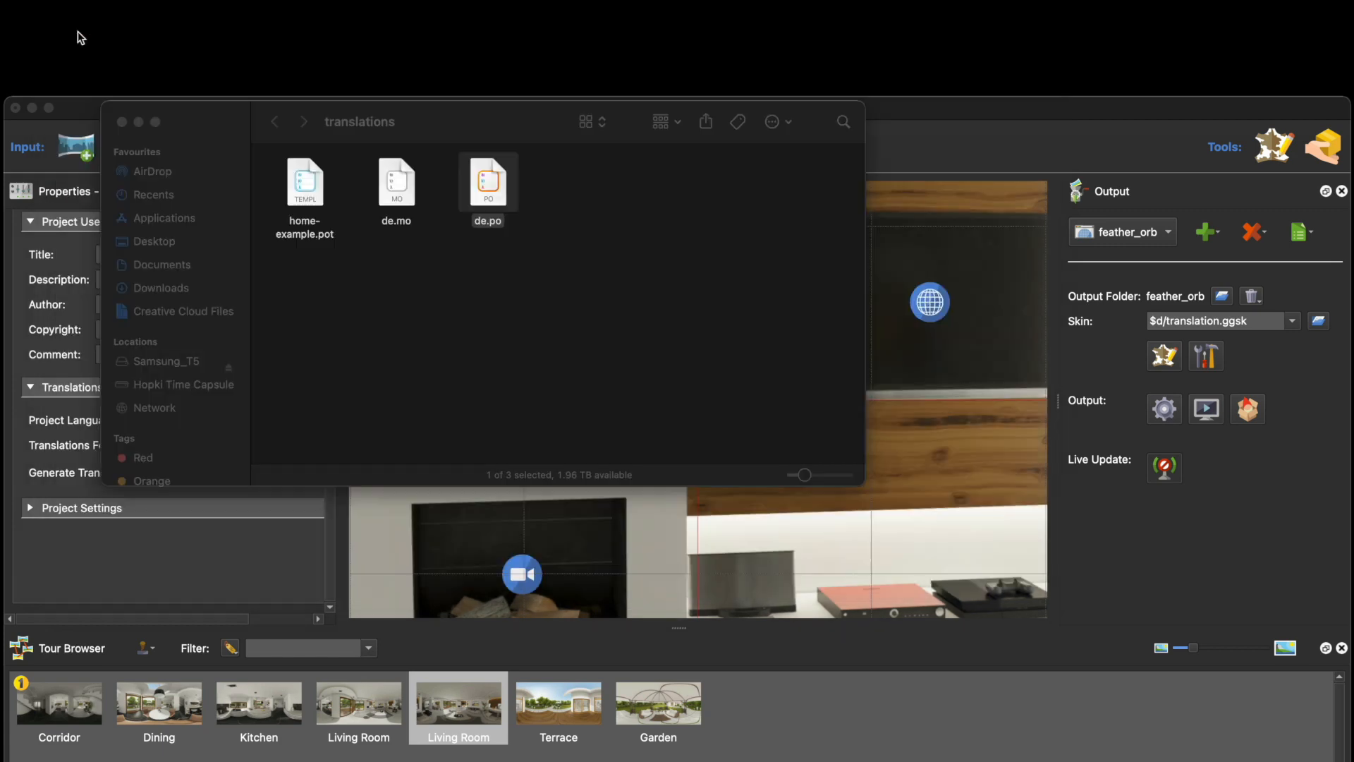
left_click(123, 124)
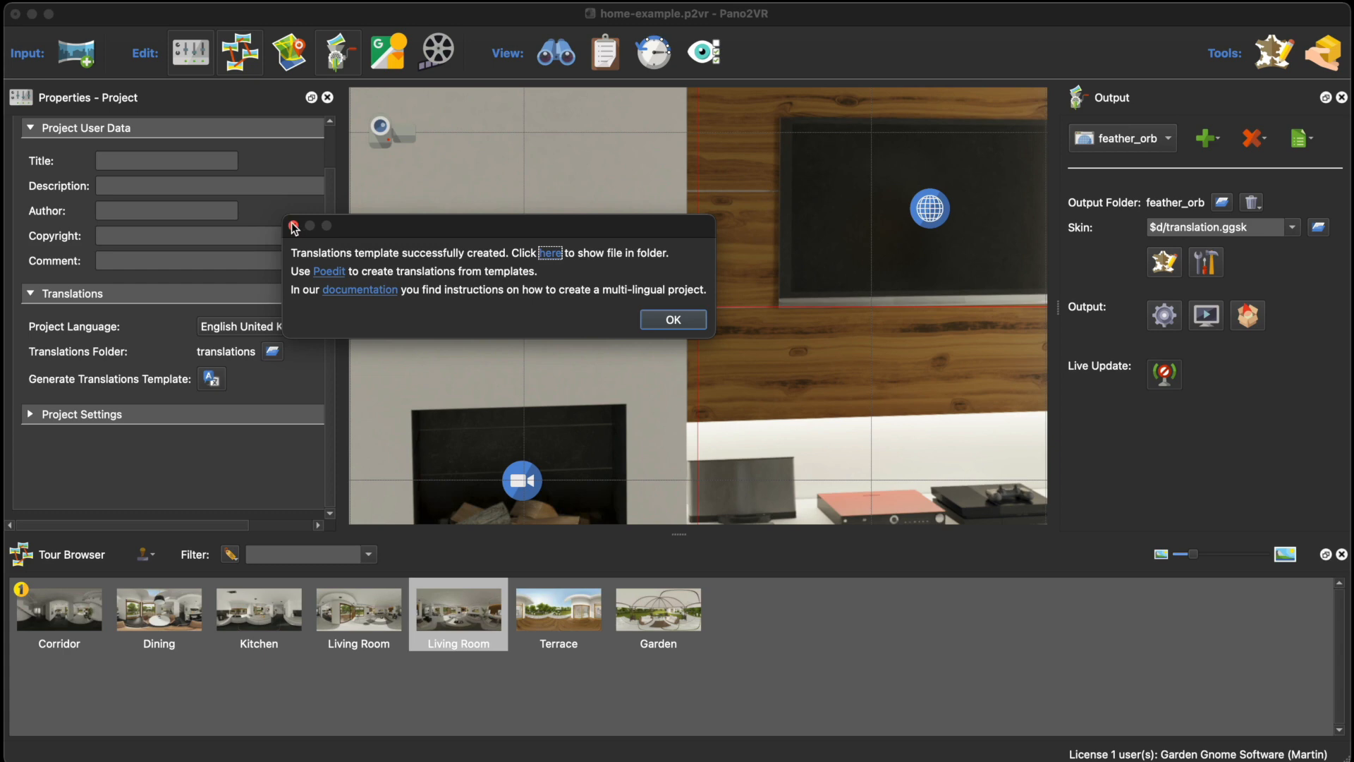
left_click(293, 226)
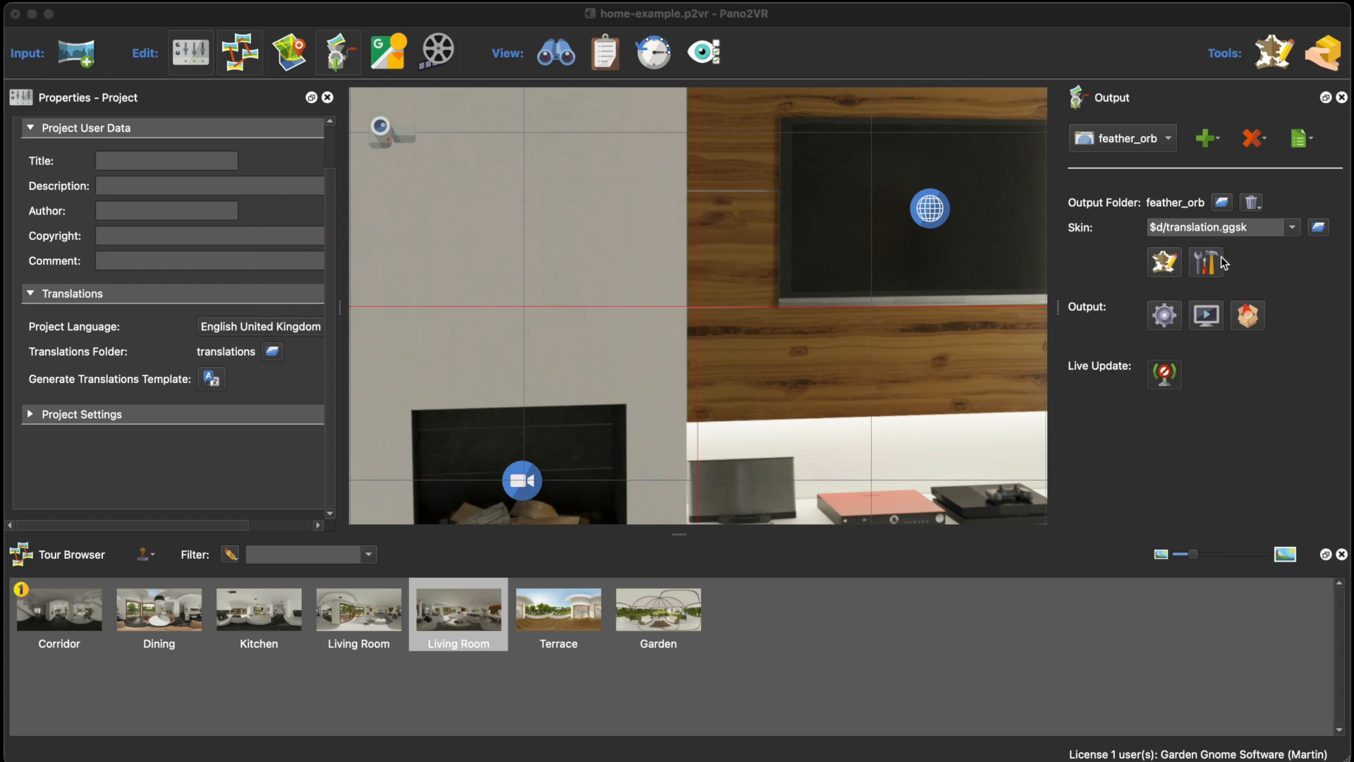
View the translation.ggsk skin in the Skin Editor again and close it.
left_click(1166, 262)
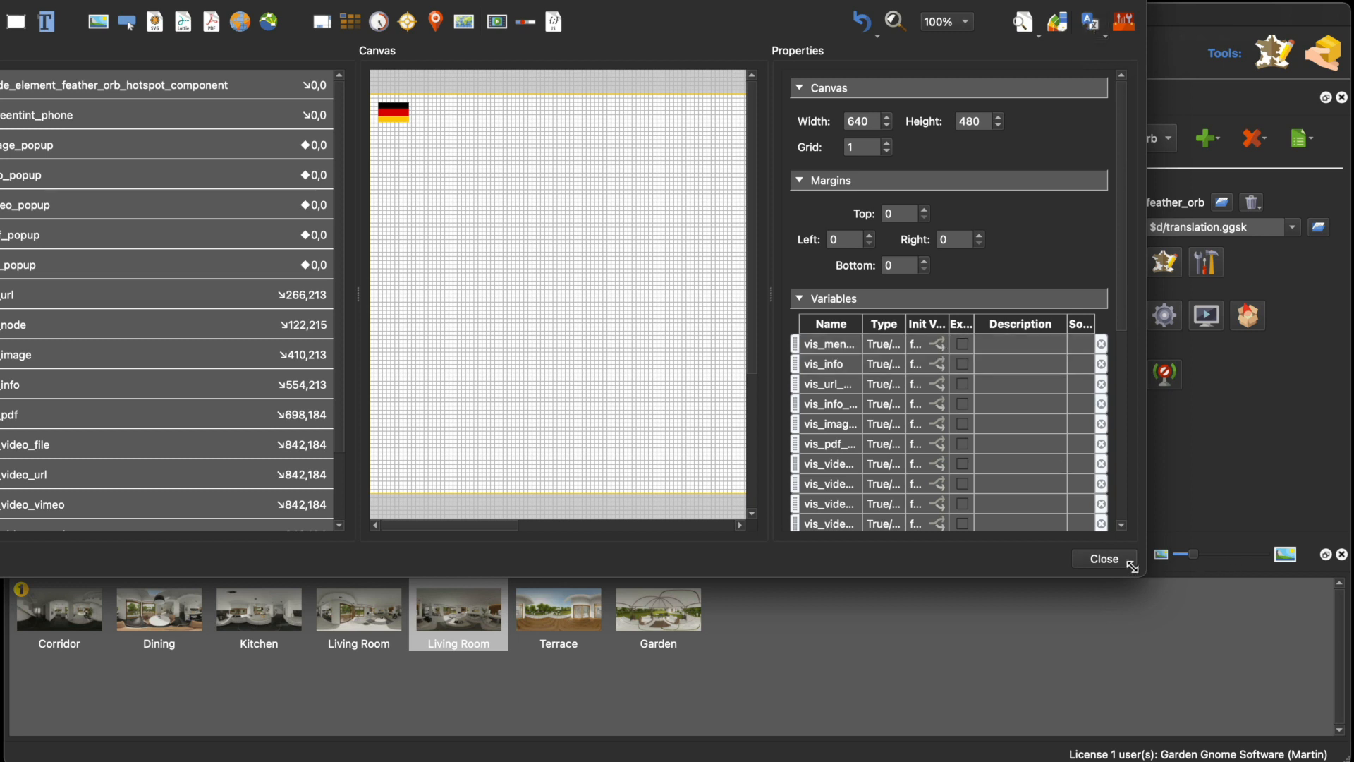
left_click(1111, 563)
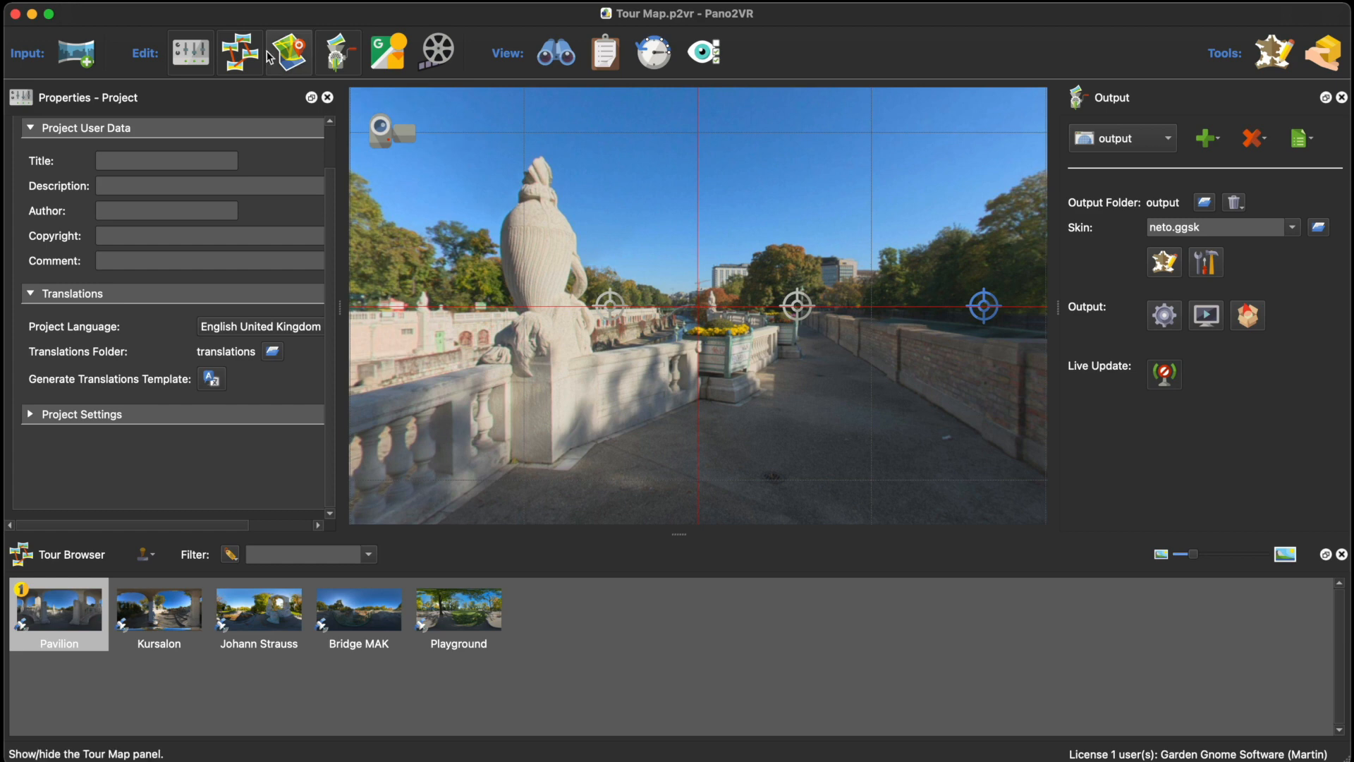
Open the Tour Map for the Tour Map.p2vr project beside the map properties and switch its layer to Satelite.
left_click(291, 58)
left_click_drag(702, 48, 505, 16)
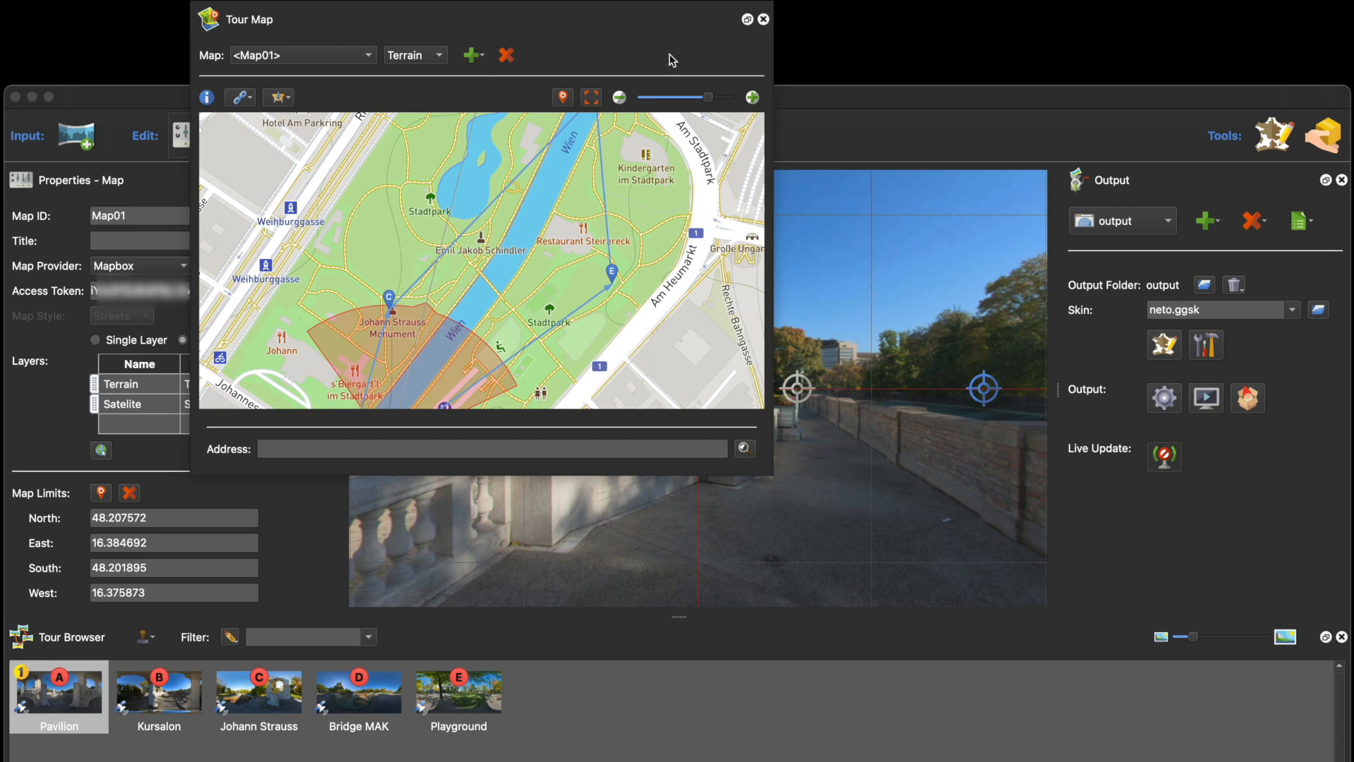
left_click_drag(615, 19, 890, 35)
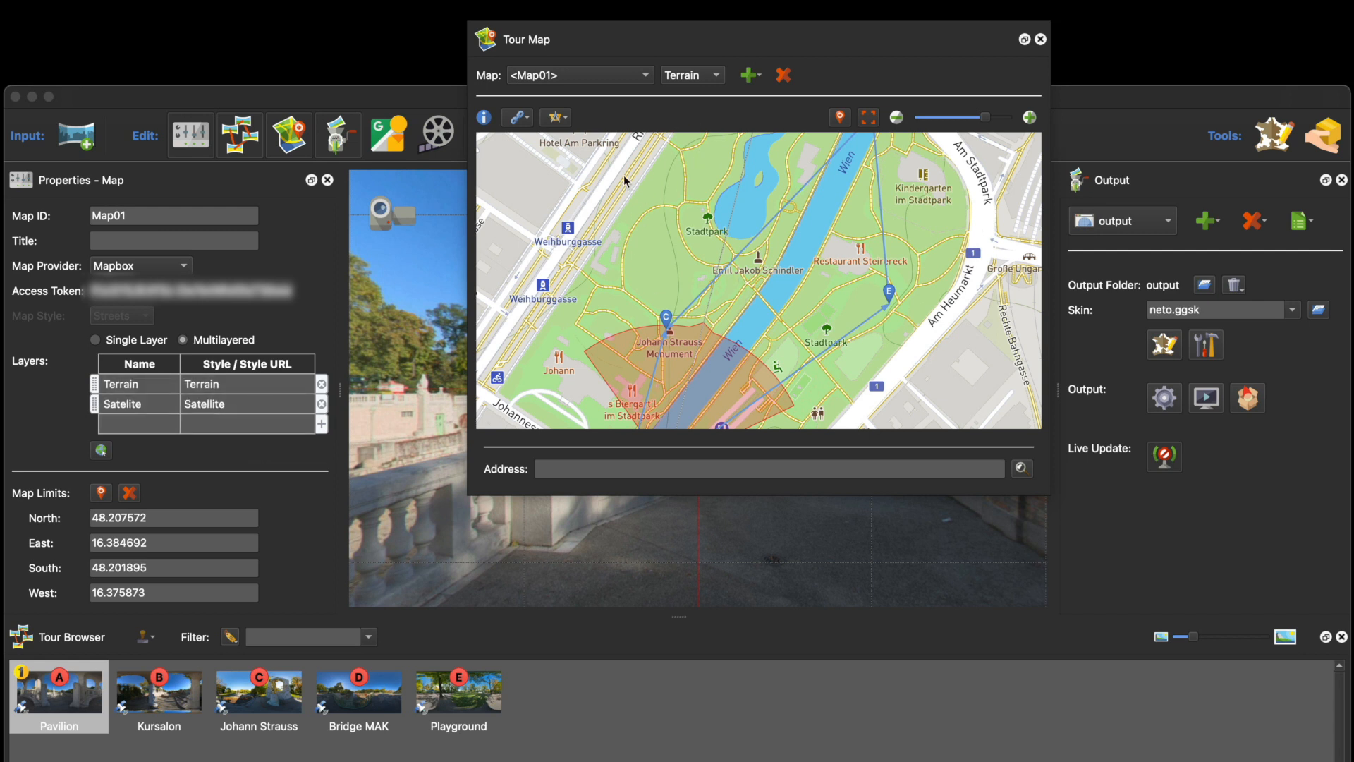
left_click(703, 79)
left_click(698, 100)
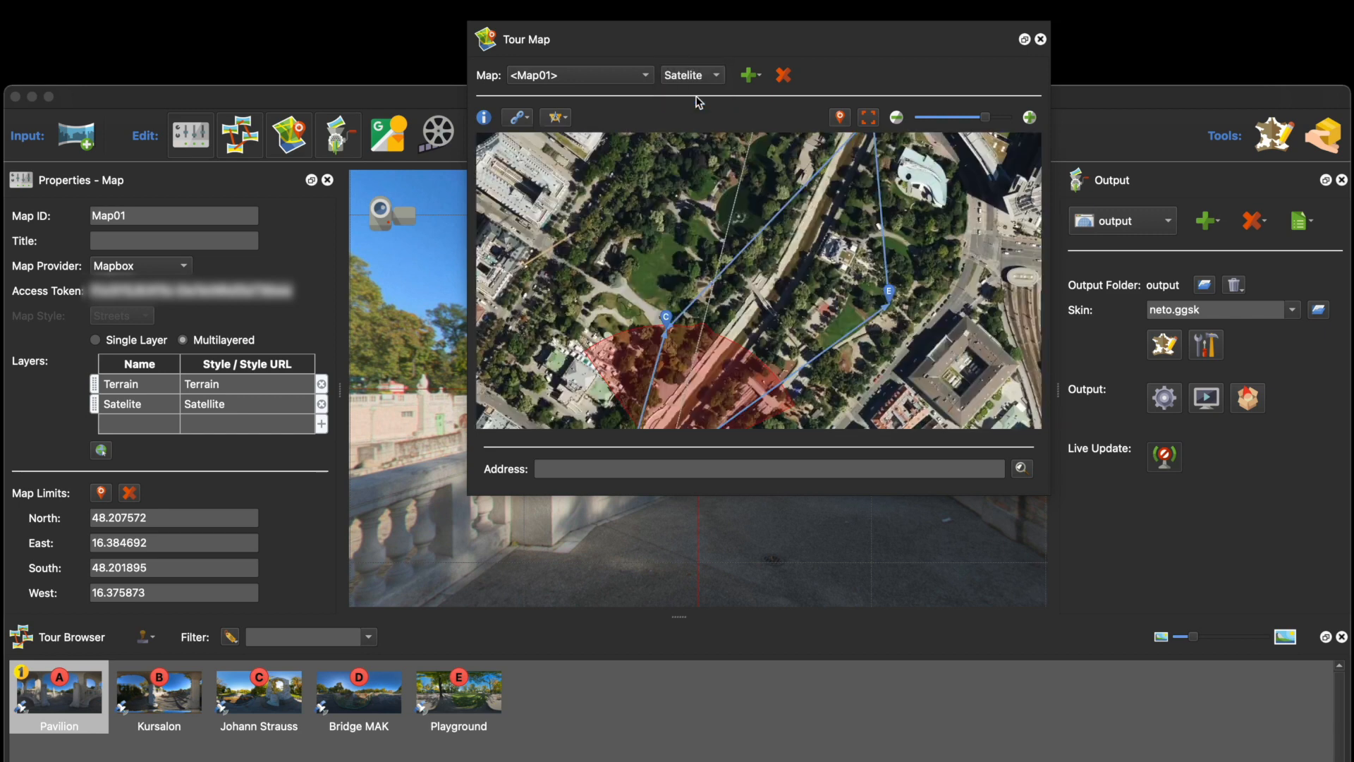
Switch the Tour Map layer back to Terrain and close the Tour Map.
left_click(701, 79)
left_click(694, 58)
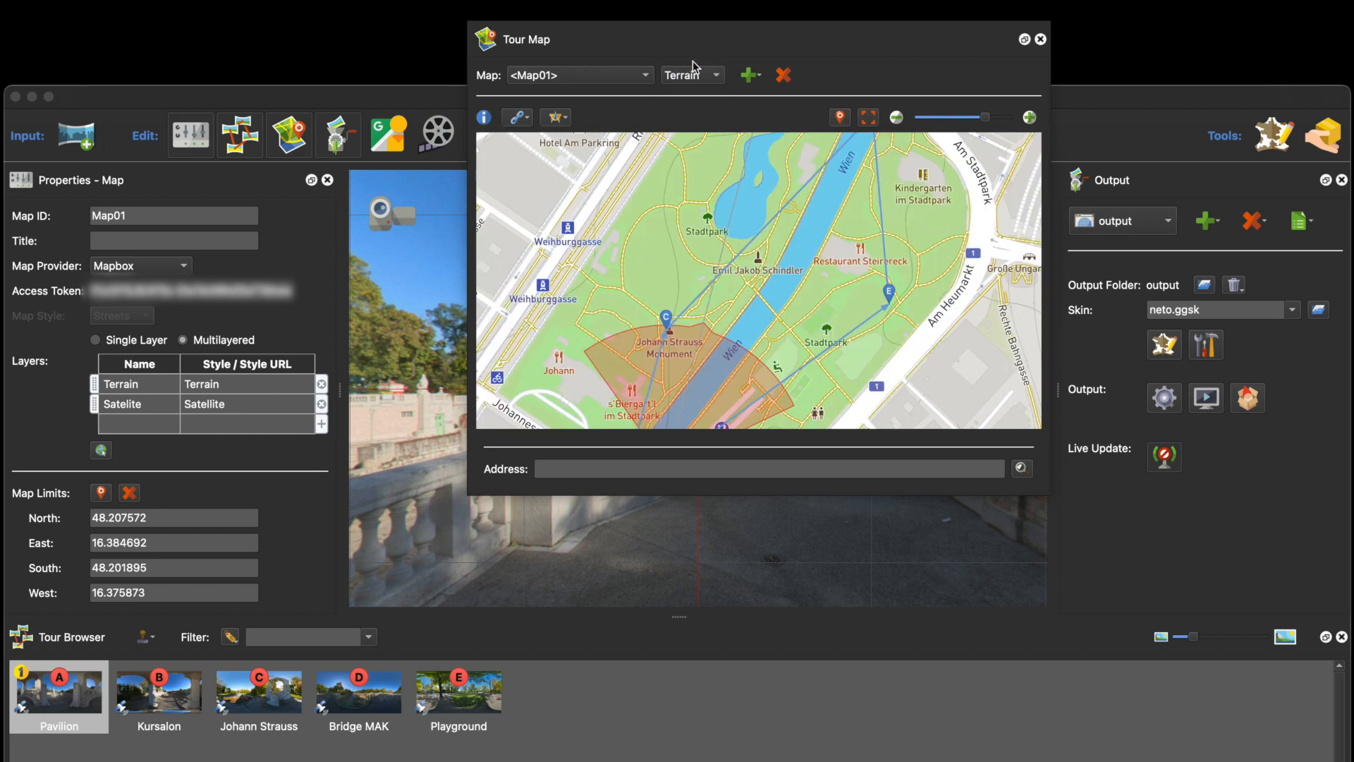
left_click(296, 145)
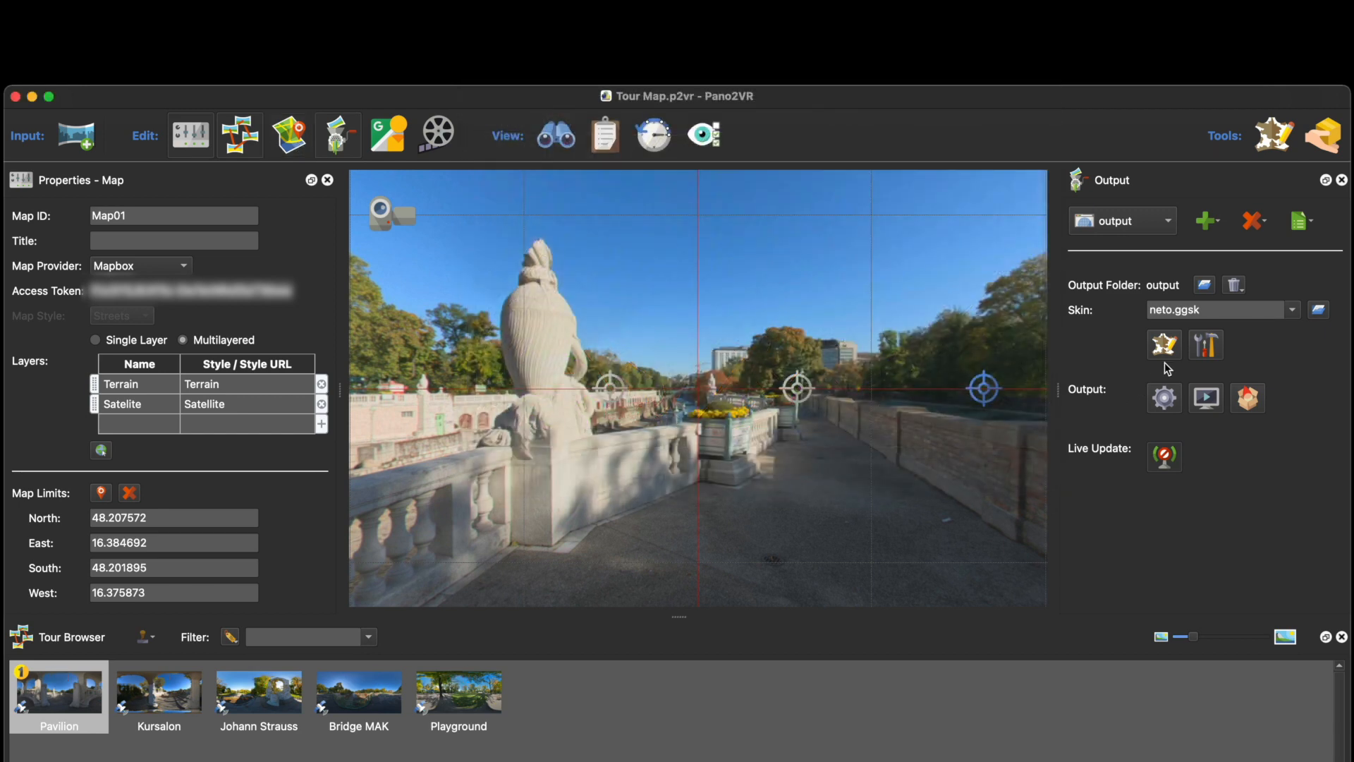
Generate the web output over the existing pano.xml and switch its map to Satelite and back to Terrain in the browser.
left_click(1167, 399)
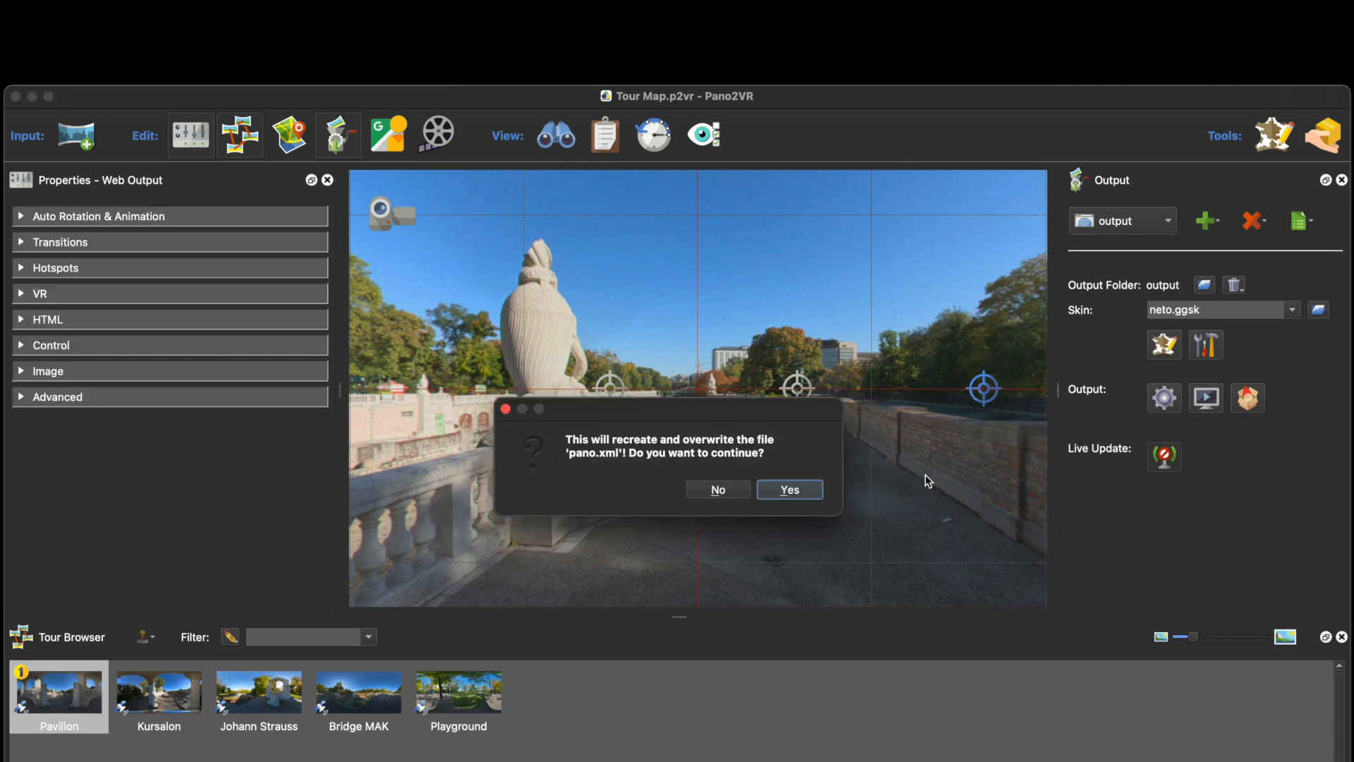
left_click(790, 490)
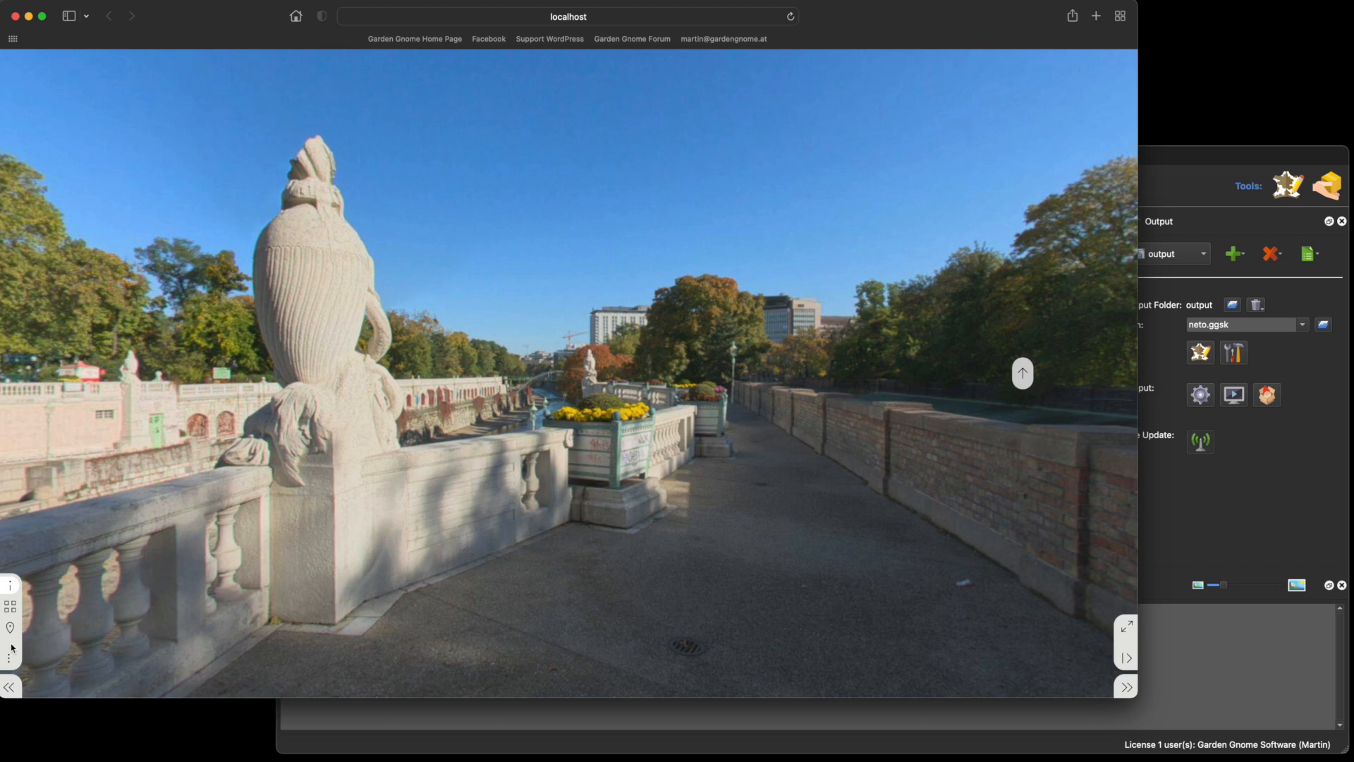
left_click(10, 627)
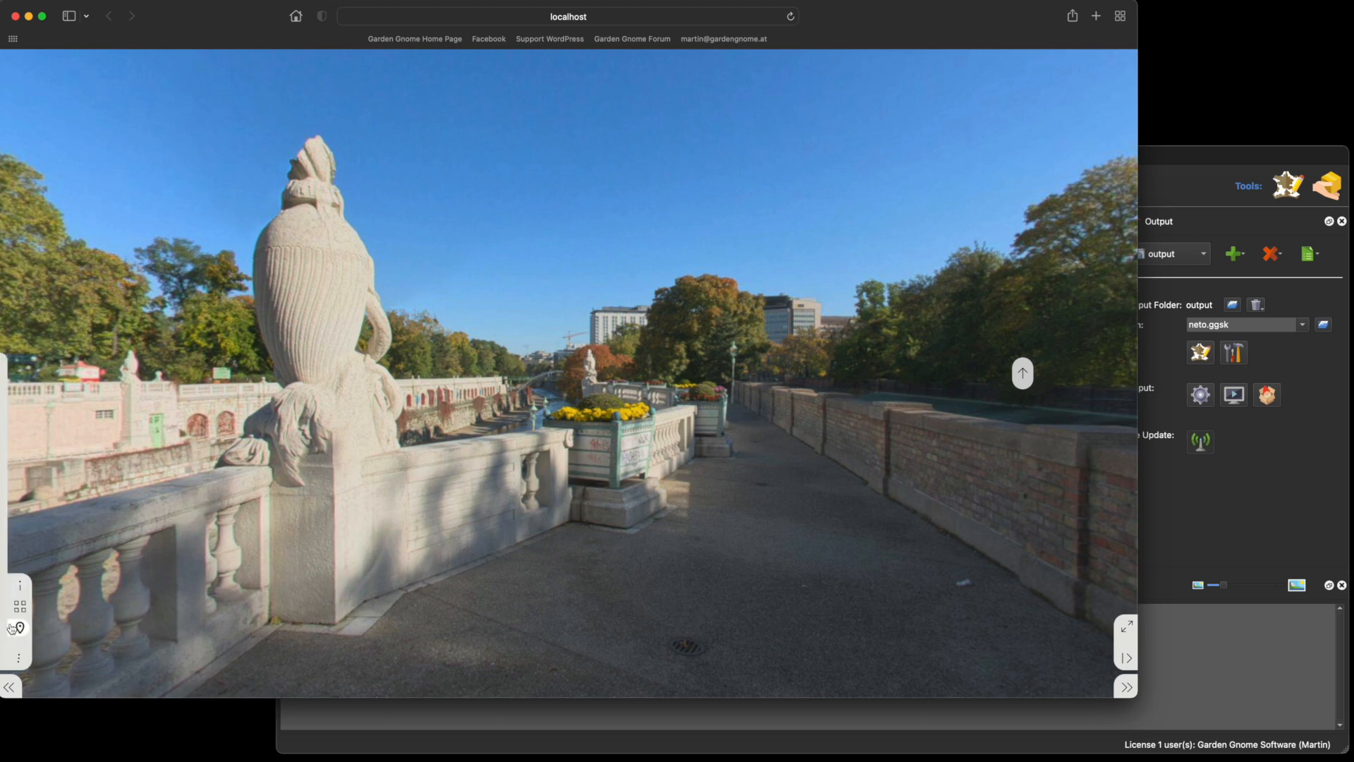
mouse_move(34, 388)
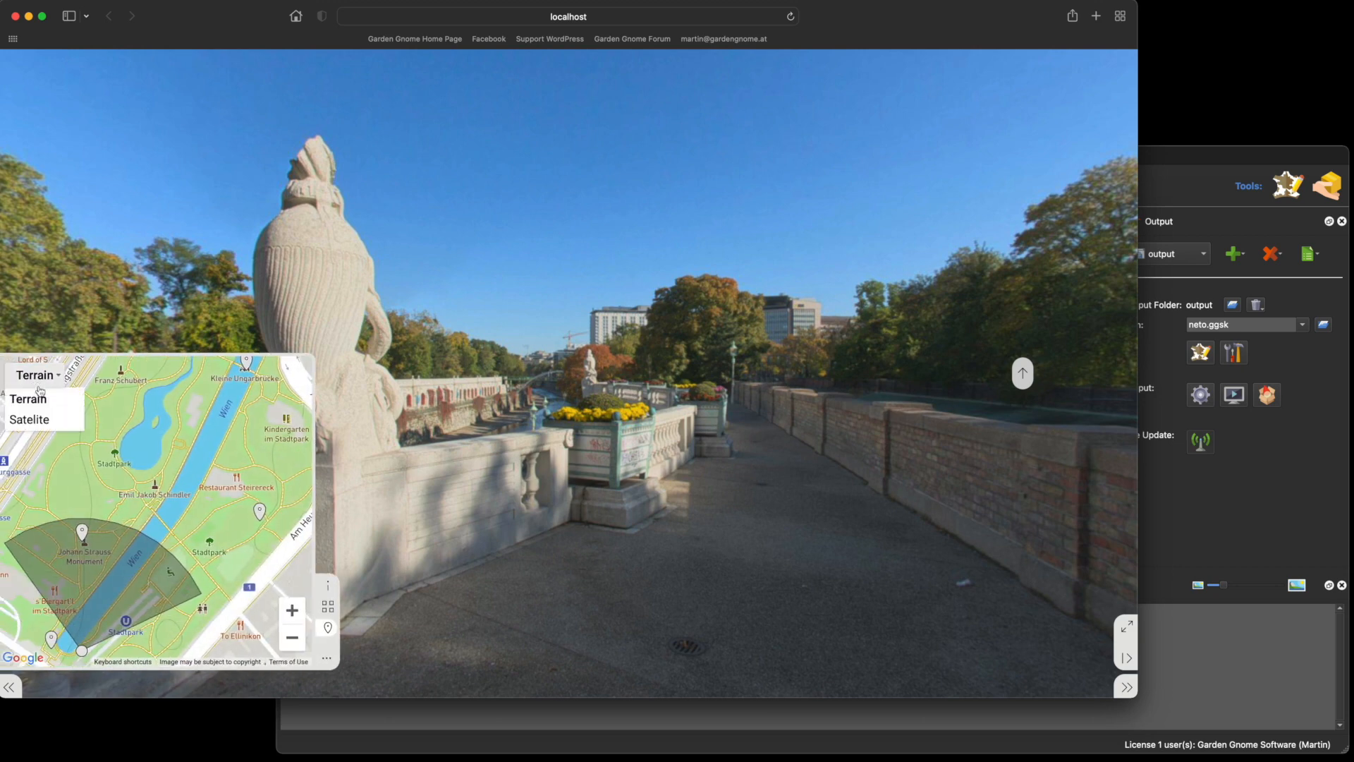
left_click(31, 419)
left_click(43, 402)
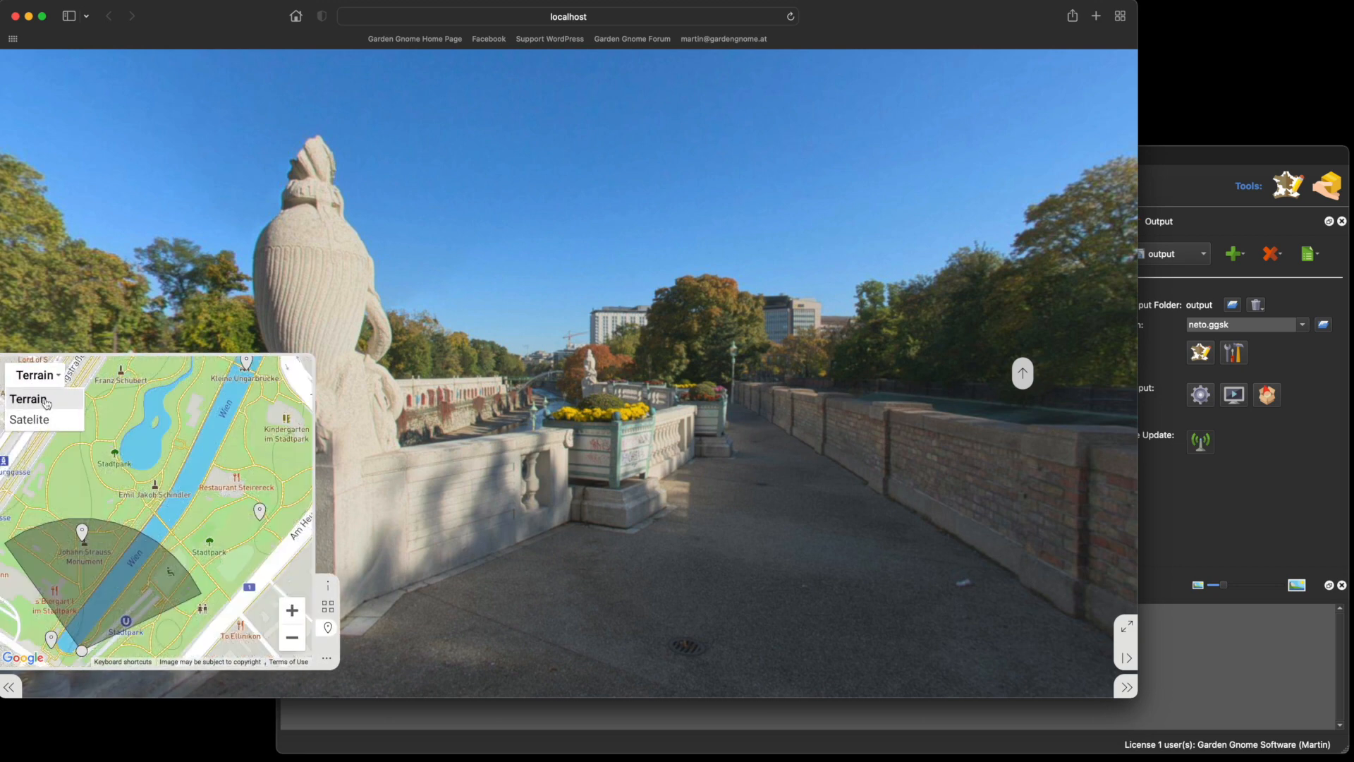
left_click(44, 419)
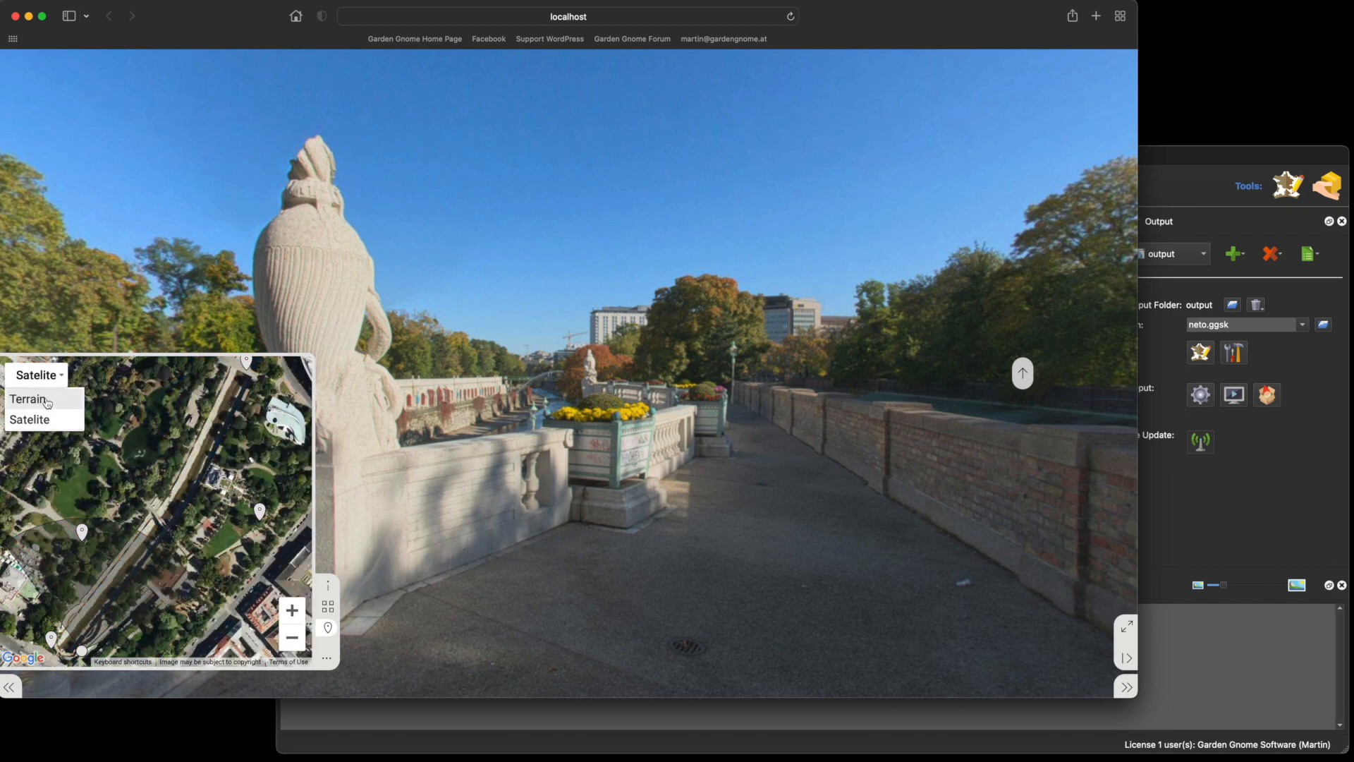
left_click(47, 402)
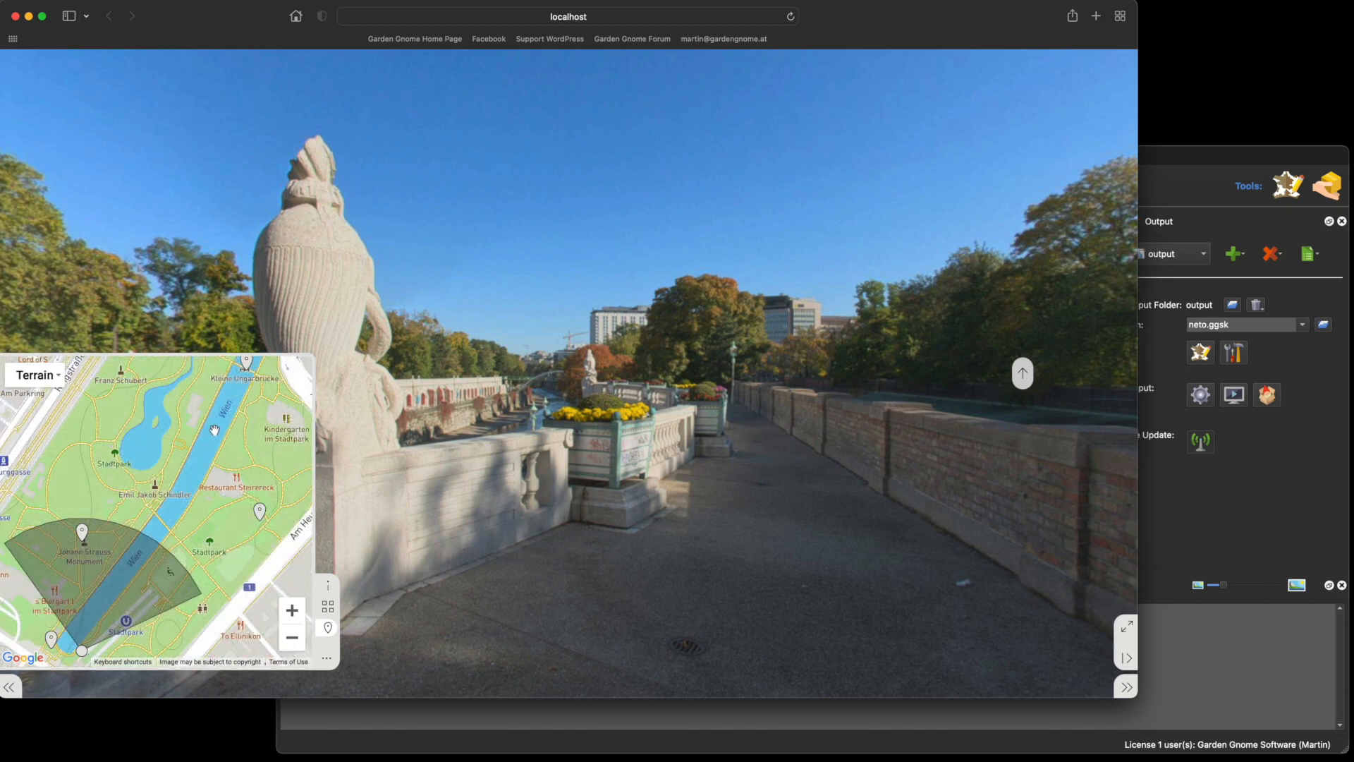
Pan and zoom the output's Terrain map to test how far the map limits allow it to move.
left_click_drag(162, 462, 150, 431)
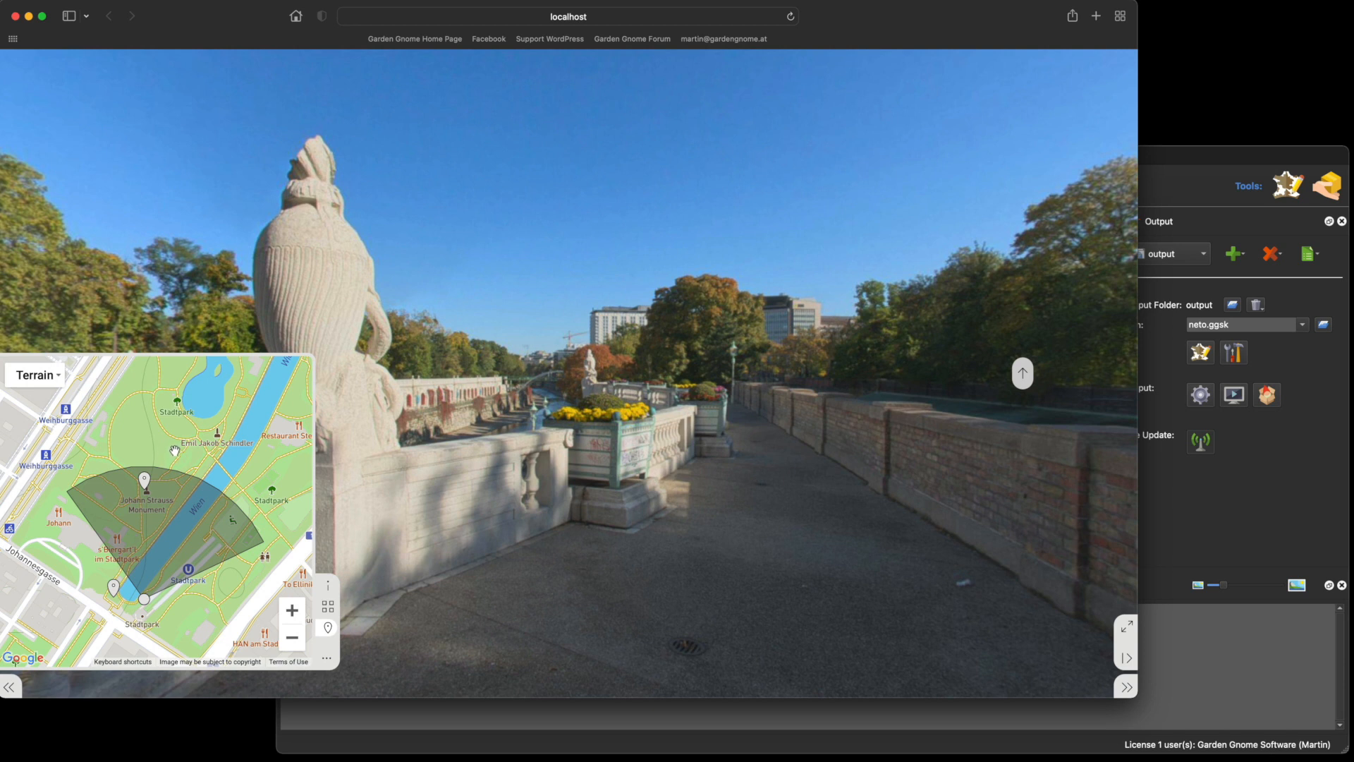
left_click_drag(203, 442, 162, 442)
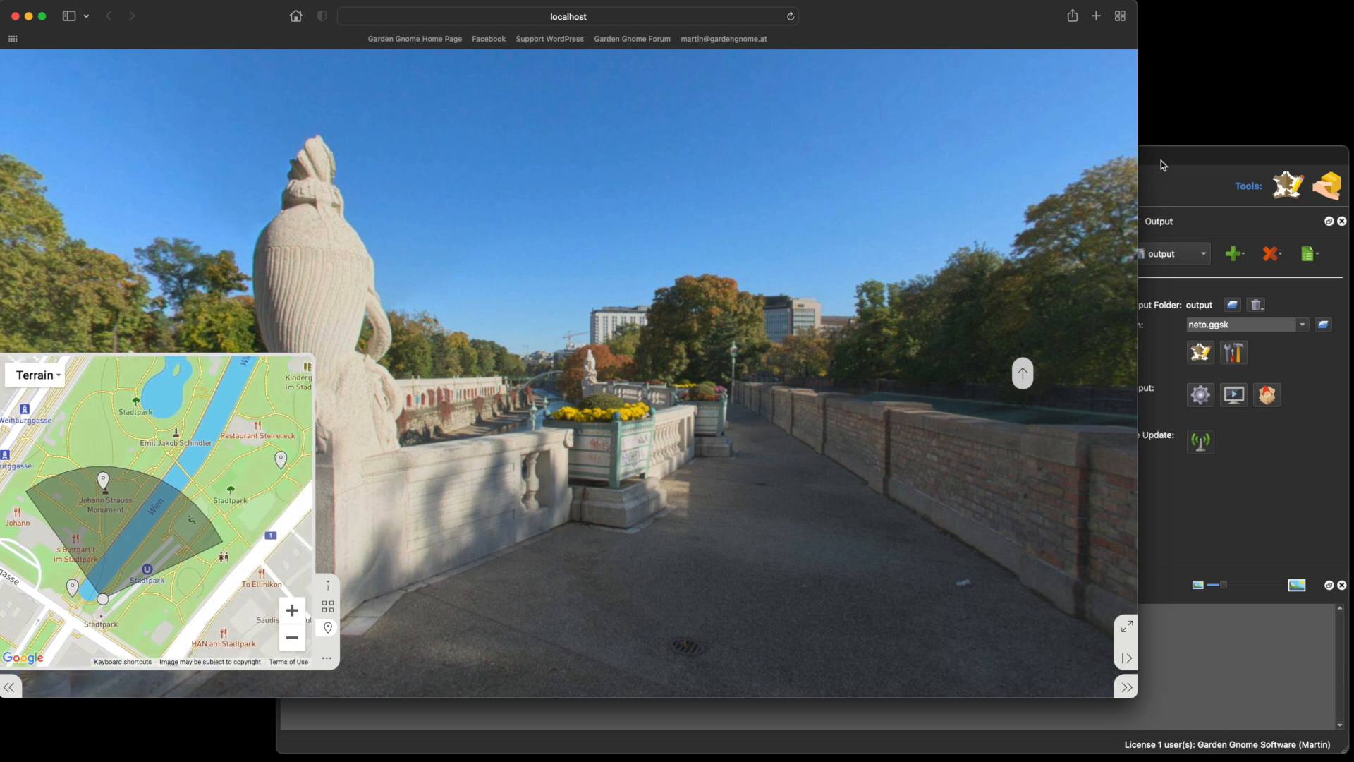
left_click_drag(226, 479, 14, 448)
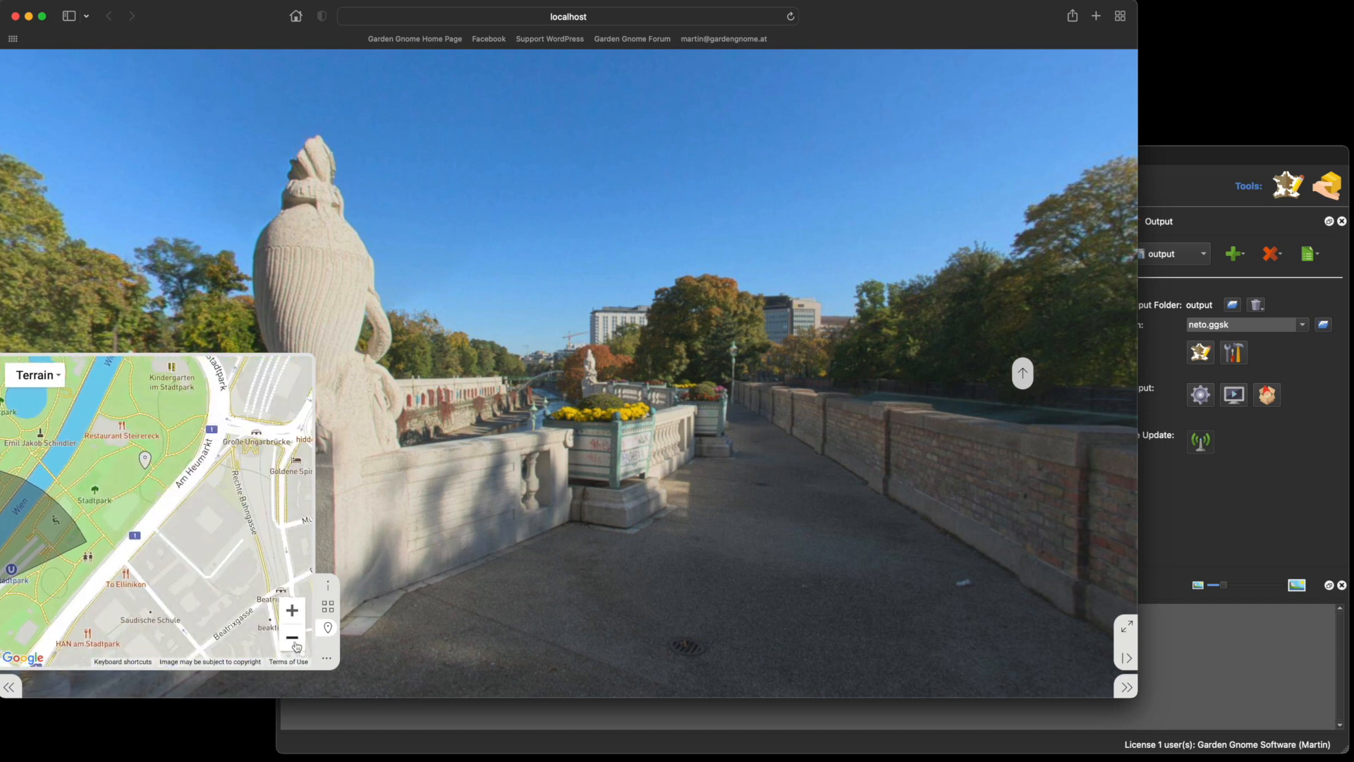
left_click(292, 611)
left_click(293, 638)
Back in Pano2VR, enlarge the map limits to about north 48.2081, east 16.3871, south 48.2006 and west 16.3737, and close the Tour Map.
left_click(1171, 163)
left_click(501, 188)
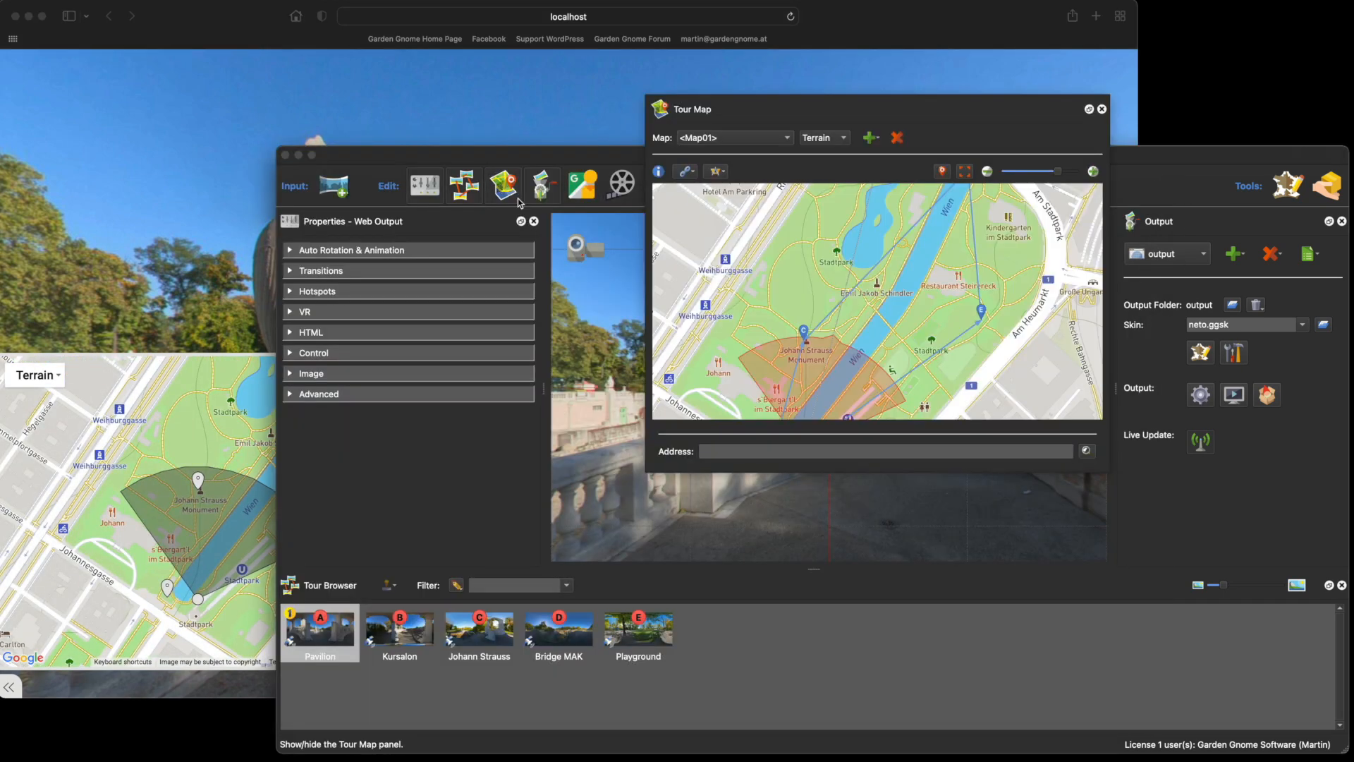
left_click(722, 172)
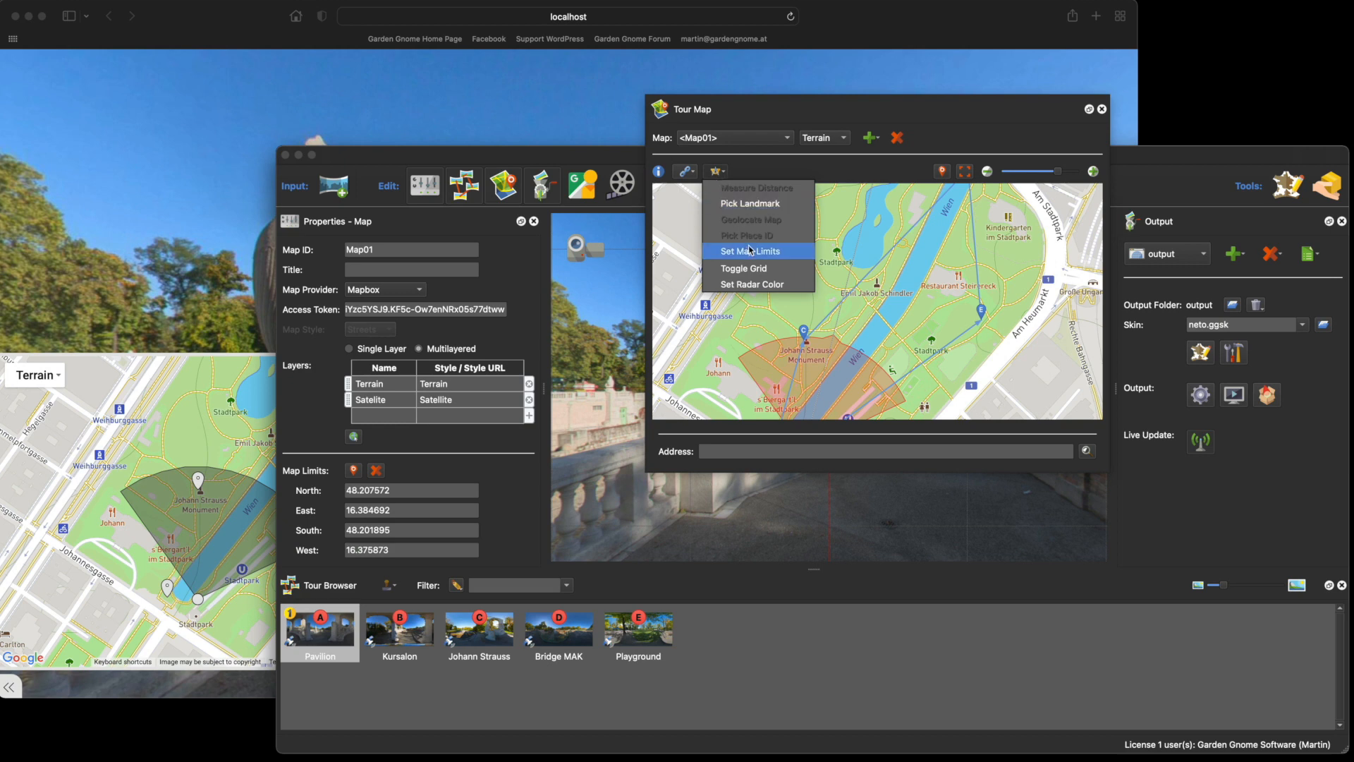
left_click(782, 258)
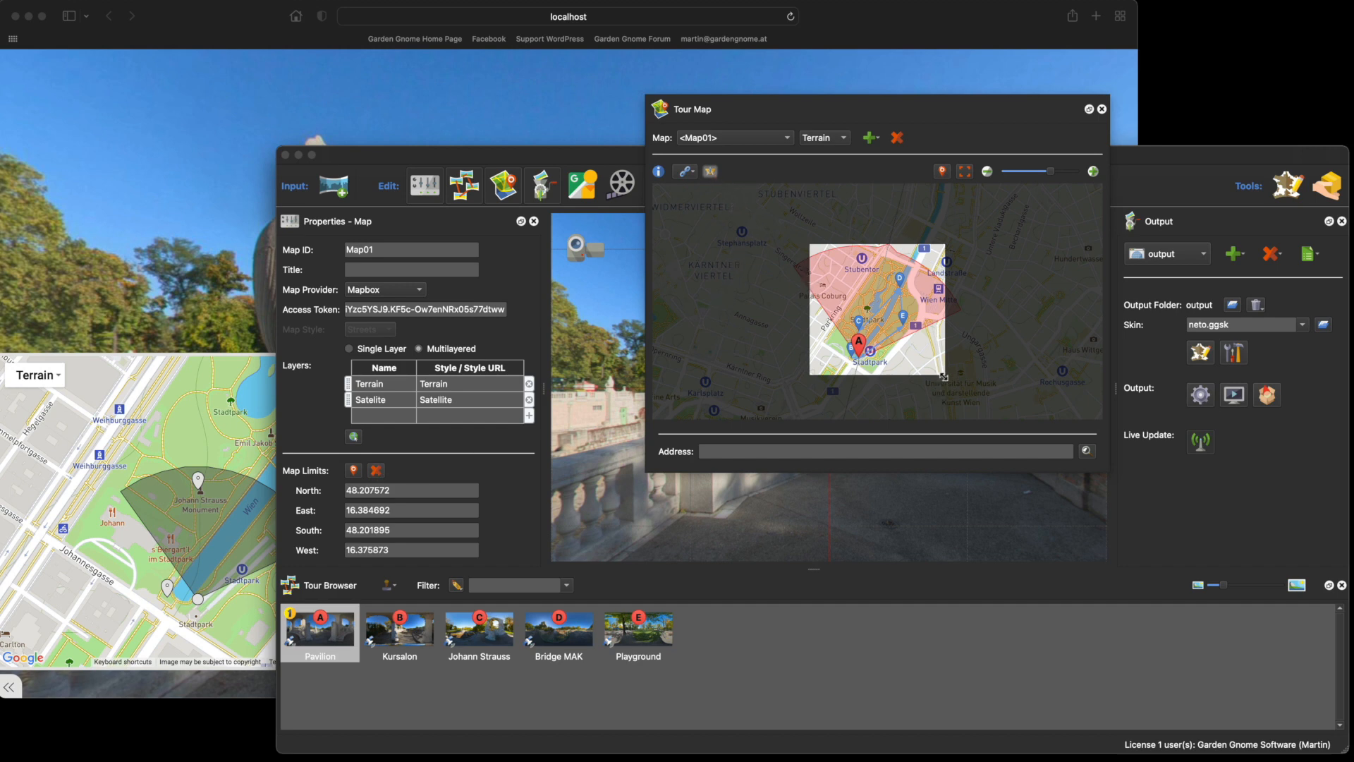
left_click_drag(944, 376, 982, 404)
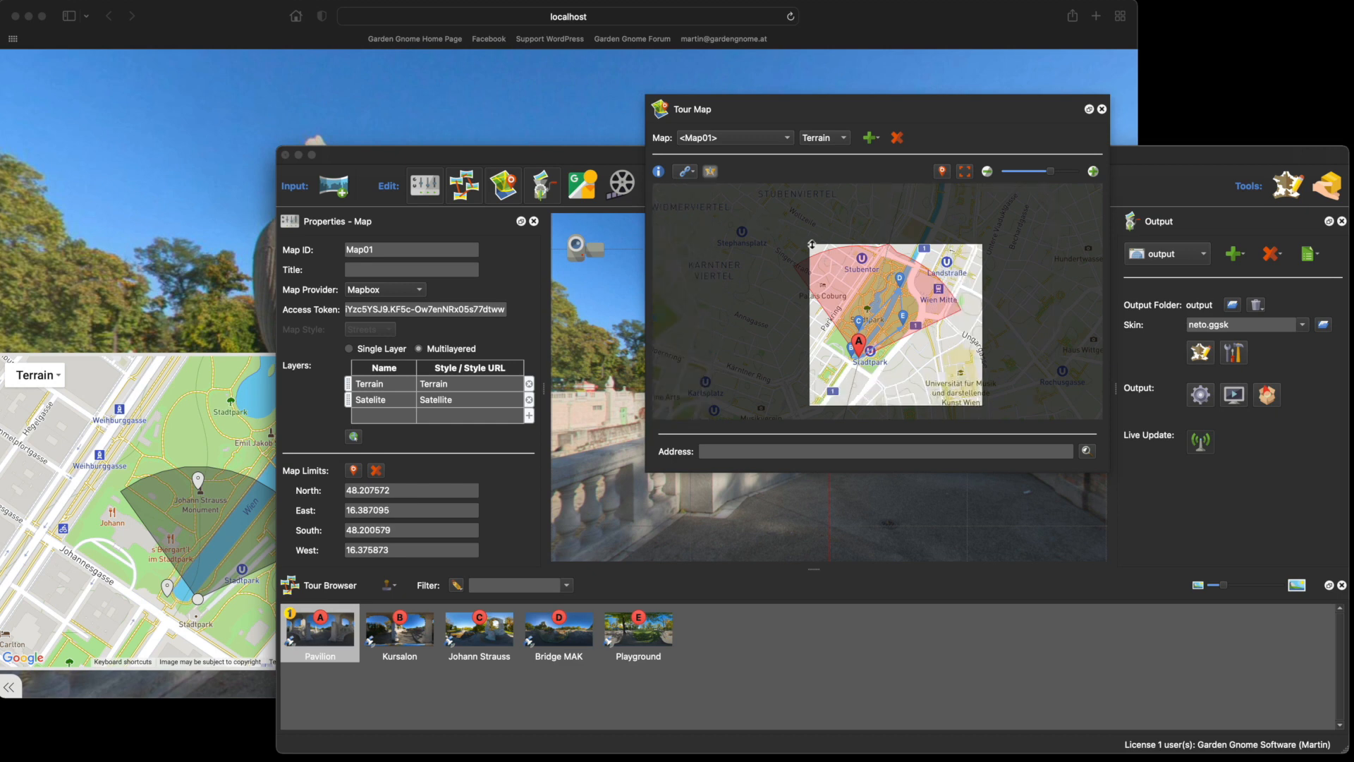
left_click_drag(812, 244, 775, 248)
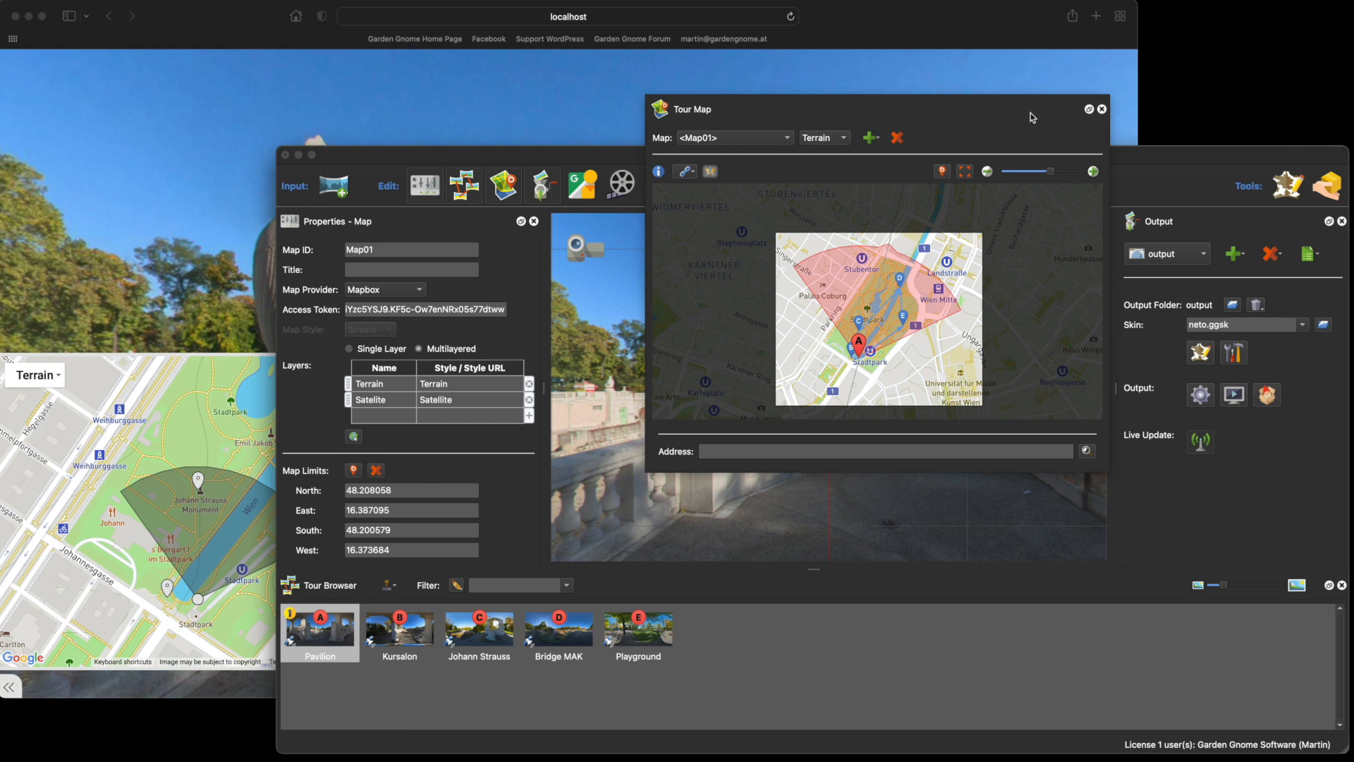
left_click(1101, 110)
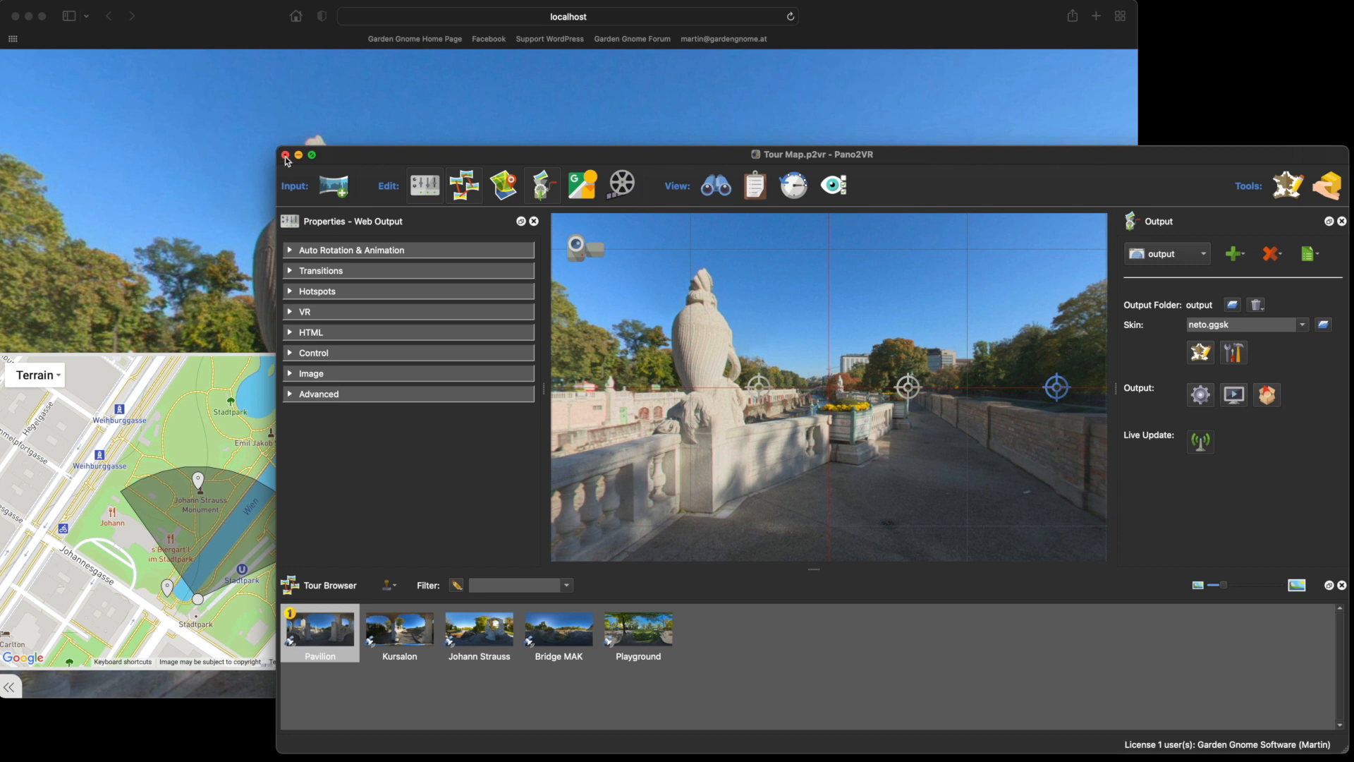
Close the browser preview and open the recent project Tenis_web_2566_1280-01.p2vr.
left_click(15, 15)
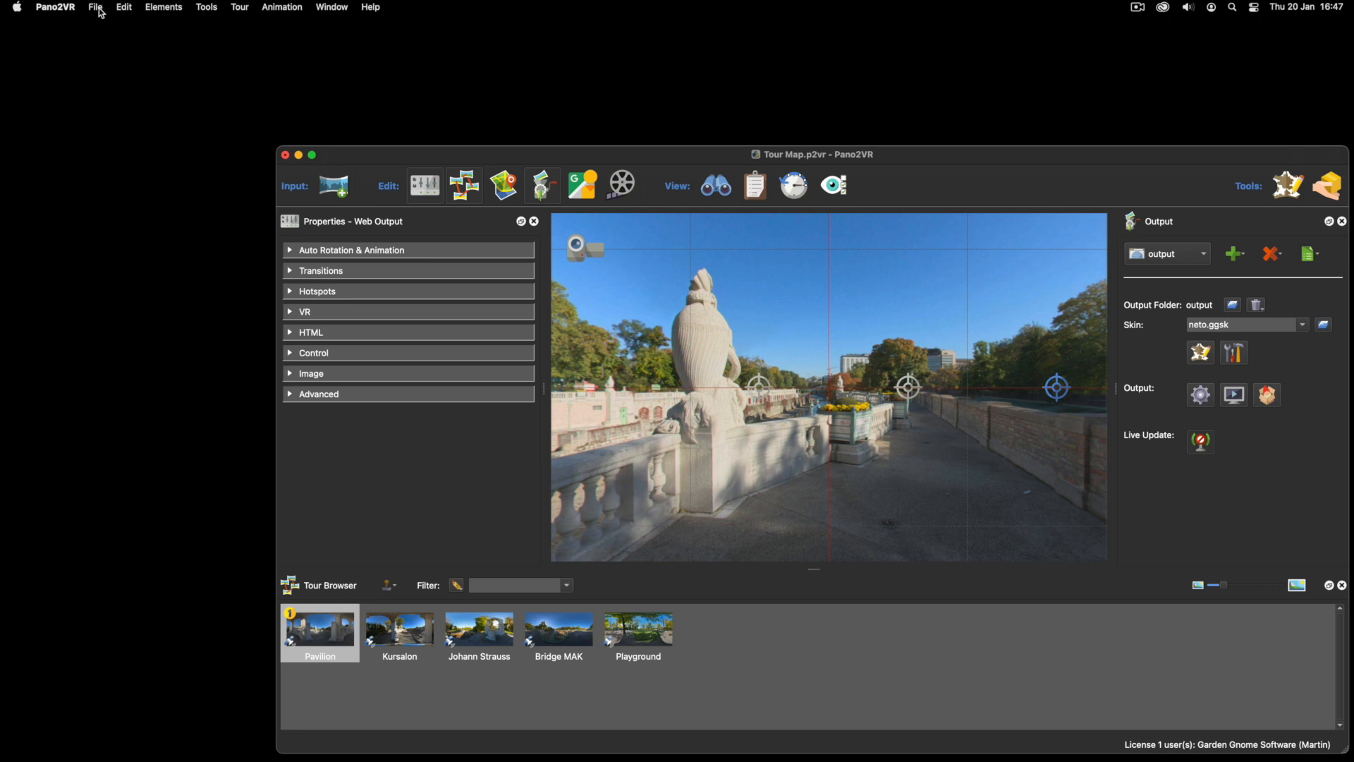
left_click(96, 8)
mouse_move(169, 100)
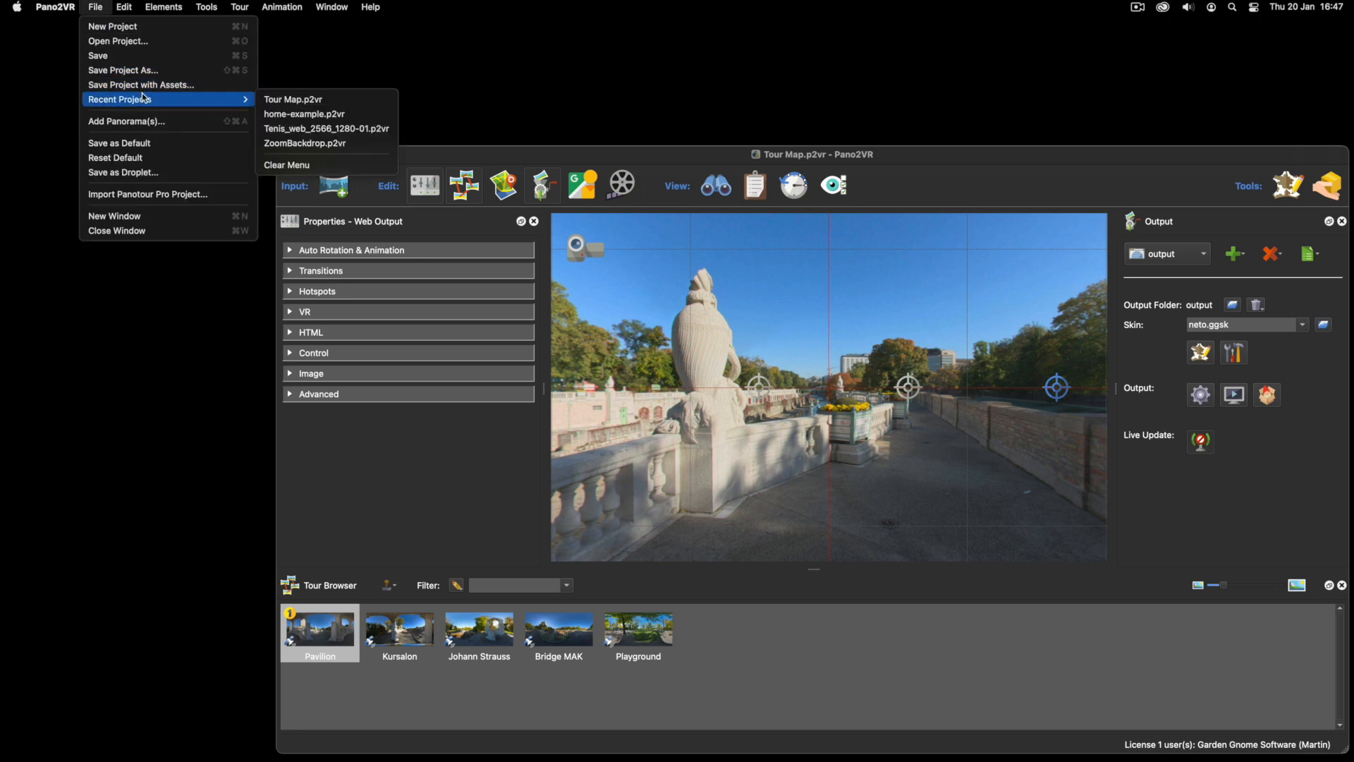
left_click(338, 129)
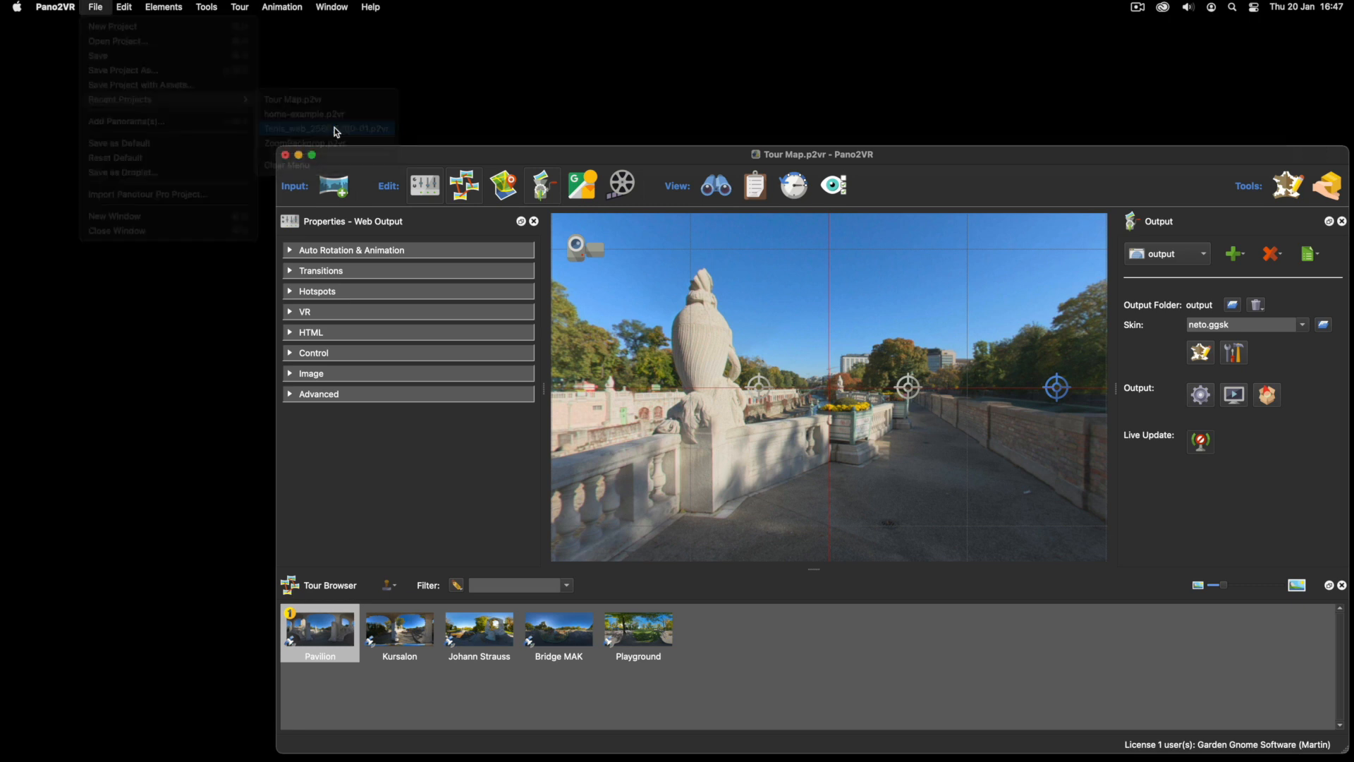
left_click(760, 469)
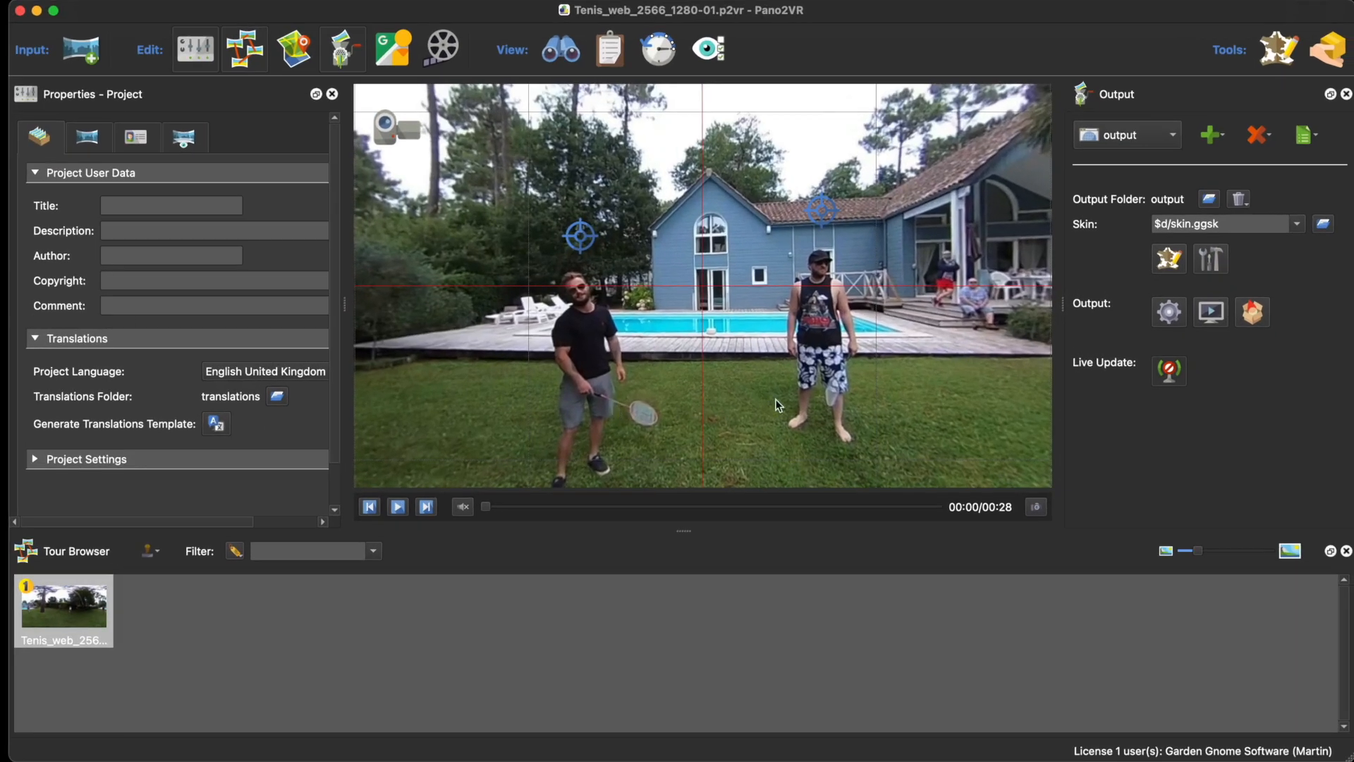
Select the point hotspot above the man in the black T-shirt and show the Animation timeline with more height.
left_click_drag(786, 332, 764, 306)
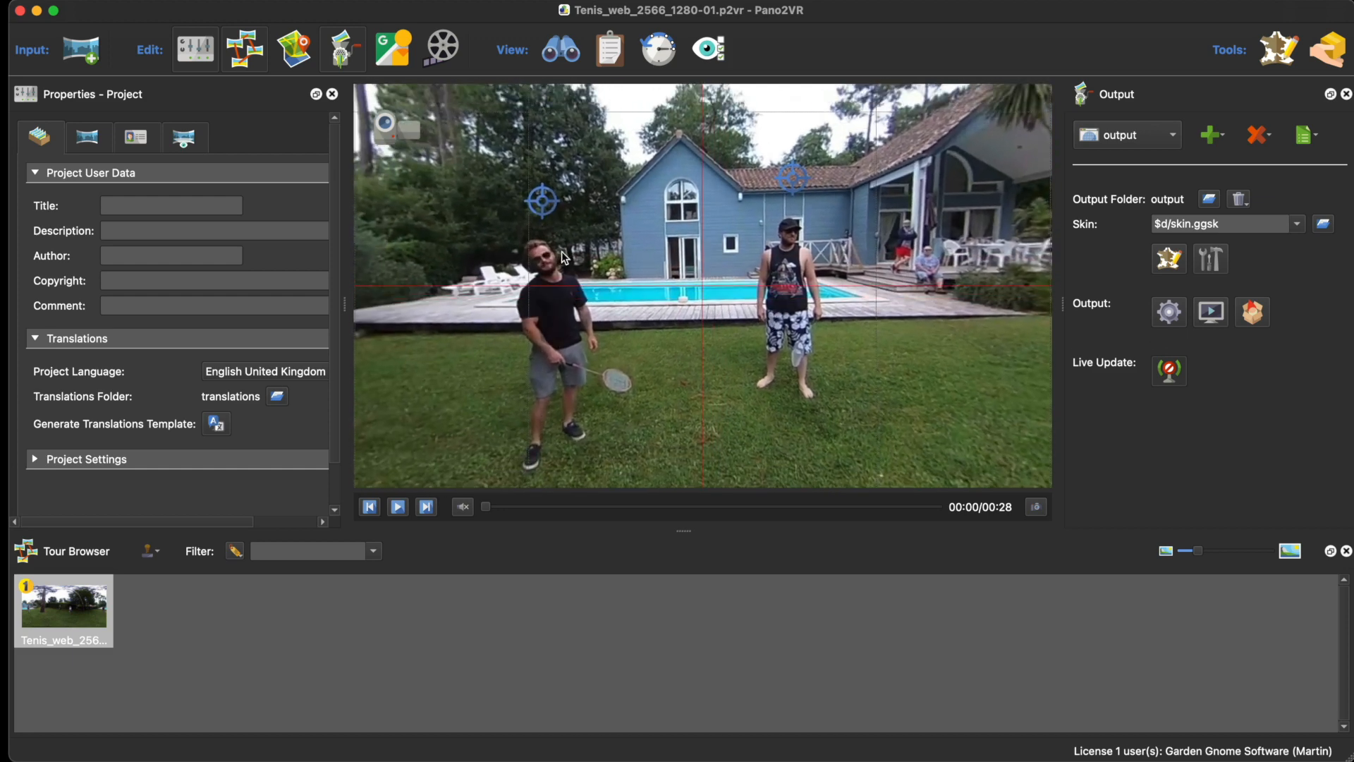
left_click(539, 210)
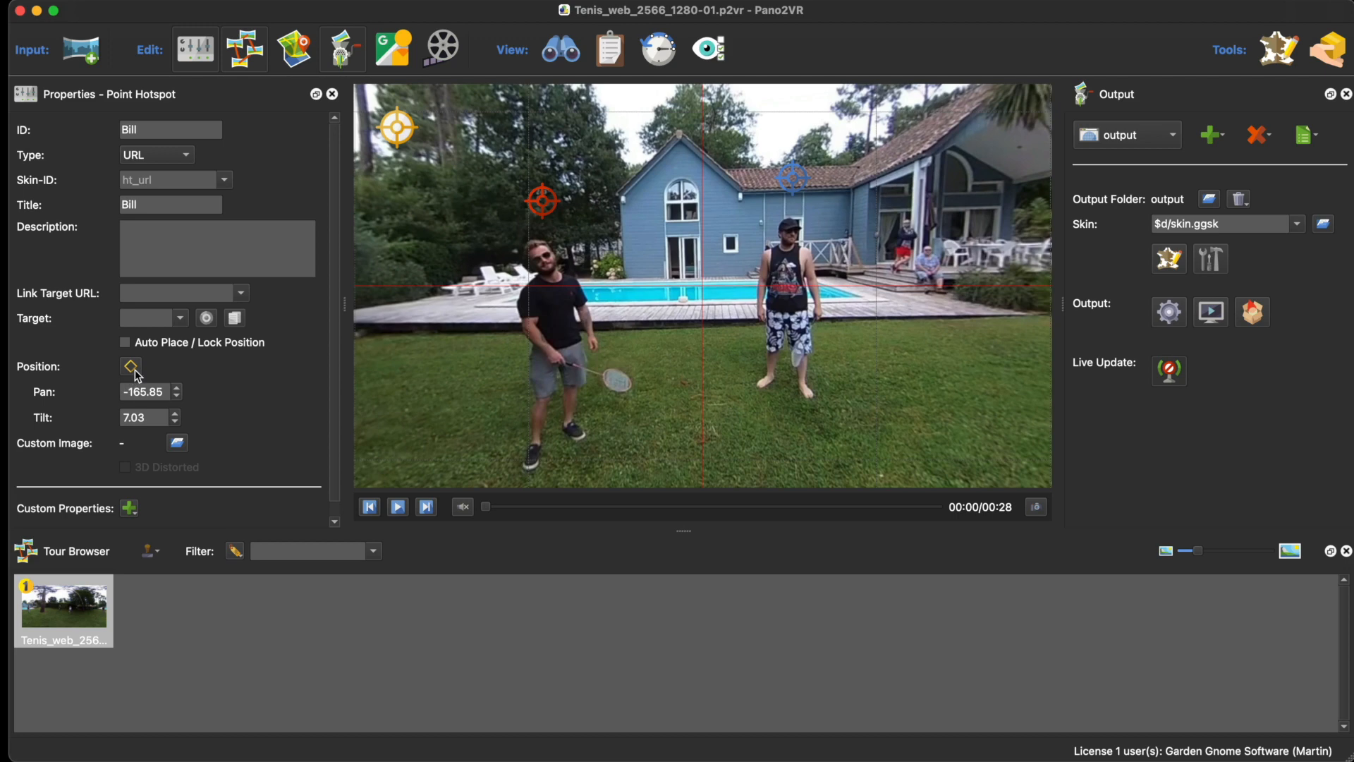
left_click(455, 50)
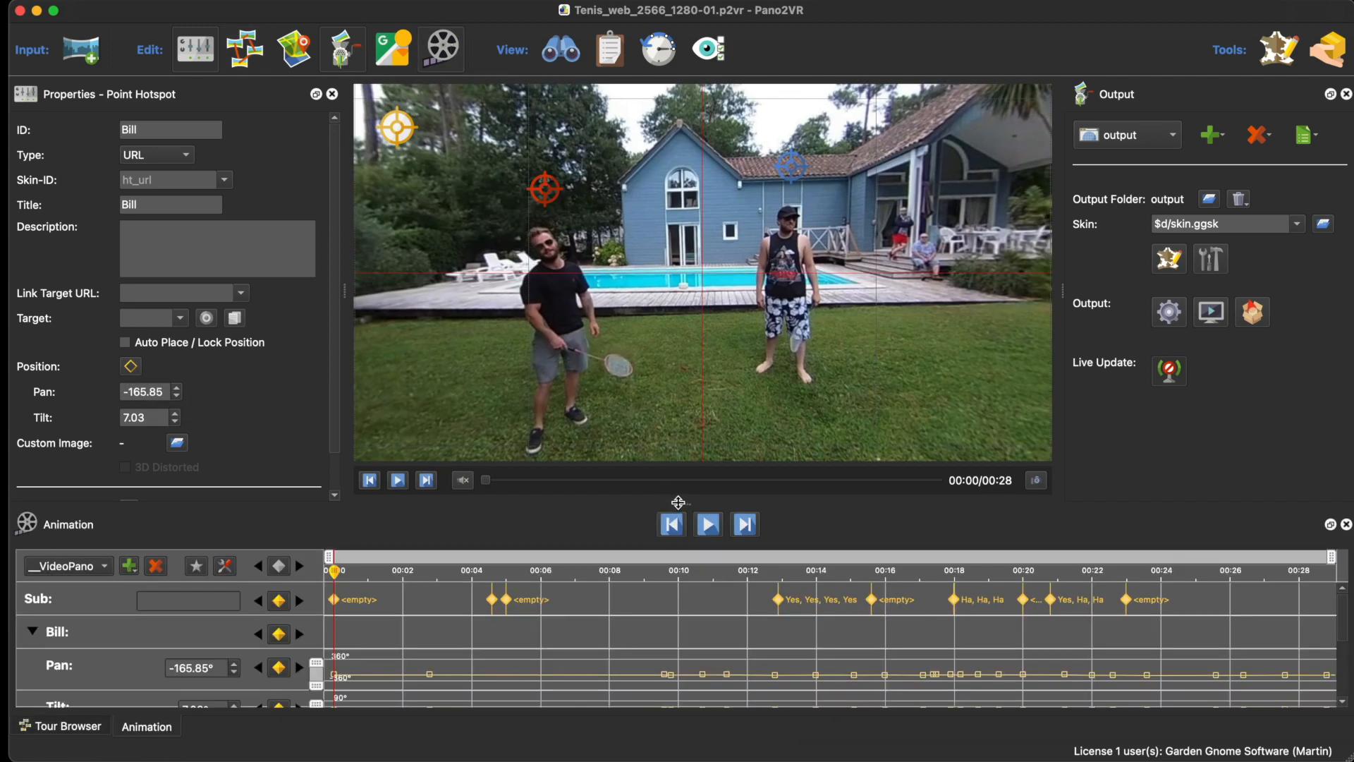
left_click_drag(679, 502, 679, 434)
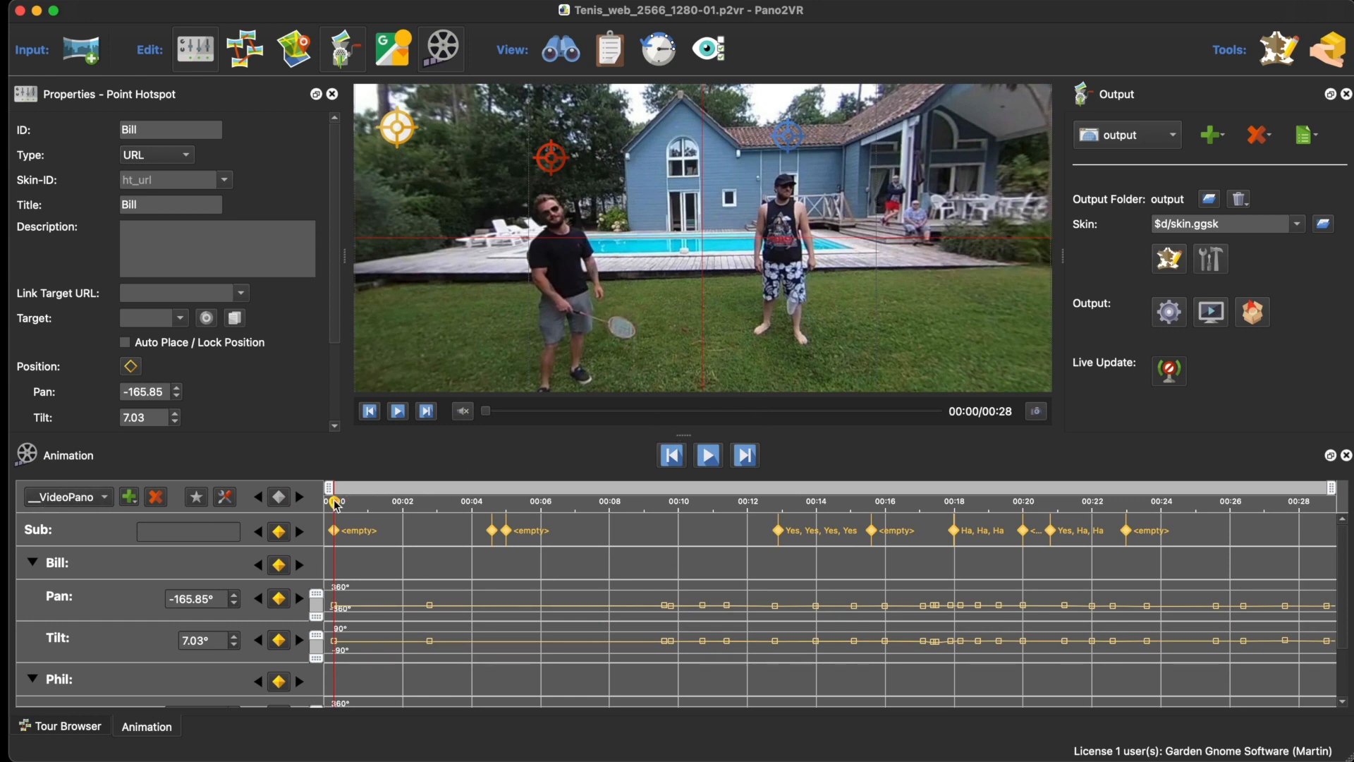
Scrub the video timeline to about 3 s and on to about 10 s, reviewing the subtitle and hotspot keyframe tracks.
left_click_drag(337, 505, 439, 515)
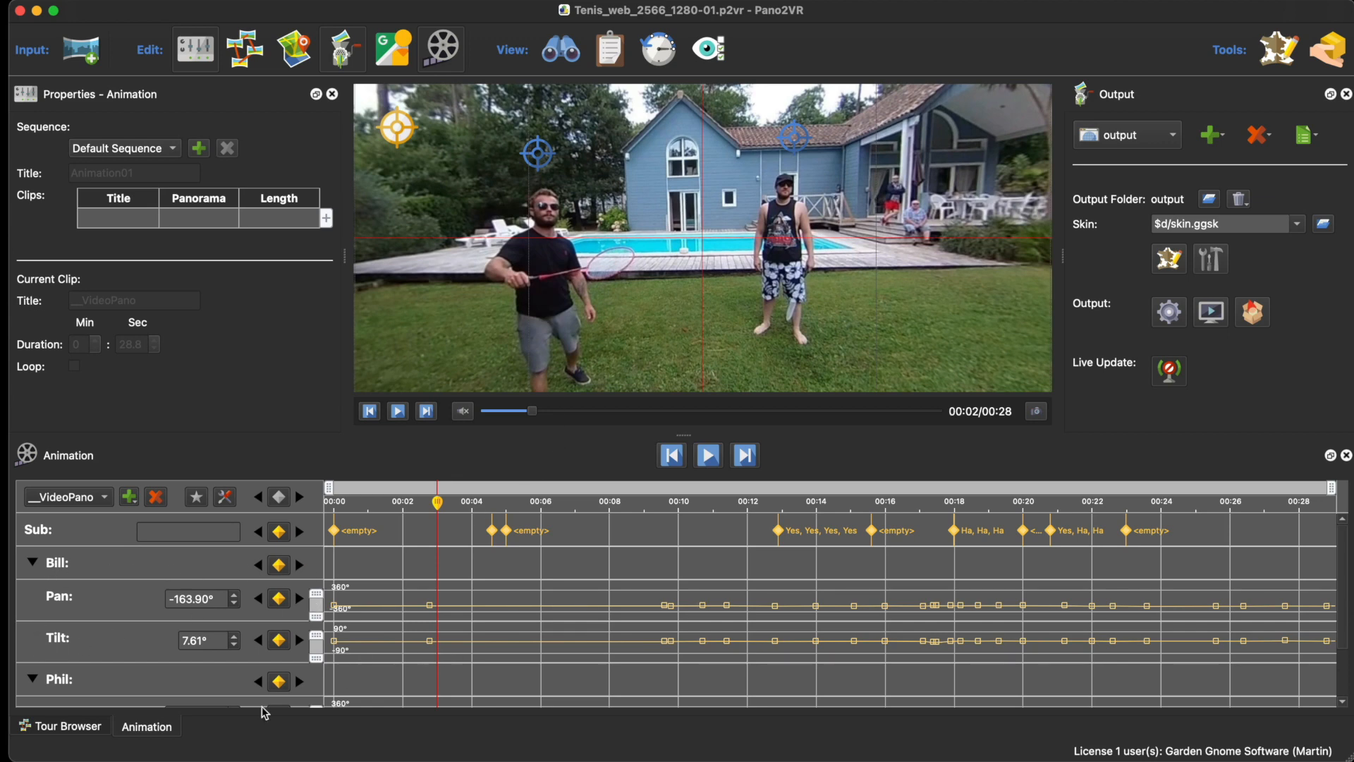
scroll(368, 691, "down", 2)
scroll(371, 672, "up", 2)
left_click_drag(440, 504, 712, 522)
Generate the web output over the existing pano.xml, watch the hotspot labels and subtitles in the browser, and close it.
left_click(1169, 312)
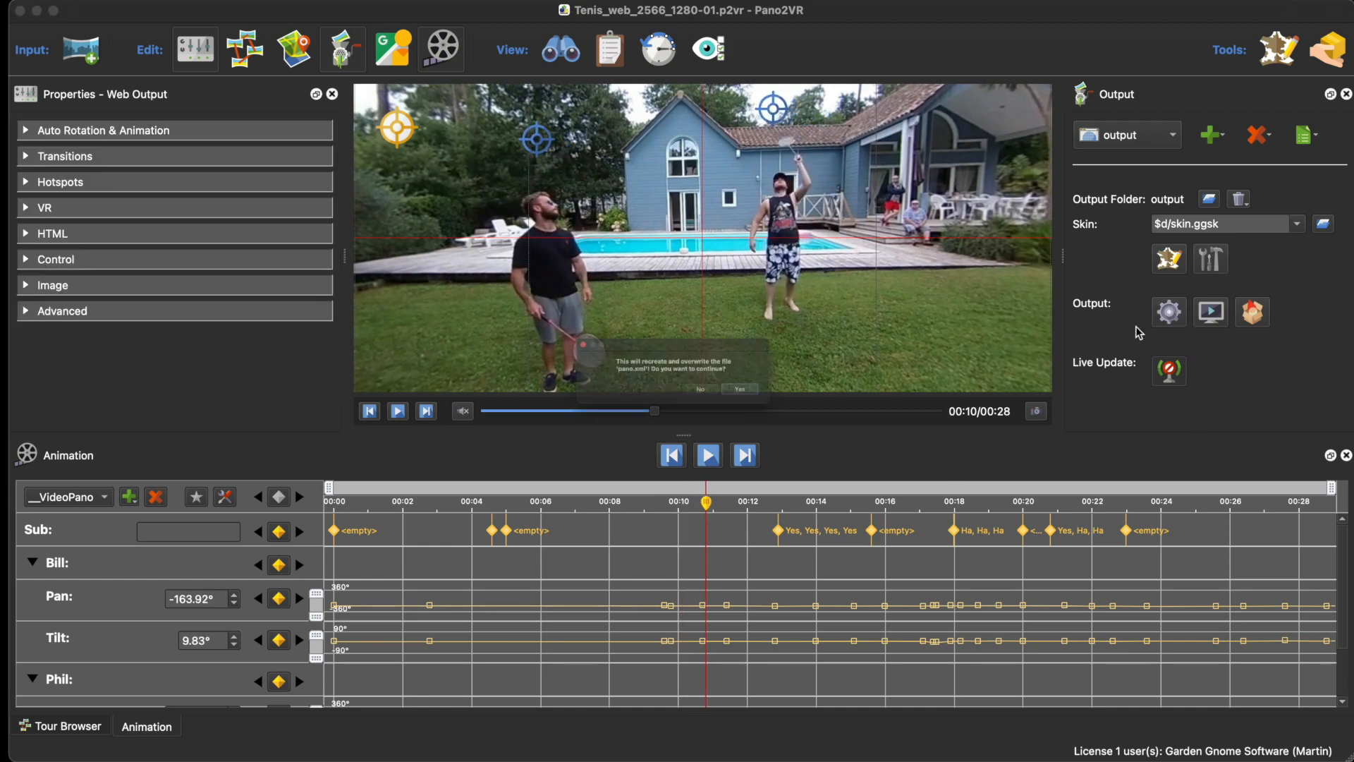
left_click(792, 399)
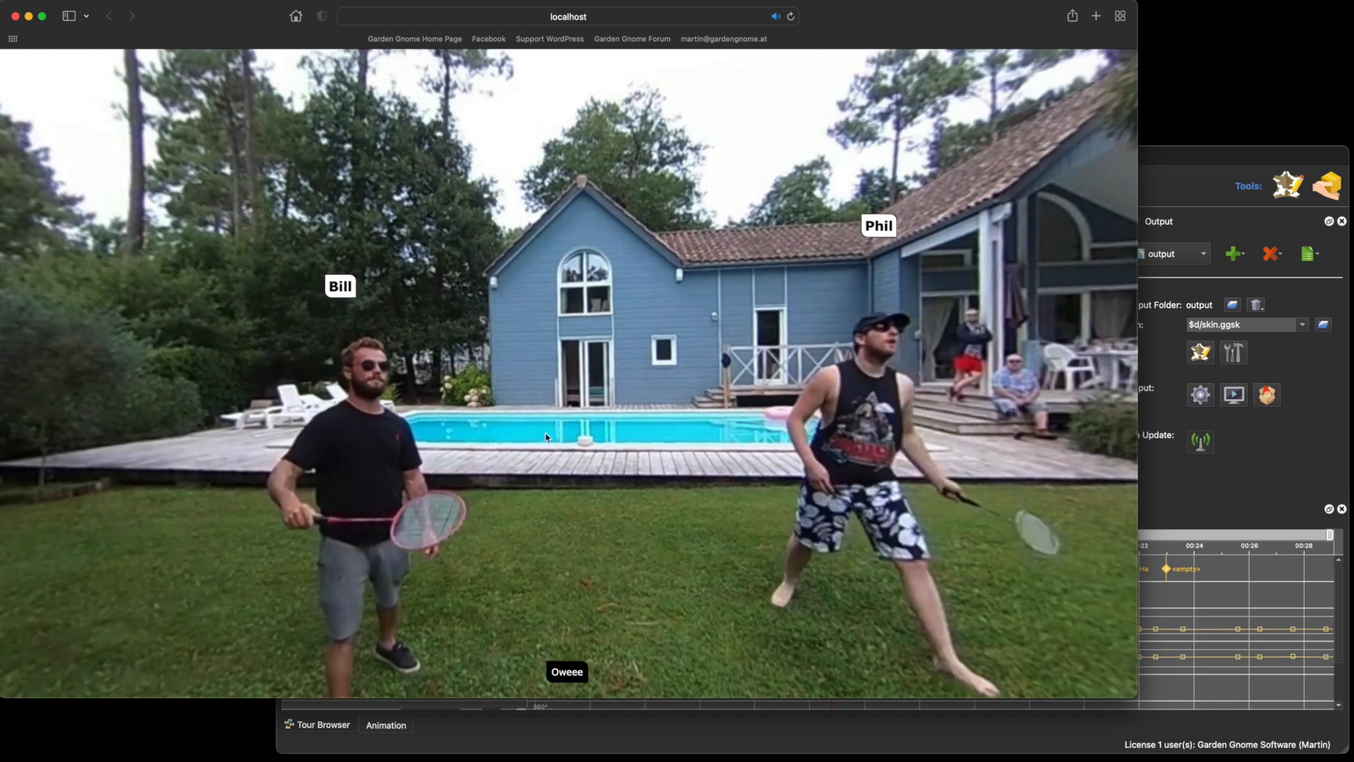
left_click(14, 15)
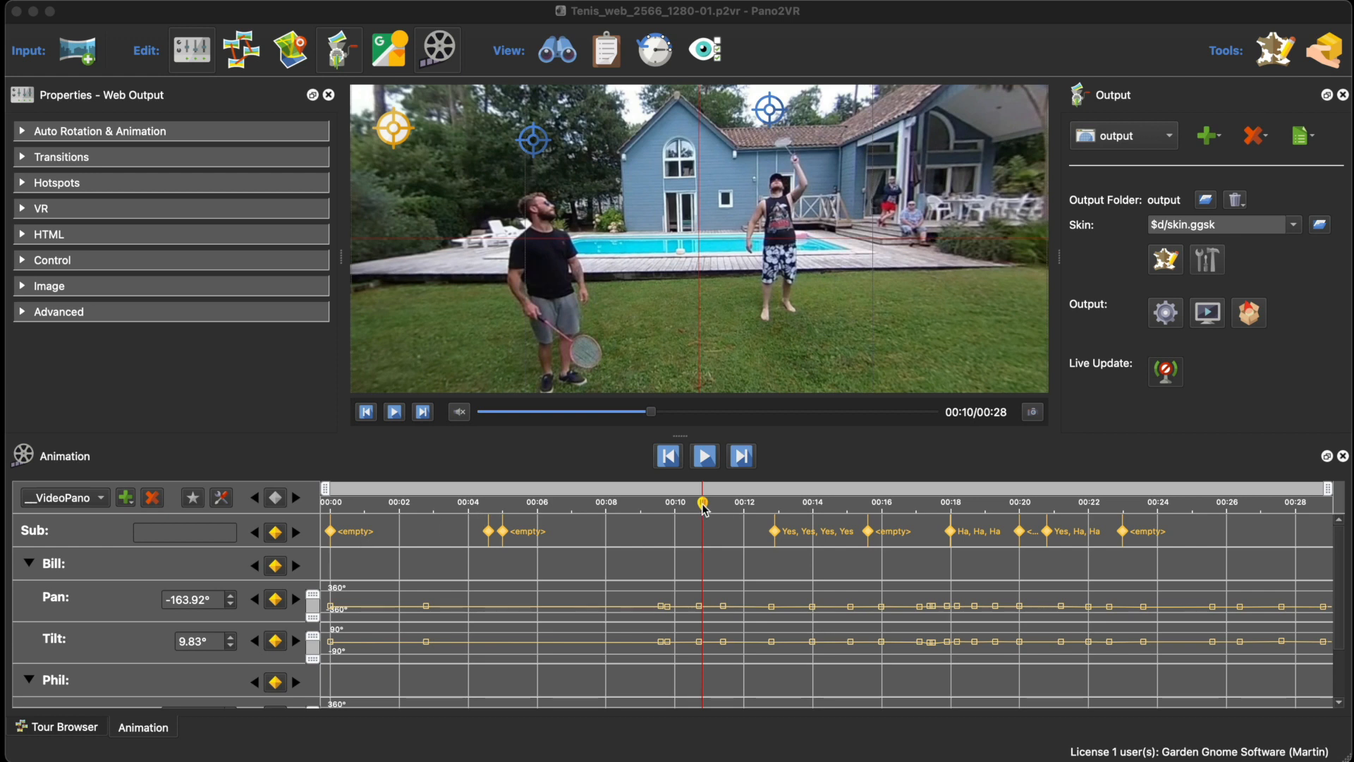
Add a keyframe reading HI to the Sub track at about 2 s and an empty keyframe shortly after it.
left_click_drag(703, 505, 400, 509)
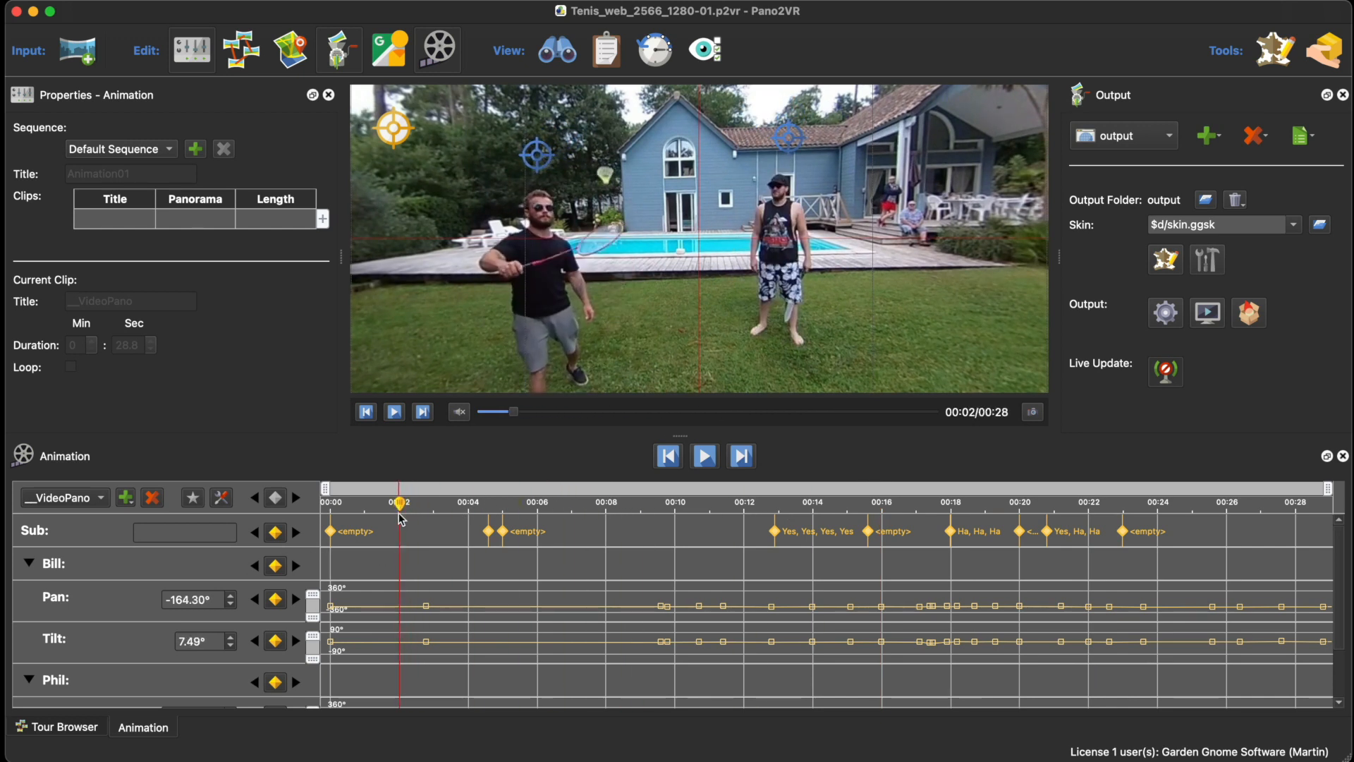
double_click(403, 531)
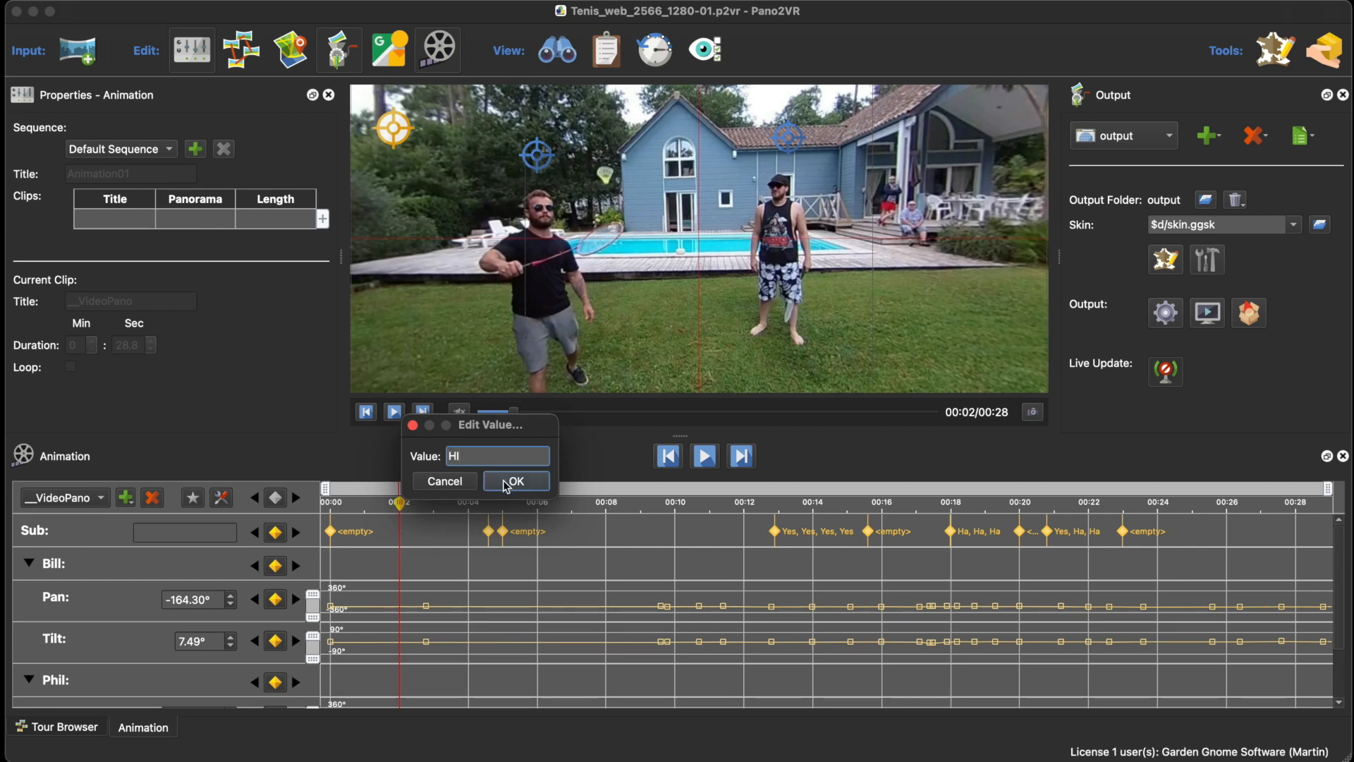
left_click(510, 484)
left_click_drag(401, 504, 410, 504)
double_click(417, 531)
left_click(536, 482)
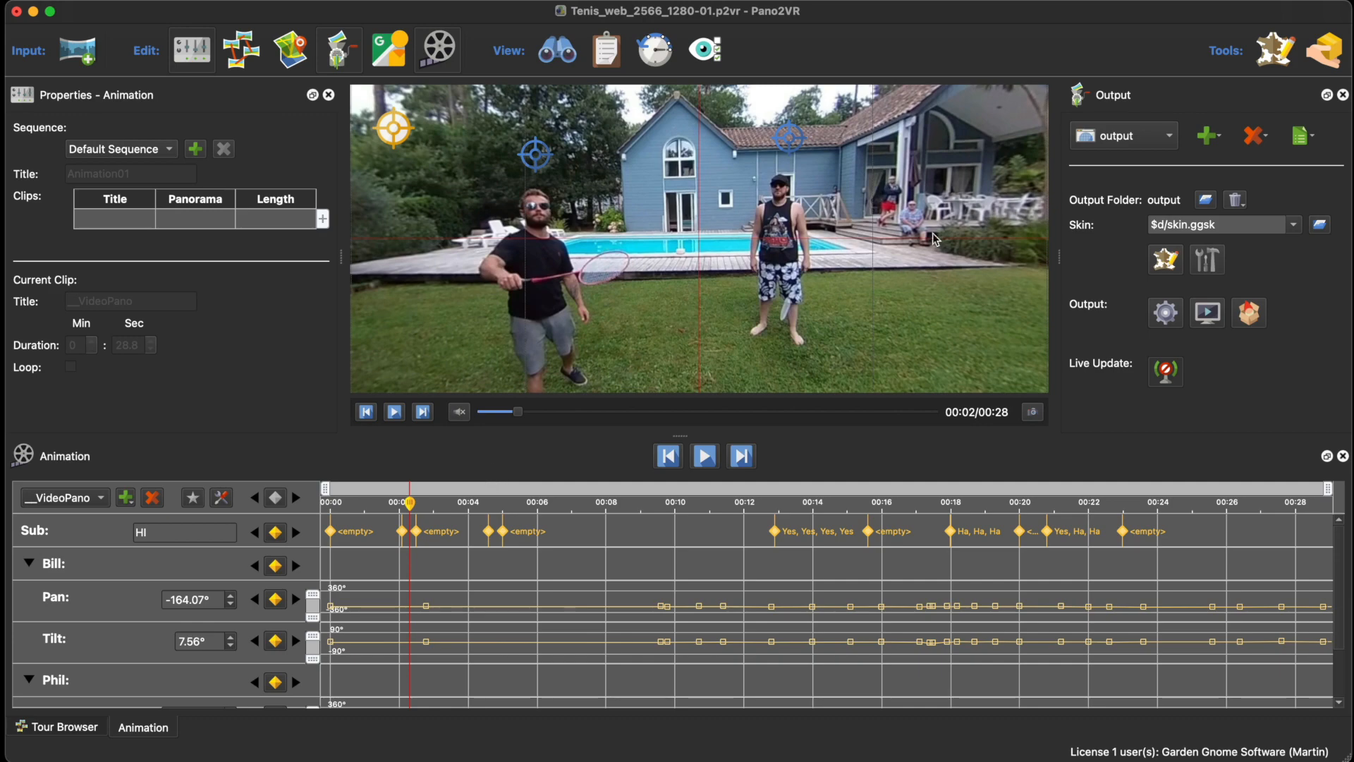
Check the skin's variables in the Skin Editor, close it, and regenerate the web output over the existing pano.xml.
left_click(1165, 259)
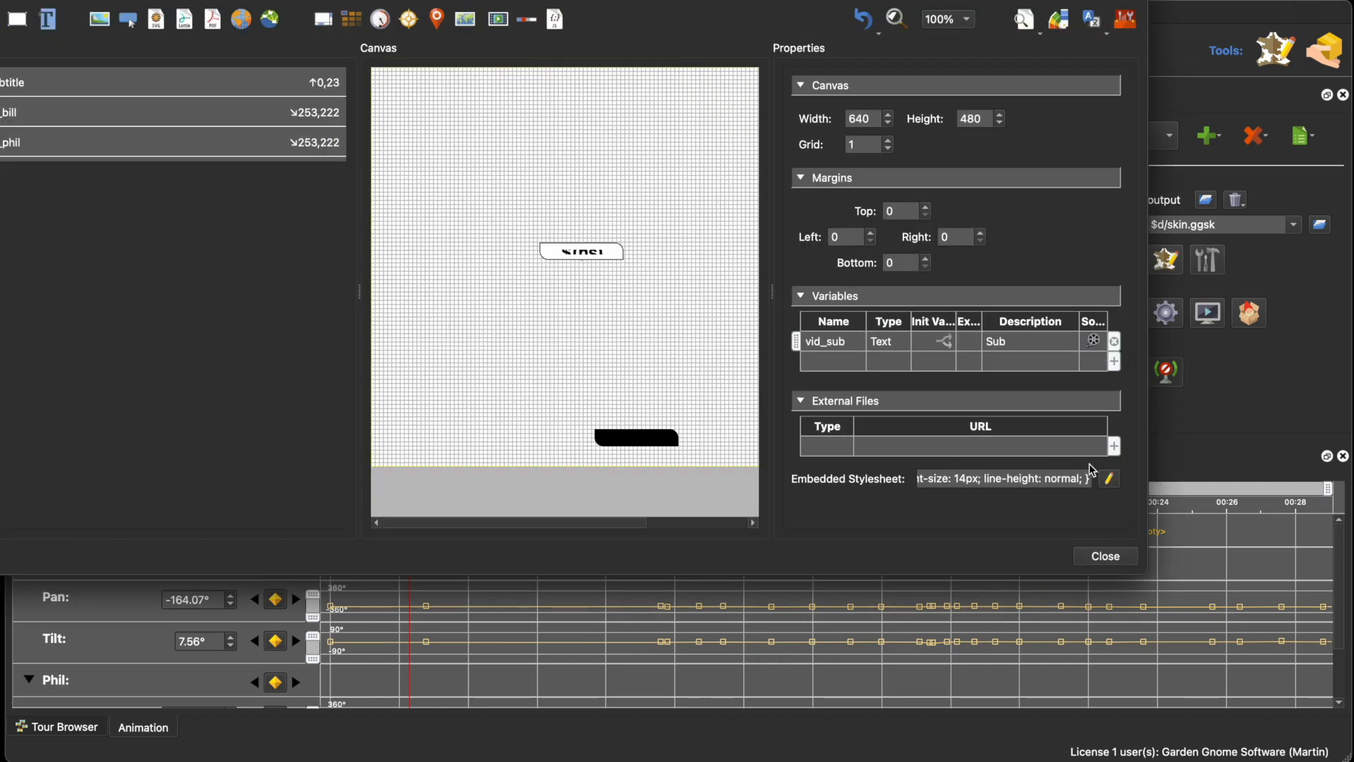
left_click(1106, 555)
left_click(1166, 312)
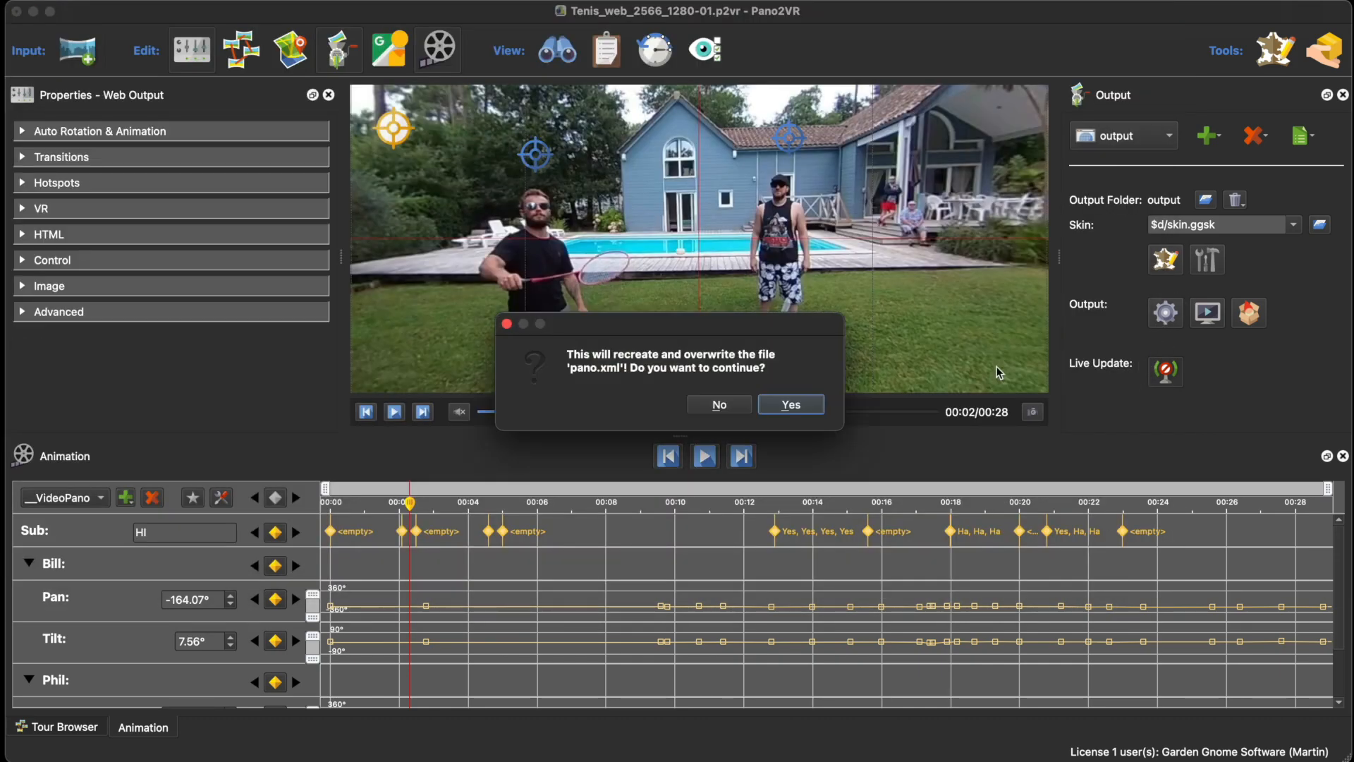
left_click(787, 404)
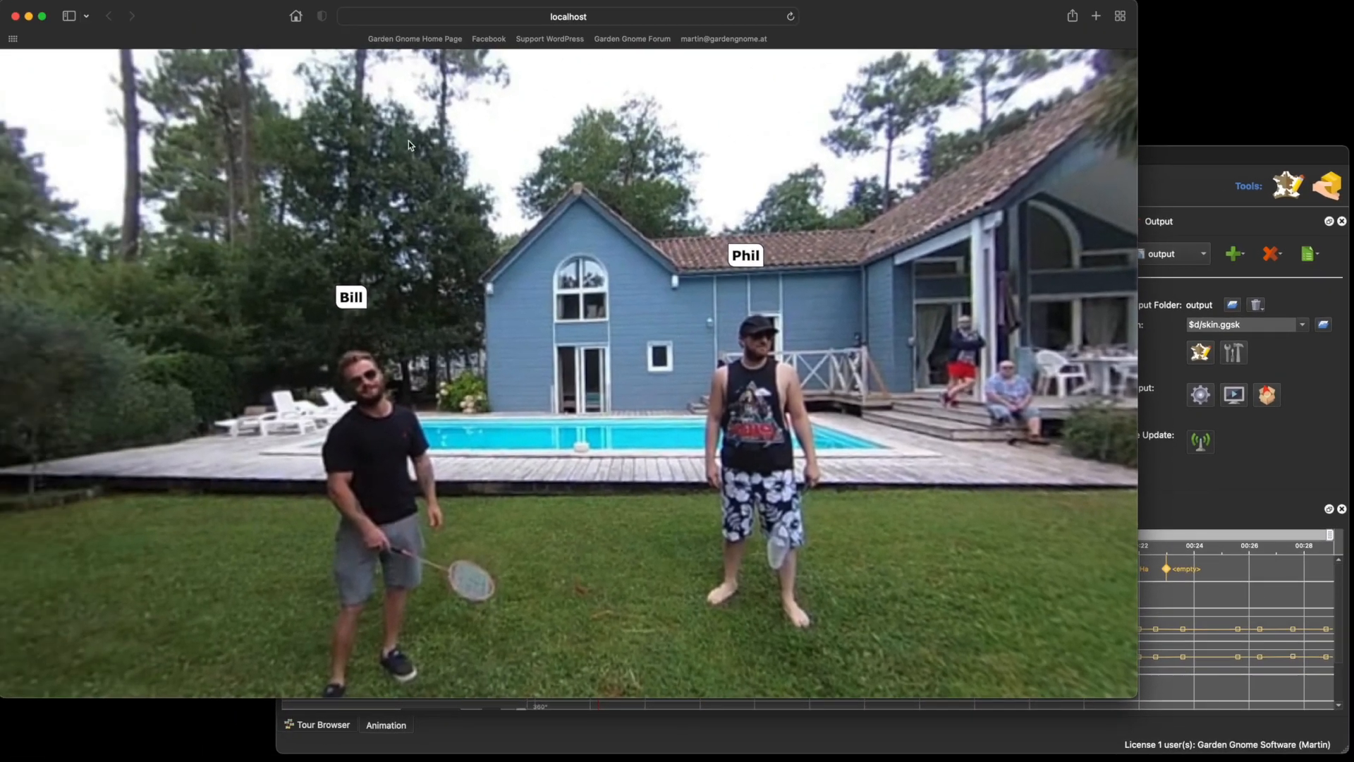
Look around the playing video panorama in the browser, check its subtitles and moving hotspot labels, and close the preview.
left_click_drag(581, 176, 636, 183)
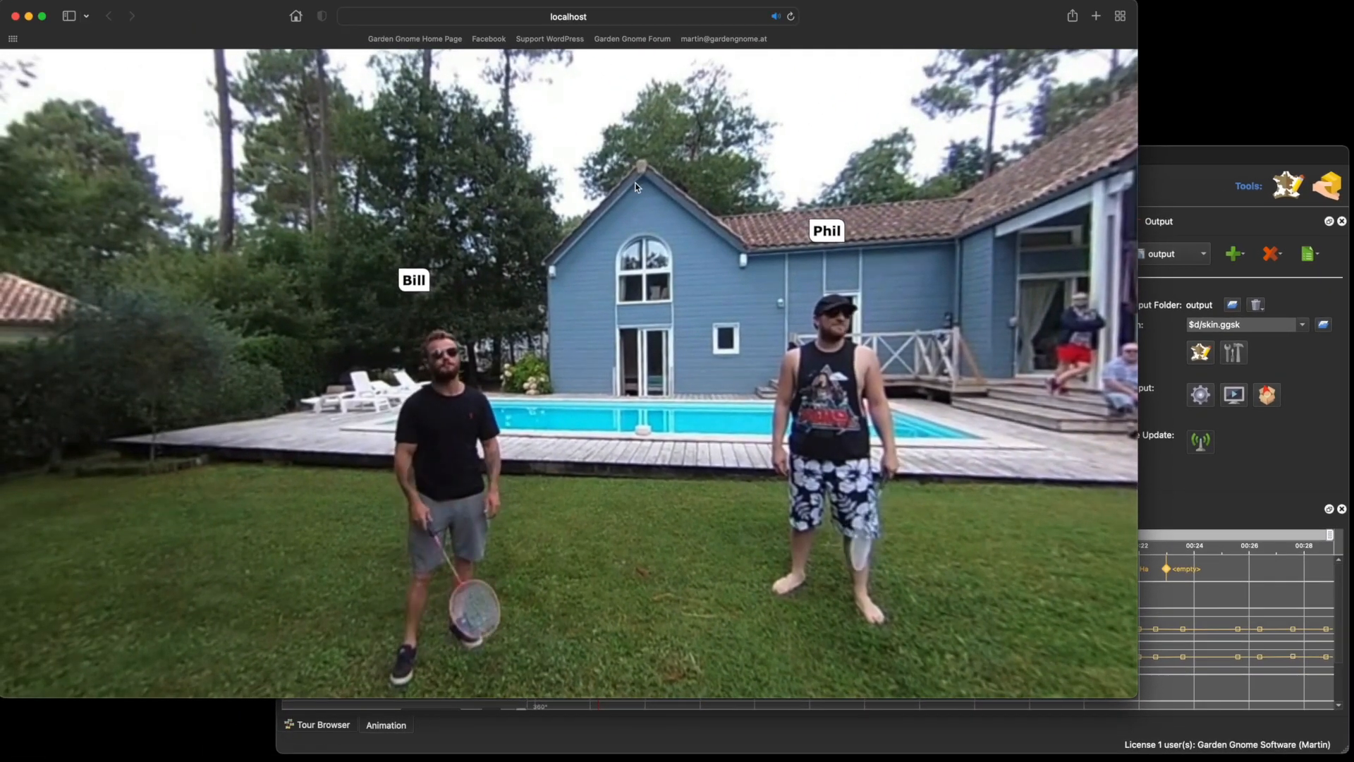
scroll(859, 372, "down", 5)
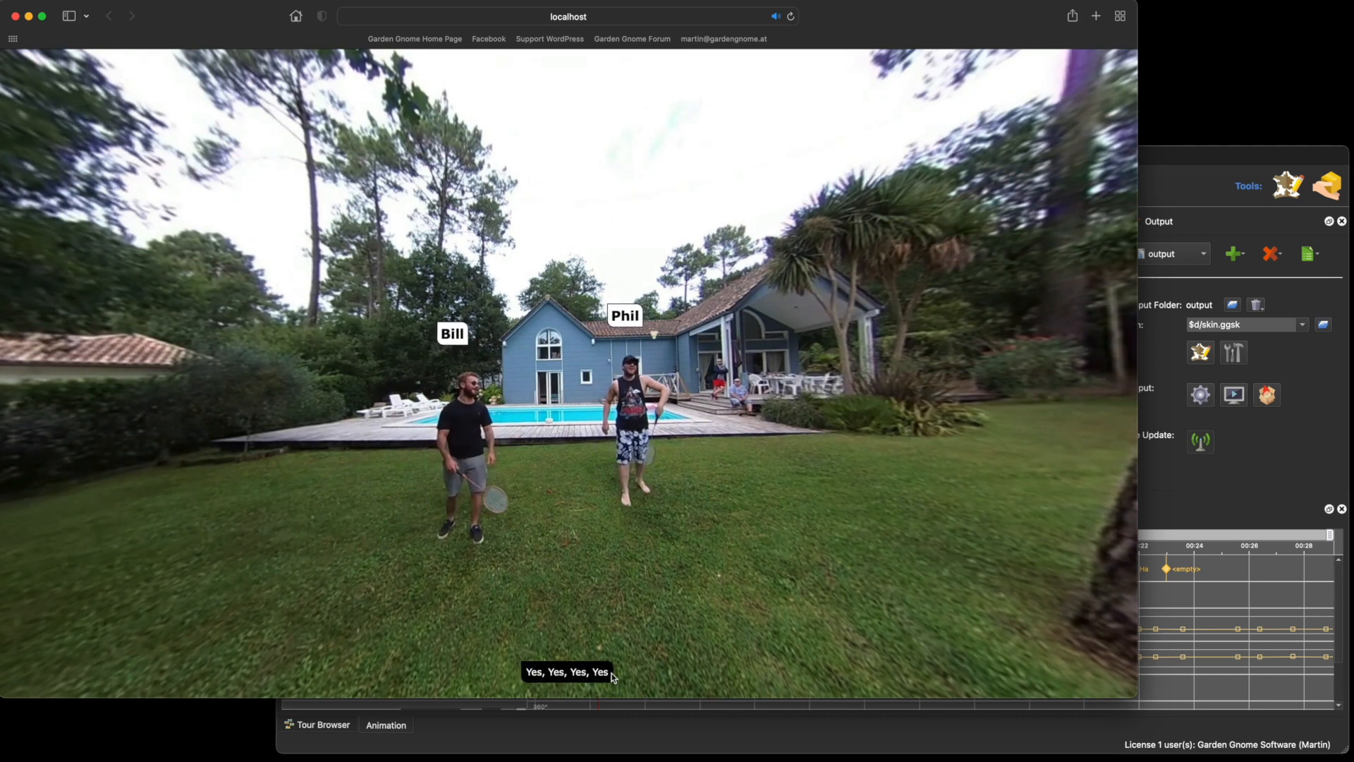
left_click(15, 17)
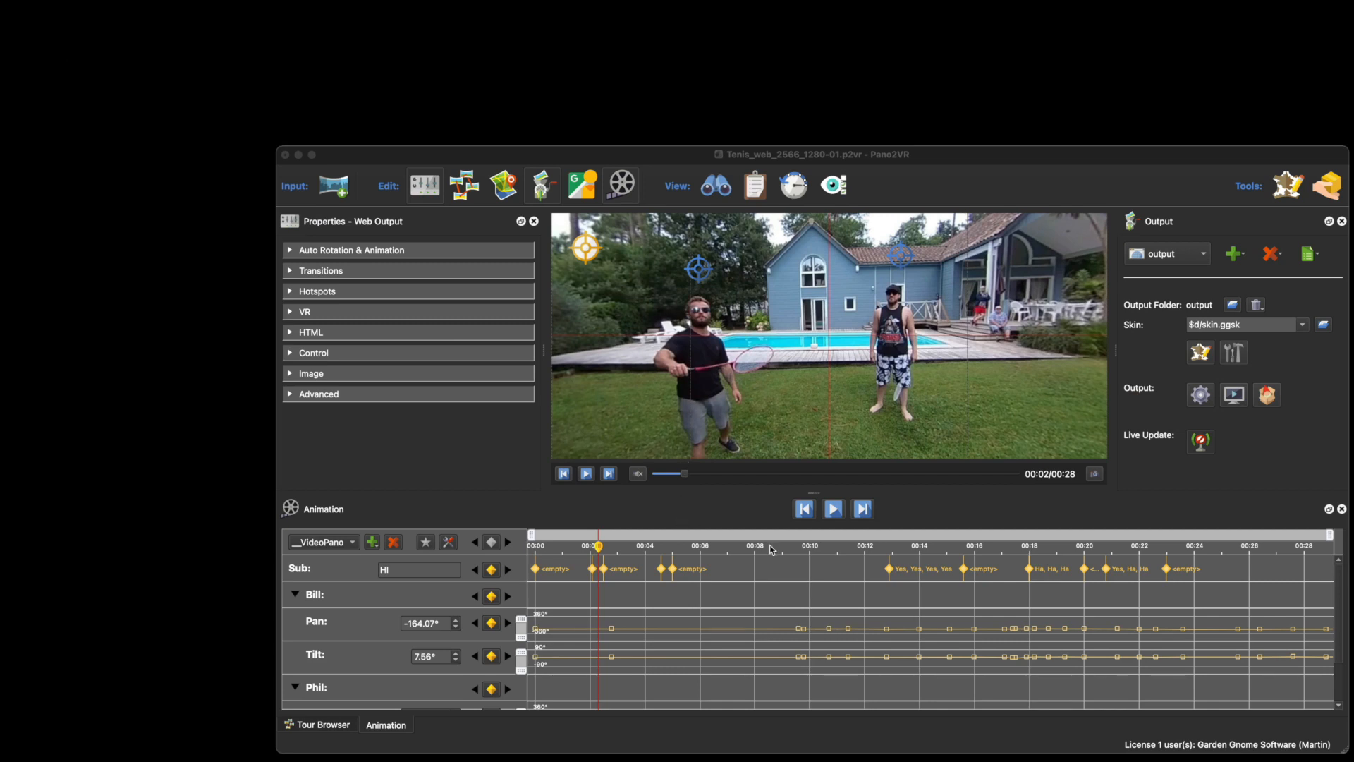